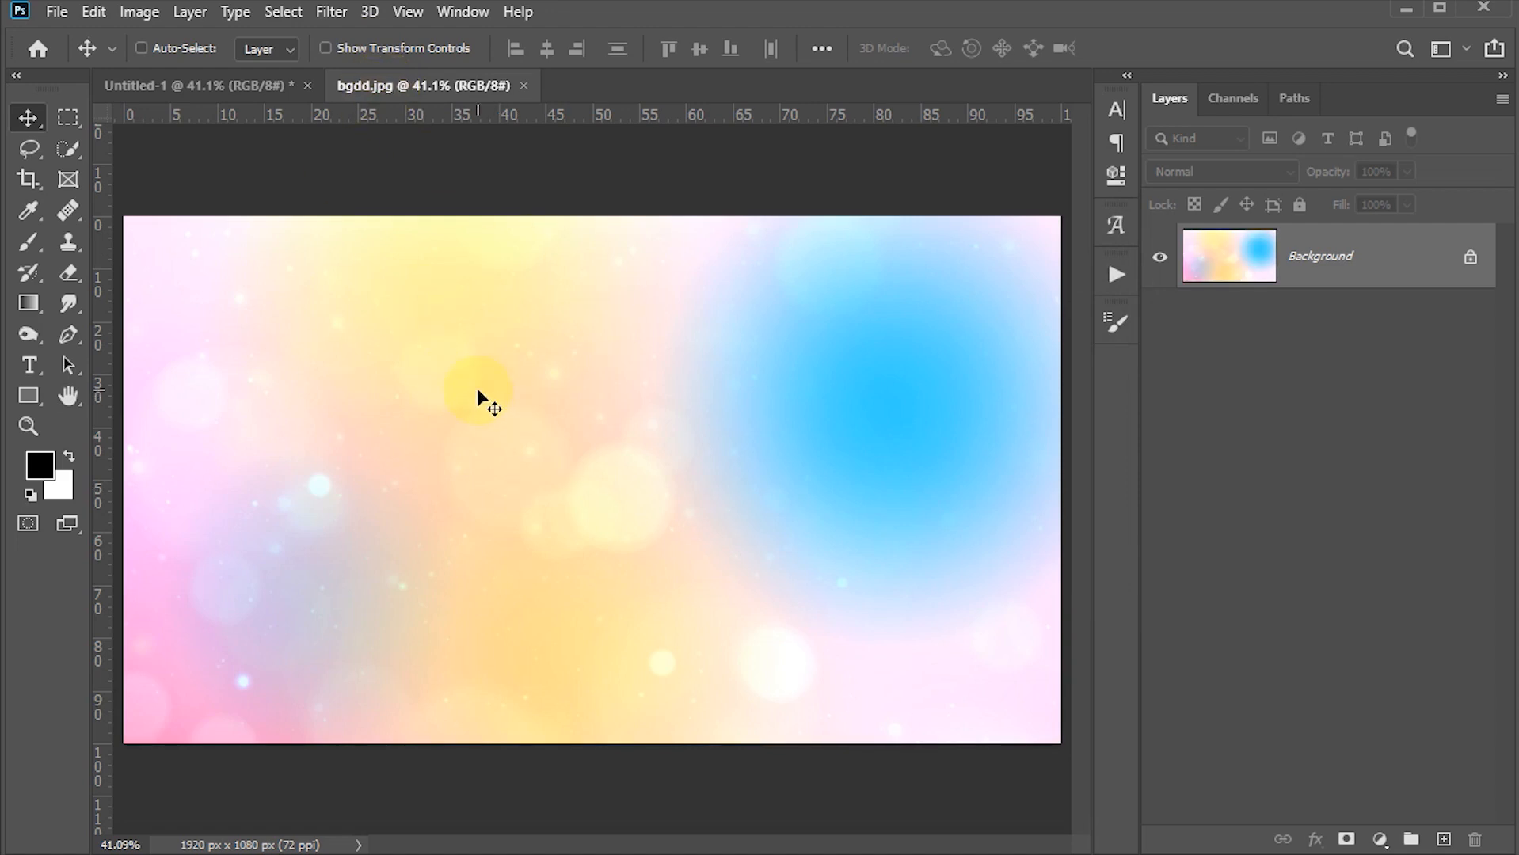
- Copy the entire bgdd.jpg image and paste it into the Untitled-1 document as a new layer
{"action": "key", "text": "ctrl+a"}
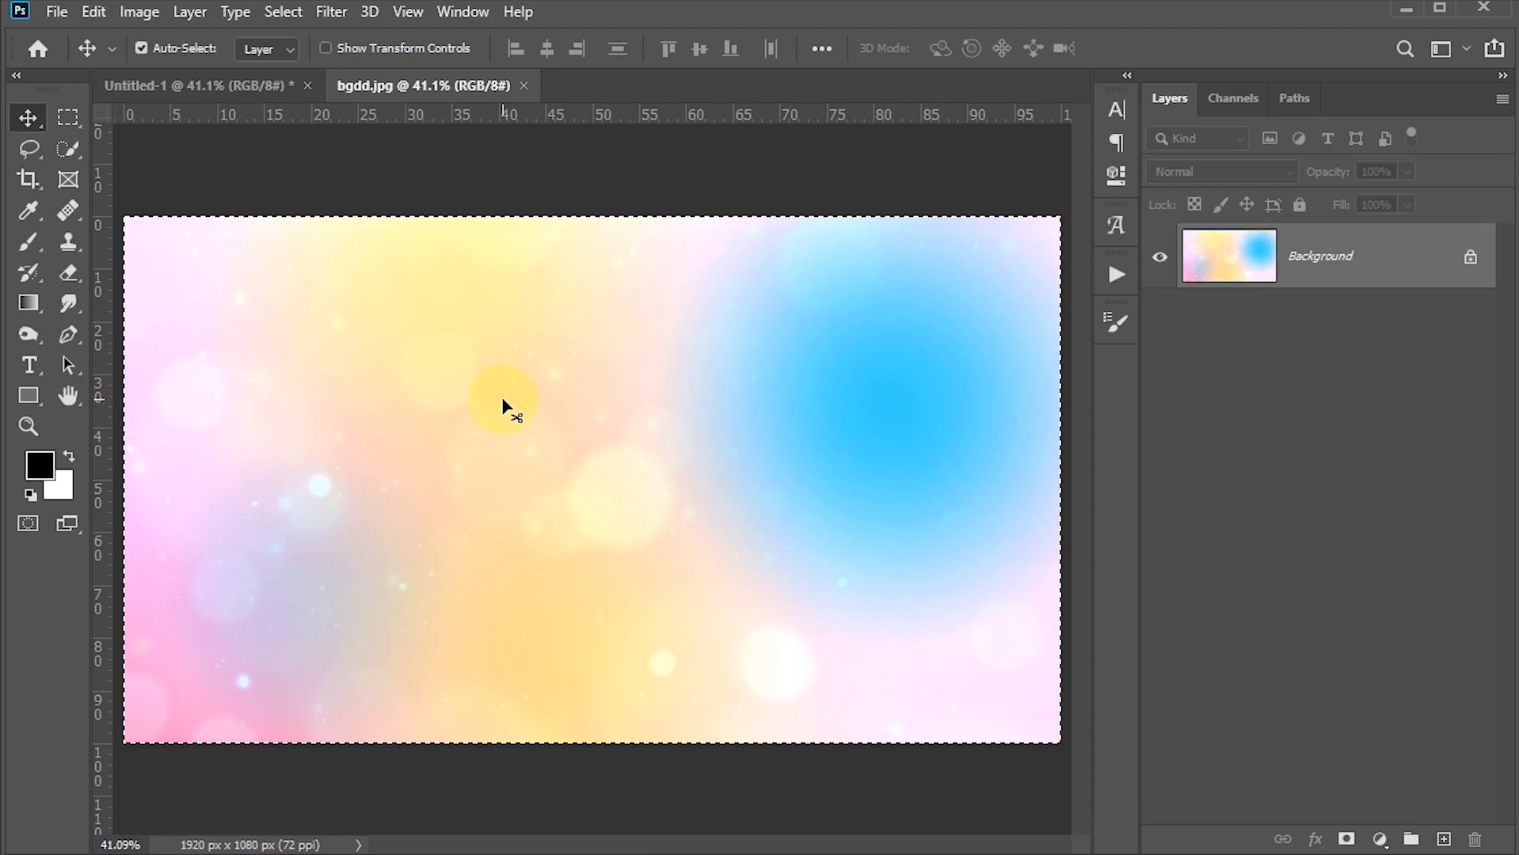
{"action": "left_click", "coordinate": [225, 82]}
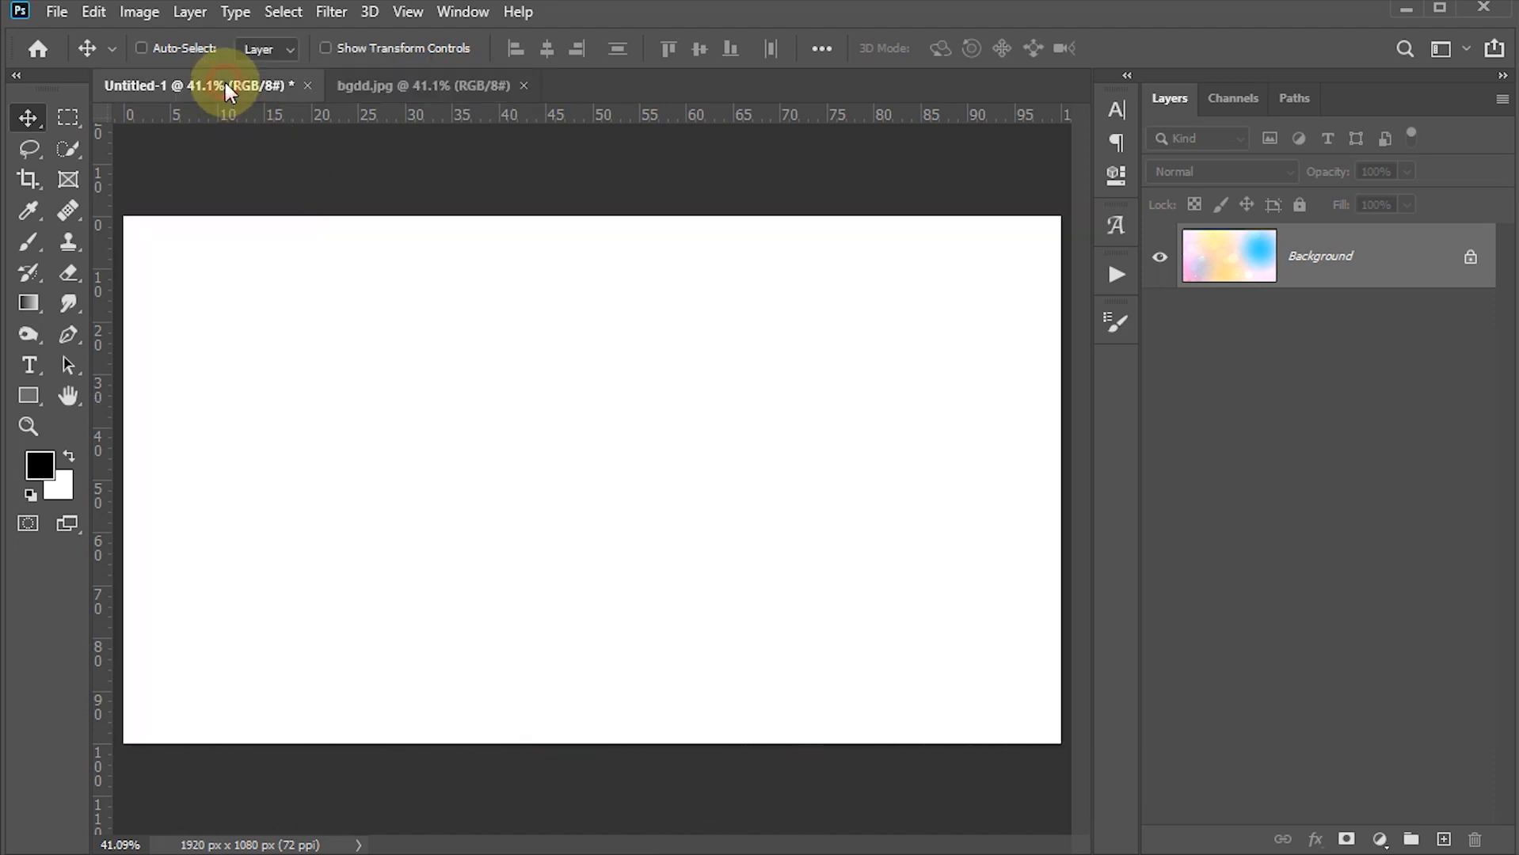
{"action": "key", "text": "ctrl"}
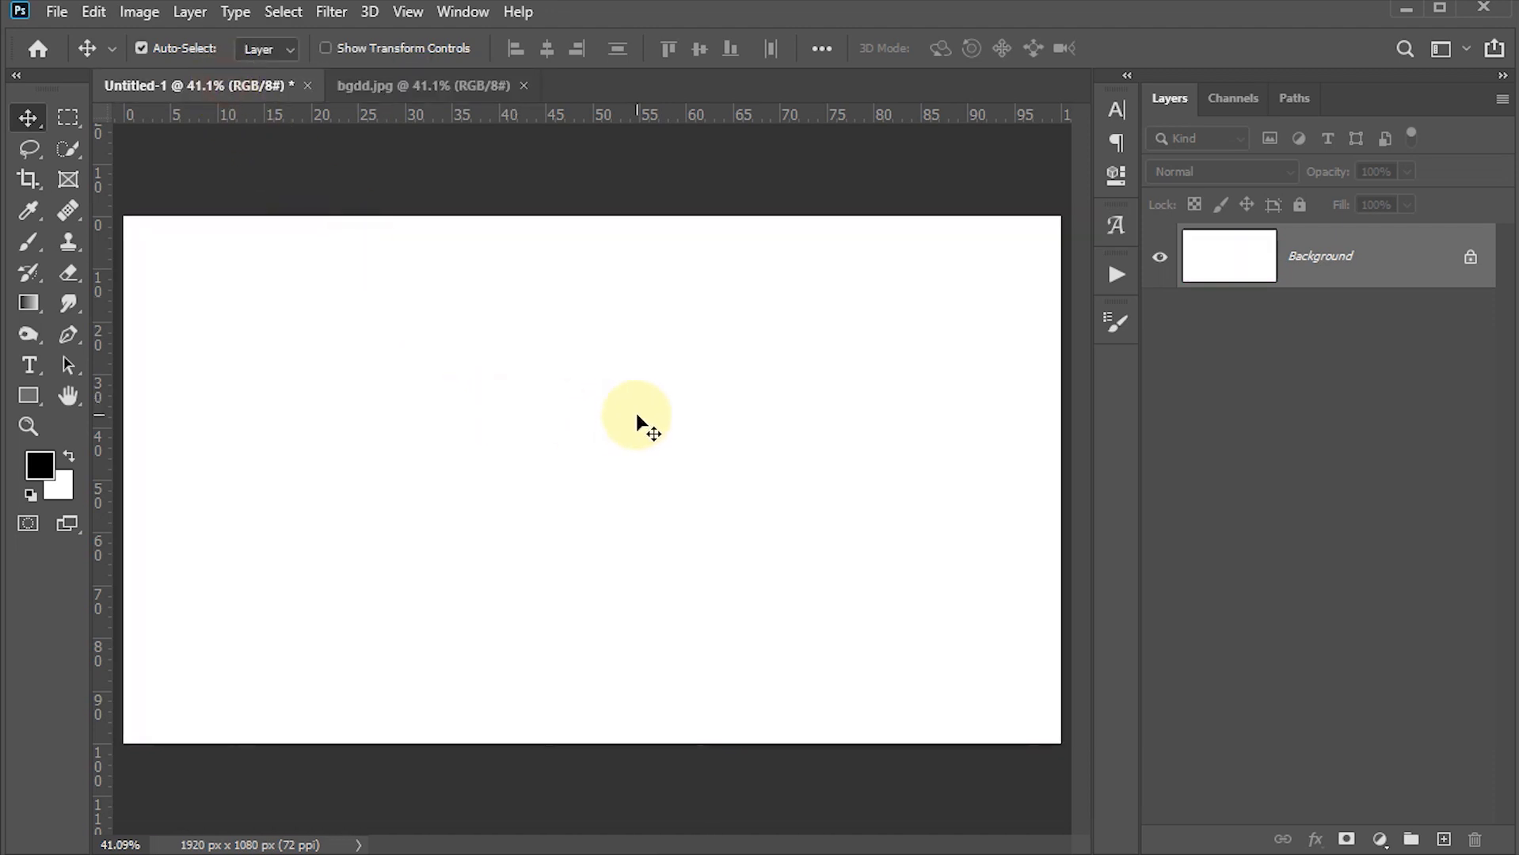
{"action": "key", "text": "ctrl+v"}
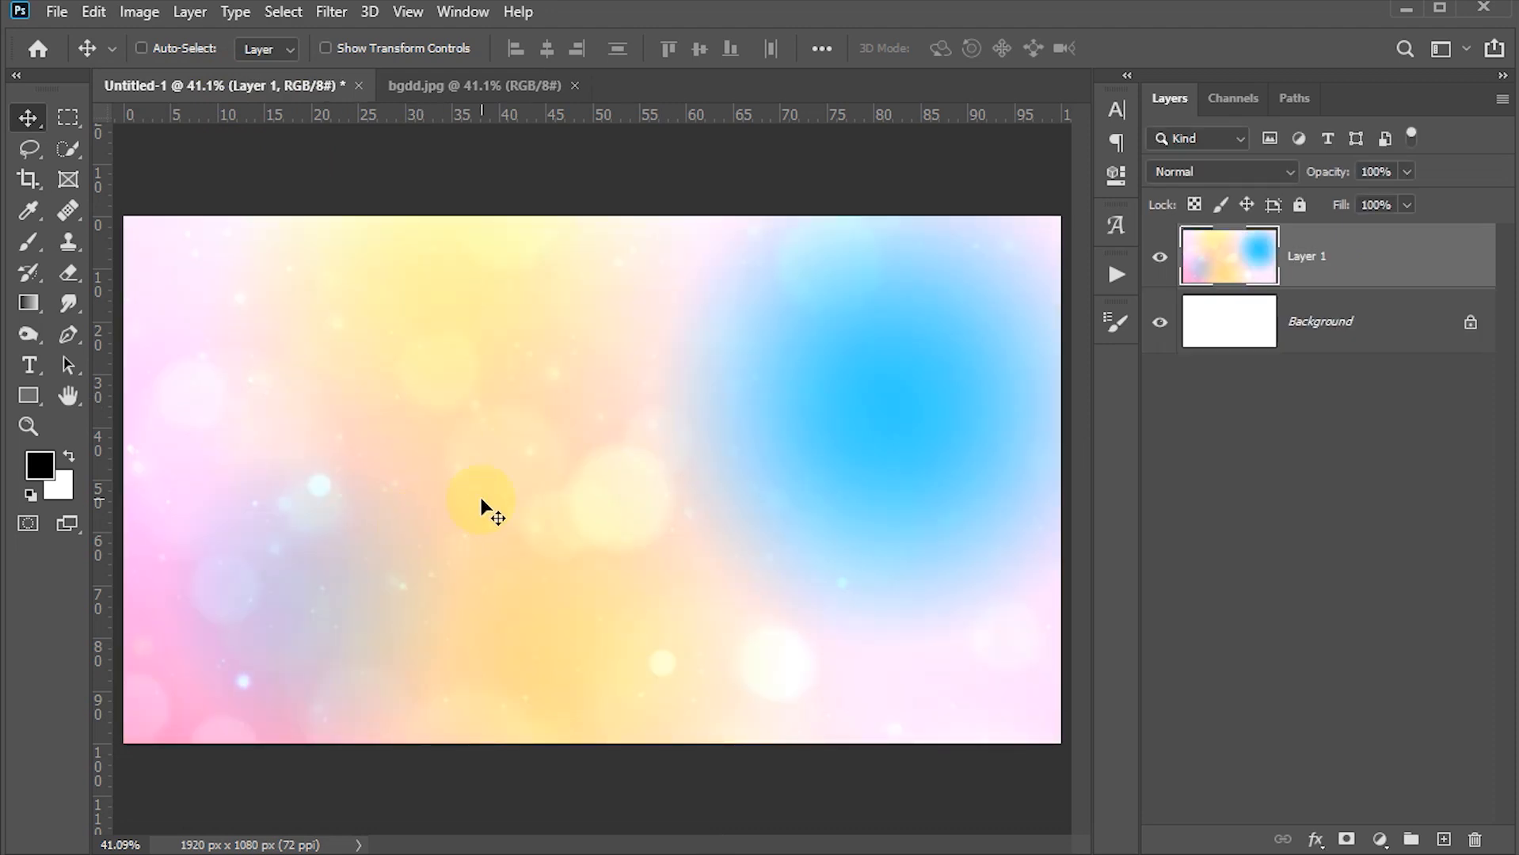
- Set up the Type tool with the Dollie Script Personal Use font at 350 pt
{"action": "key", "text": "t"}
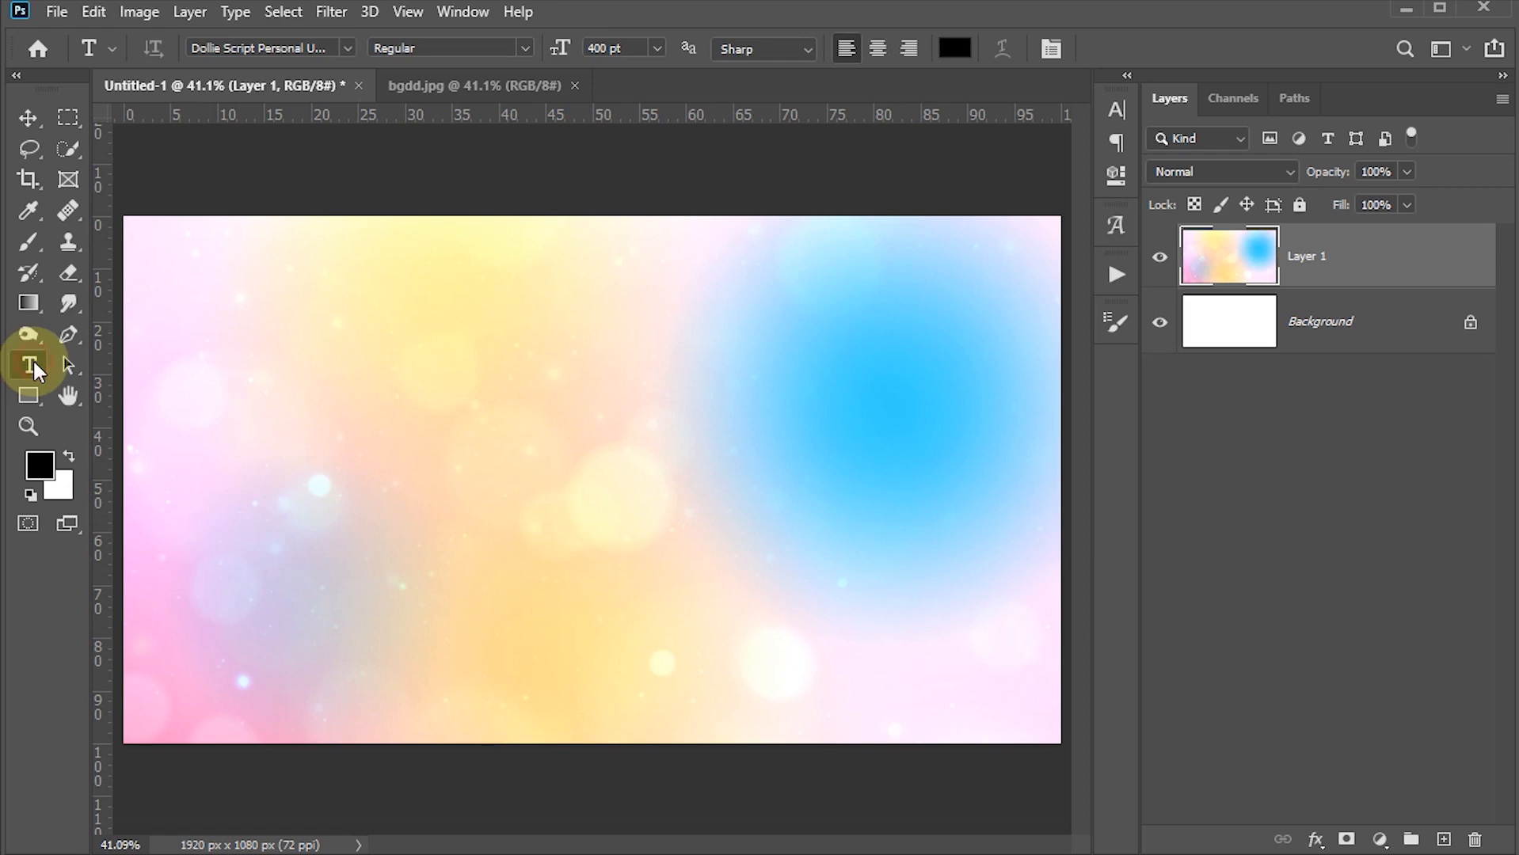
{"action": "right_click", "coordinate": [35, 372]}
{"action": "left_click", "coordinate": [119, 361]}
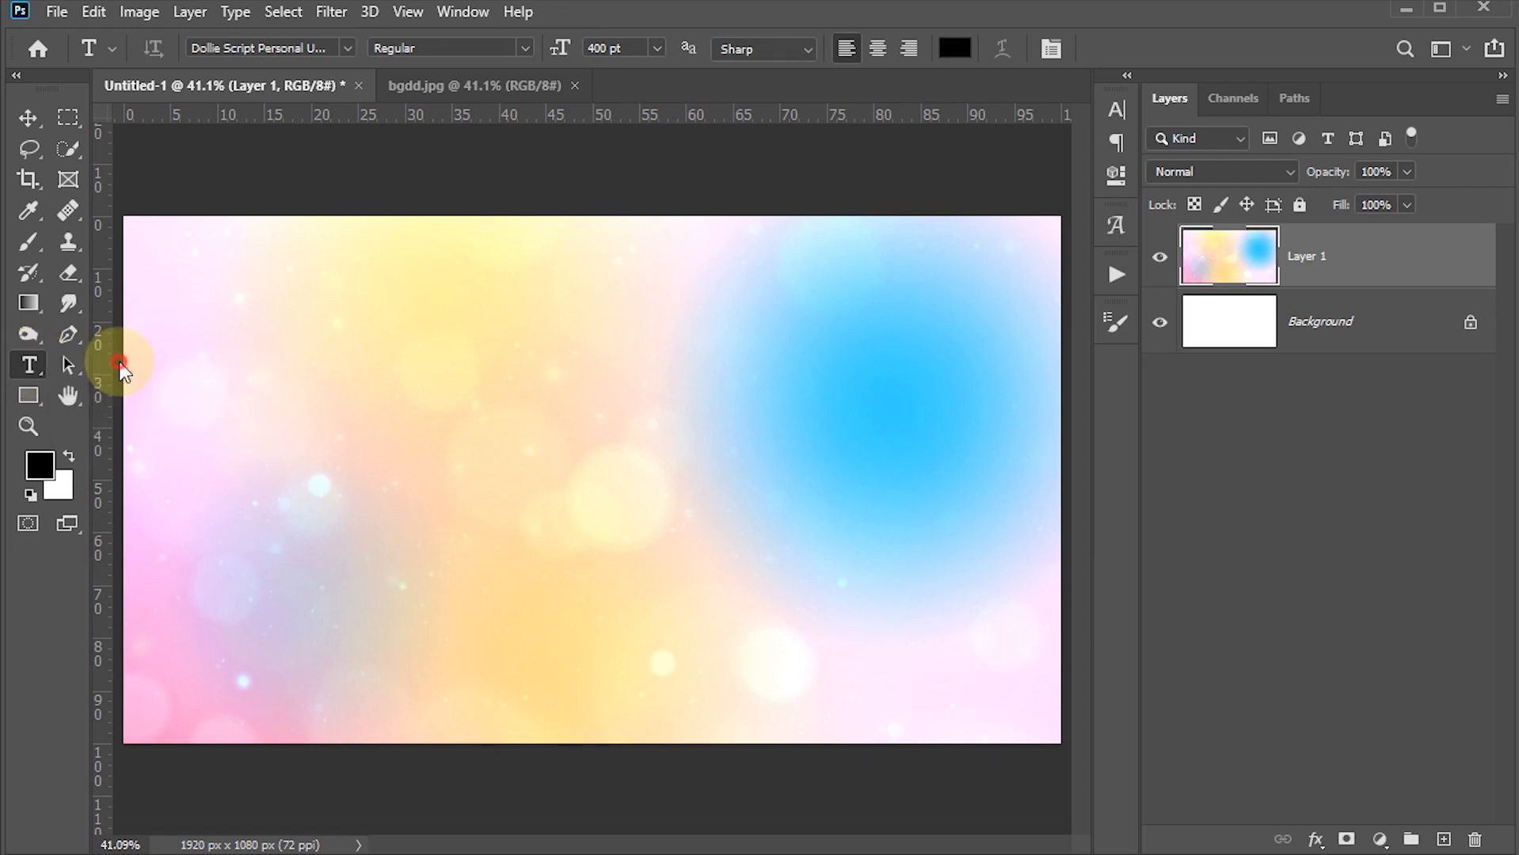
{"action": "left_click", "coordinate": [350, 49]}
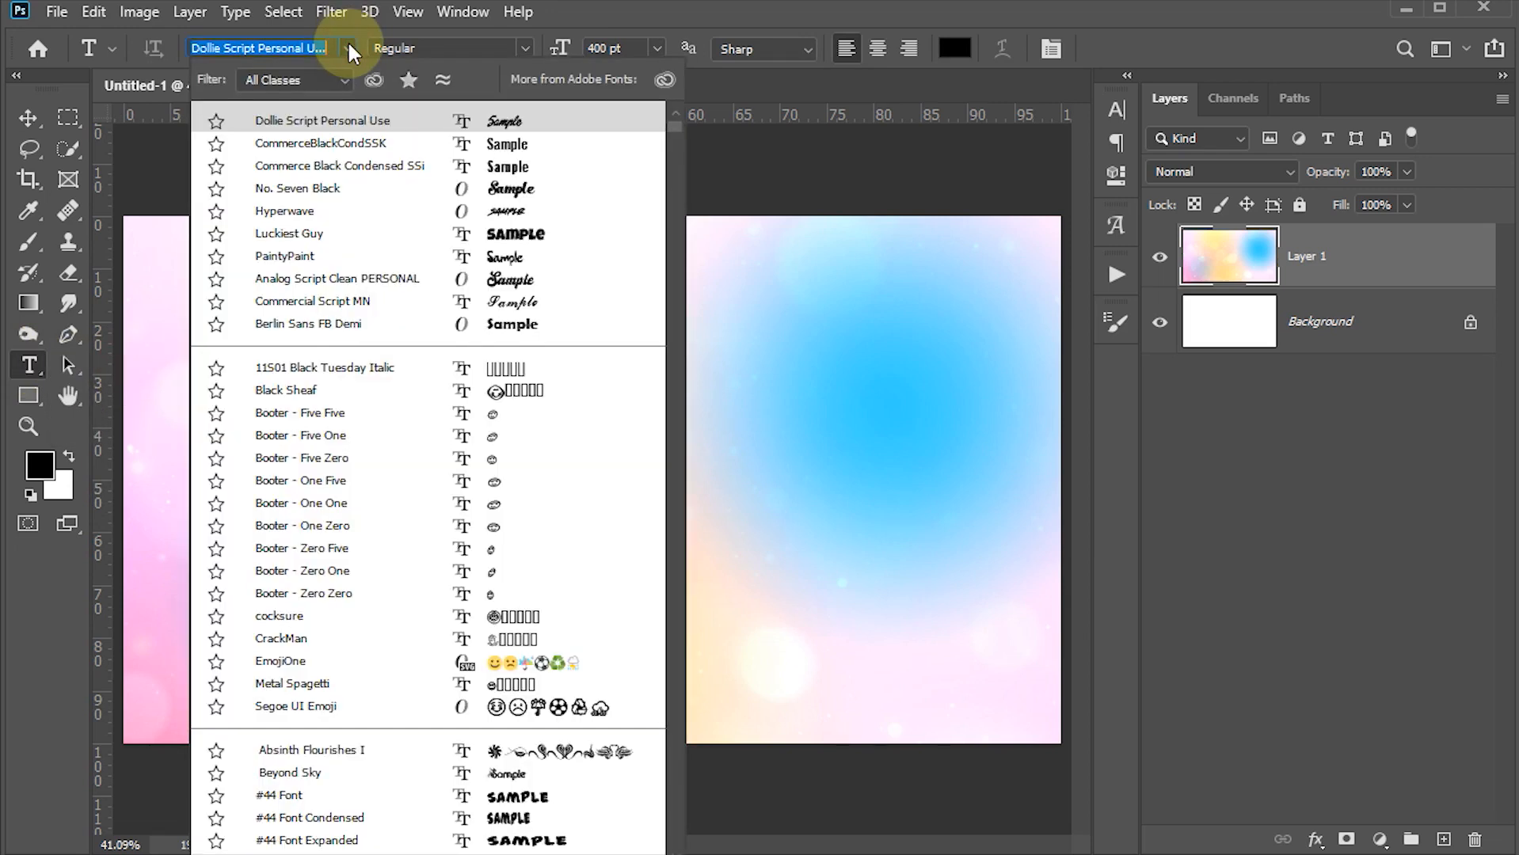
{"action": "left_click", "coordinate": [345, 123]}
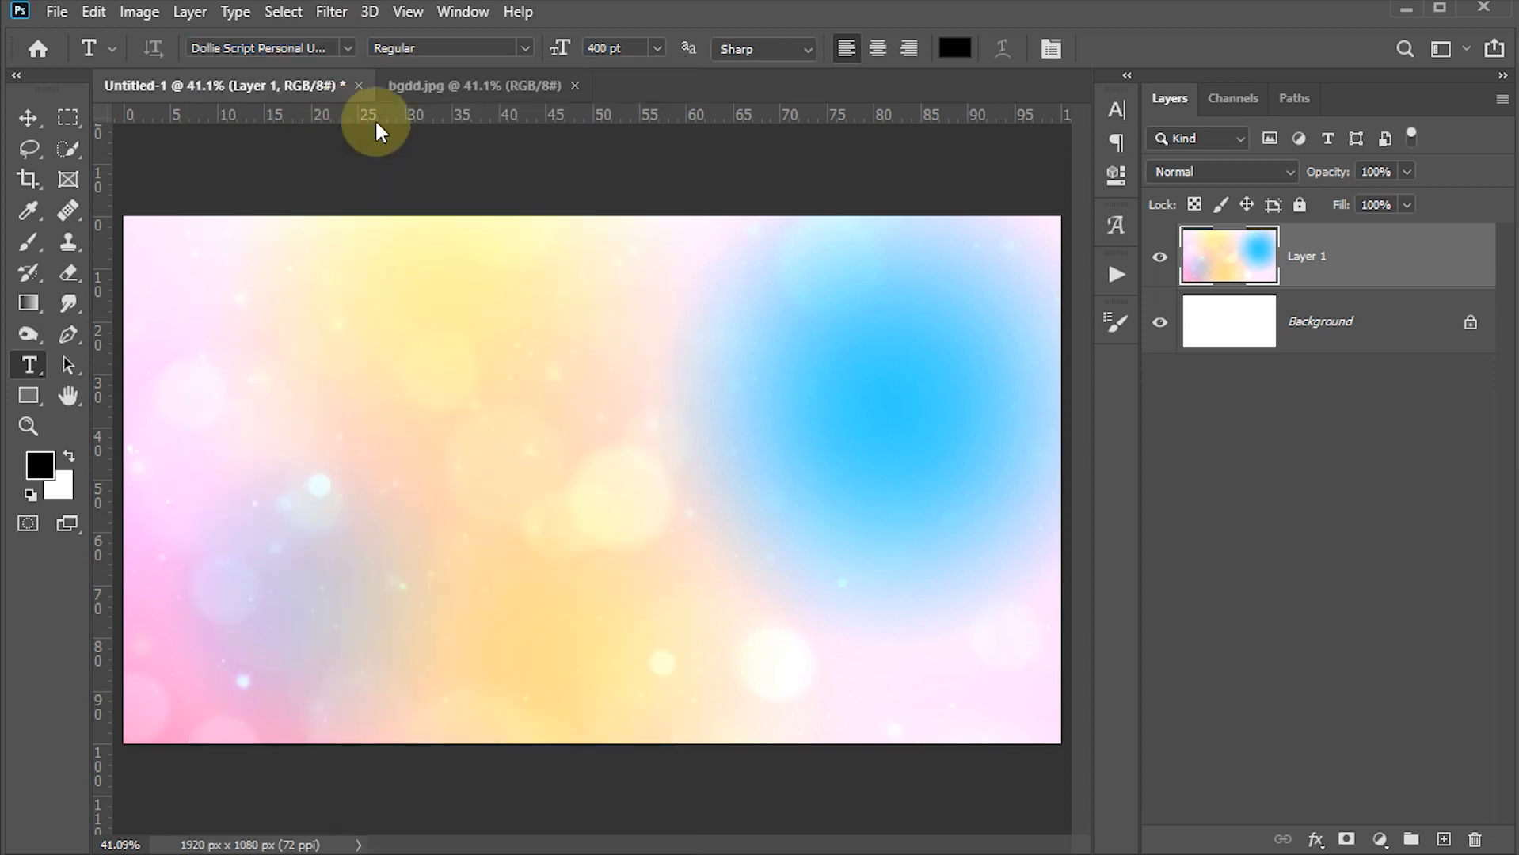
{"action": "left_click", "coordinate": [624, 47]}
{"action": "type", "text": "350"}
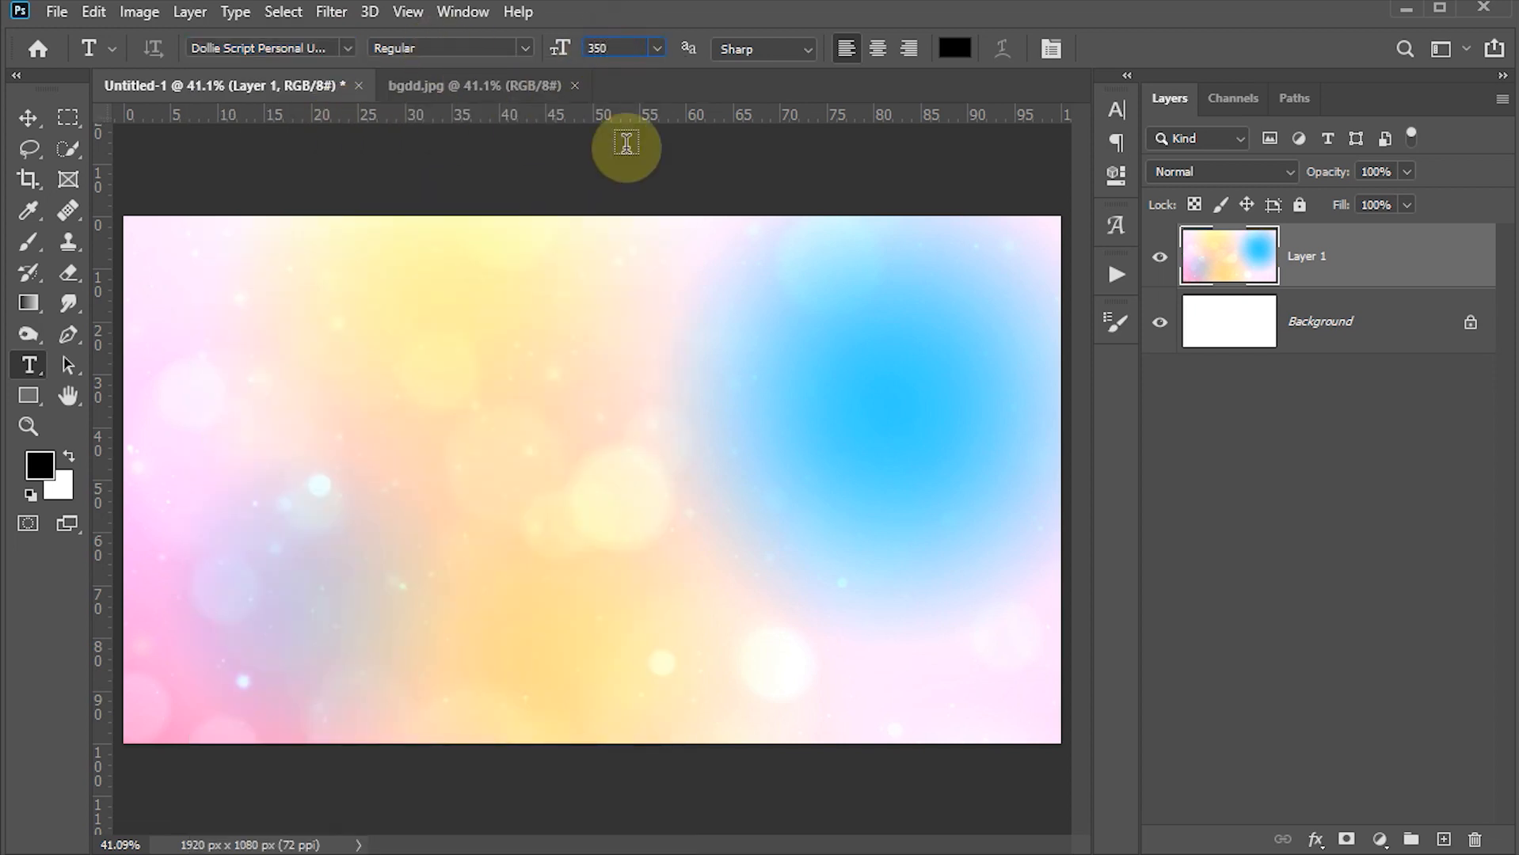
{"action": "key", "text": "Return"}
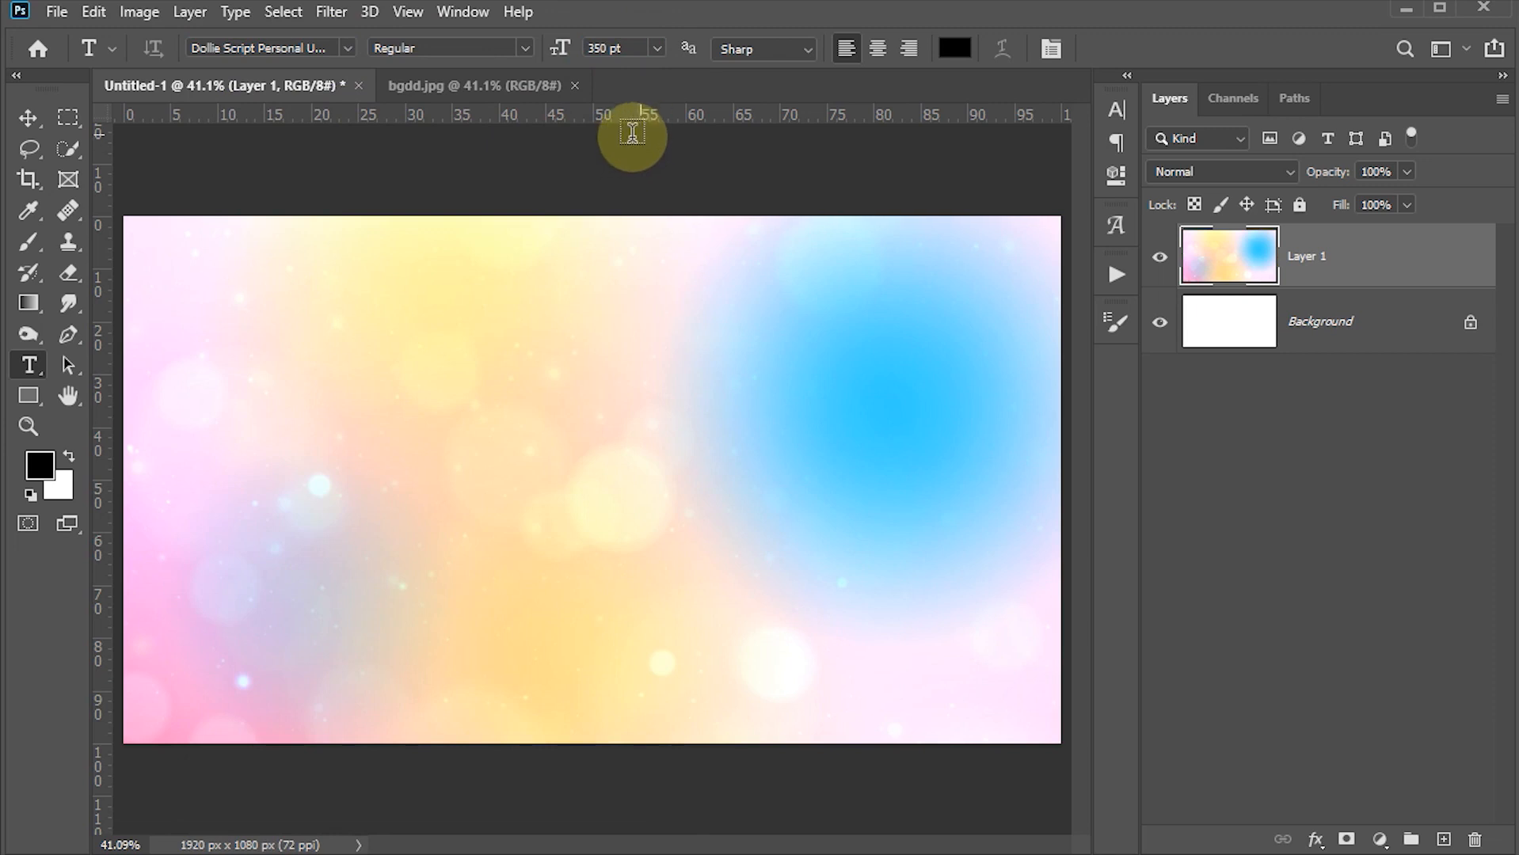
- Set the text color to pink, #ec4195
{"action": "left_click", "coordinate": [954, 49]}
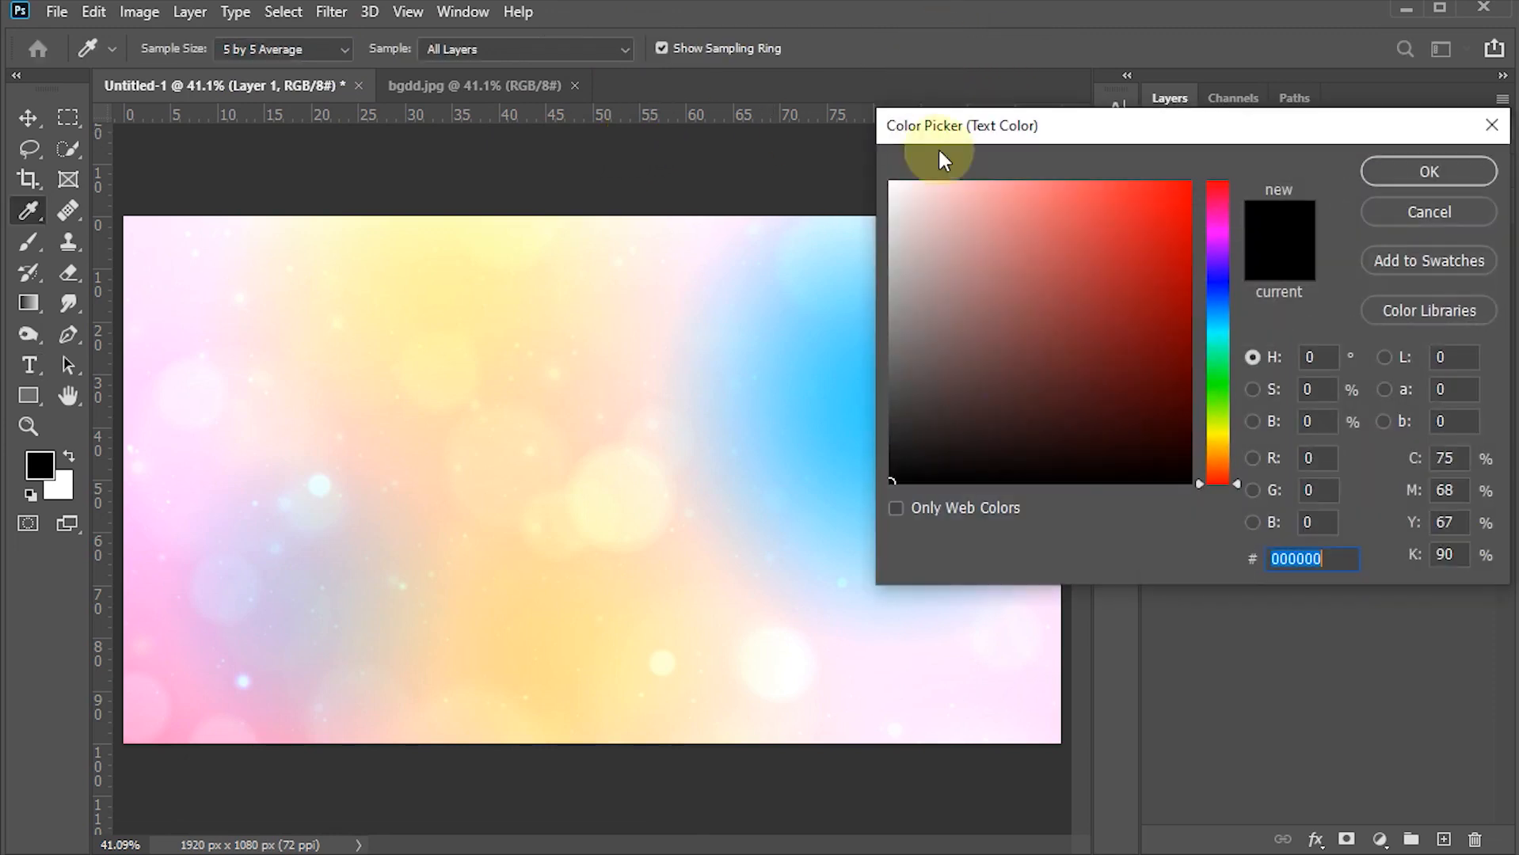
{"action": "left_click_drag", "start_coordinate": [1234, 212], "coordinate": [1222, 203]}
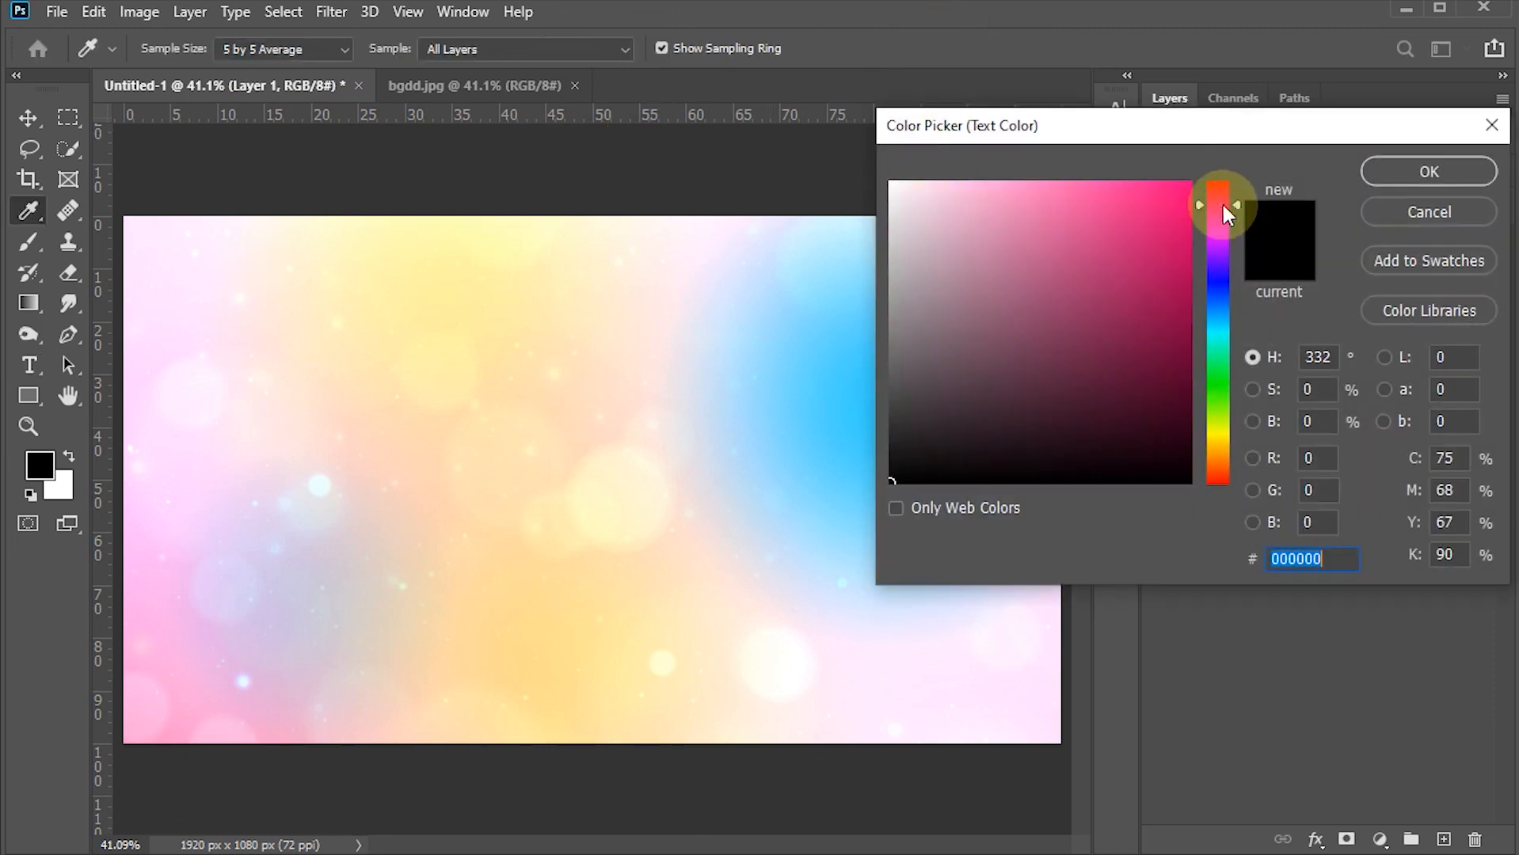
{"action": "left_click", "coordinate": [1118, 204]}
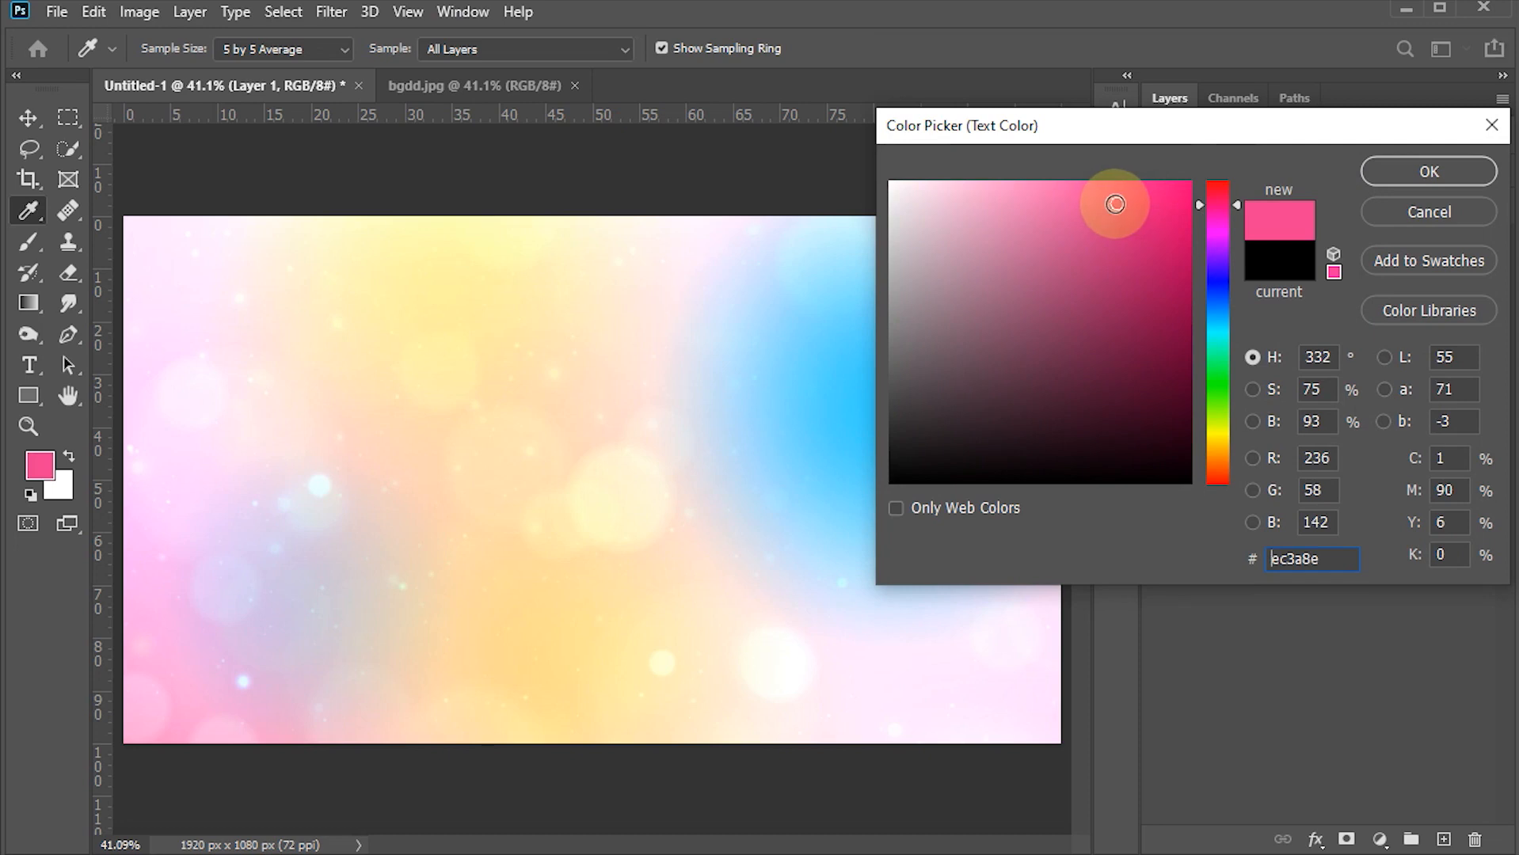
{"action": "left_click", "coordinate": [1109, 204]}
{"action": "left_click_drag", "start_coordinate": [1220, 205], "coordinate": [1234, 207]}
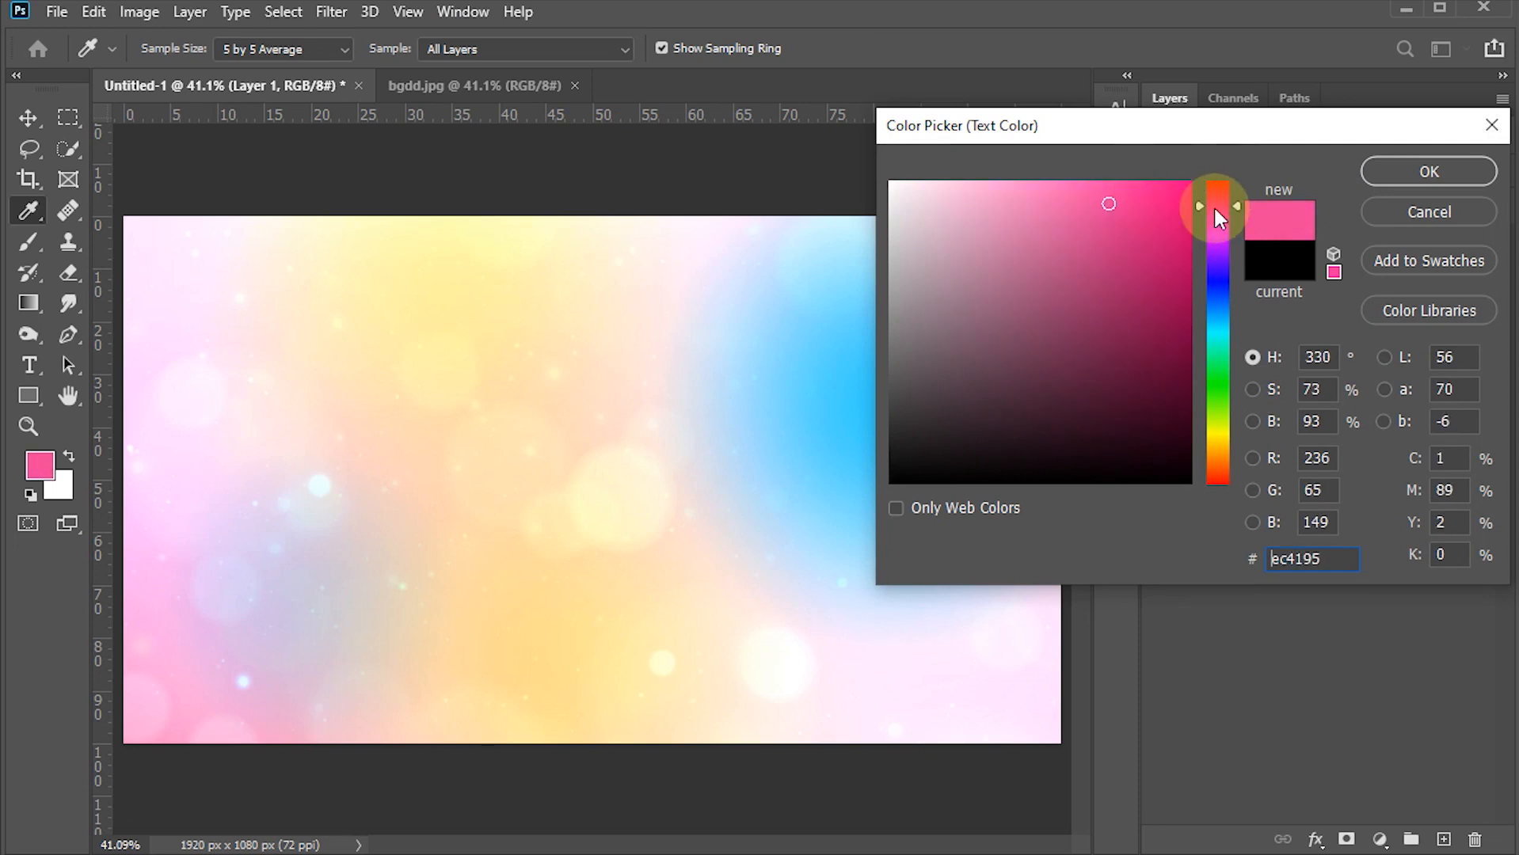
{"action": "left_click", "coordinate": [1389, 170]}
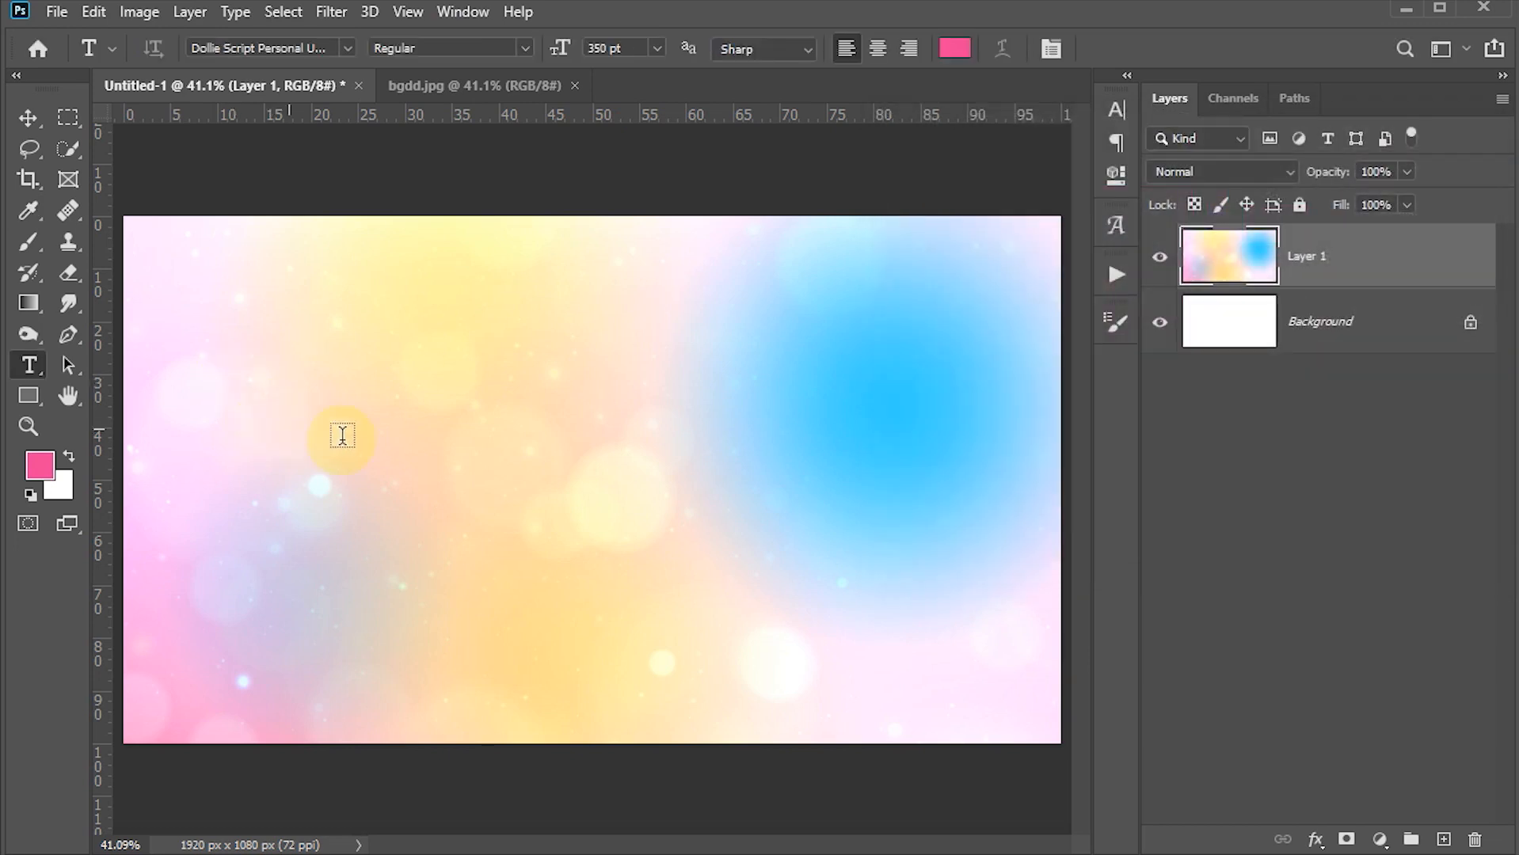
- Add the text "Barbie" in the upper part of the canvas
{"action": "left_click", "coordinate": [313, 435]}
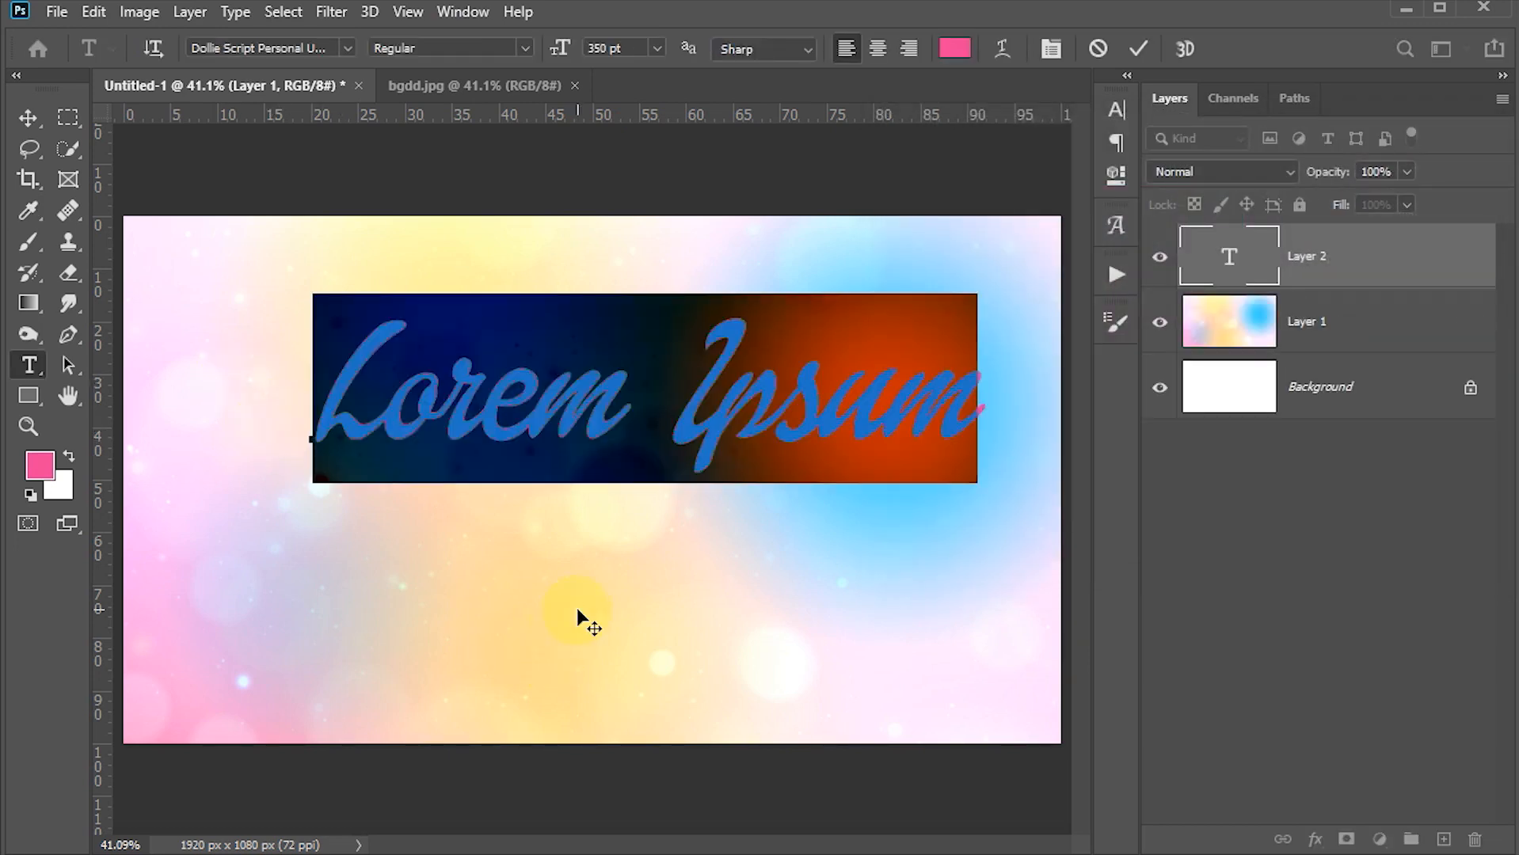
{"action": "type", "text": "Bar"}
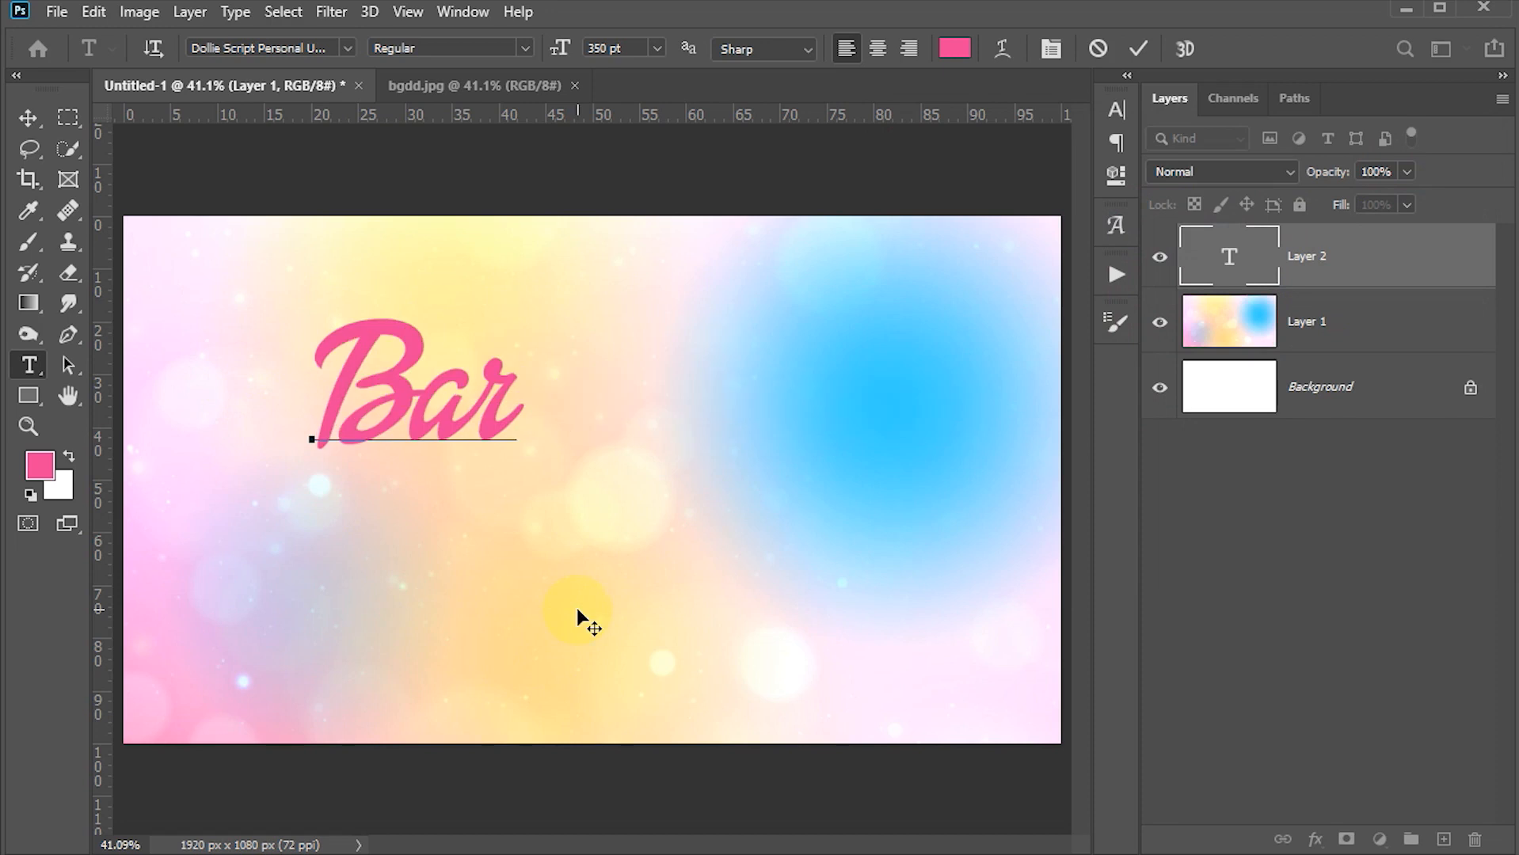
{"action": "type", "text": "bie"}
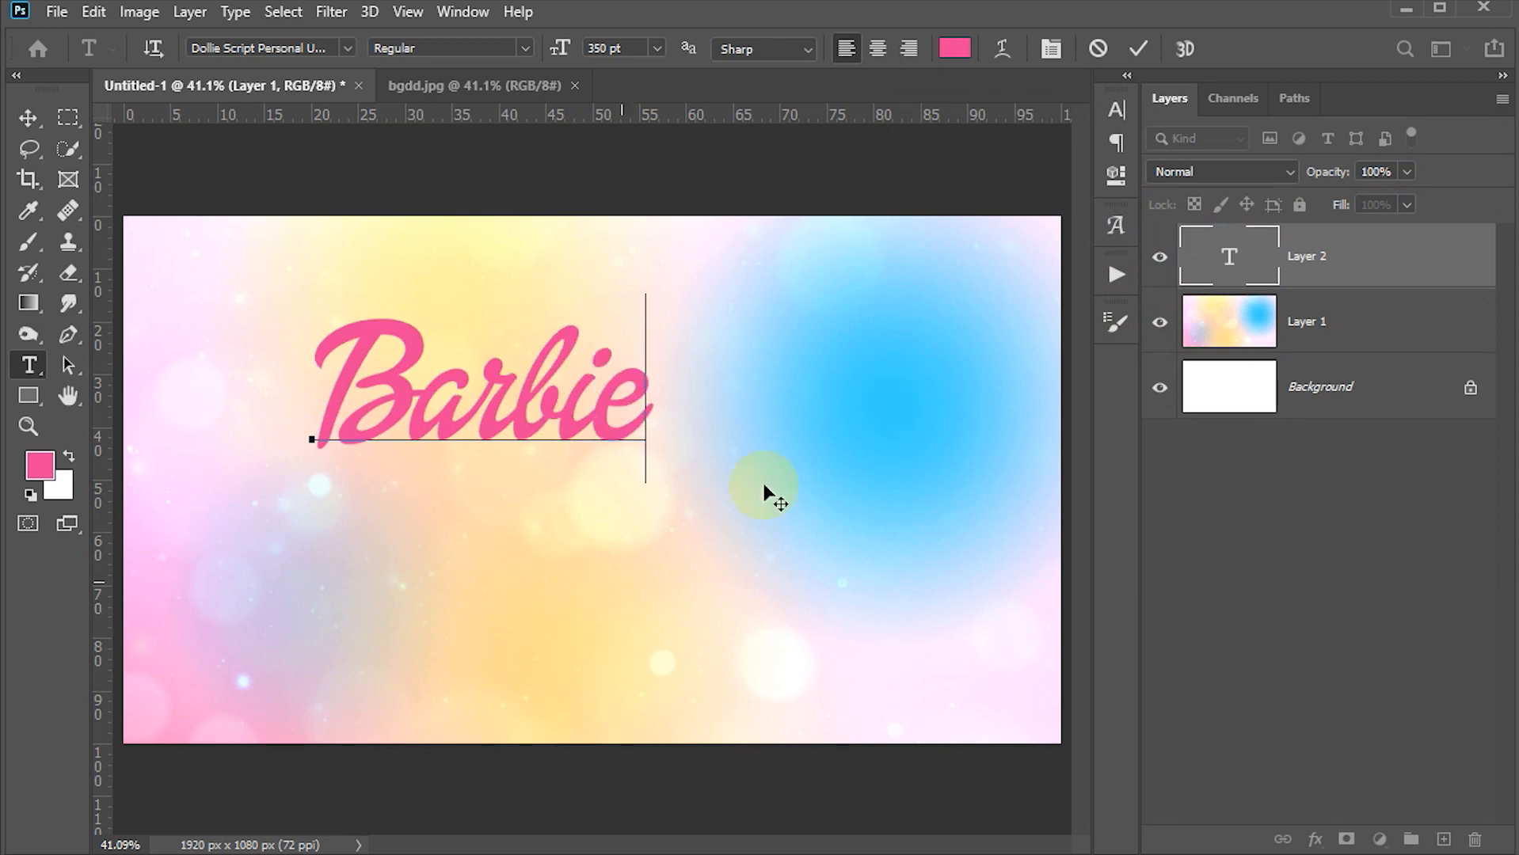
{"action": "left_click", "coordinate": [1134, 49]}
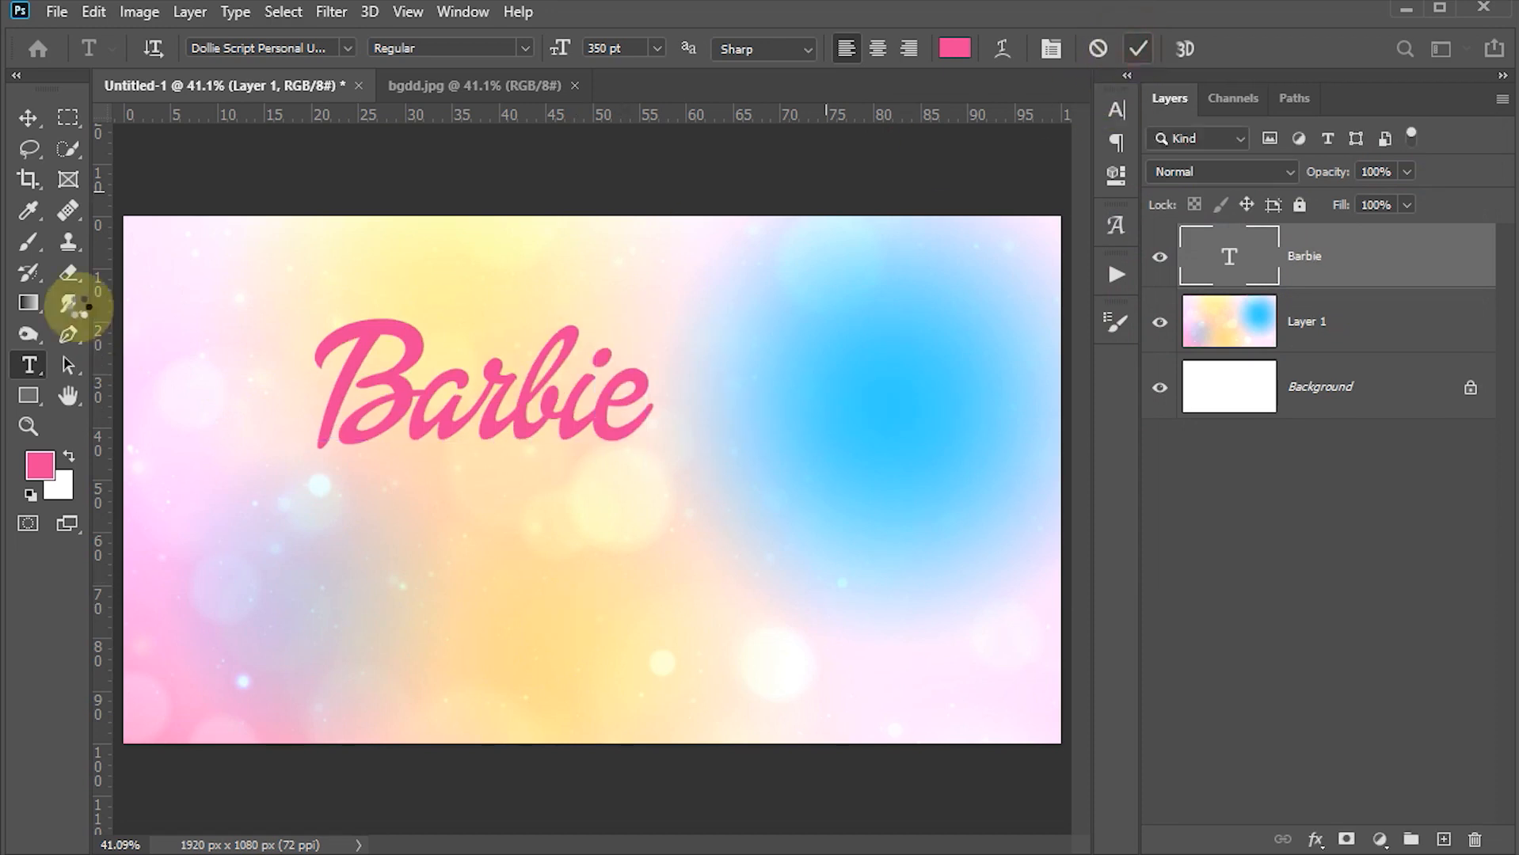
- Scale the Barbie text proportionally to about 171% and center it horizontally on the canvas
{"action": "left_click", "coordinate": [28, 117]}
{"action": "key", "text": "ctrl+t"}
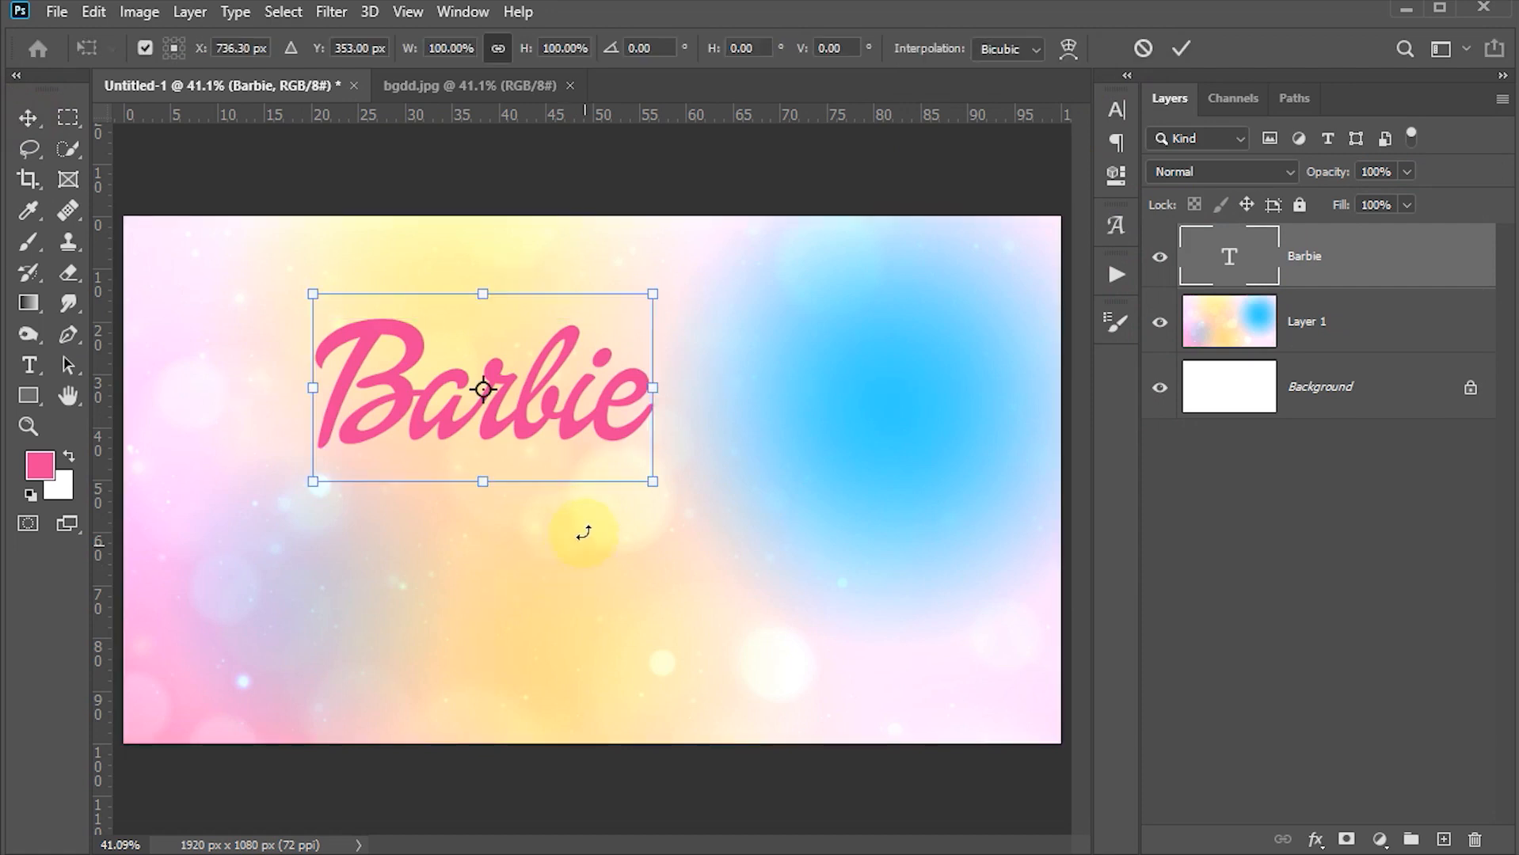
{"action": "left_click_drag", "start_coordinate": [648, 483], "coordinate": [884, 625]}
{"action": "left_click_drag", "start_coordinate": [866, 540], "coordinate": [854, 538]}
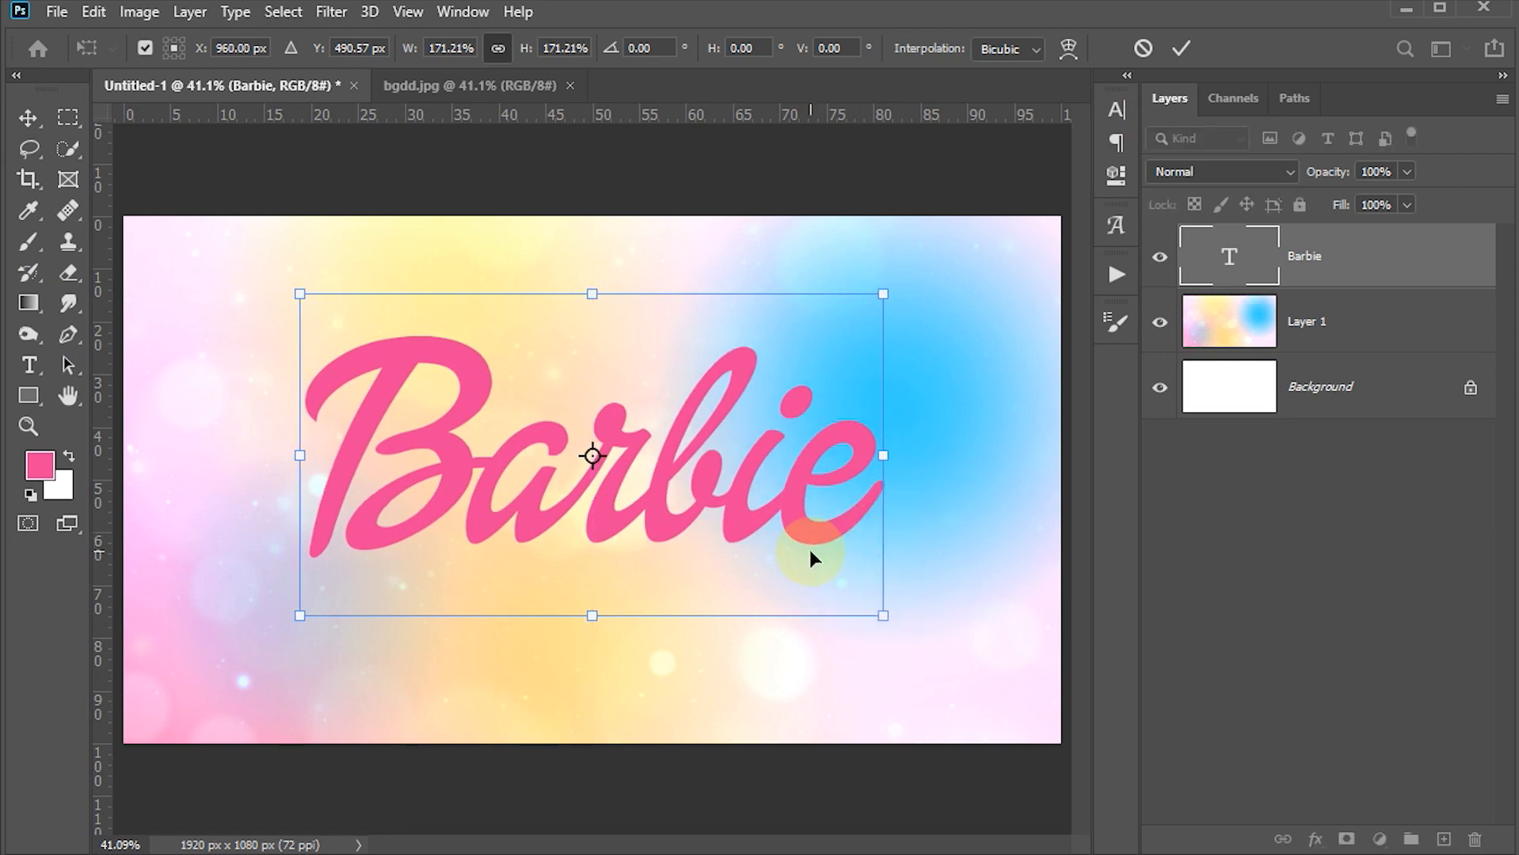
{"action": "left_click", "coordinate": [1177, 46]}
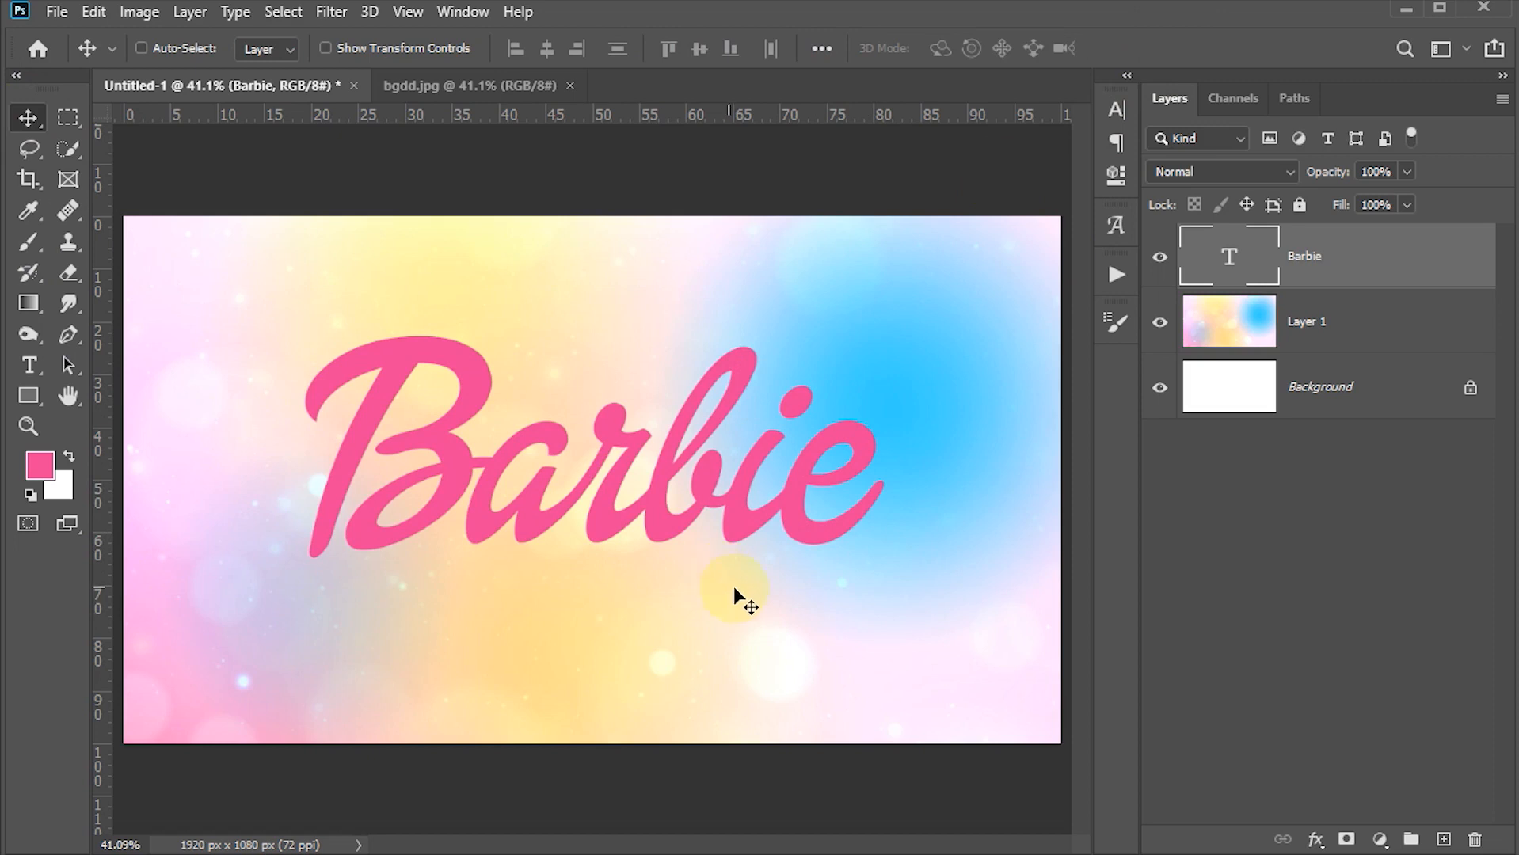
- Convert the Barbie text layer to a smart object and open its layer style settings
{"action": "right_click", "coordinate": [1426, 259]}
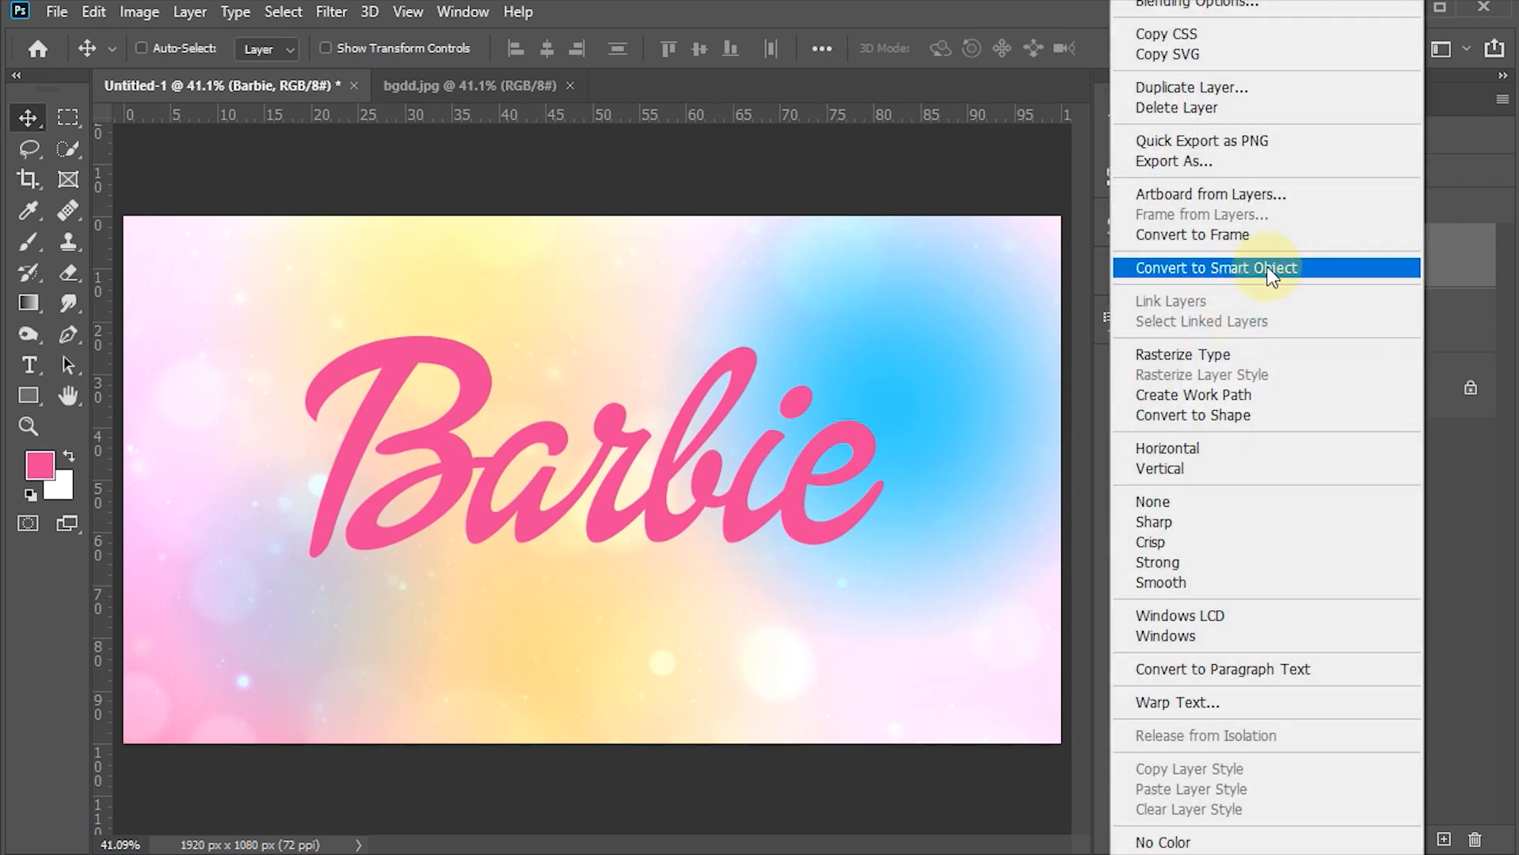
{"action": "left_click", "coordinate": [1251, 269]}
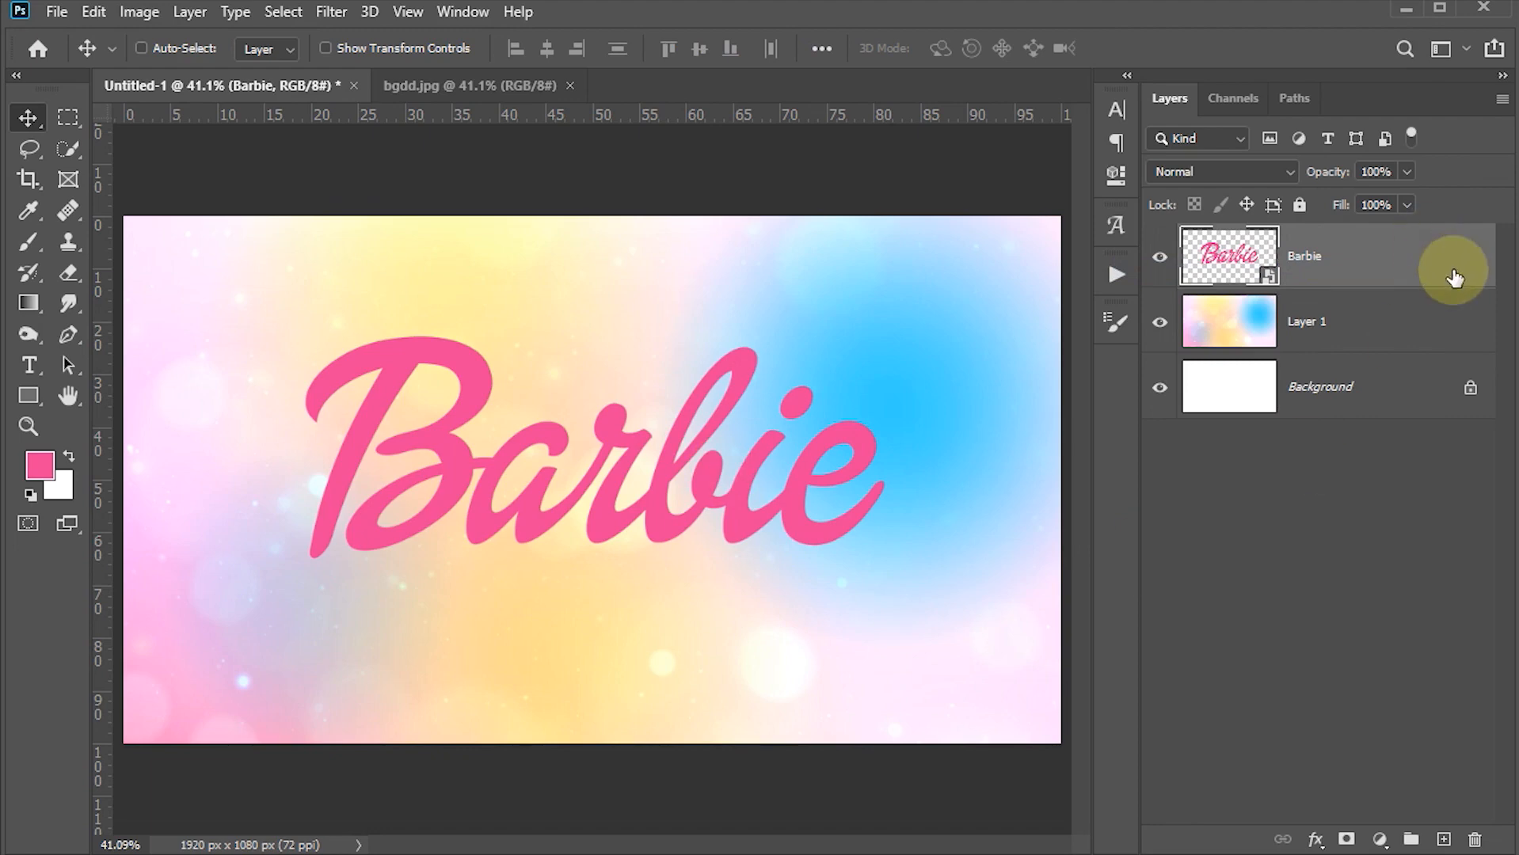
{"action": "double_click", "coordinate": [1421, 272]}
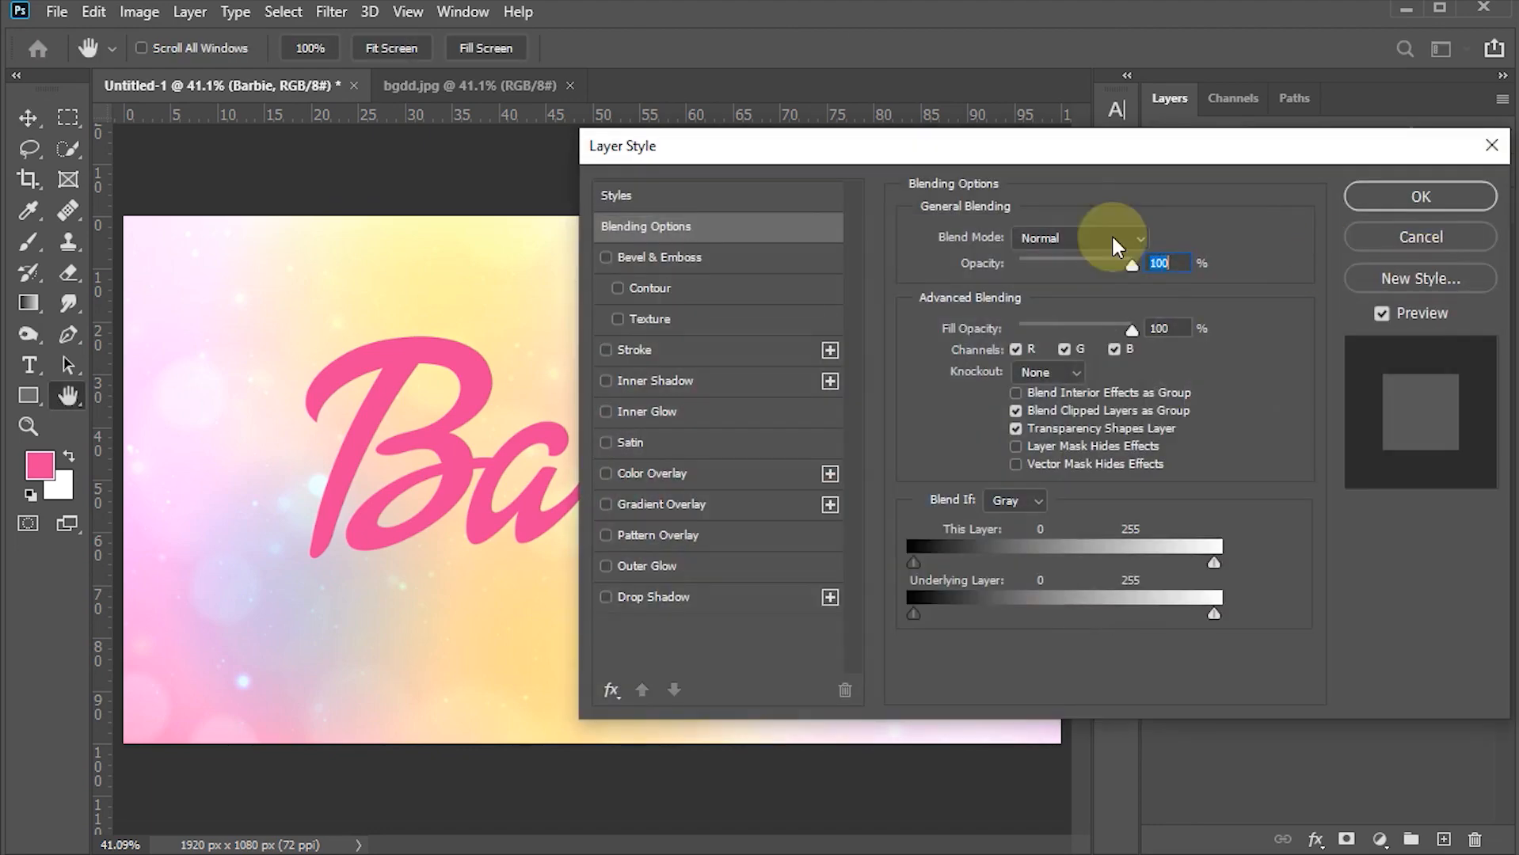
{"action": "left_click_drag", "start_coordinate": [766, 148], "coordinate": [805, 122]}
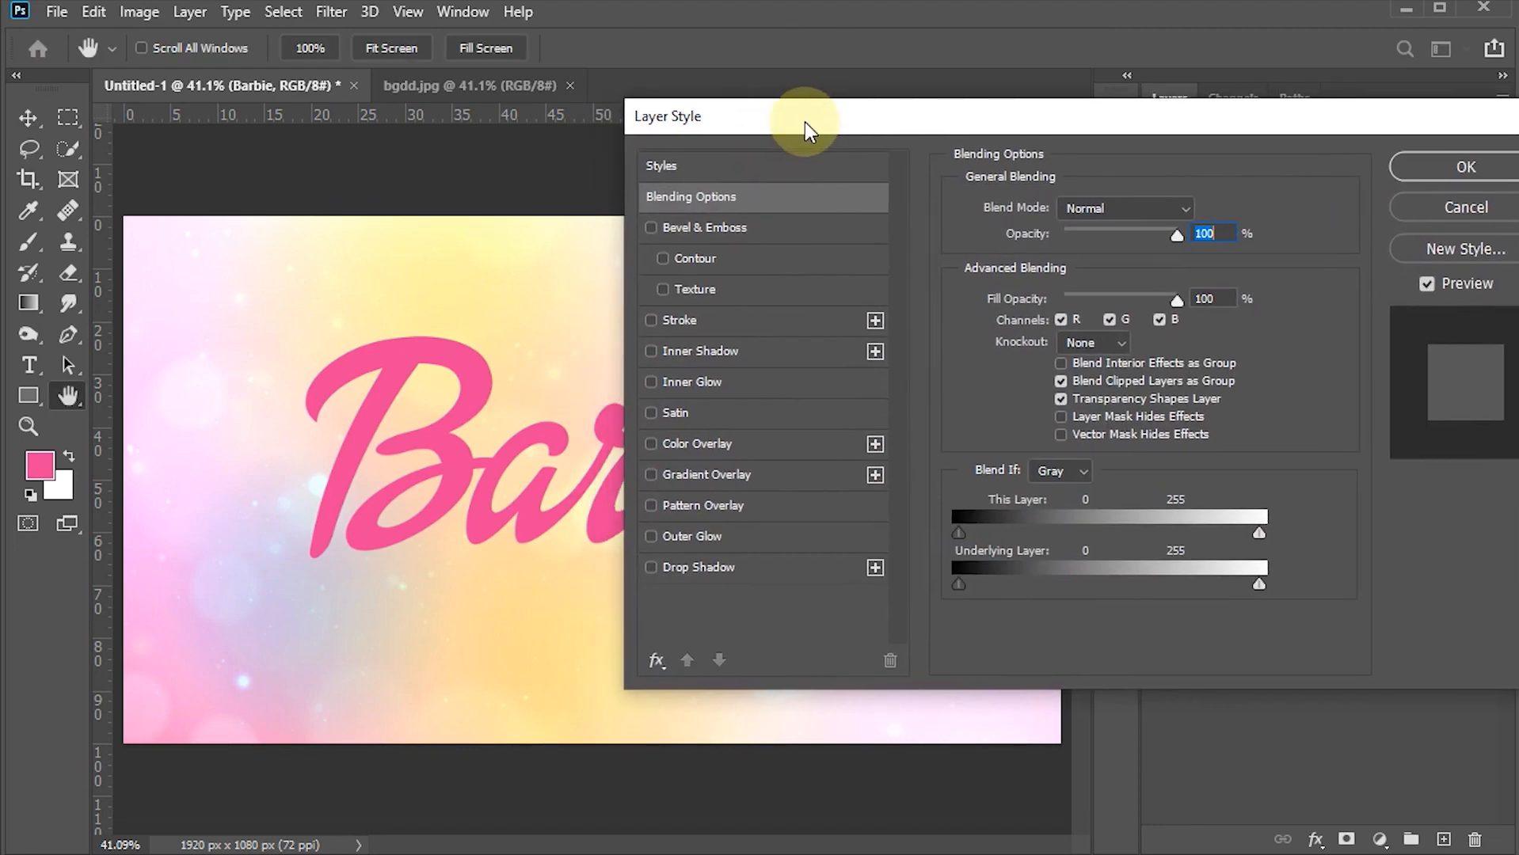
- Add a Bevel & Emboss effect to the Barbie layer with 150% depth and 41 px size
{"action": "left_click", "coordinate": [674, 226]}
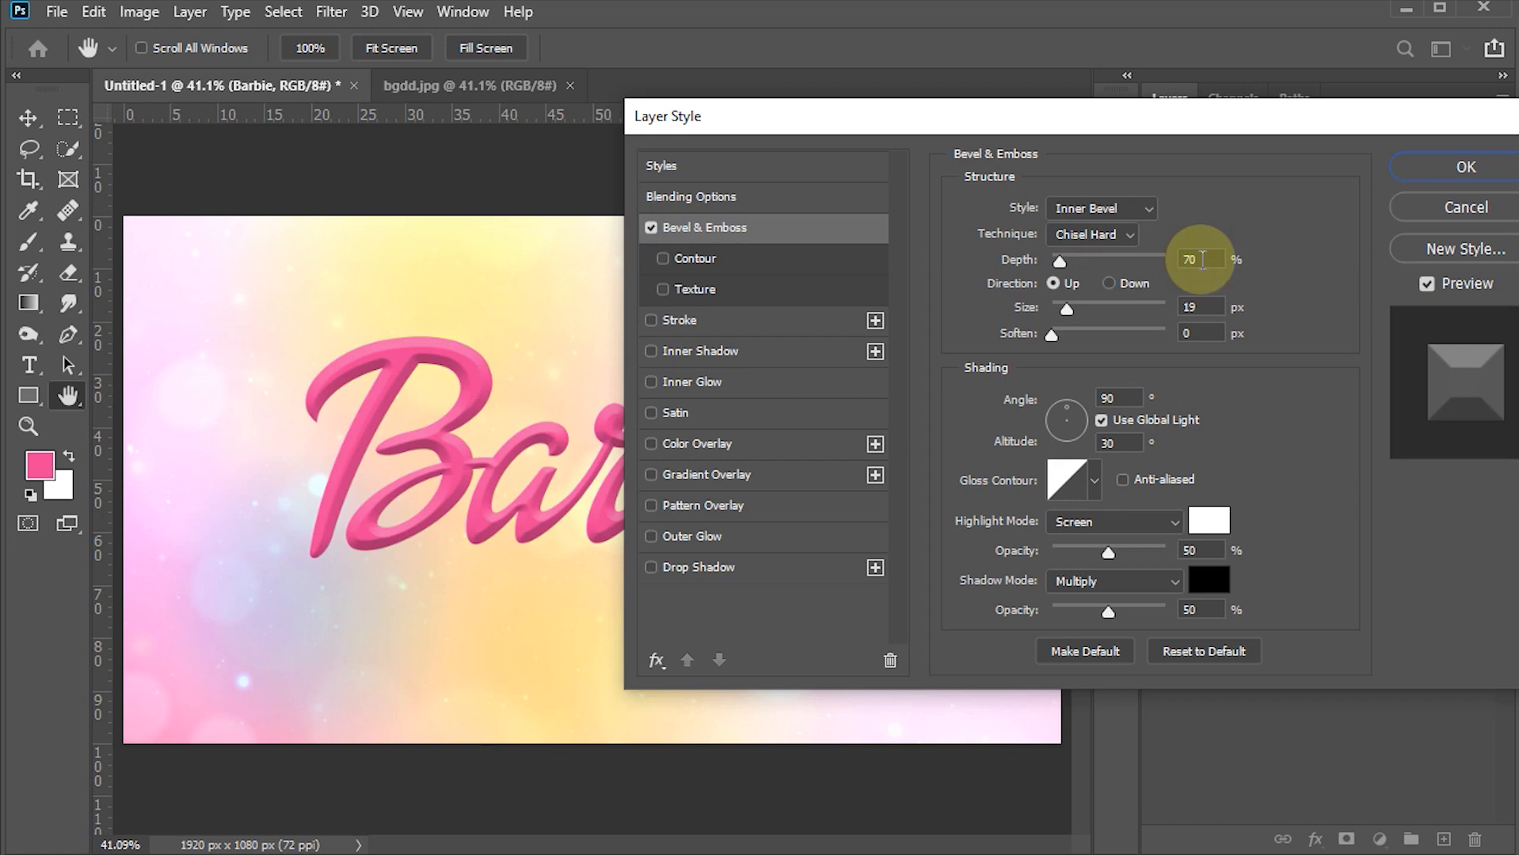
{"action": "double_click", "coordinate": [1202, 260]}
{"action": "type", "text": "150"}
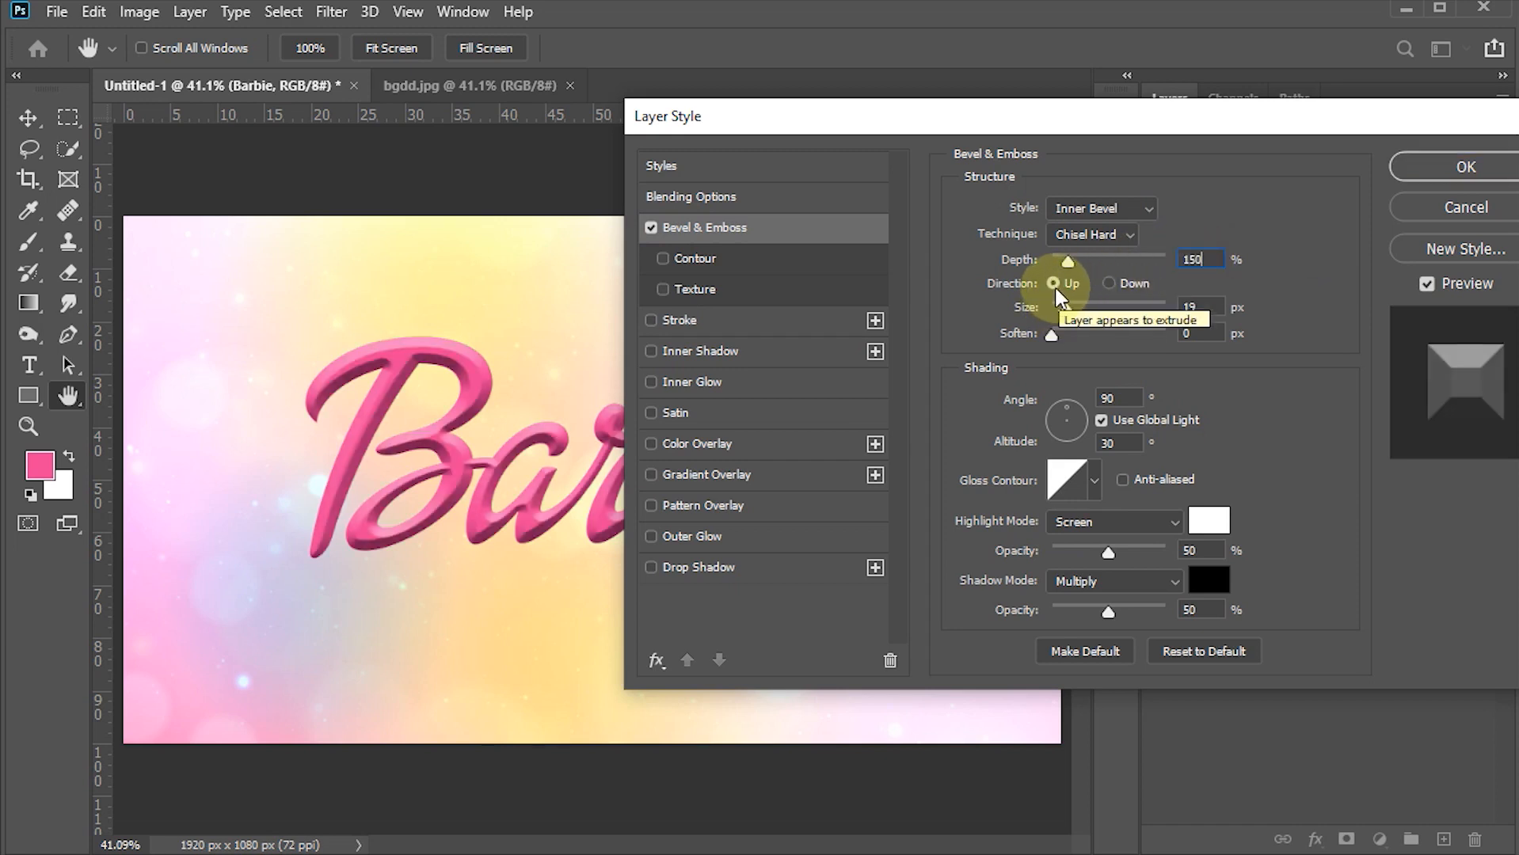
{"action": "double_click", "coordinate": [1203, 309]}
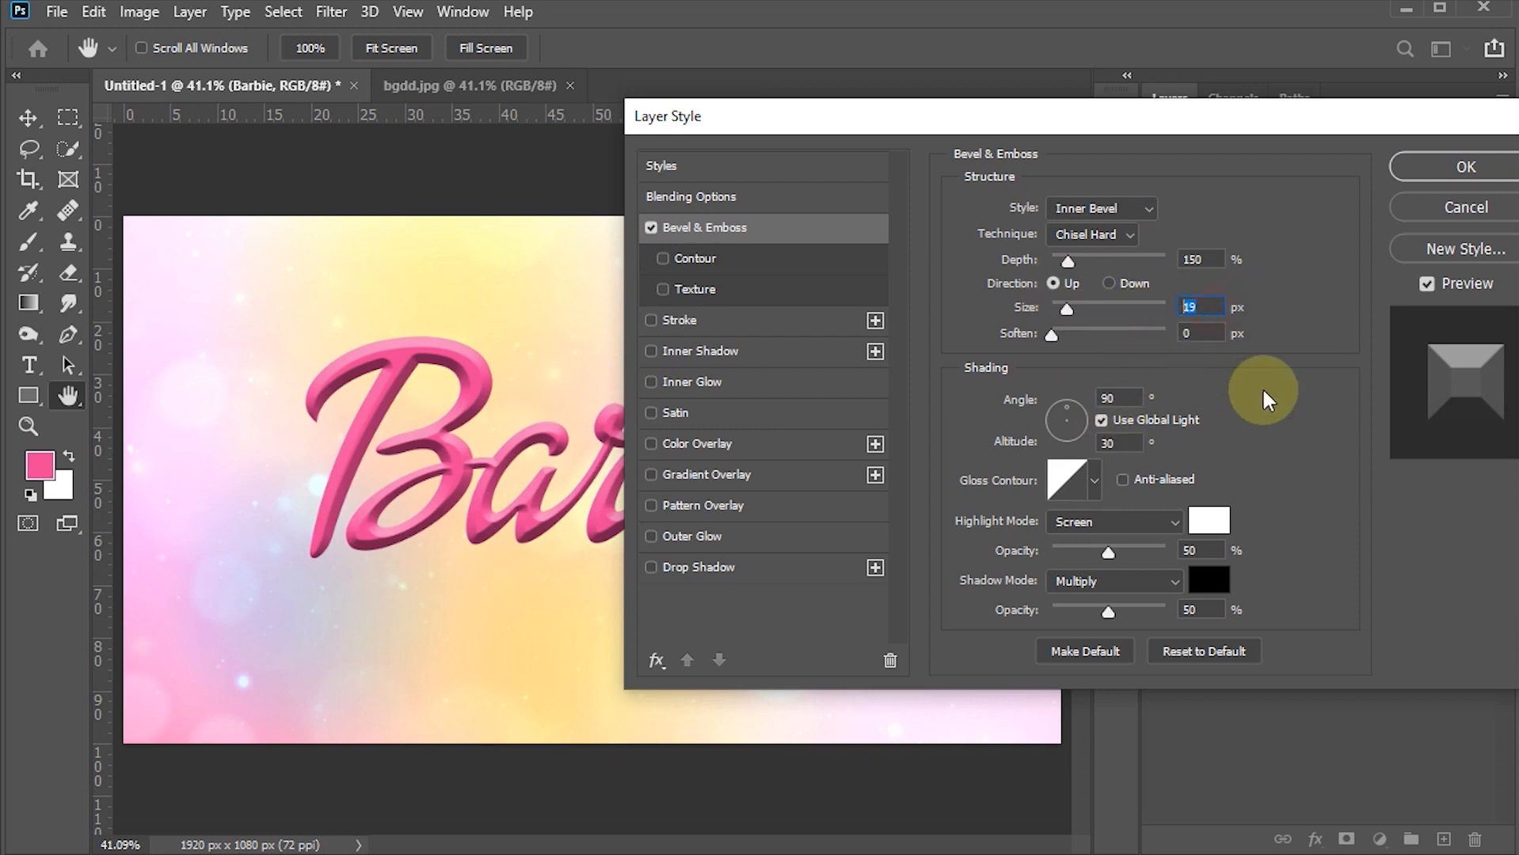
{"action": "type", "text": "41"}
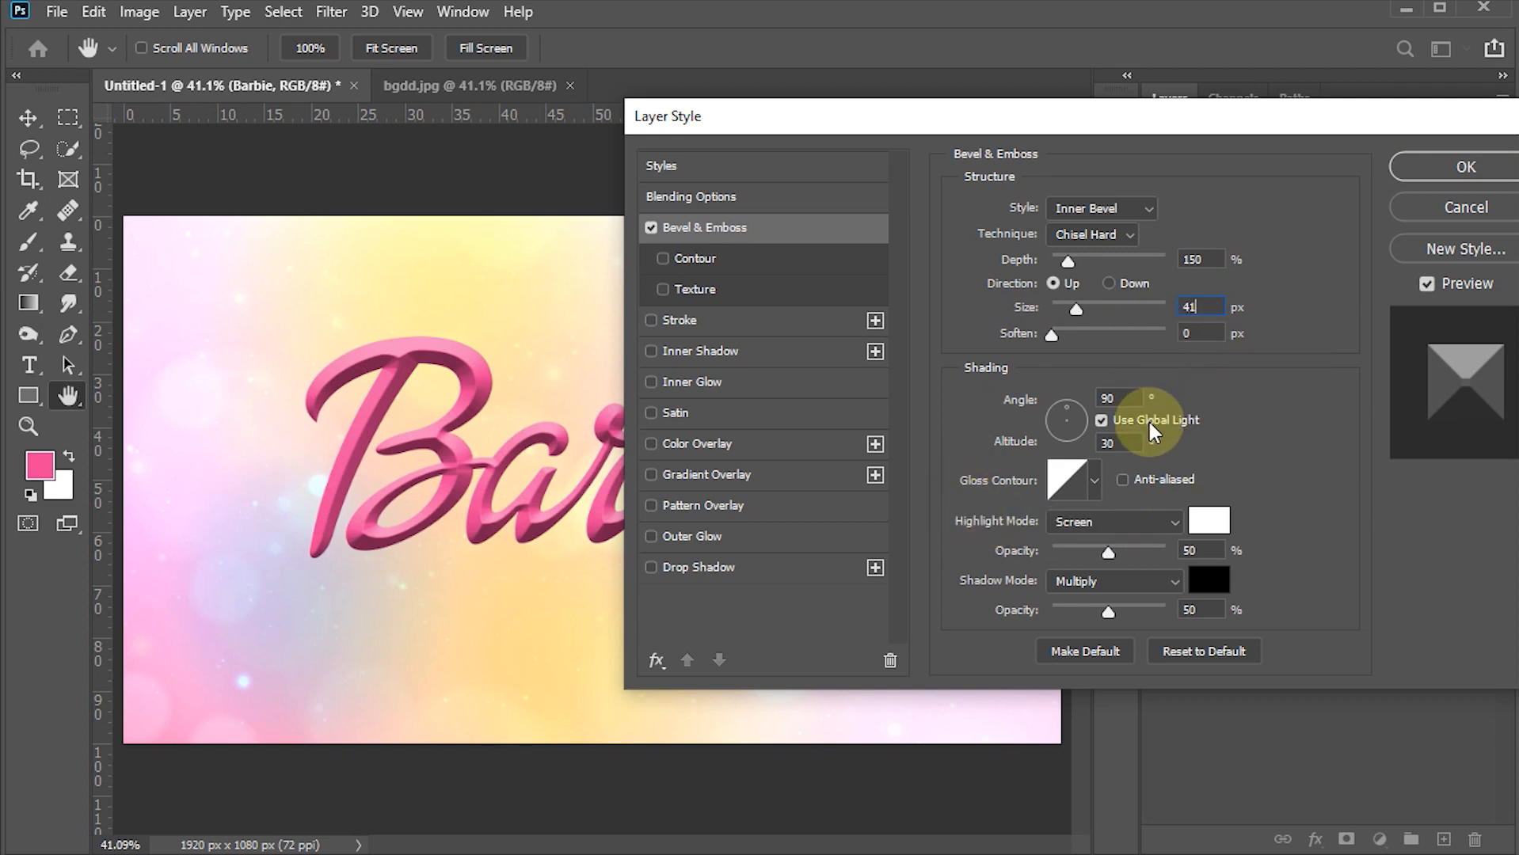
- Set the bevel's shading angle to 120° and its gloss contour to Cone
{"action": "left_click", "coordinate": [1121, 399]}
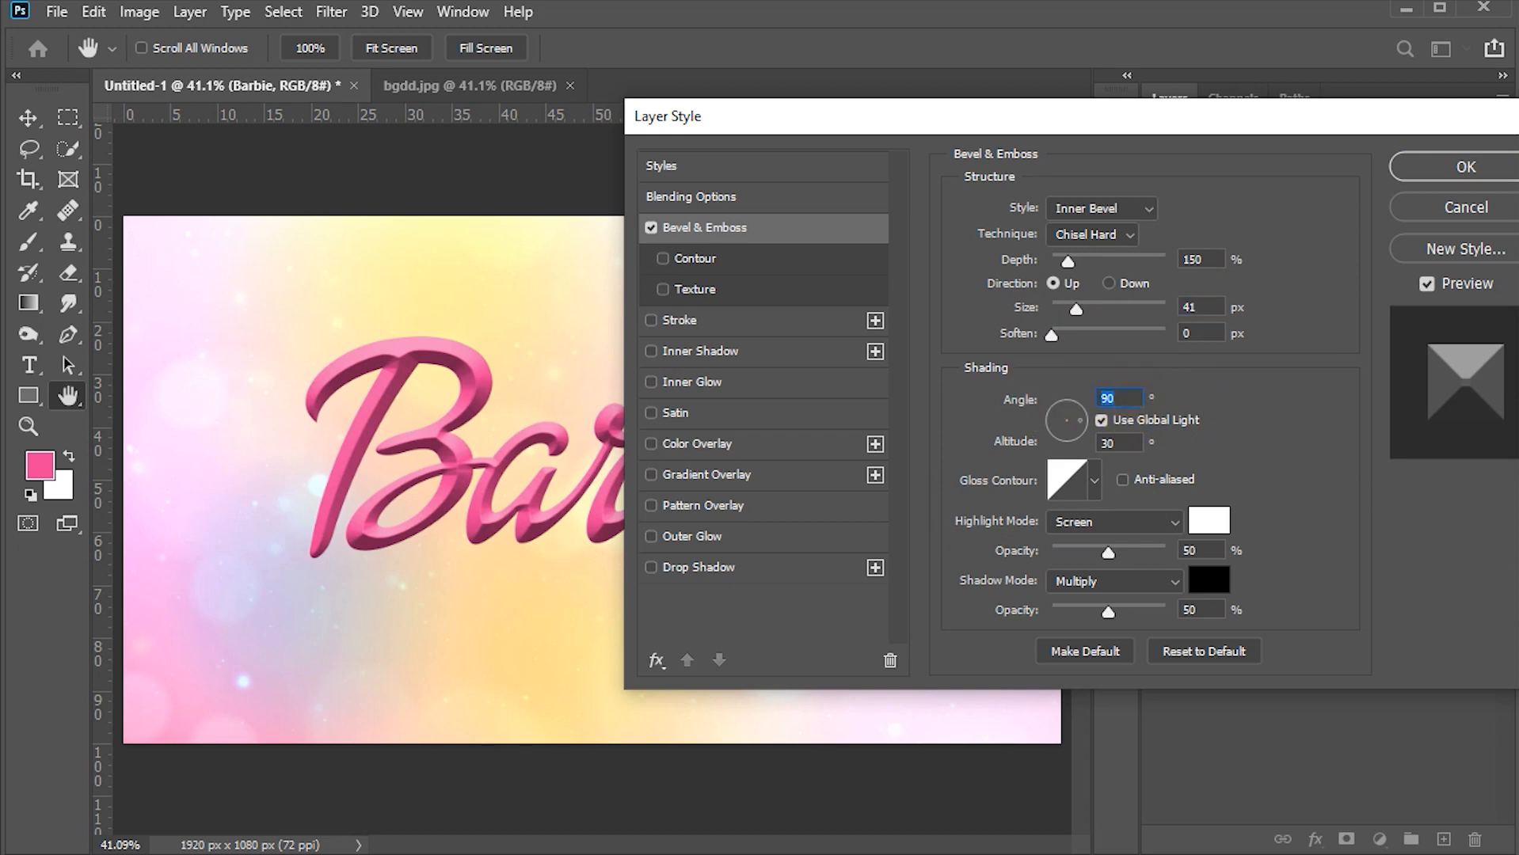
{"action": "type", "text": "120"}
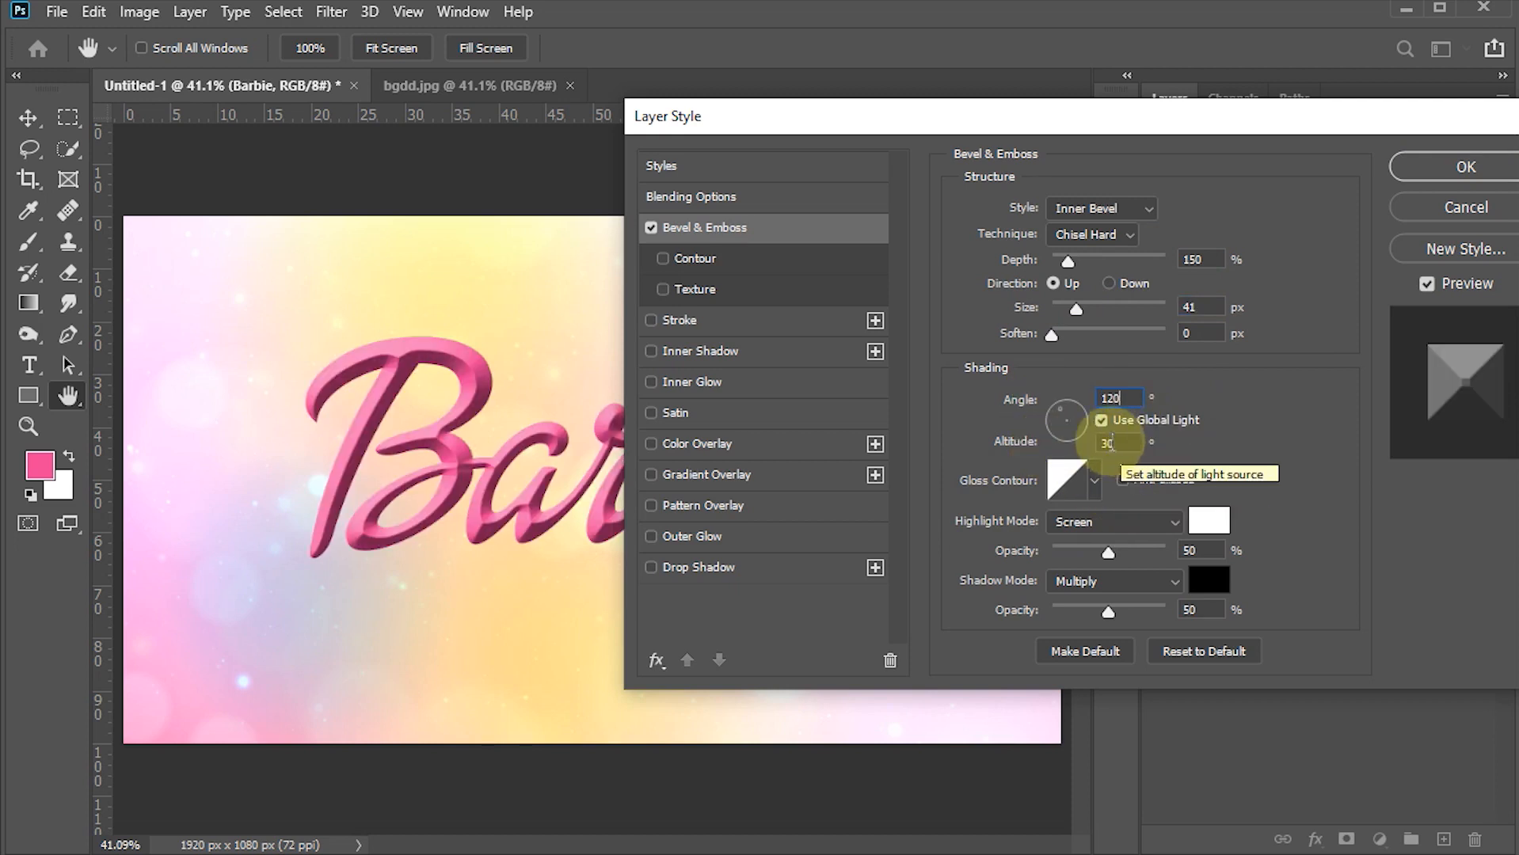
{"action": "left_click", "coordinate": [1095, 480]}
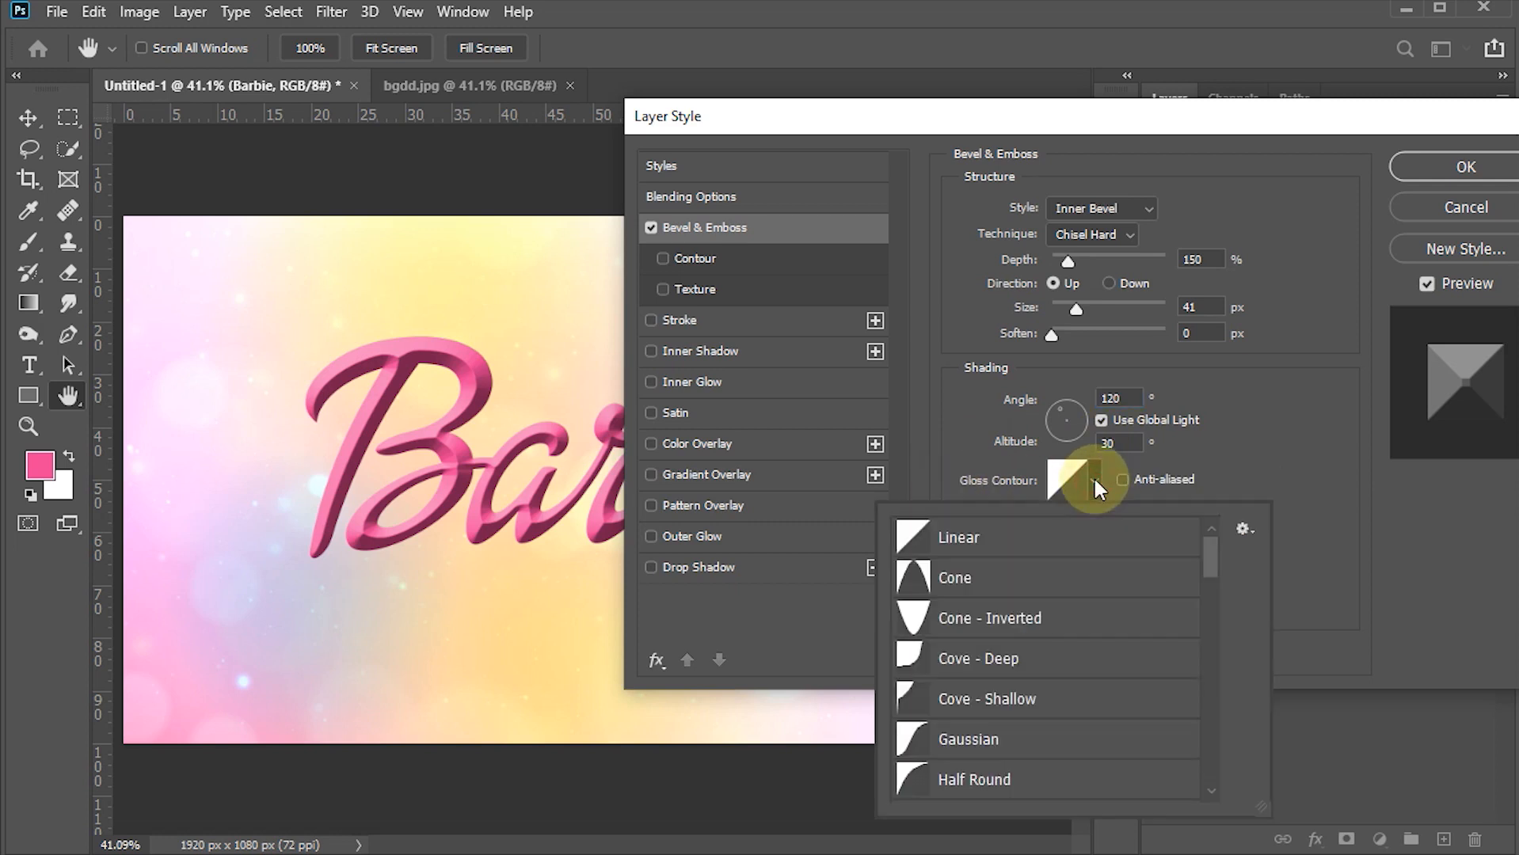
{"action": "left_click", "coordinate": [962, 590]}
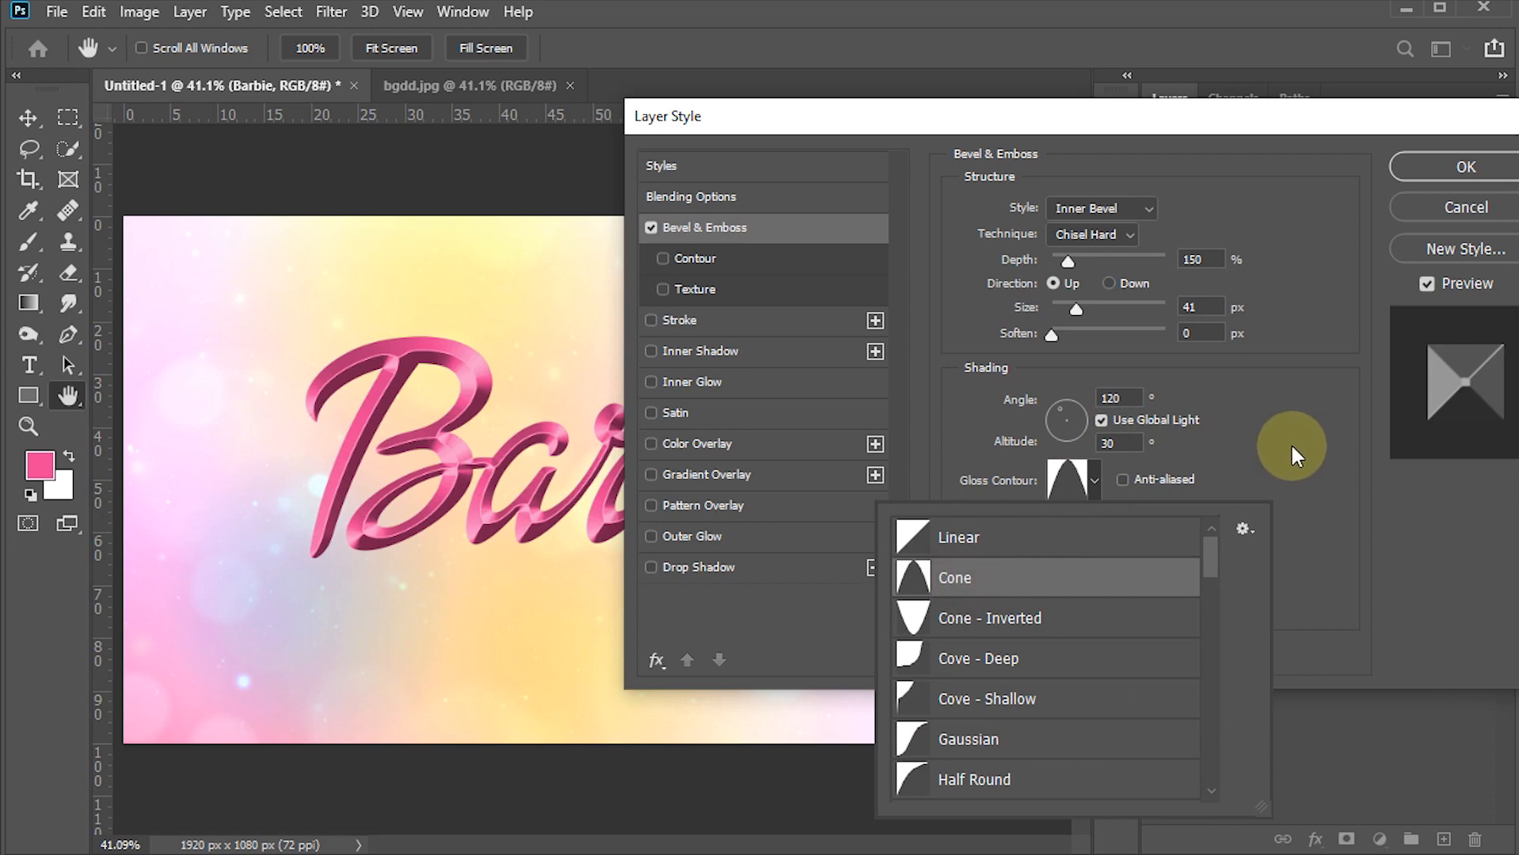
{"action": "left_click", "coordinate": [1290, 443]}
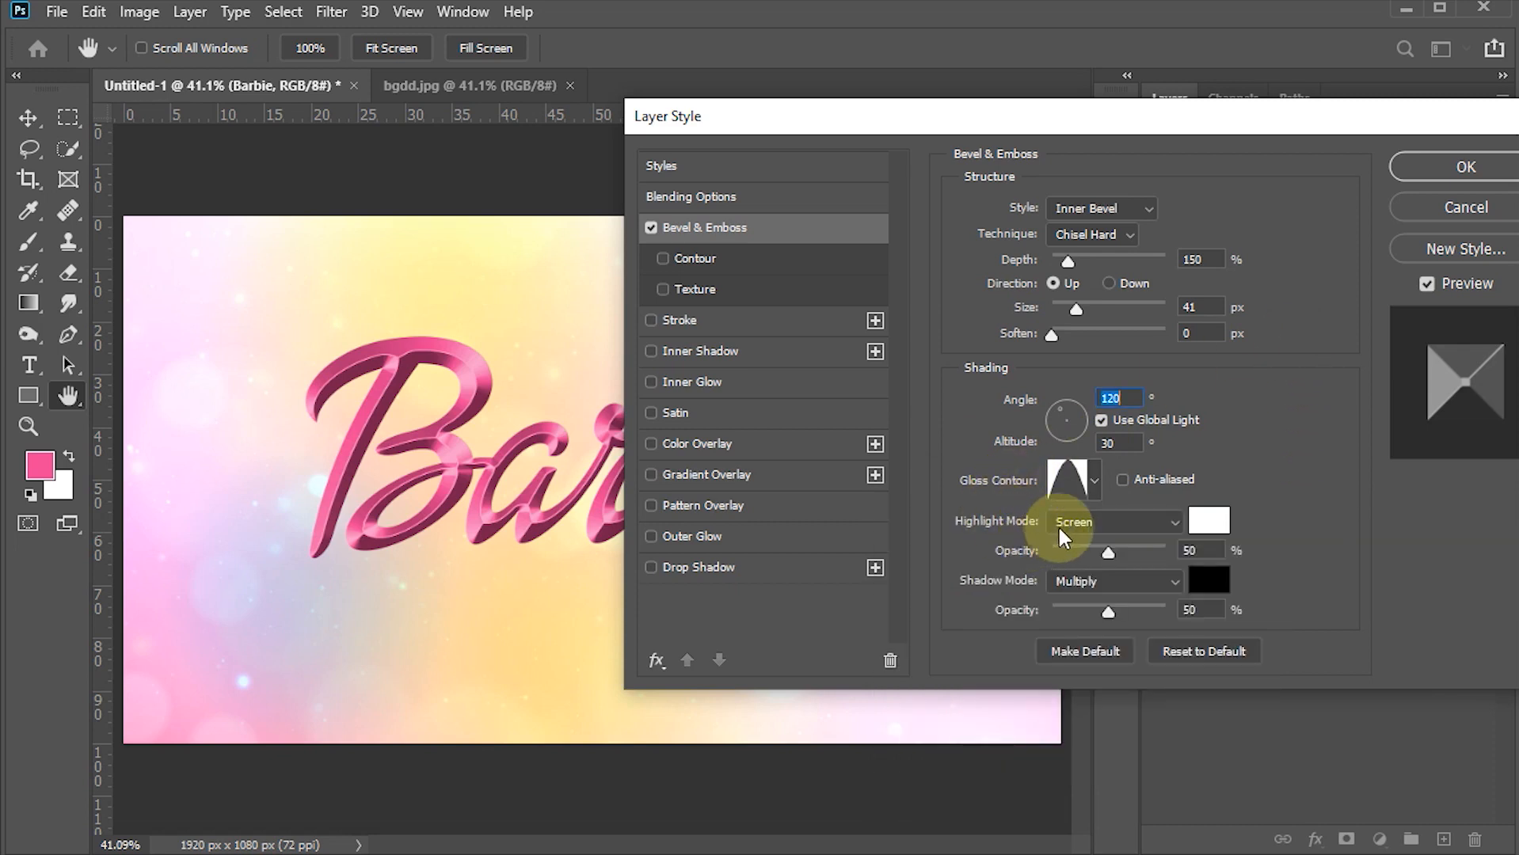
- Set the bevel's highlight and shadow opacities to 50% and enable a Drop Shadow on the Barbie layer
{"action": "left_click", "coordinate": [1205, 552]}
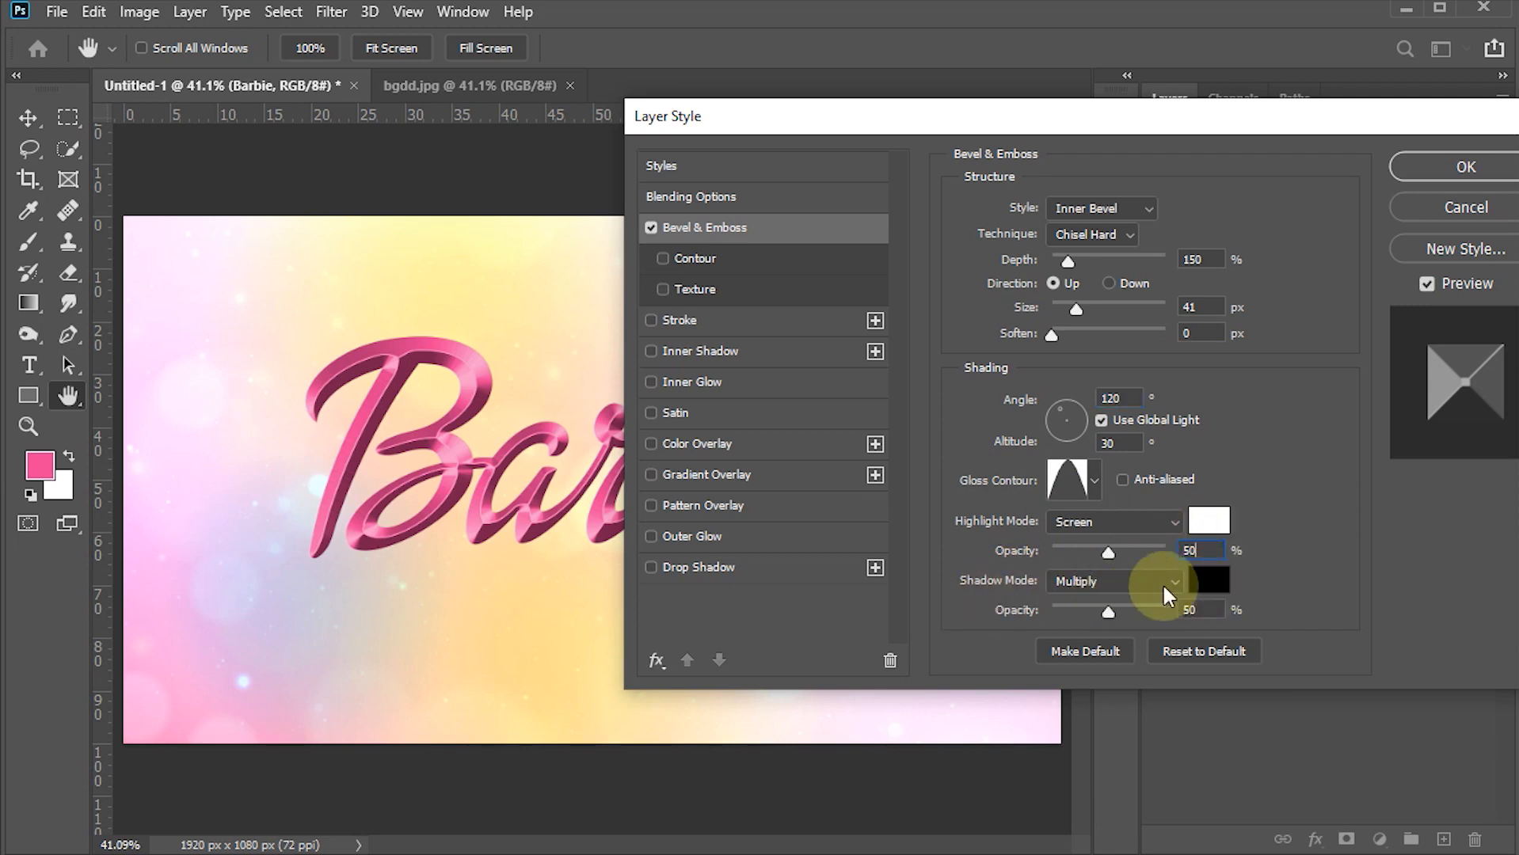
{"action": "left_click", "coordinate": [1211, 610]}
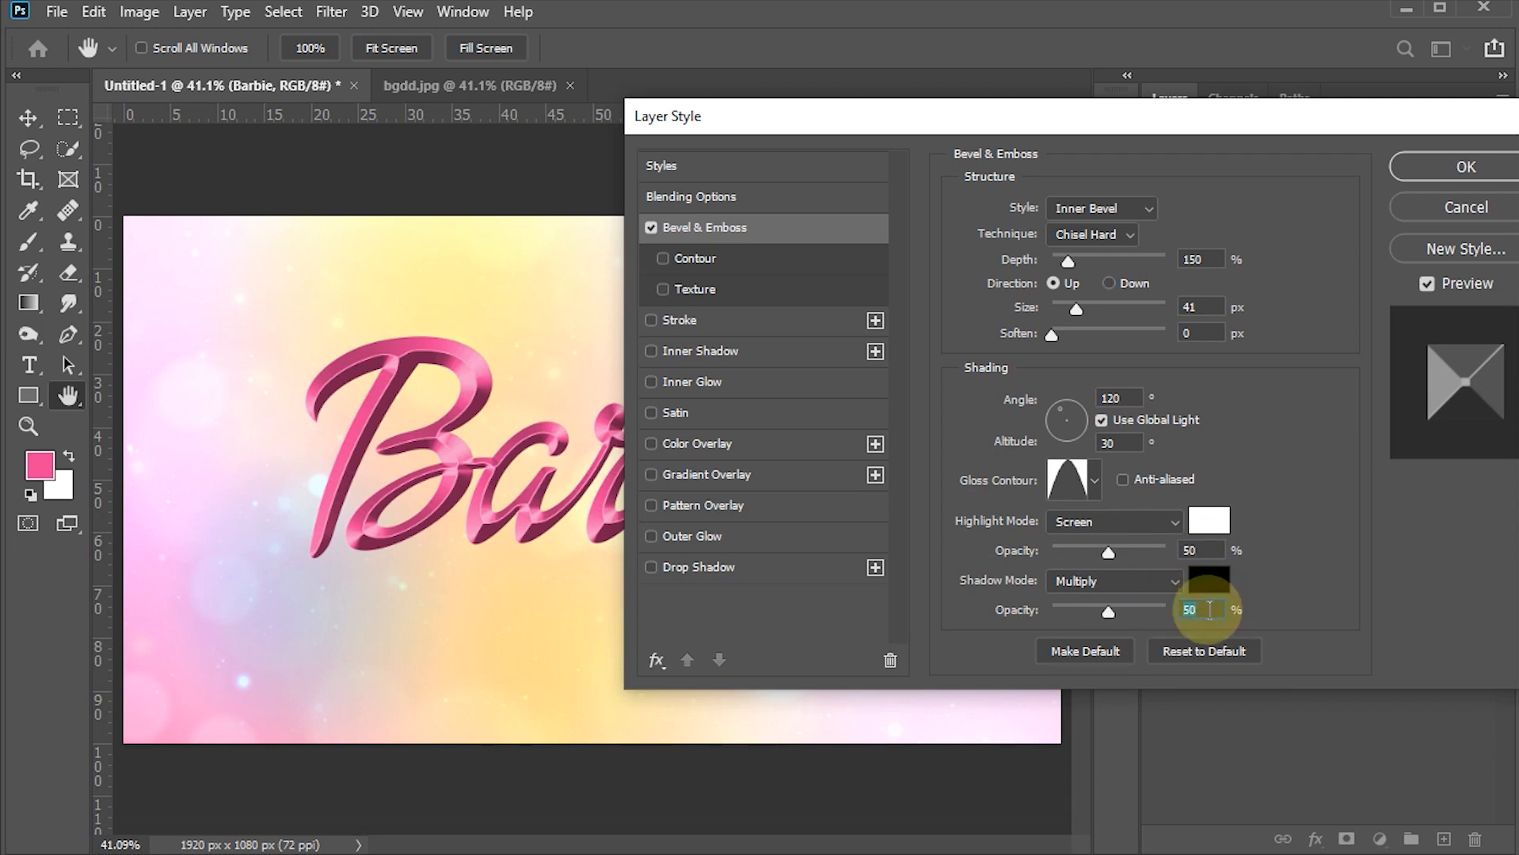
{"action": "left_click", "coordinate": [651, 567]}
{"action": "left_click", "coordinate": [697, 566]}
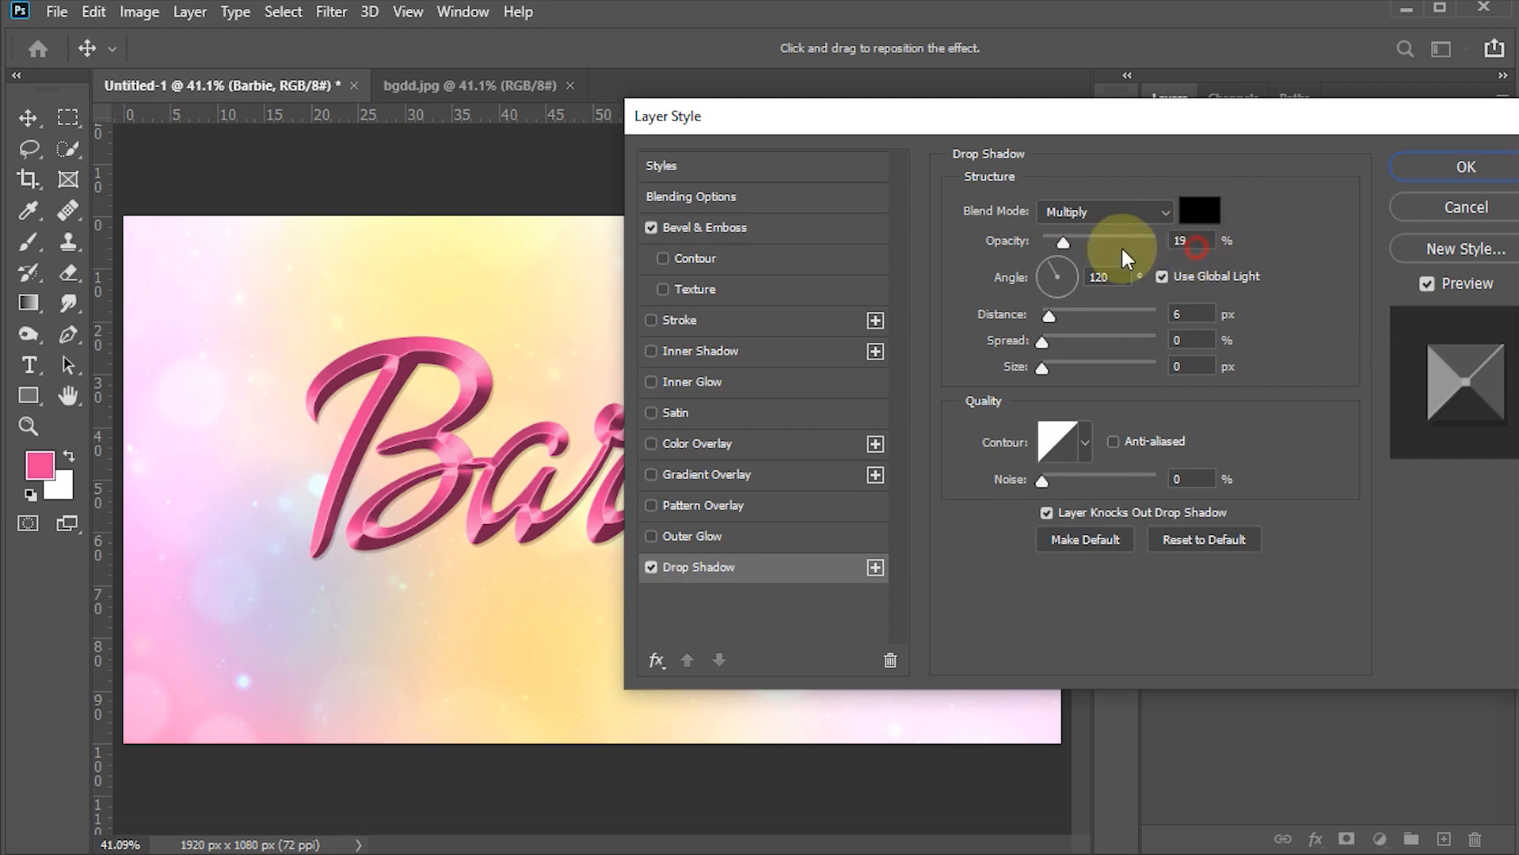
- Set the drop shadow to 40% opacity, 13 px distance and 0 px size with a Linear contour, and apply the layer styles
{"action": "left_click", "coordinate": [1199, 241]}
{"action": "type", "text": "40"}
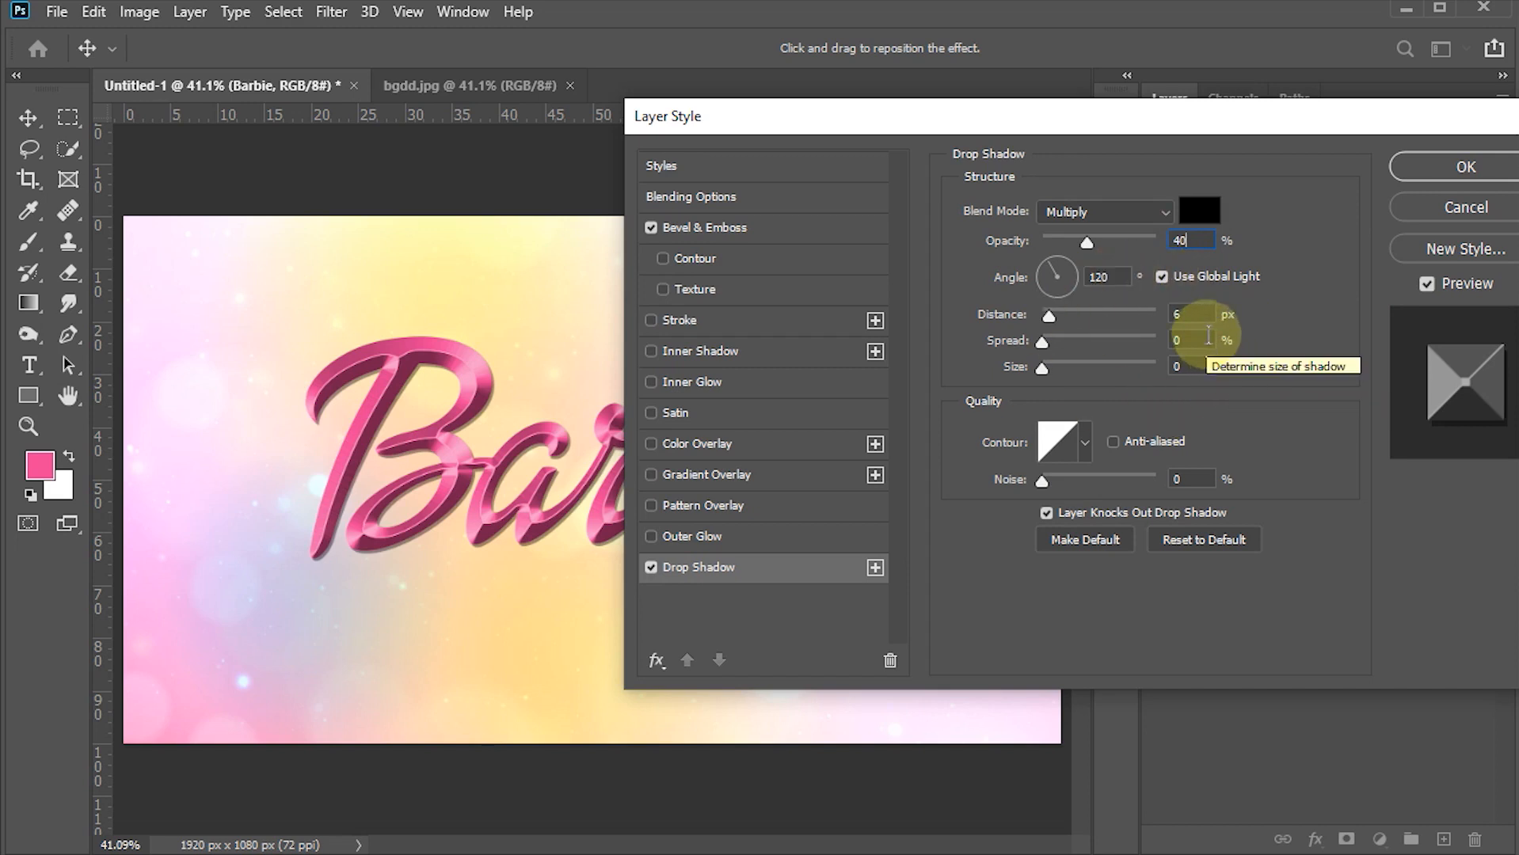
{"action": "left_click", "coordinate": [1182, 315]}
{"action": "type", "text": "13"}
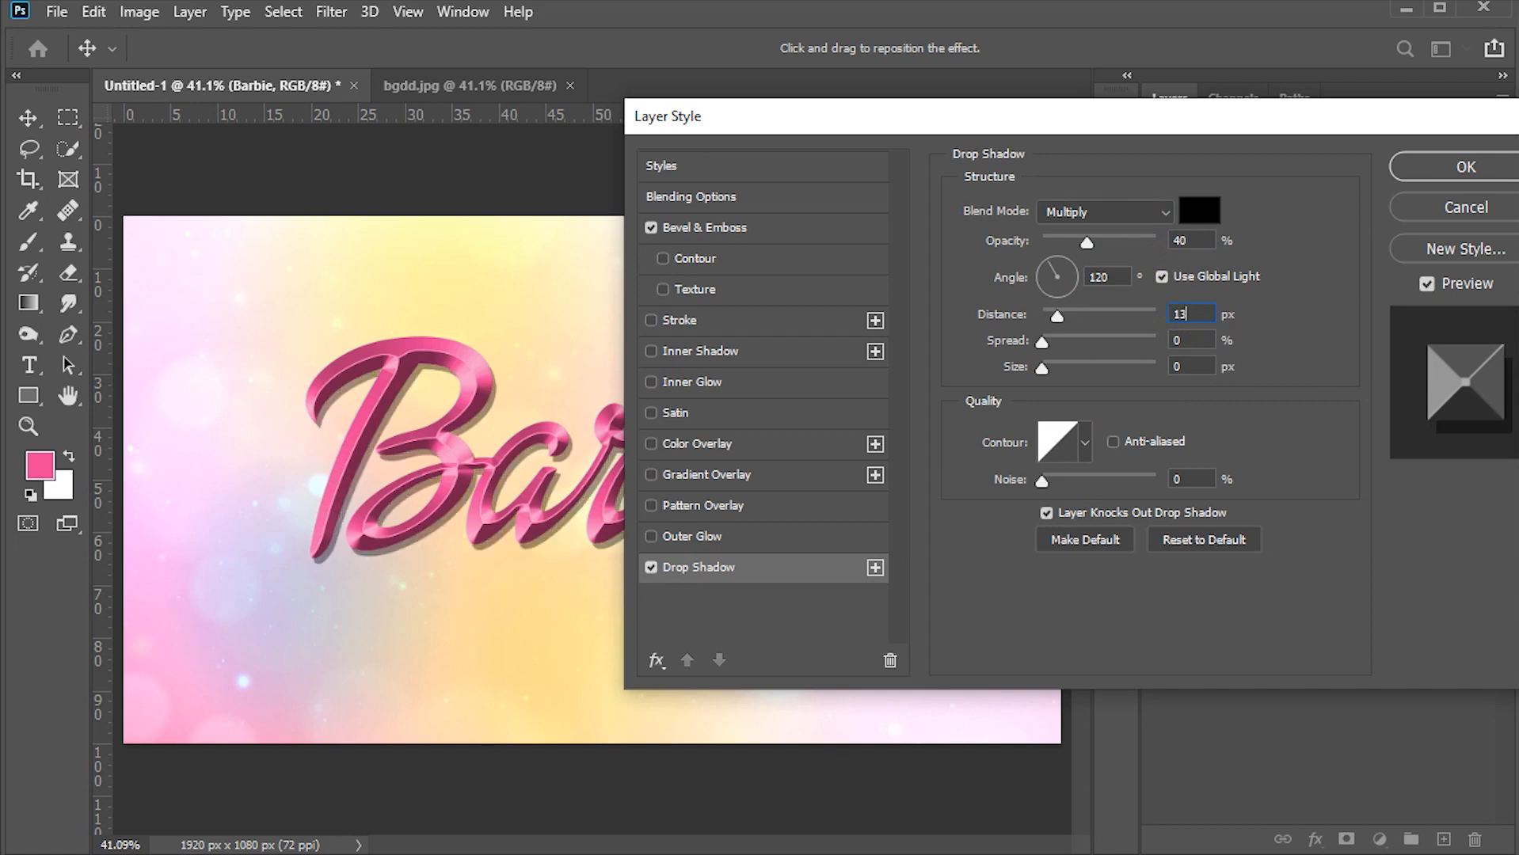
{"action": "key", "text": "Tab"}
{"action": "left_click", "coordinate": [1198, 364]}
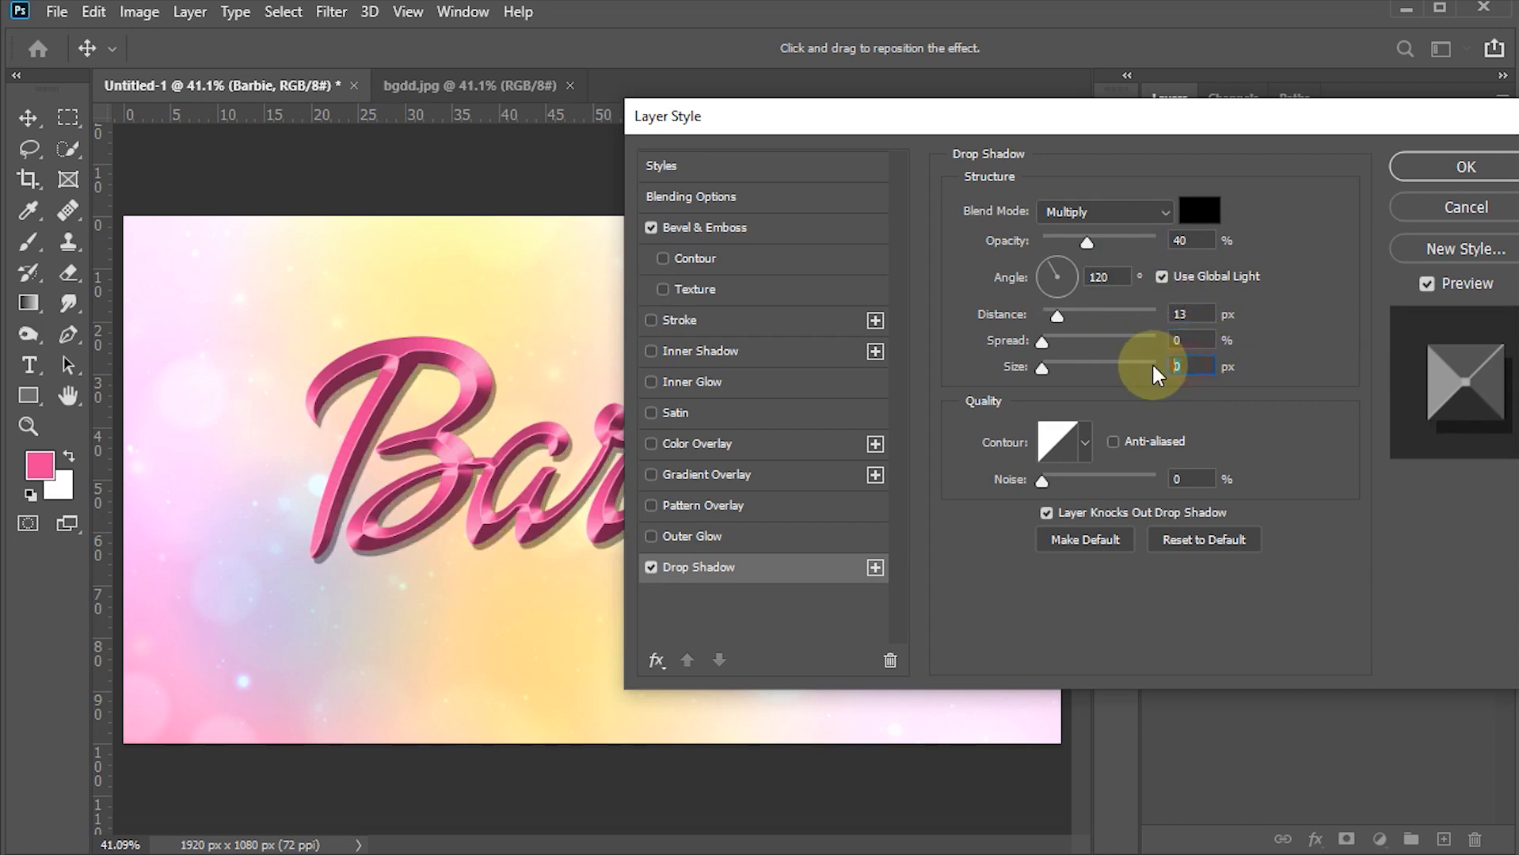
{"action": "left_click", "coordinate": [1082, 442]}
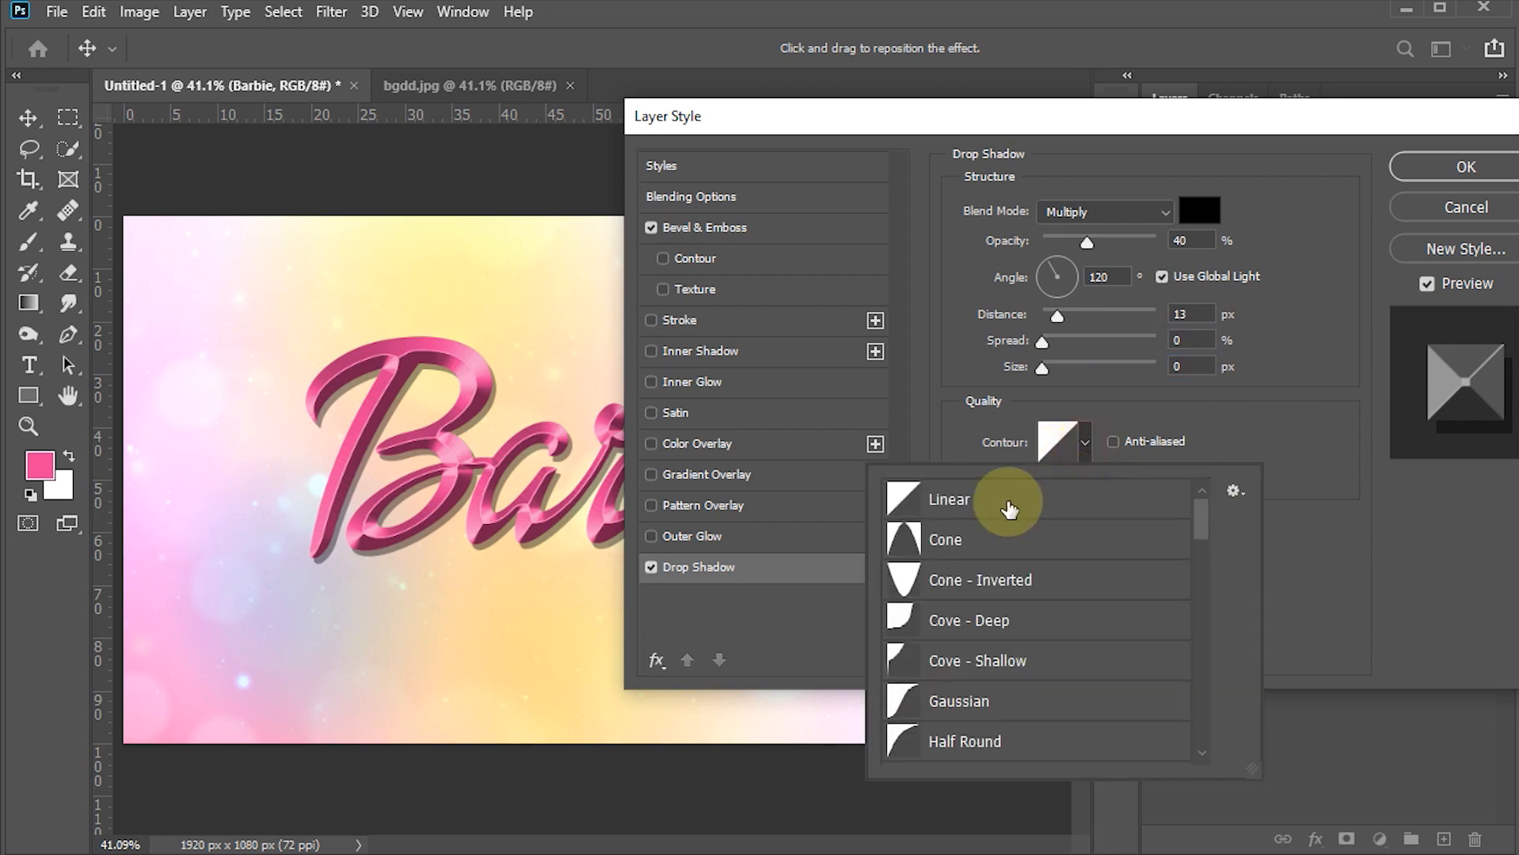
{"action": "left_click", "coordinate": [1272, 411]}
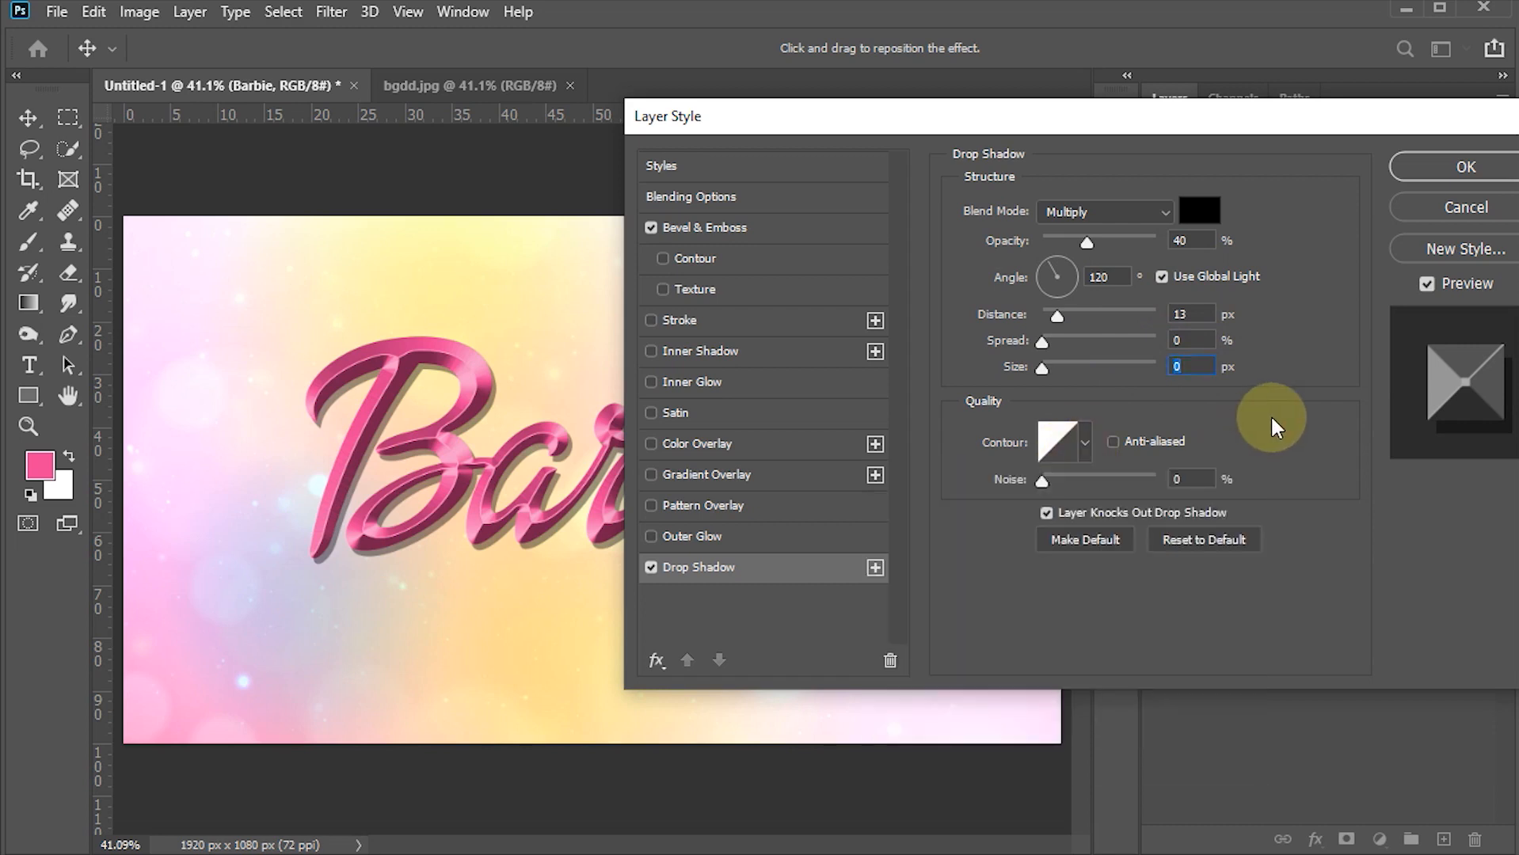
{"action": "left_click", "coordinate": [1459, 167]}
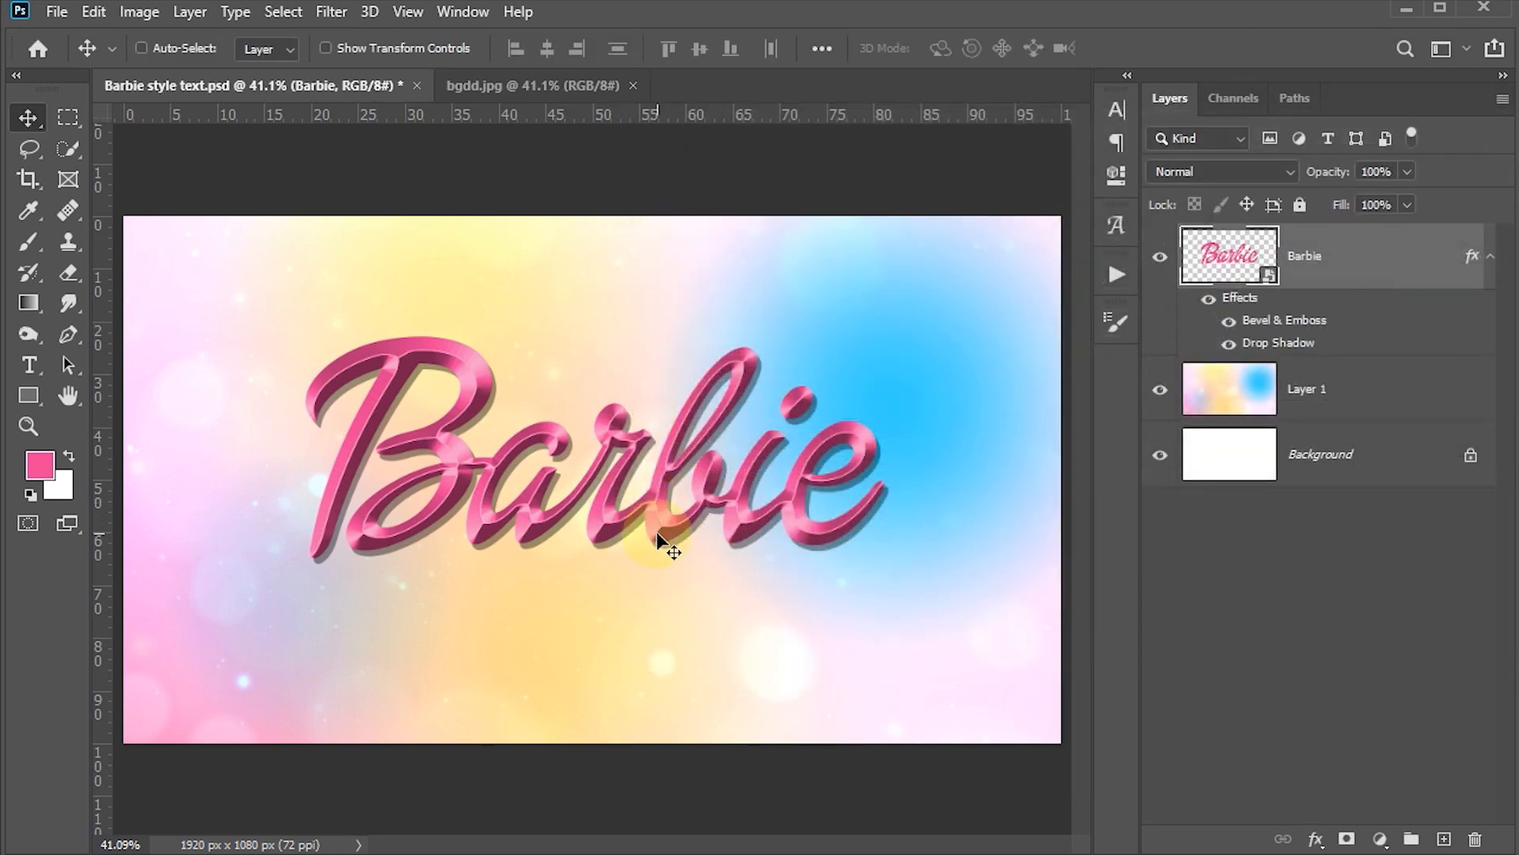
- Open the Barbie smart object's contents and set its text color to #ec4399
{"action": "left_click", "coordinate": [1237, 253]}
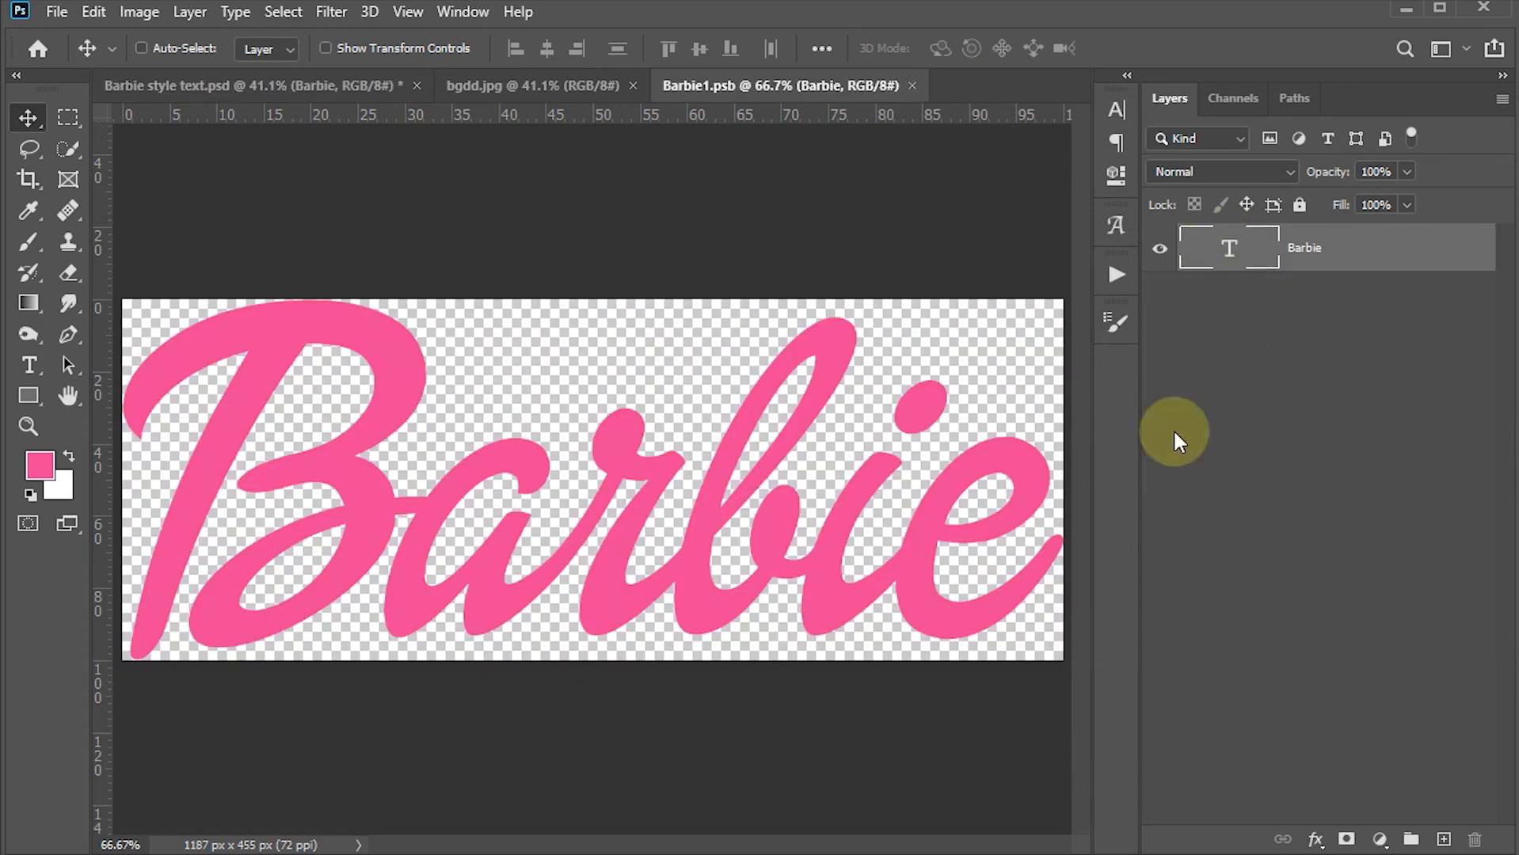
{"action": "left_click", "coordinate": [1117, 111]}
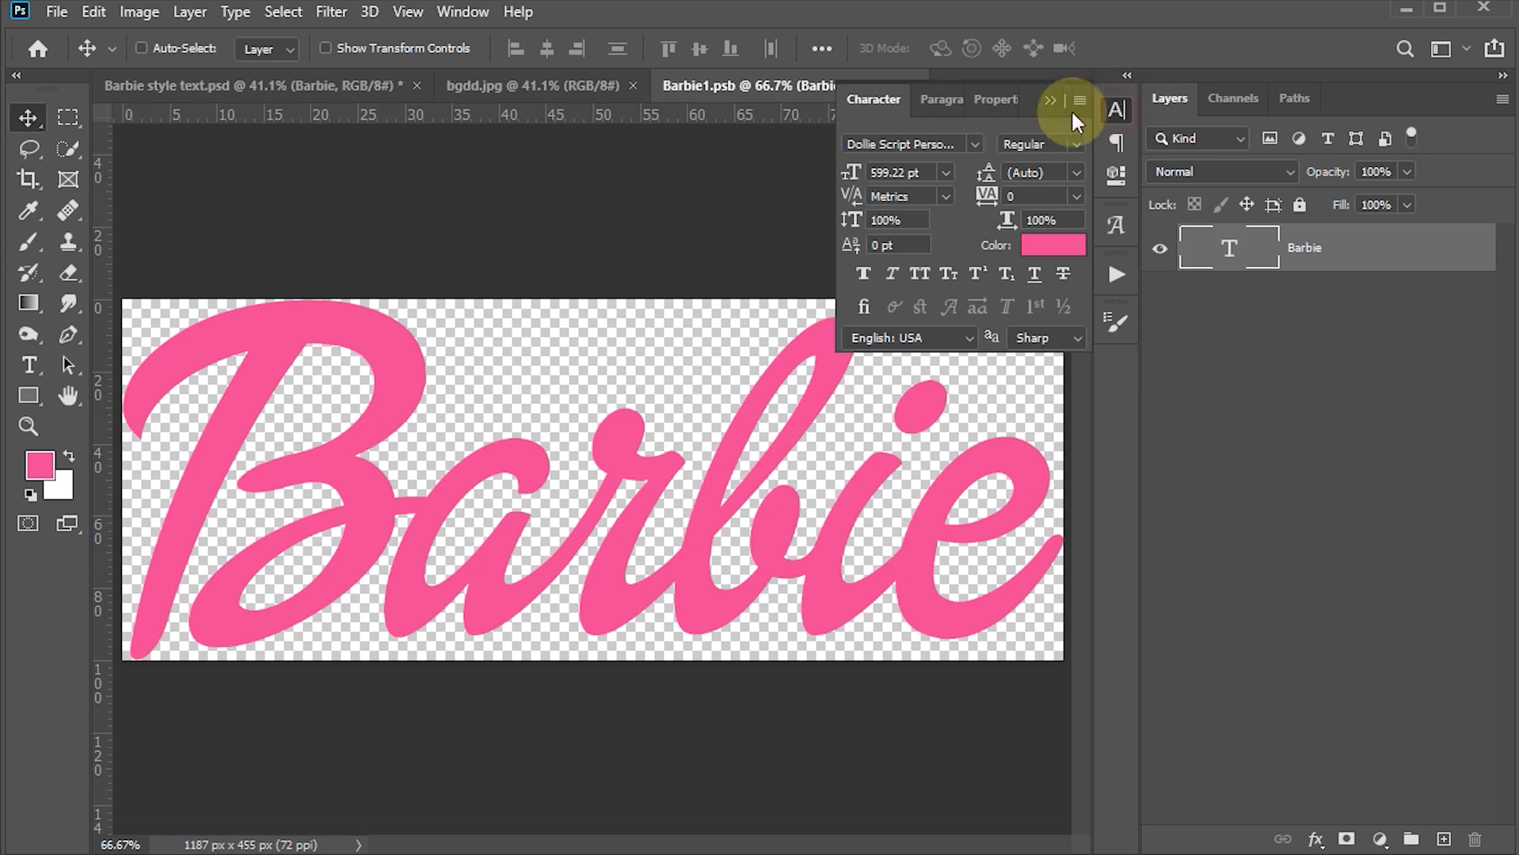
{"action": "left_click", "coordinate": [1059, 246]}
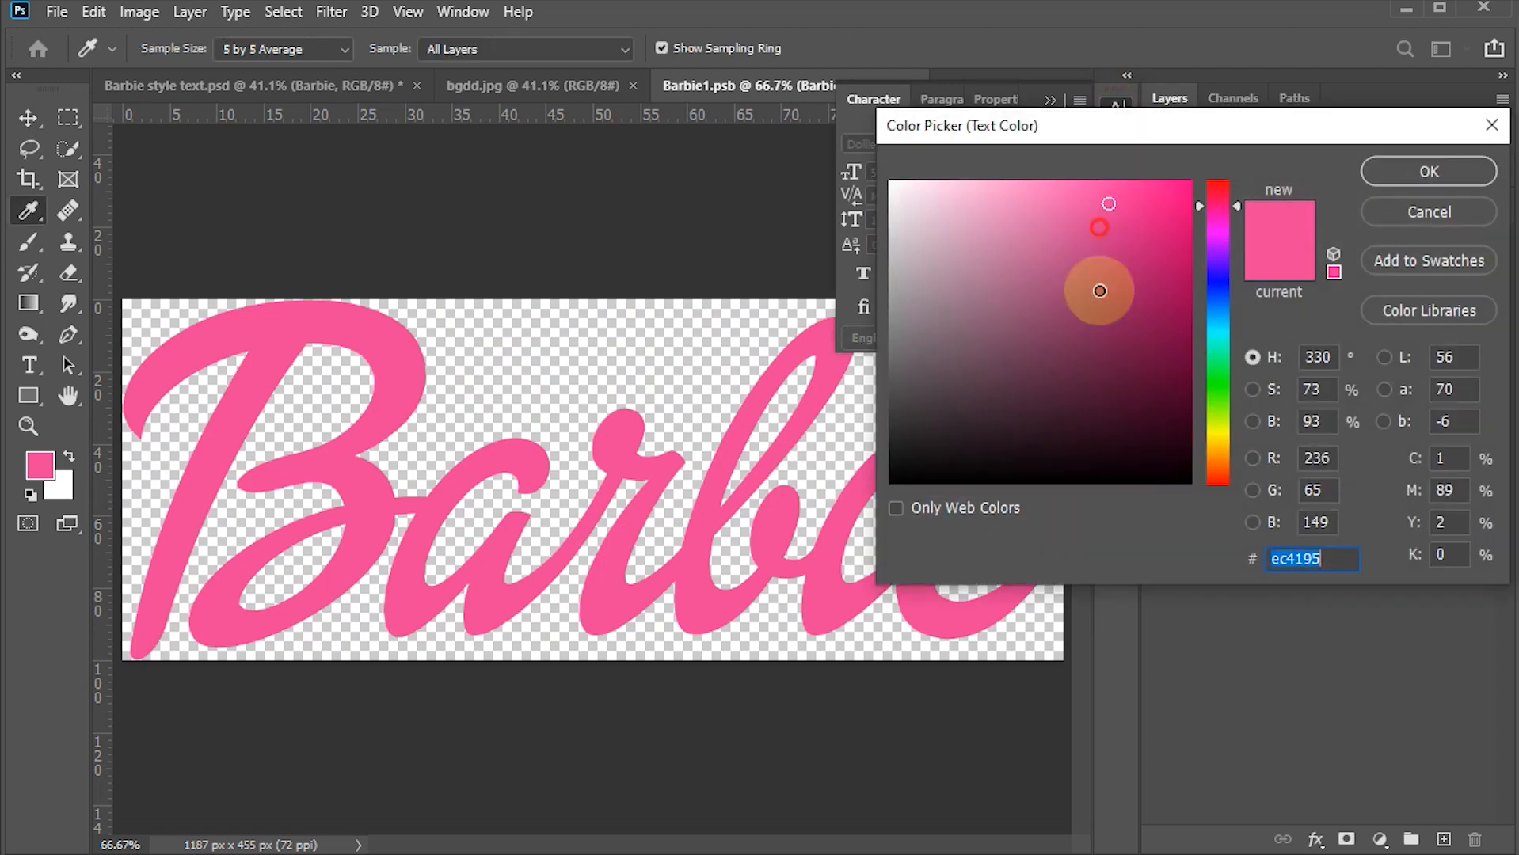
{"action": "left_click_drag", "start_coordinate": [1098, 285], "coordinate": [1103, 246]}
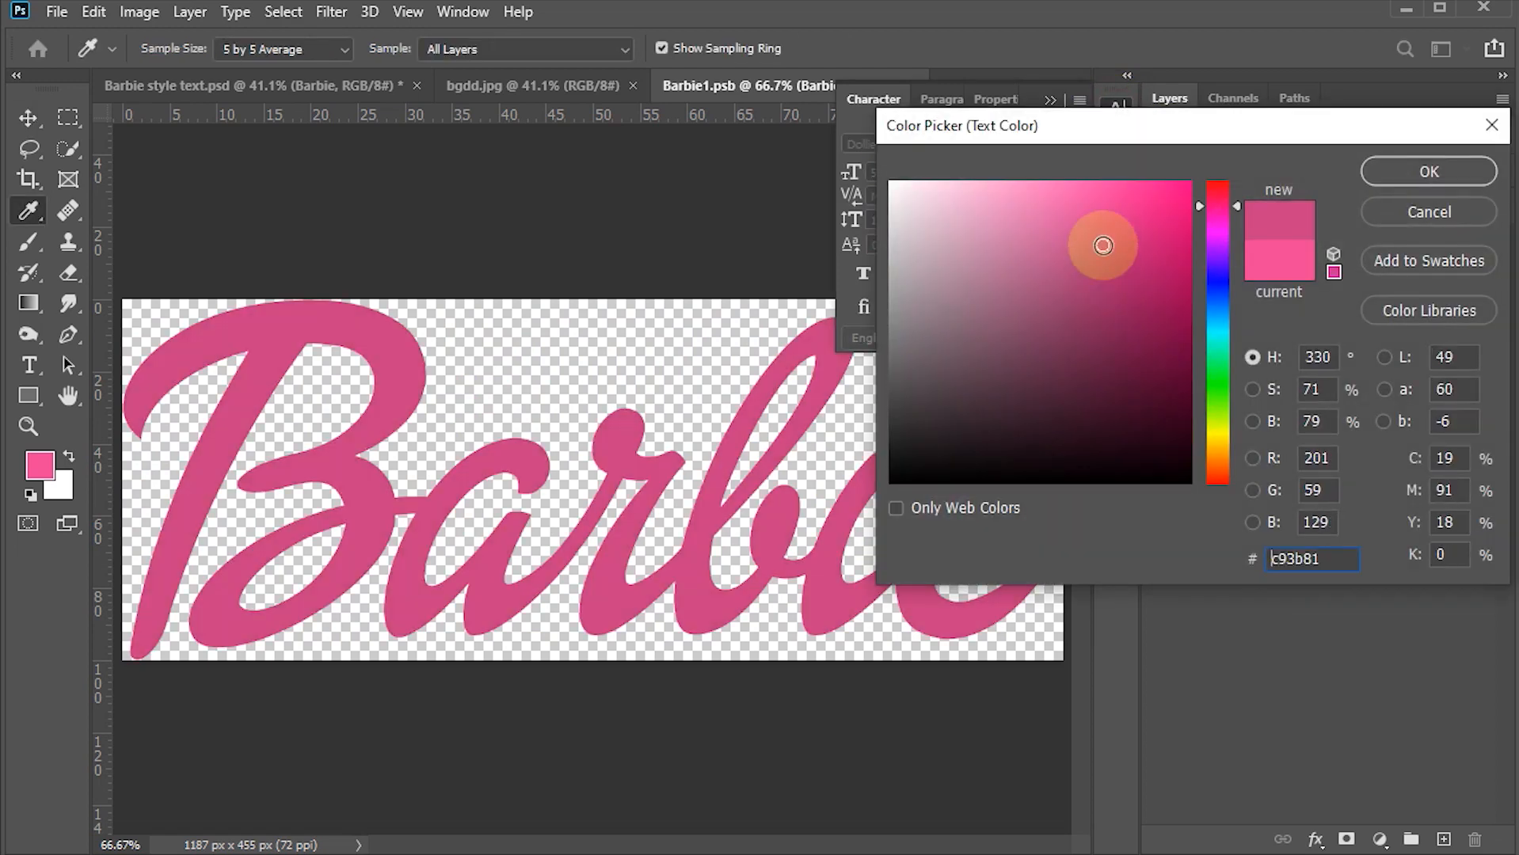
{"action": "left_click", "coordinate": [1333, 557]}
{"action": "type", "text": "ec"}
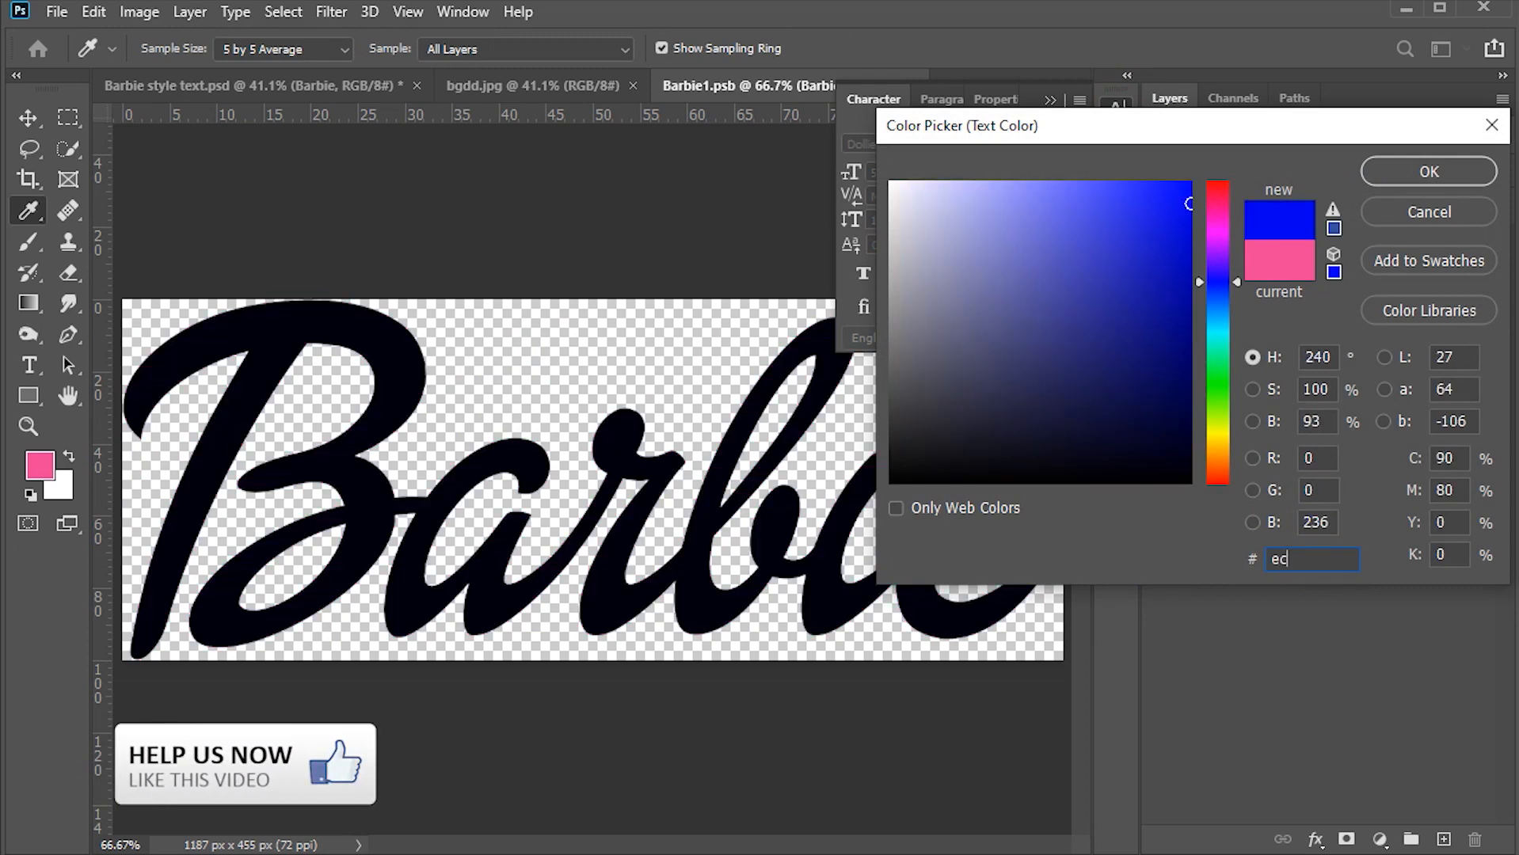
{"action": "type", "text": "4399"}
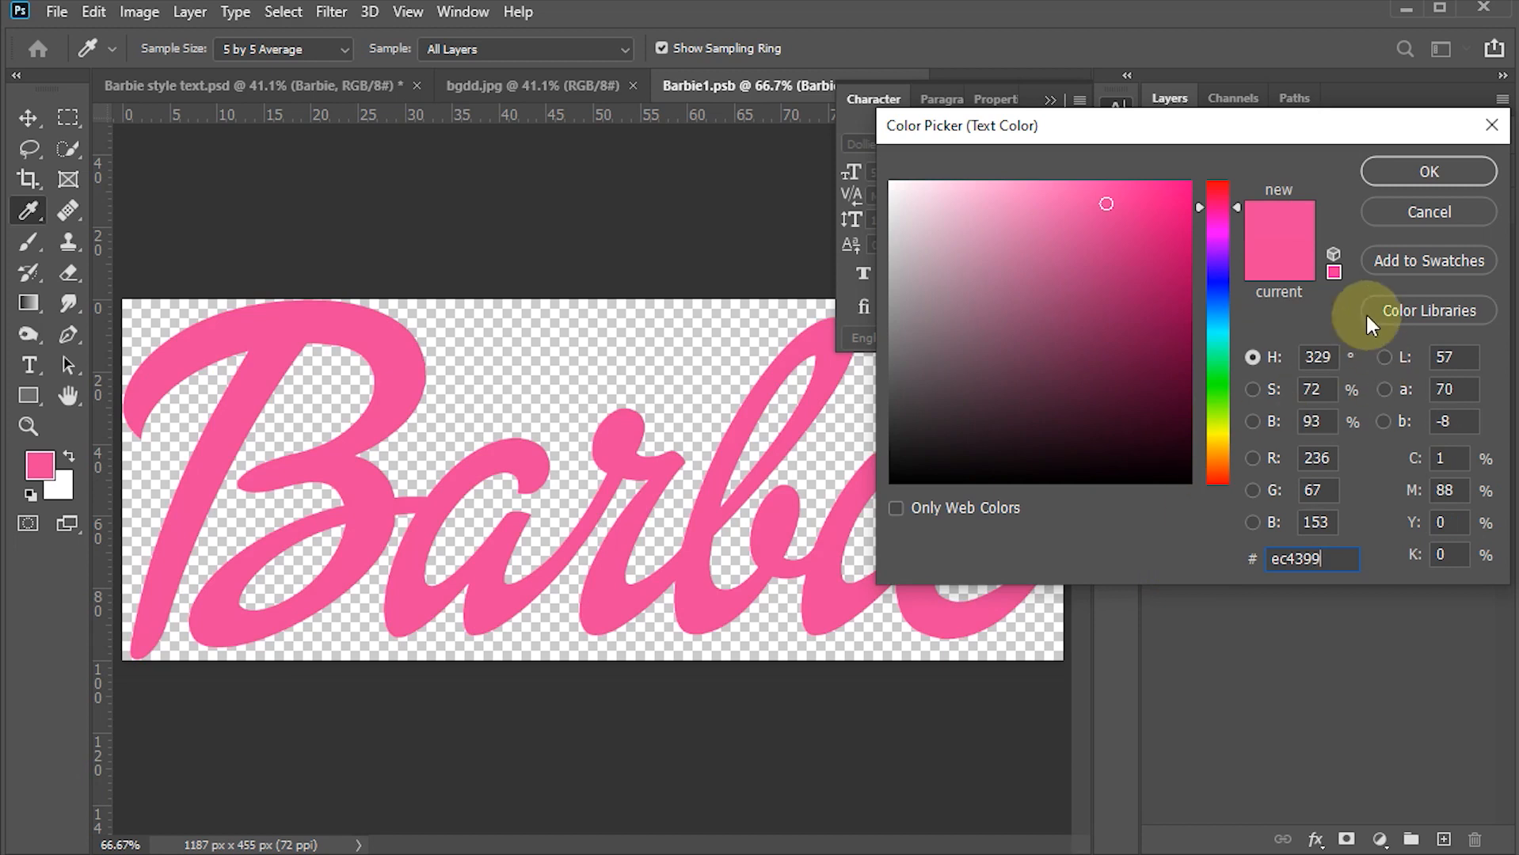
{"action": "left_click", "coordinate": [1414, 173]}
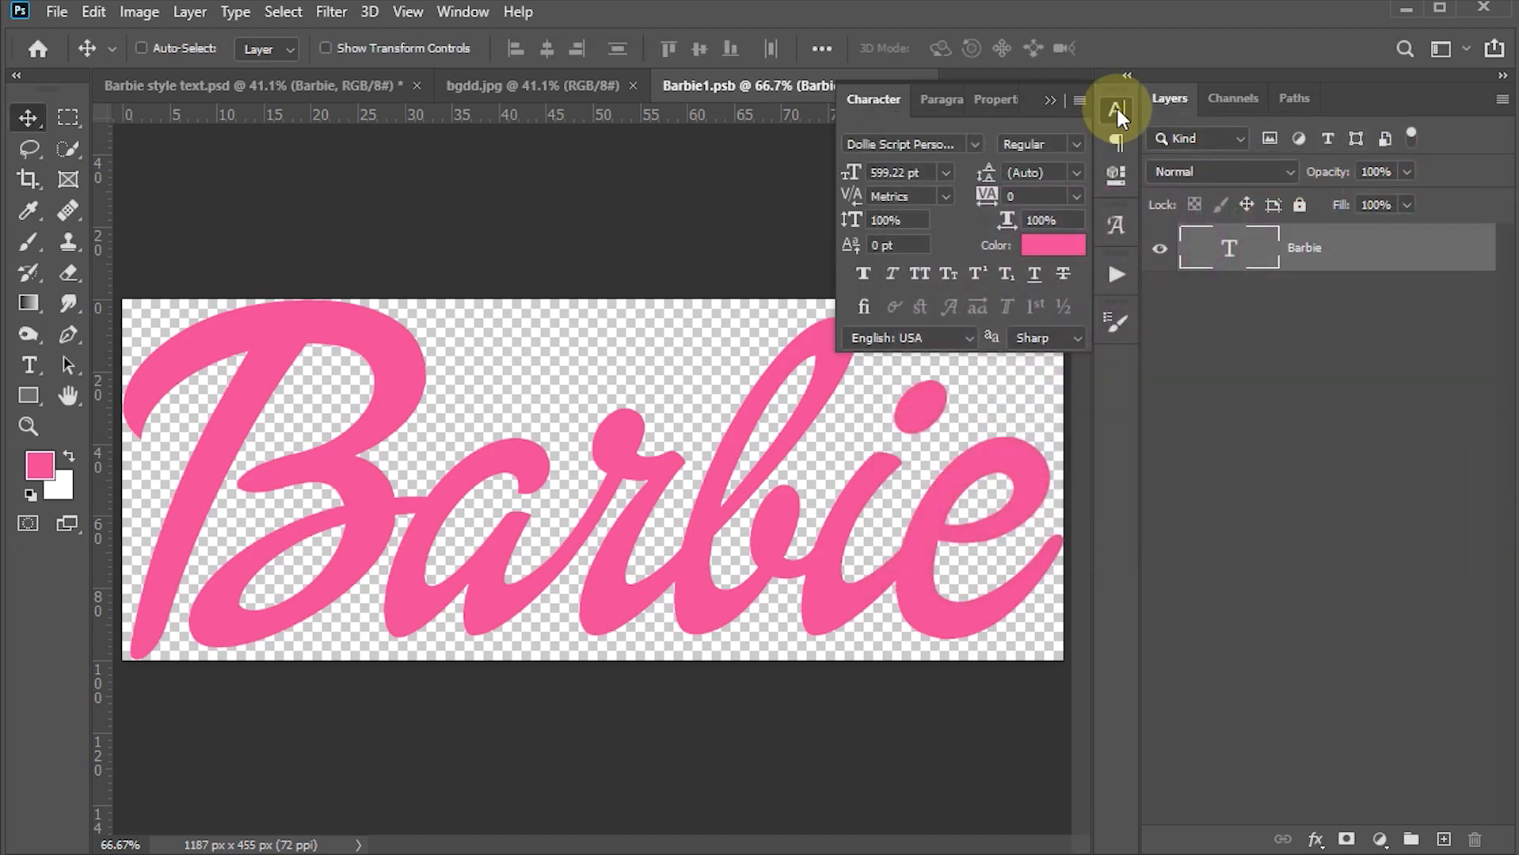
{"action": "left_click", "coordinate": [1116, 105]}
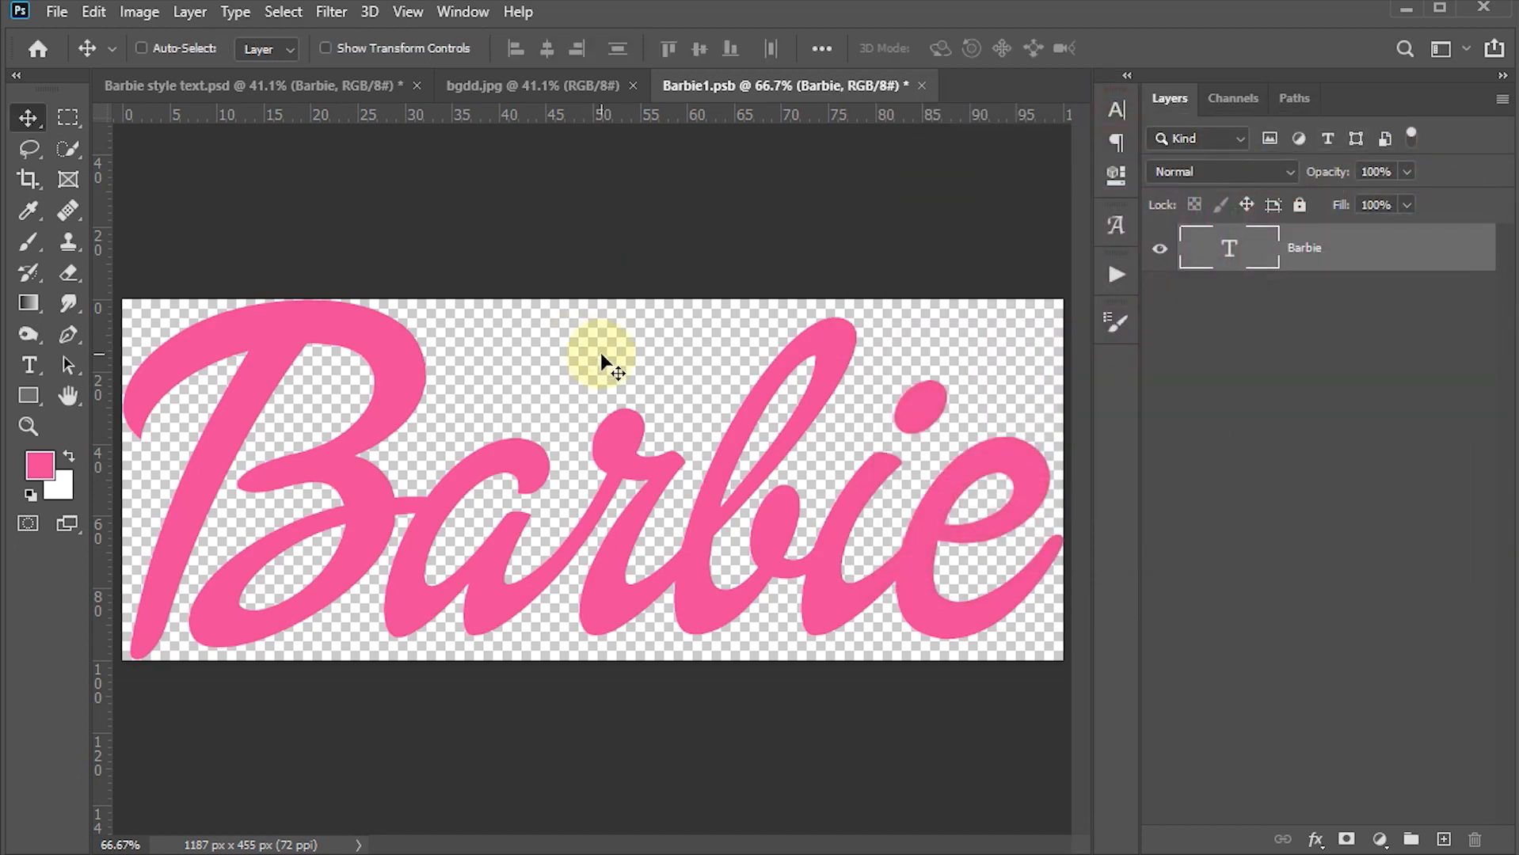
- Save and close the smart object's contents, and save the main Barbie style text document
{"action": "key", "text": "ctrl+s"}
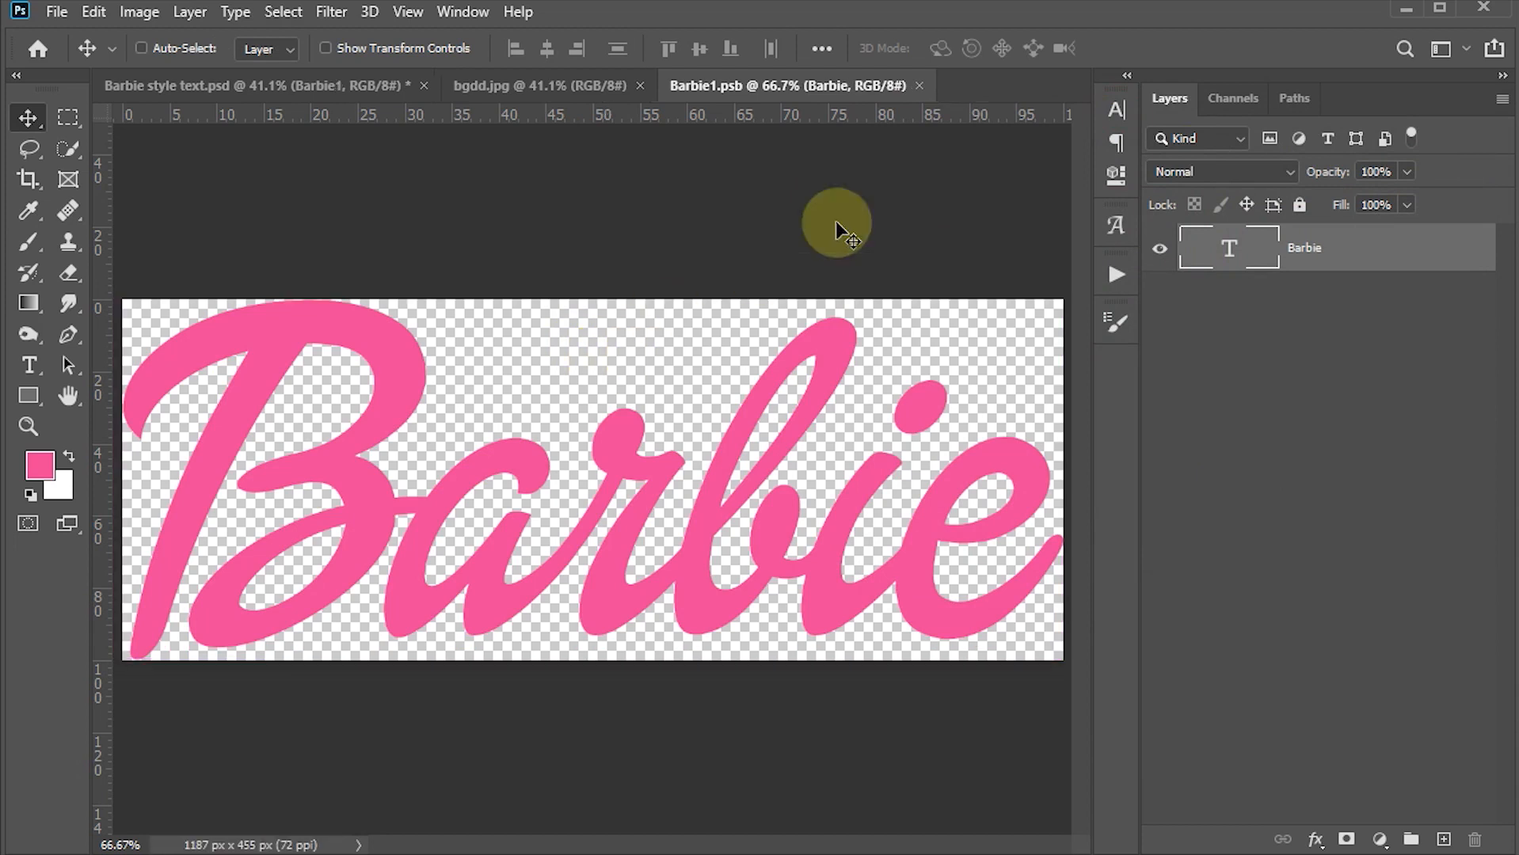
{"action": "left_click", "coordinate": [920, 84]}
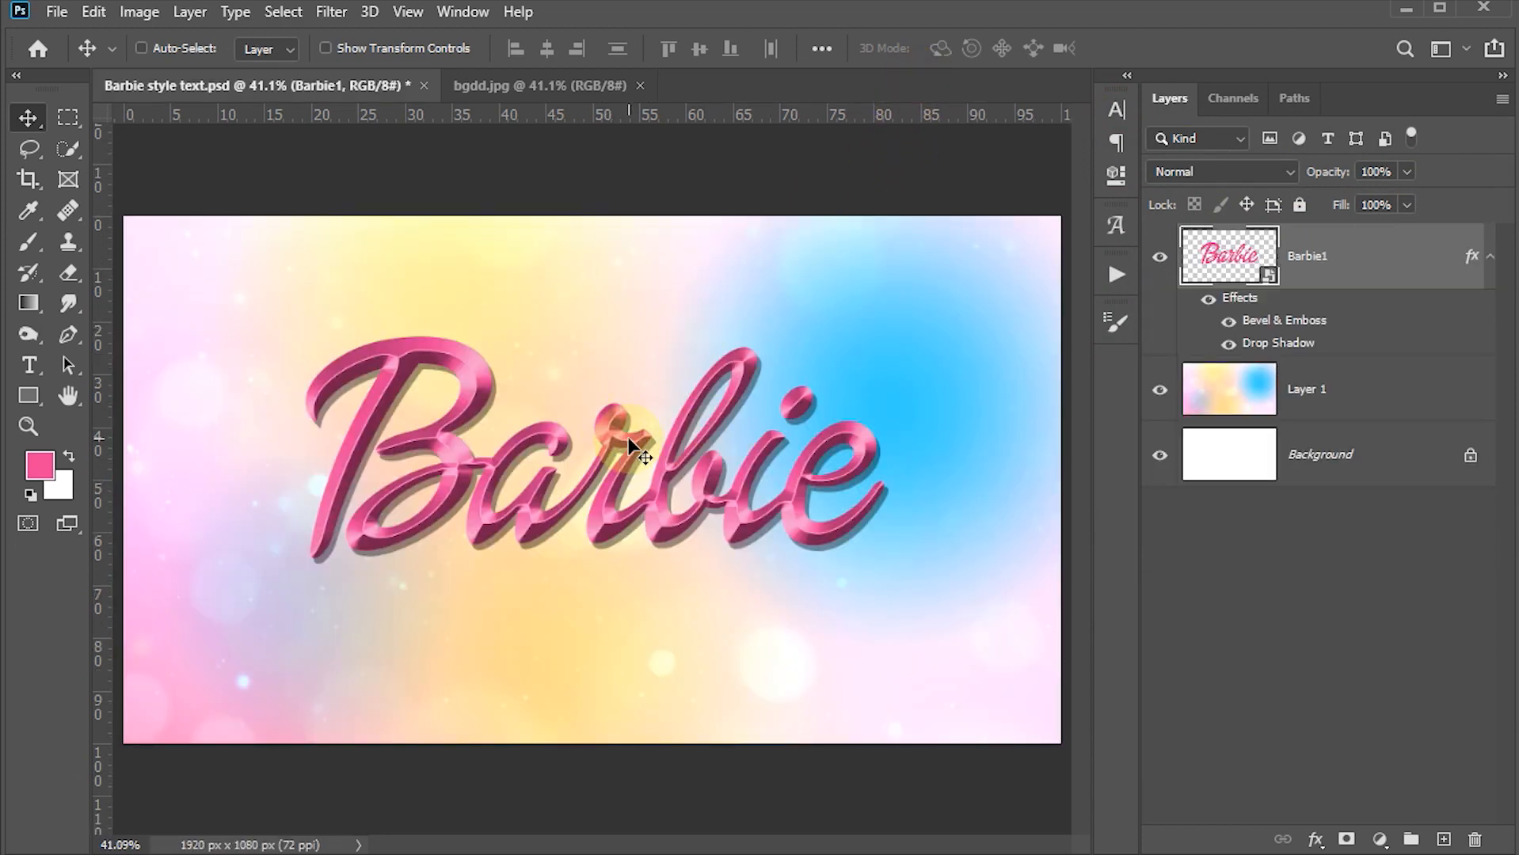
{"action": "key", "text": "ctrl+s"}
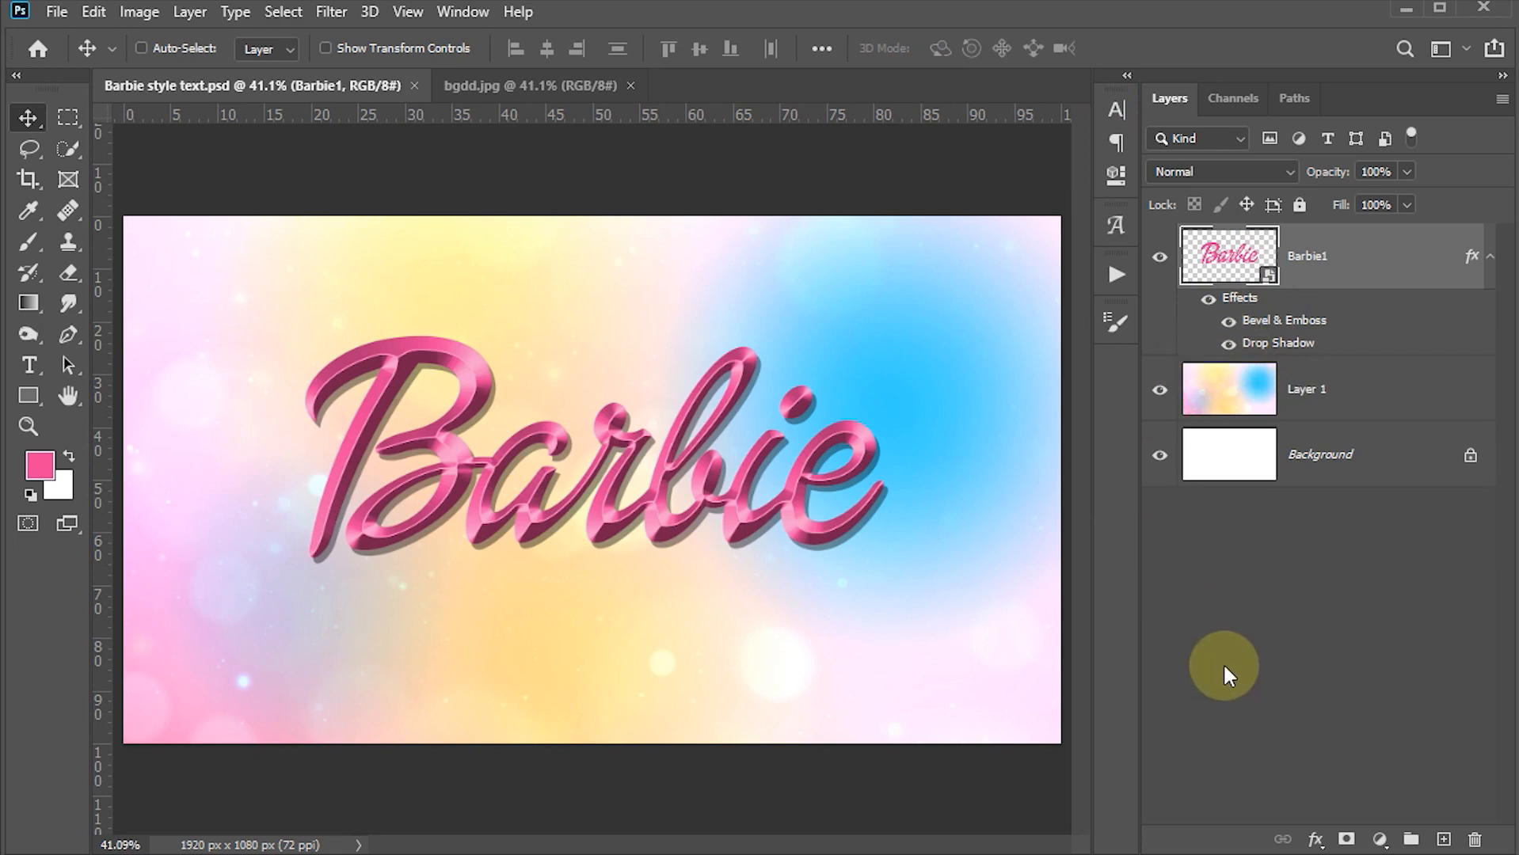
- Add an empty layer directly below the Barbie smart object and load the lettering's outline as a selection
{"action": "left_click", "coordinate": [1444, 841], "text": "ctrl"}
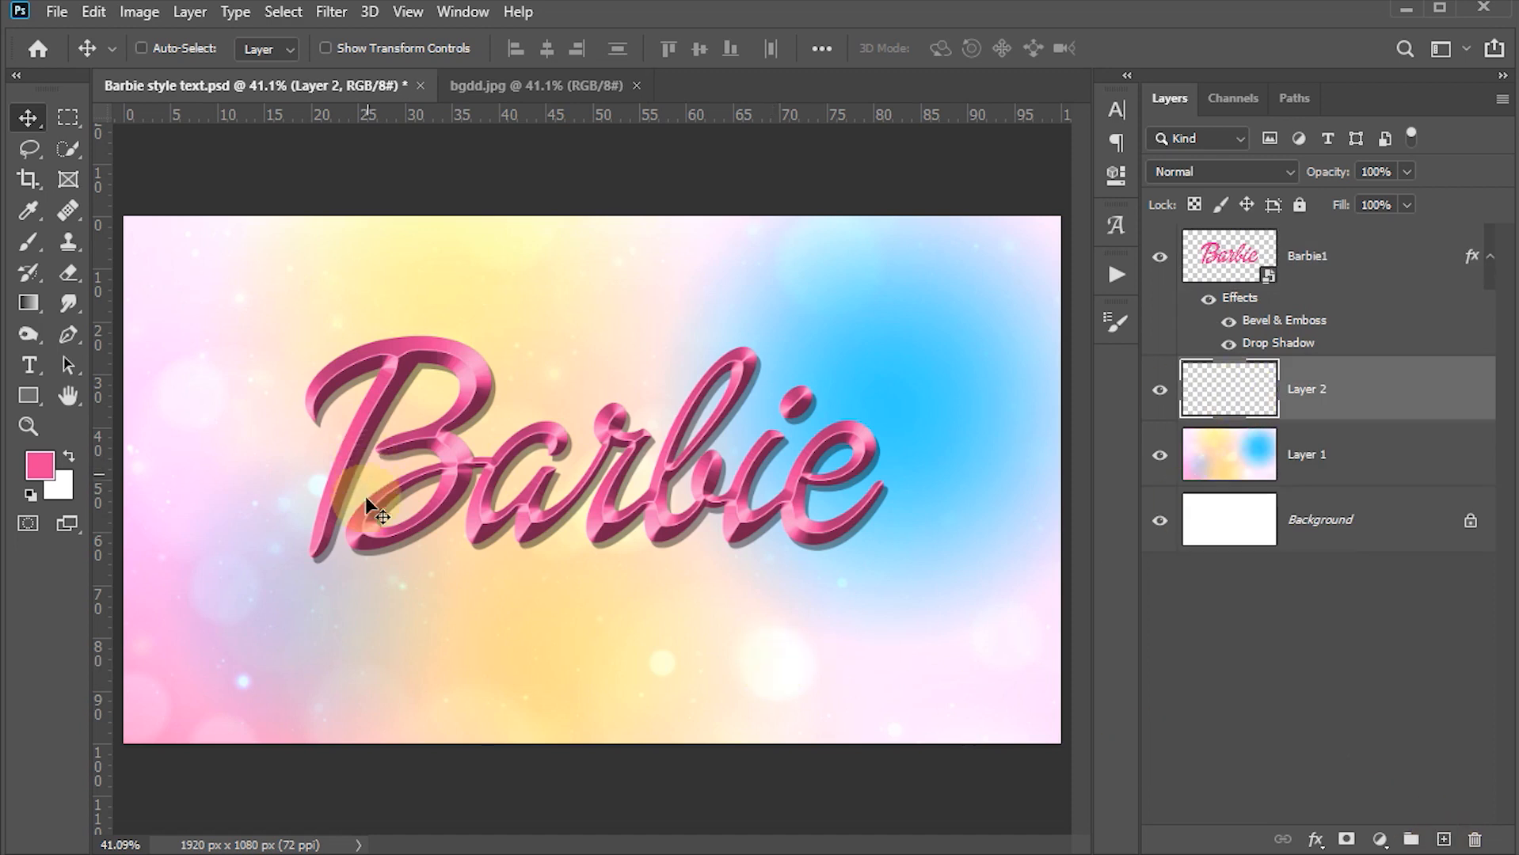
{"action": "key", "text": "ctrl"}
{"action": "left_click", "coordinate": [1226, 259], "text": "ctrl"}
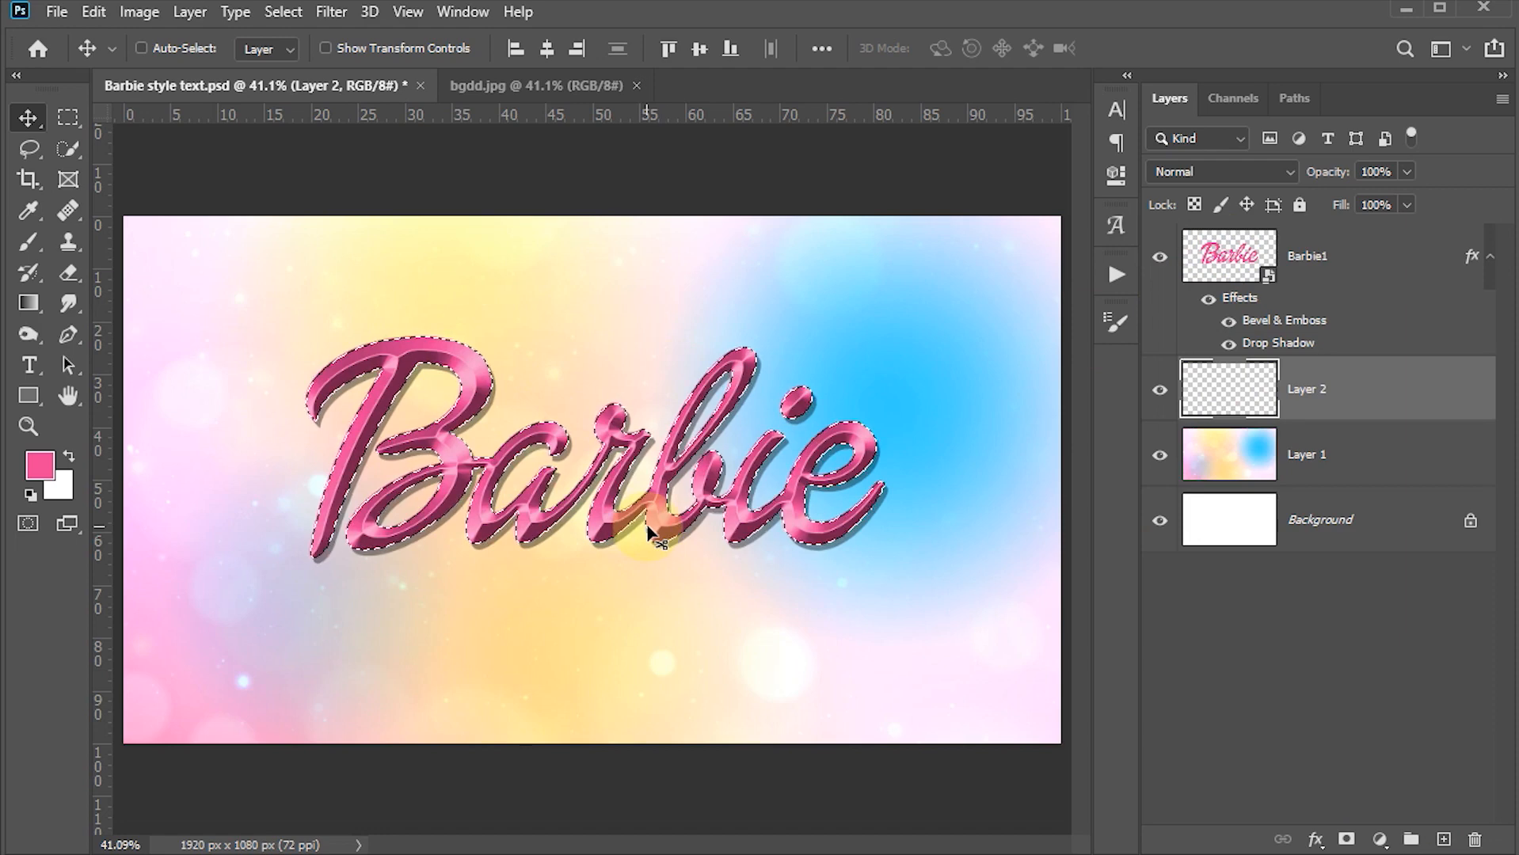
- Expand the selection around the Barbie lettering by 40 pixels
{"action": "left_click", "coordinate": [292, 16]}
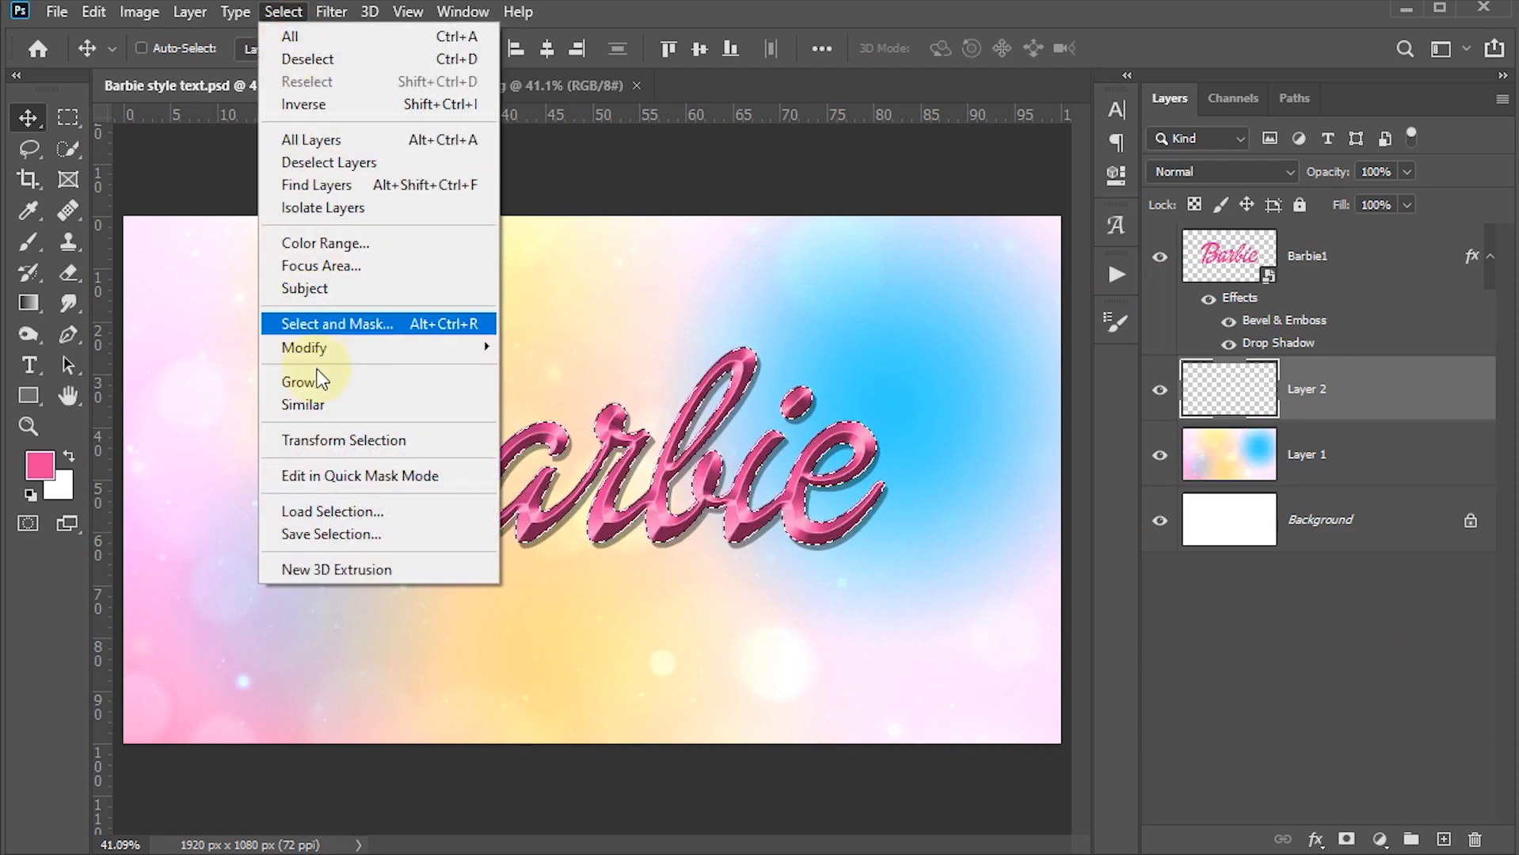
{"action": "mouse_move", "coordinate": [319, 347]}
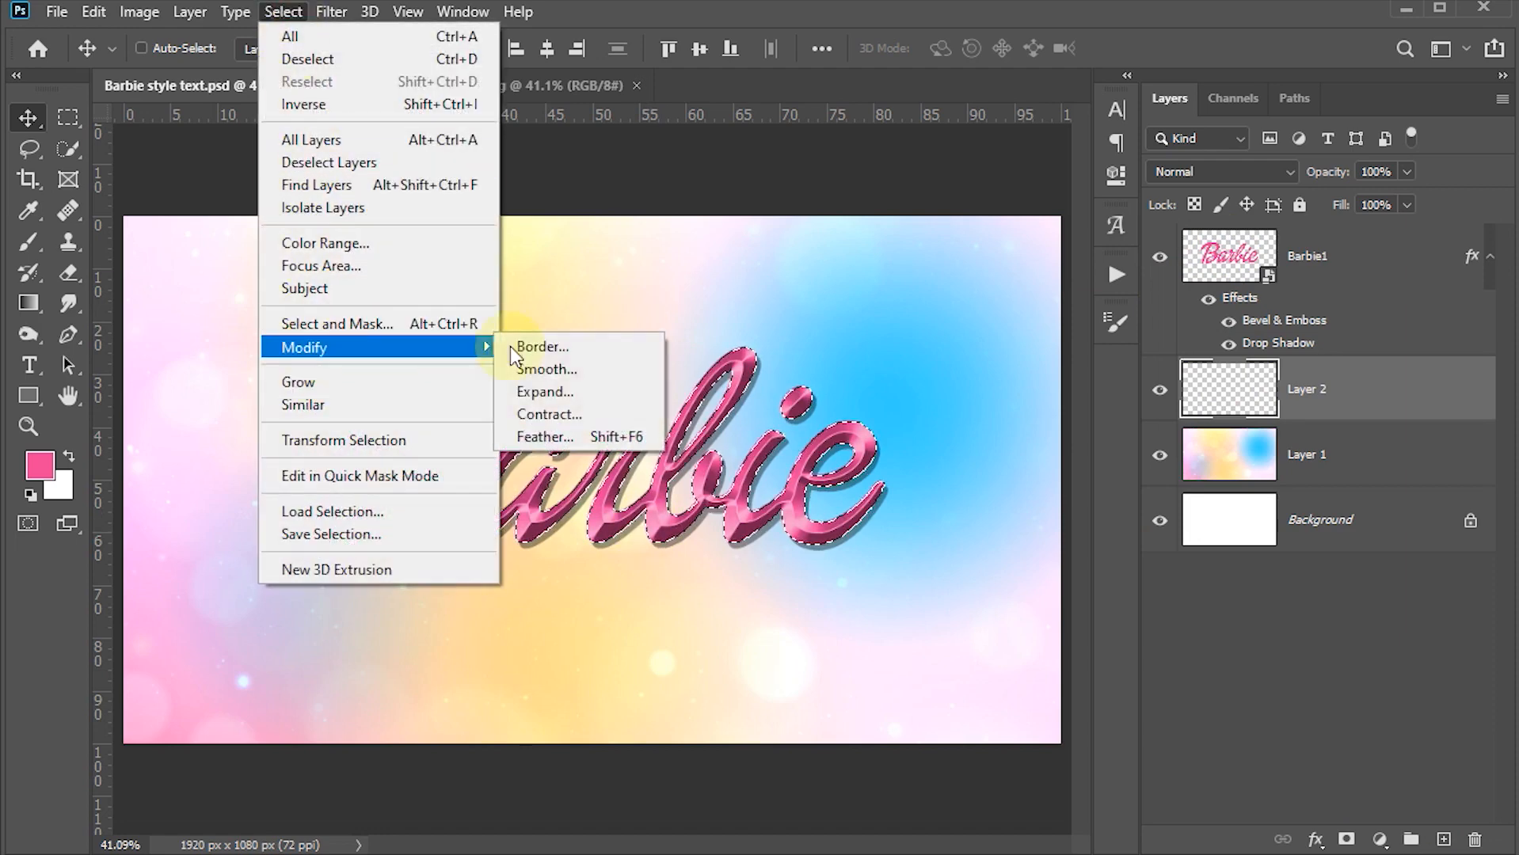
{"action": "left_click", "coordinate": [558, 388]}
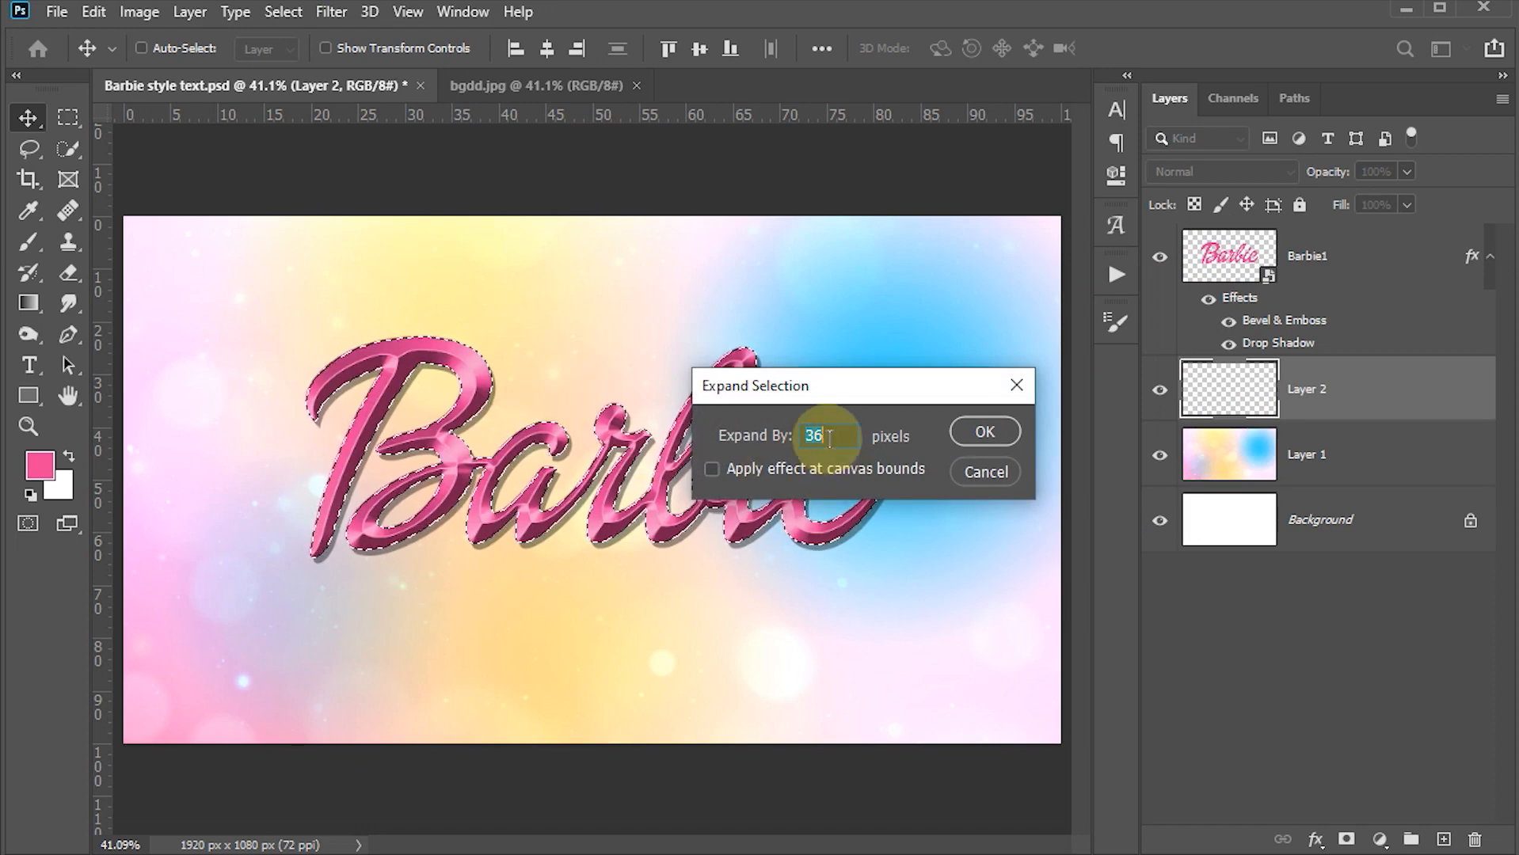
{"action": "type", "text": "40"}
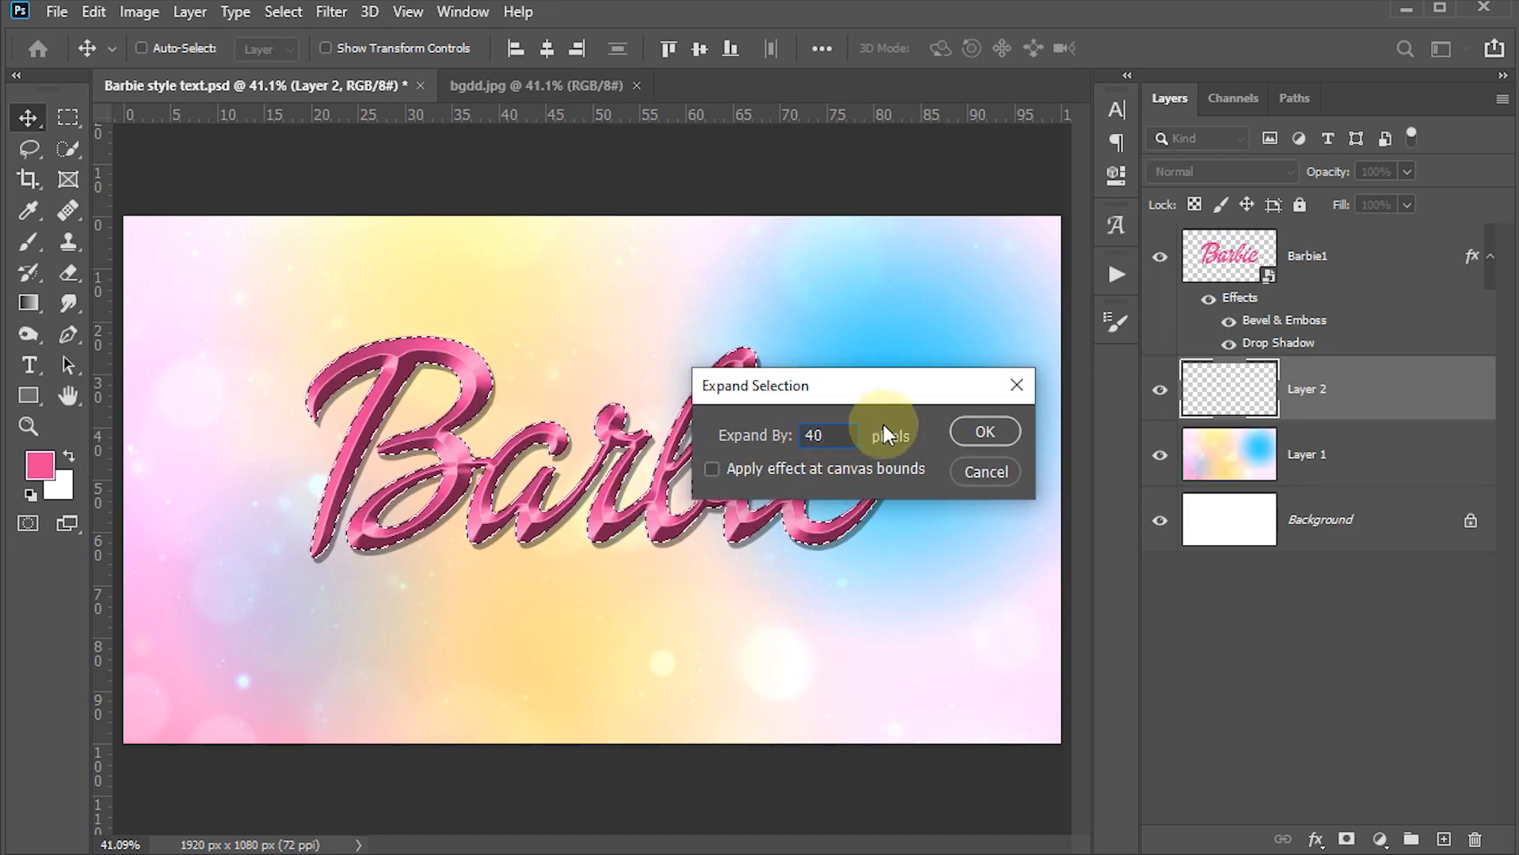
{"action": "left_click", "coordinate": [1003, 432]}
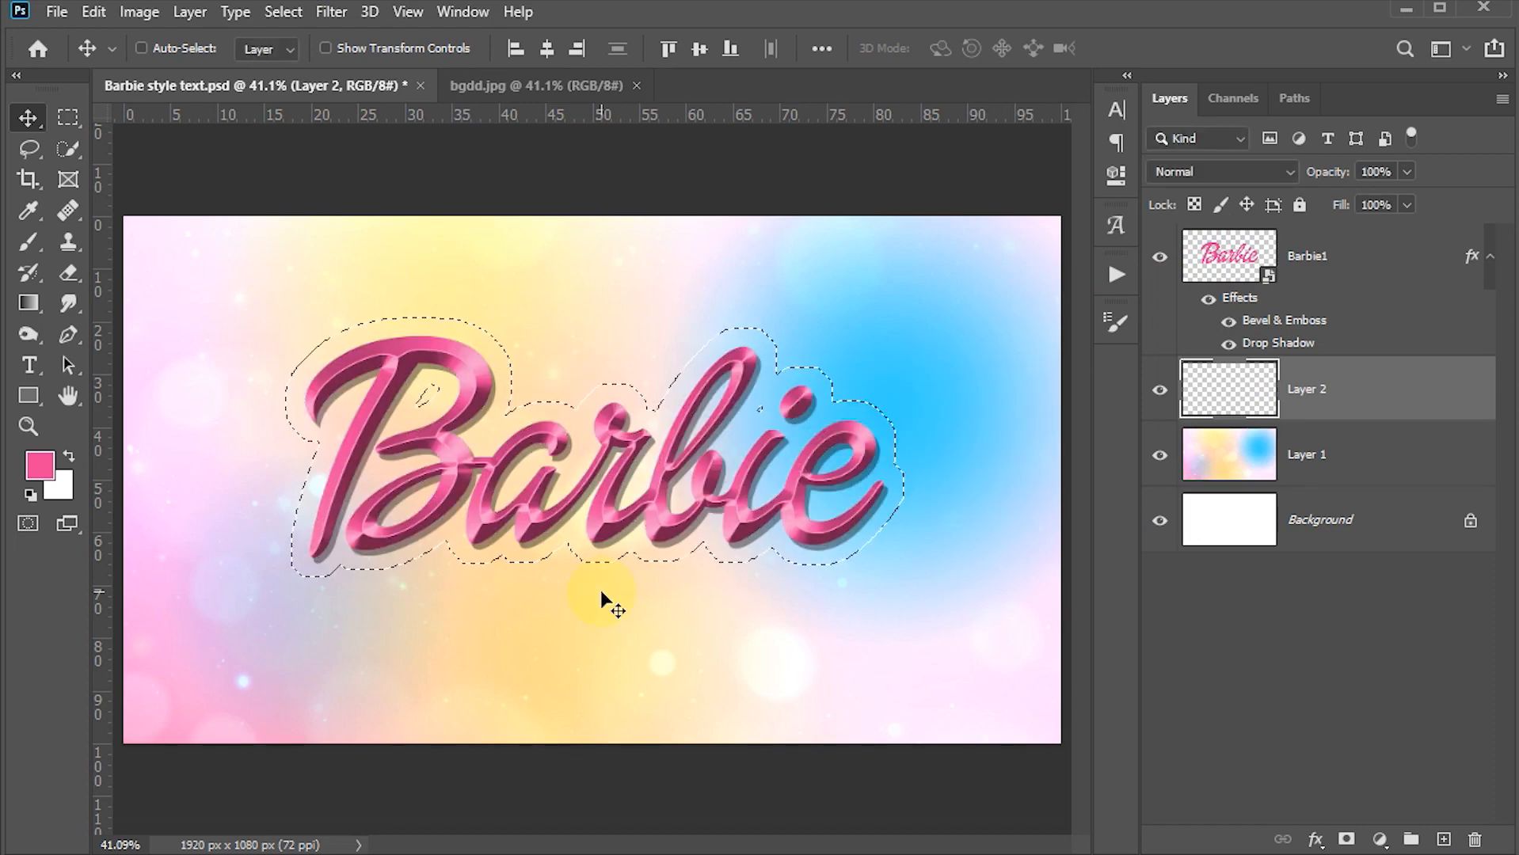
- Convert the expanded selection into a work path with a tolerance of 4 pixels
{"action": "left_click", "coordinate": [1294, 96]}
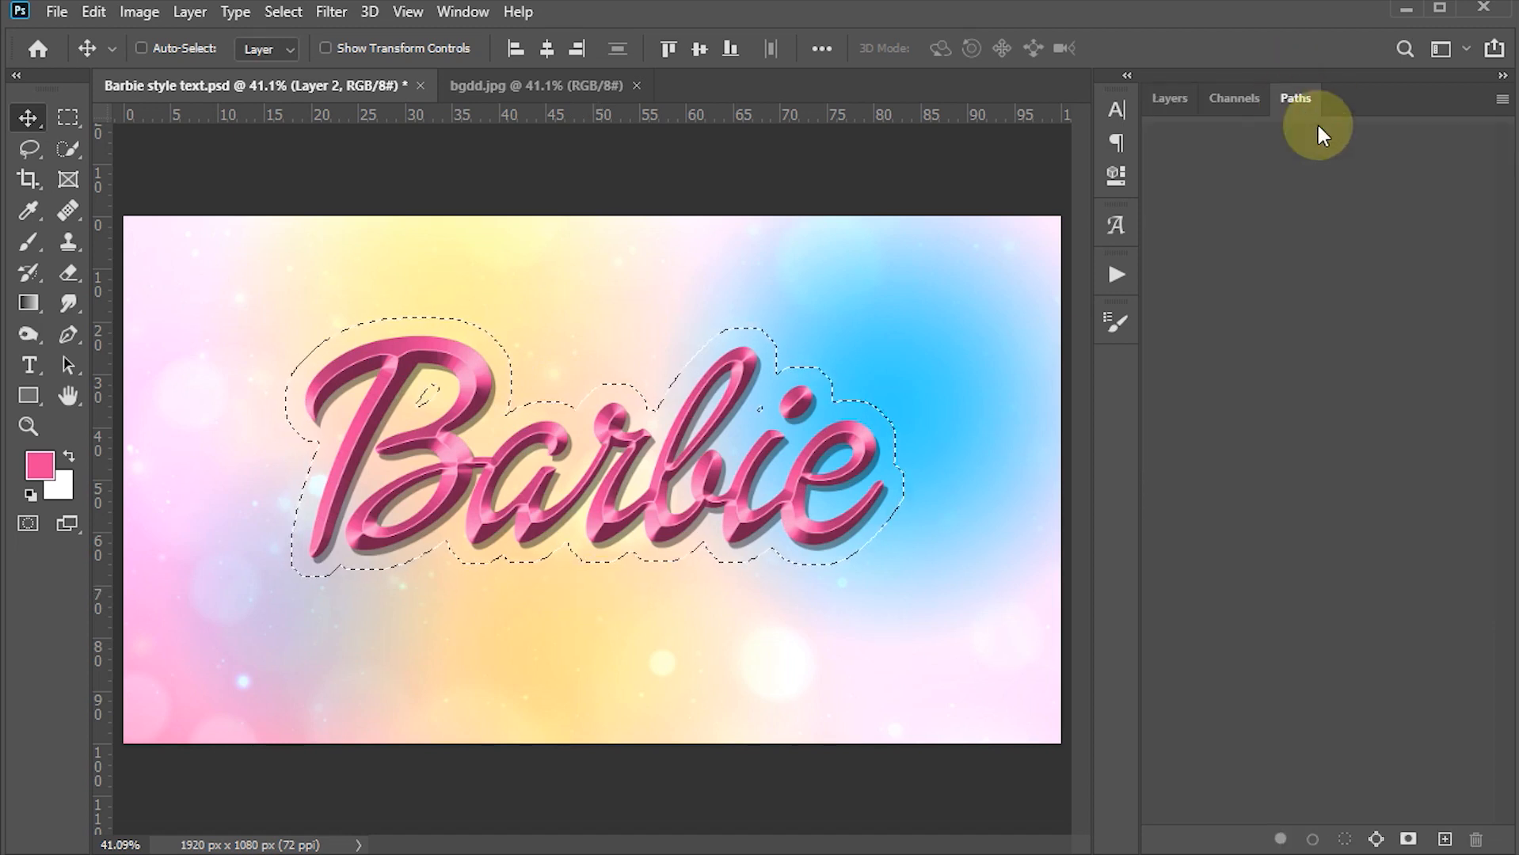
{"action": "left_click", "coordinate": [465, 11]}
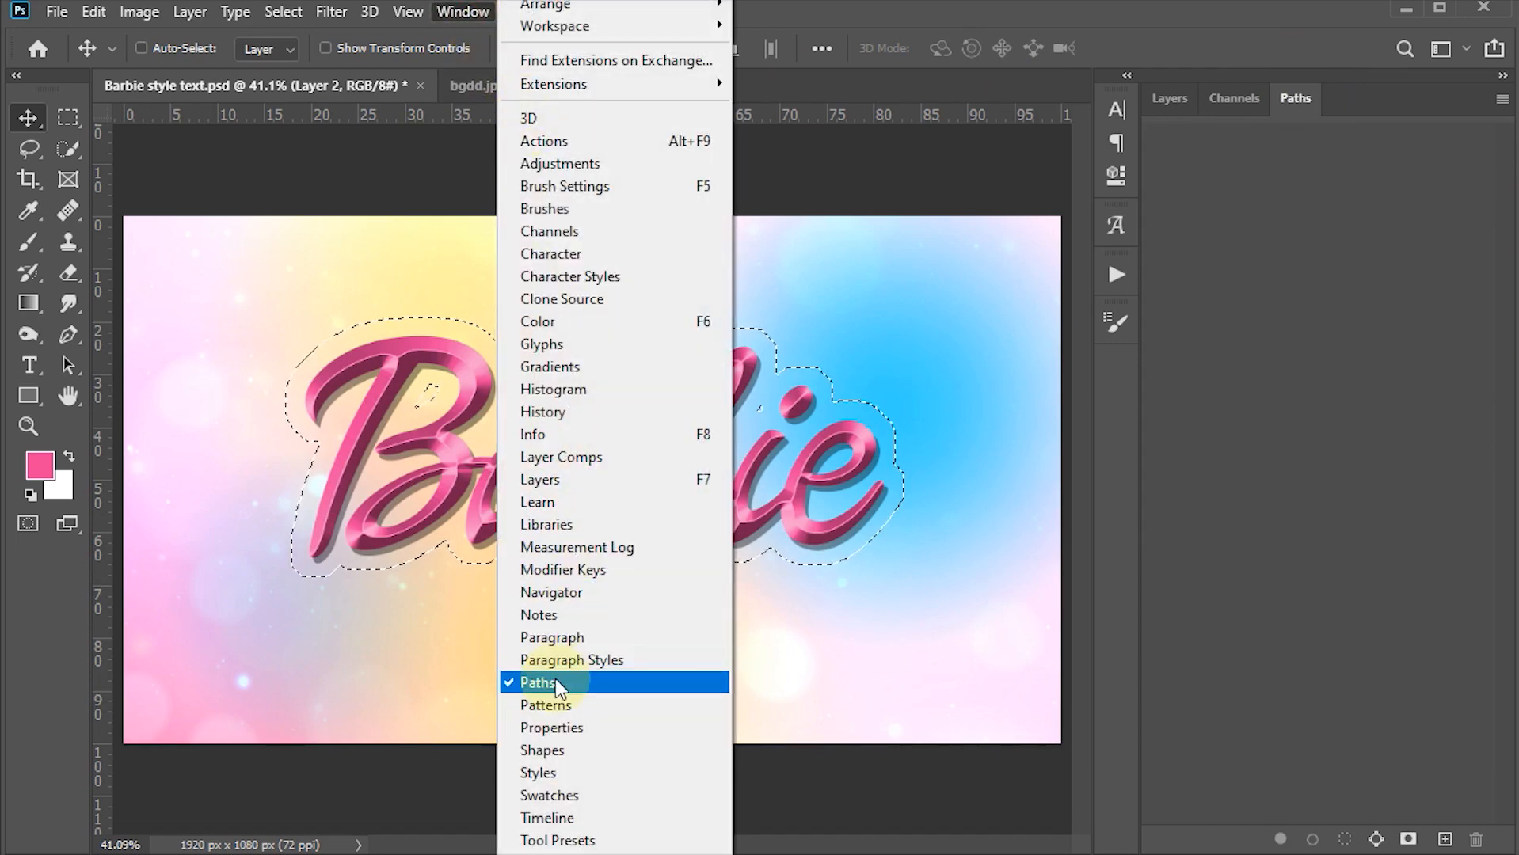
{"action": "left_click", "coordinate": [1294, 96]}
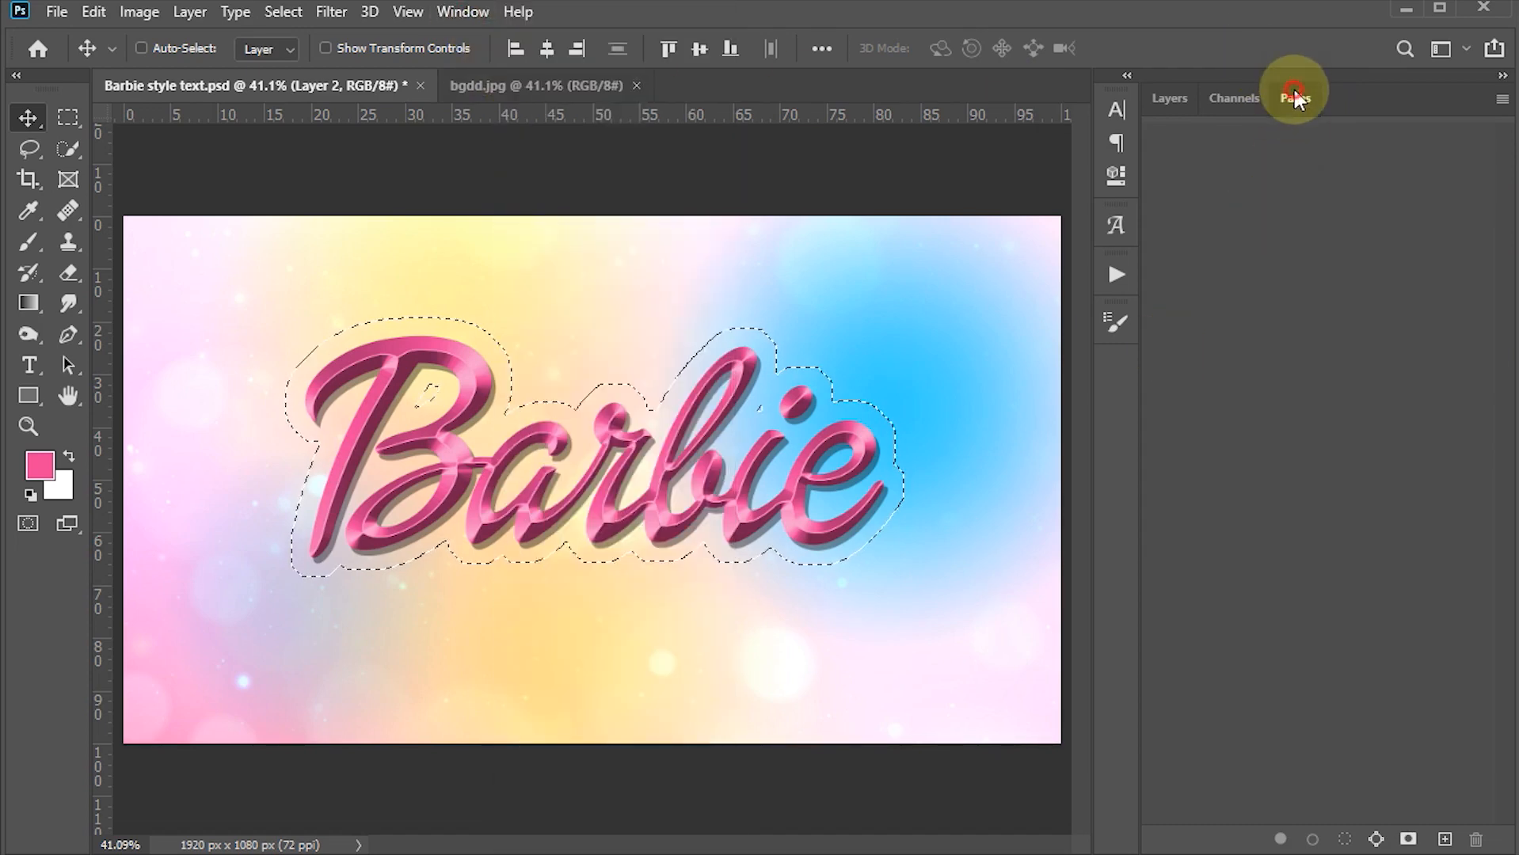
{"action": "left_click", "coordinate": [1501, 102]}
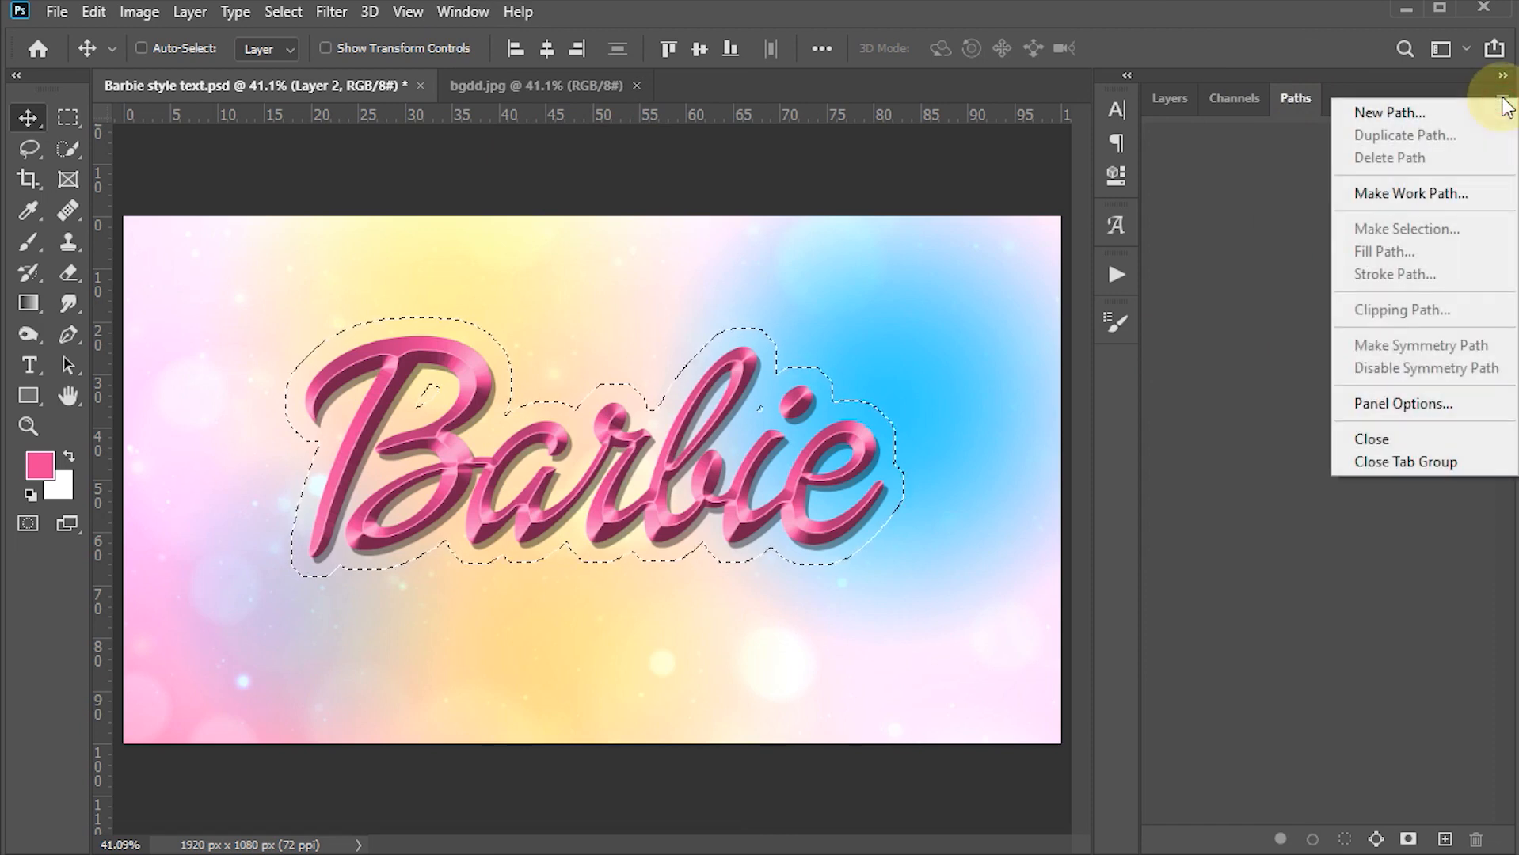
{"action": "left_click", "coordinate": [1383, 193]}
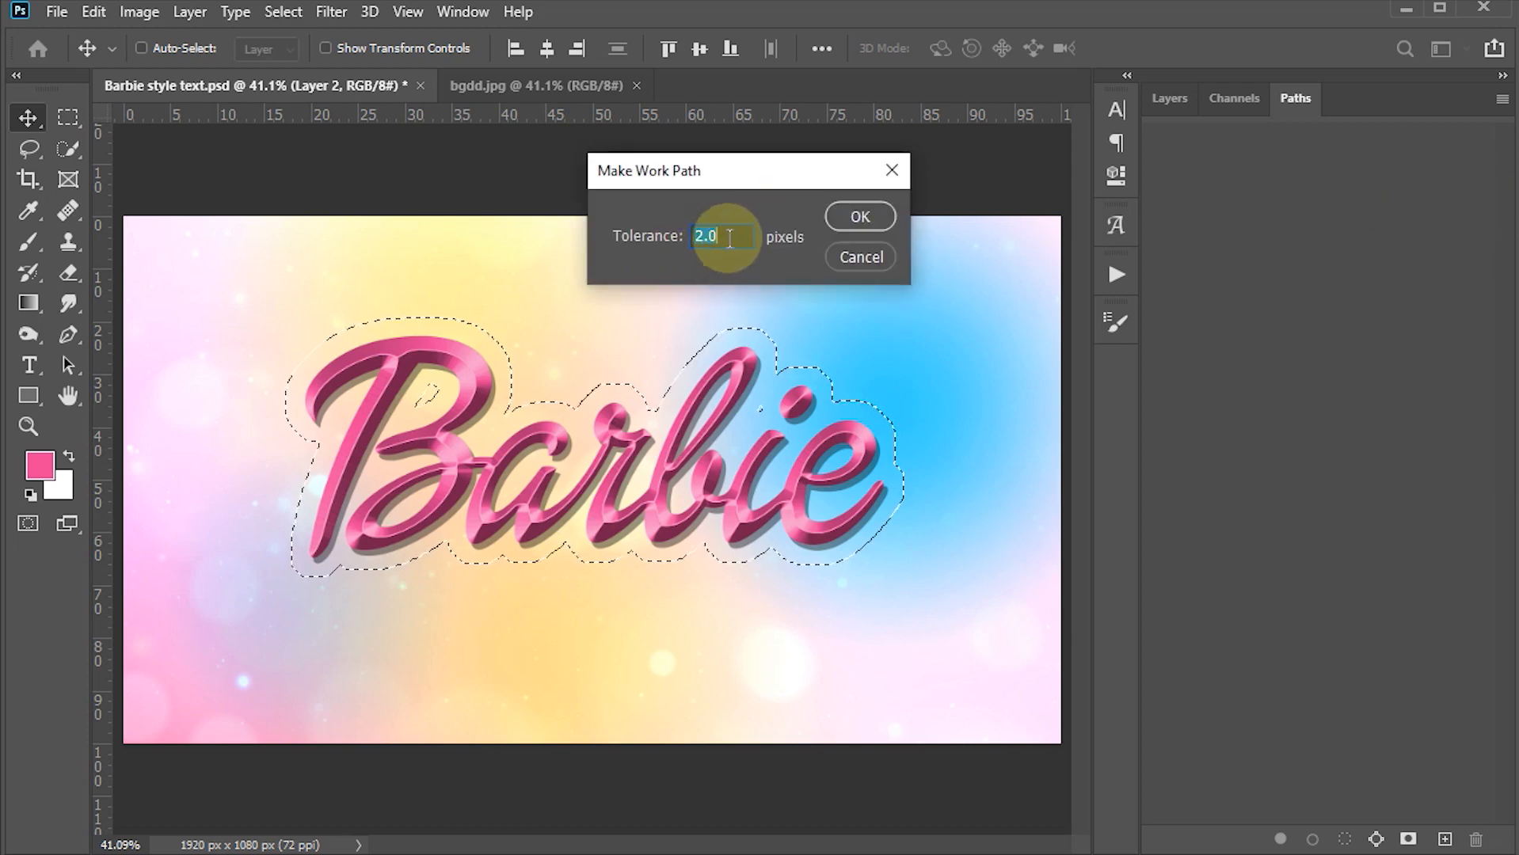
{"action": "type", "text": "4"}
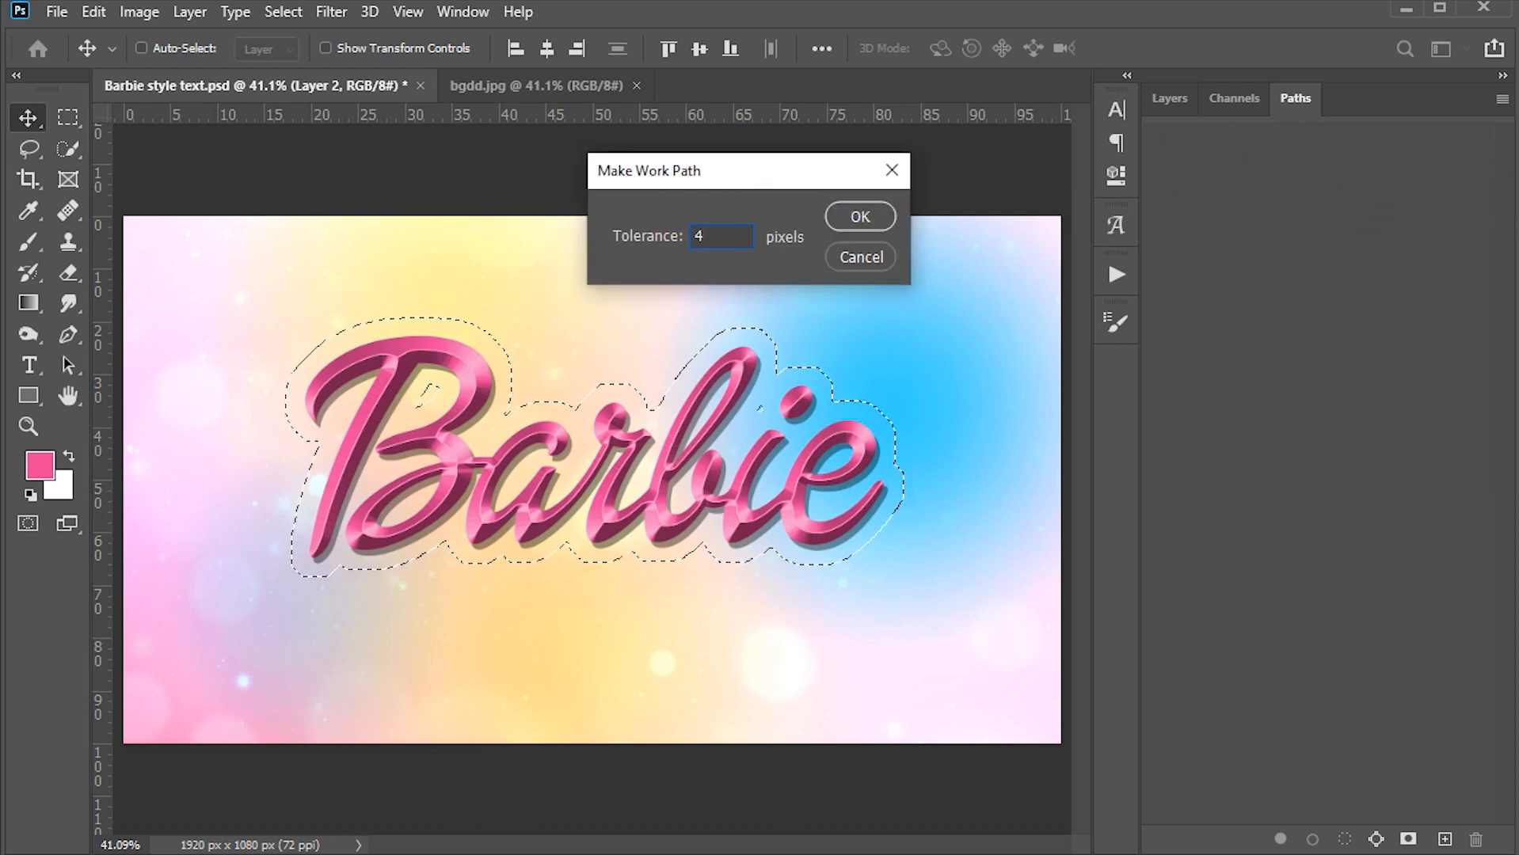
{"action": "left_click", "coordinate": [858, 216]}
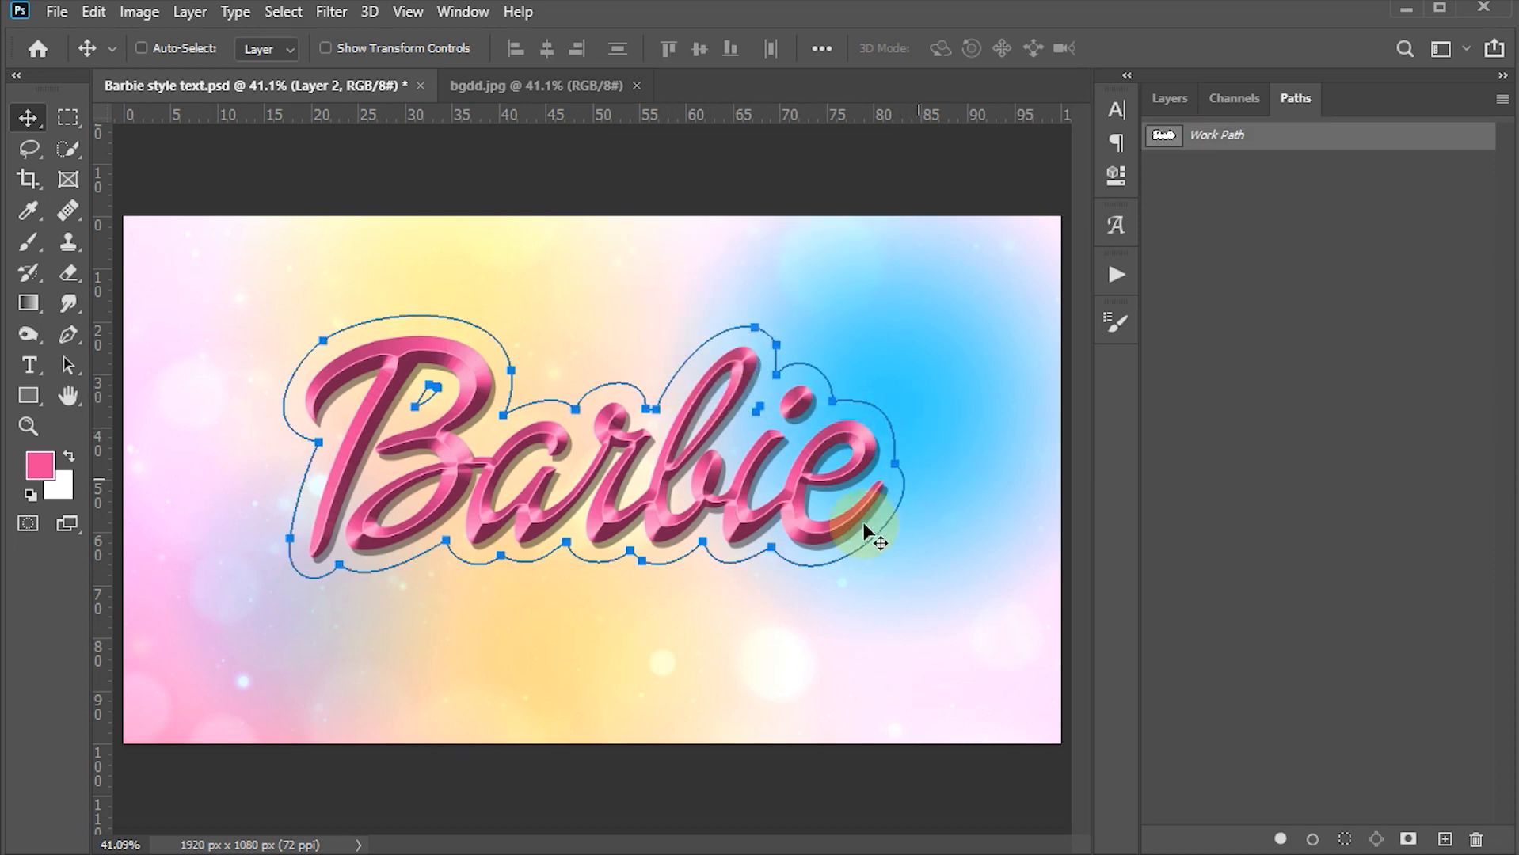
- Convert the work path around the Barbie lettering into a new anti-aliased selection with a feather radius of 0 pixels
{"action": "left_click", "coordinate": [1502, 101]}
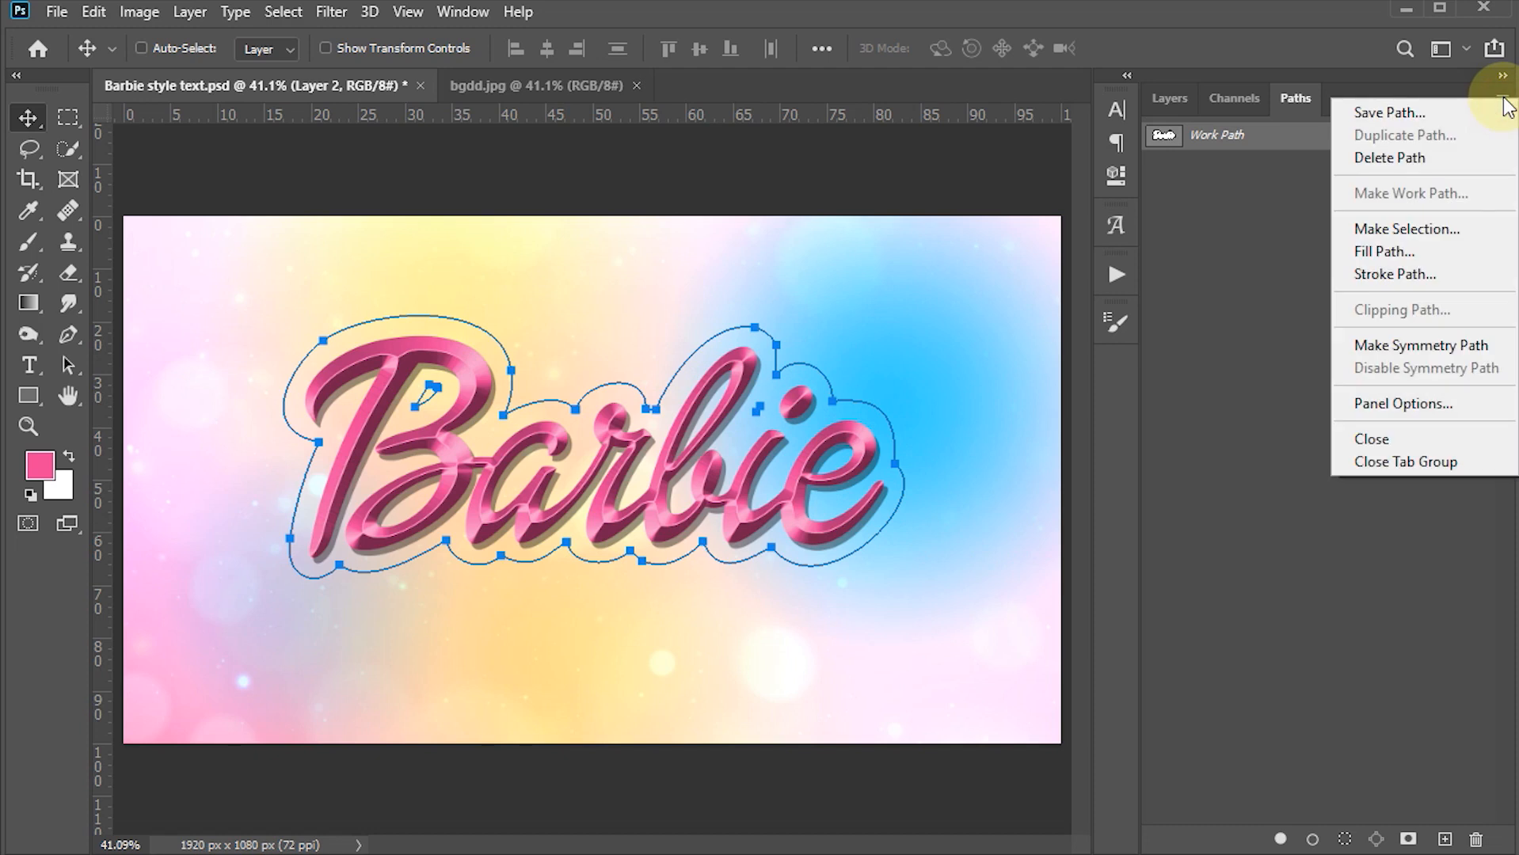
{"action": "left_click", "coordinate": [1440, 230]}
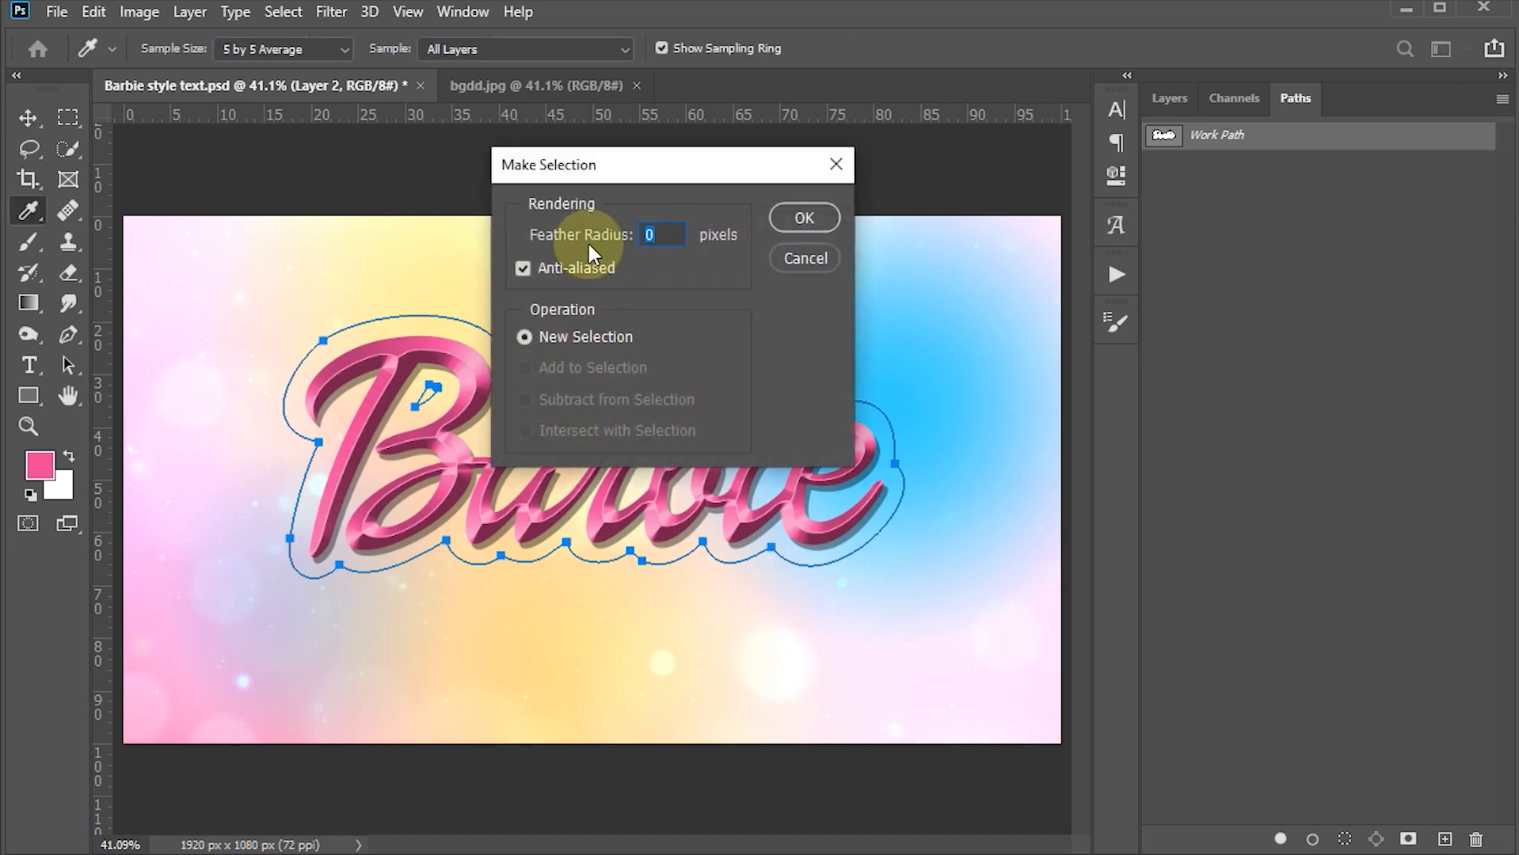
{"action": "left_click", "coordinate": [649, 235]}
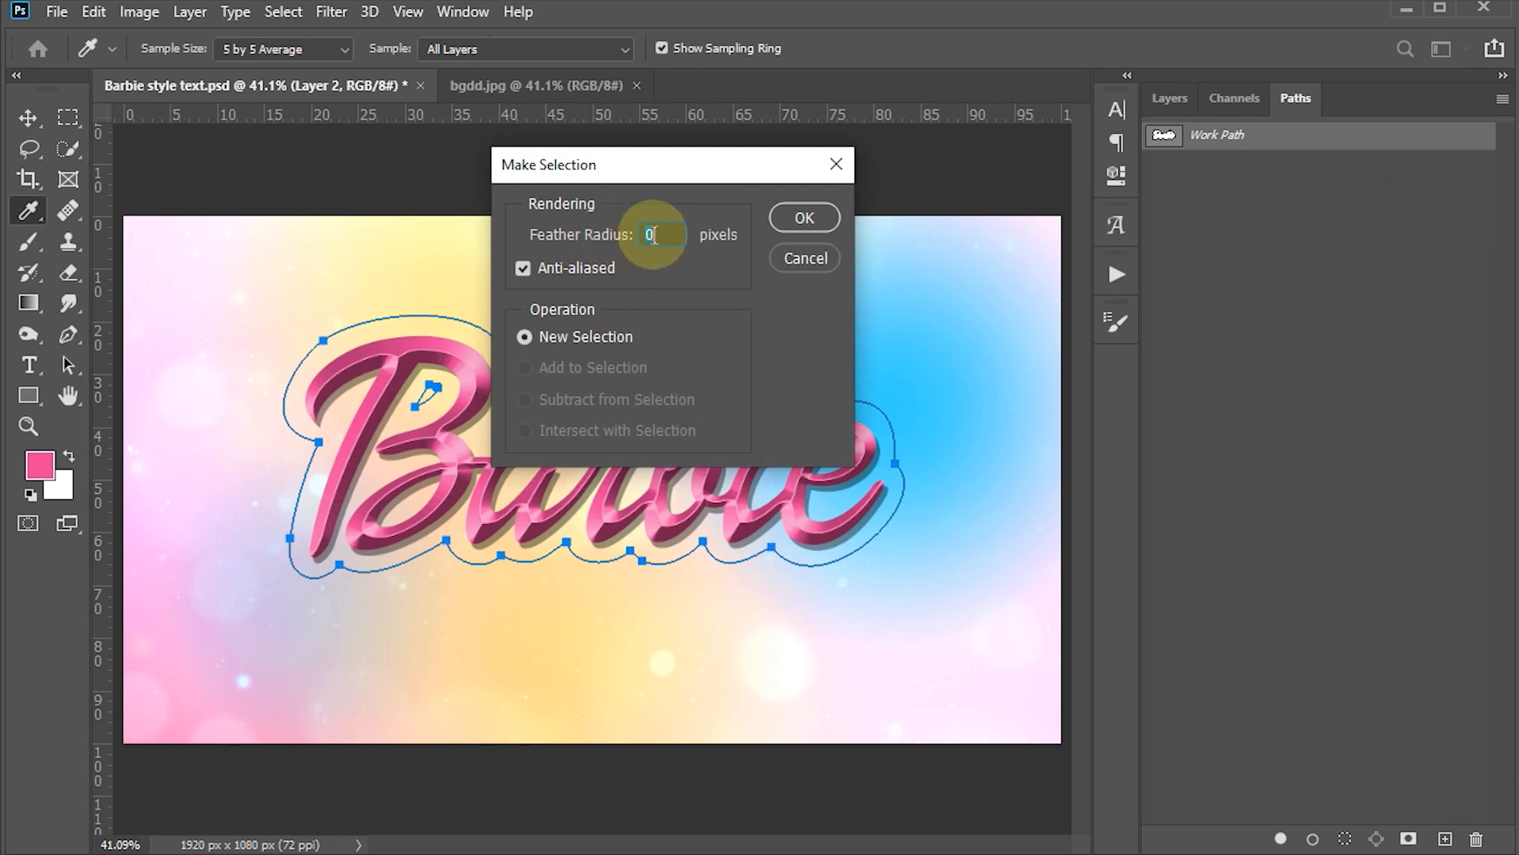
{"action": "left_click", "coordinate": [805, 218]}
{"action": "key", "text": "v"}
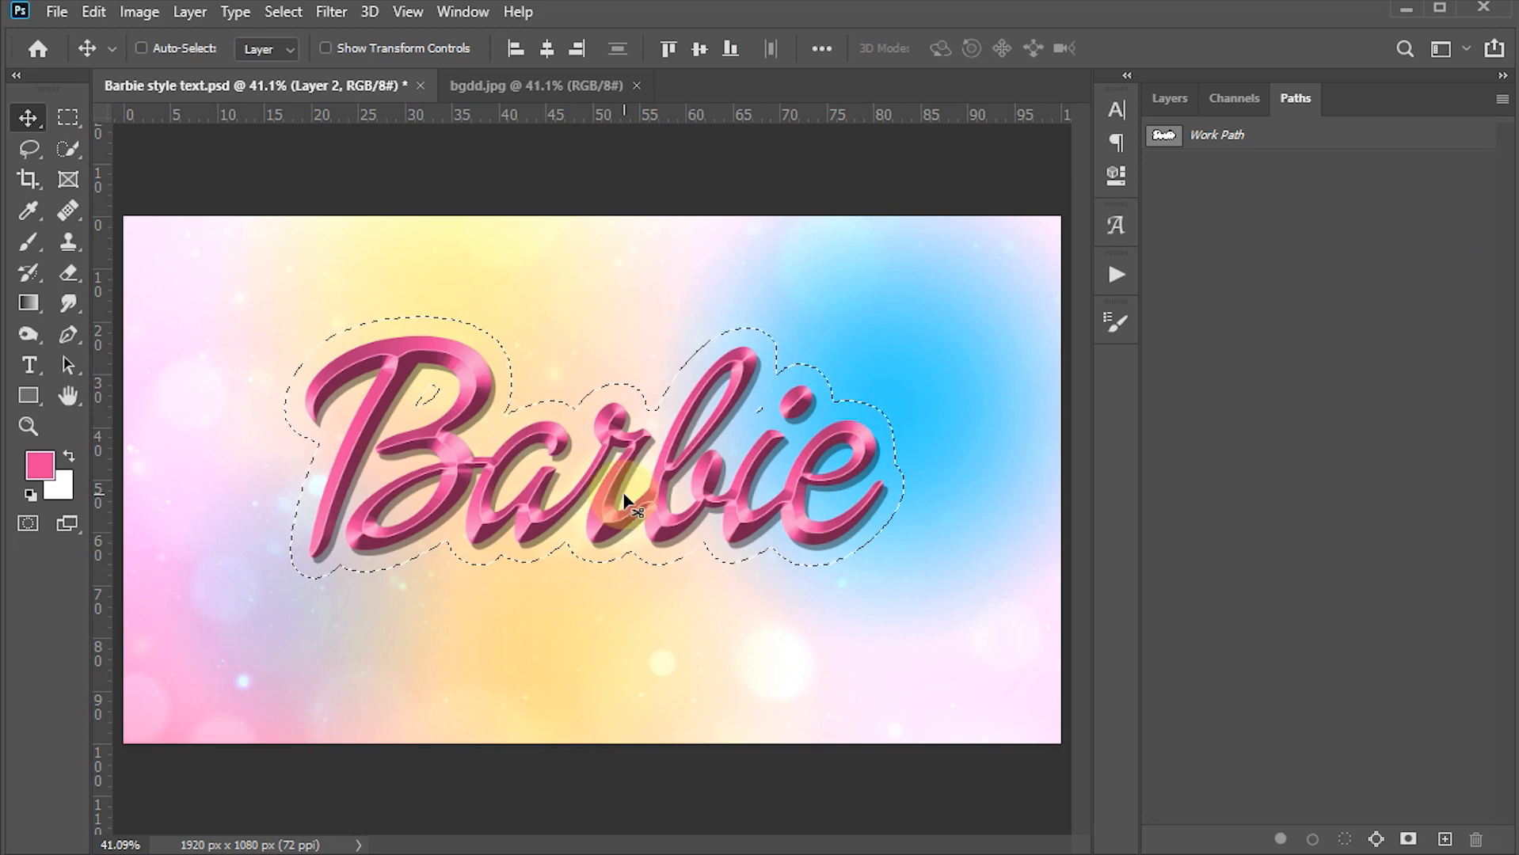
- Set the foreground colour to dark maroon #620032
{"action": "left_click", "coordinate": [1163, 99]}
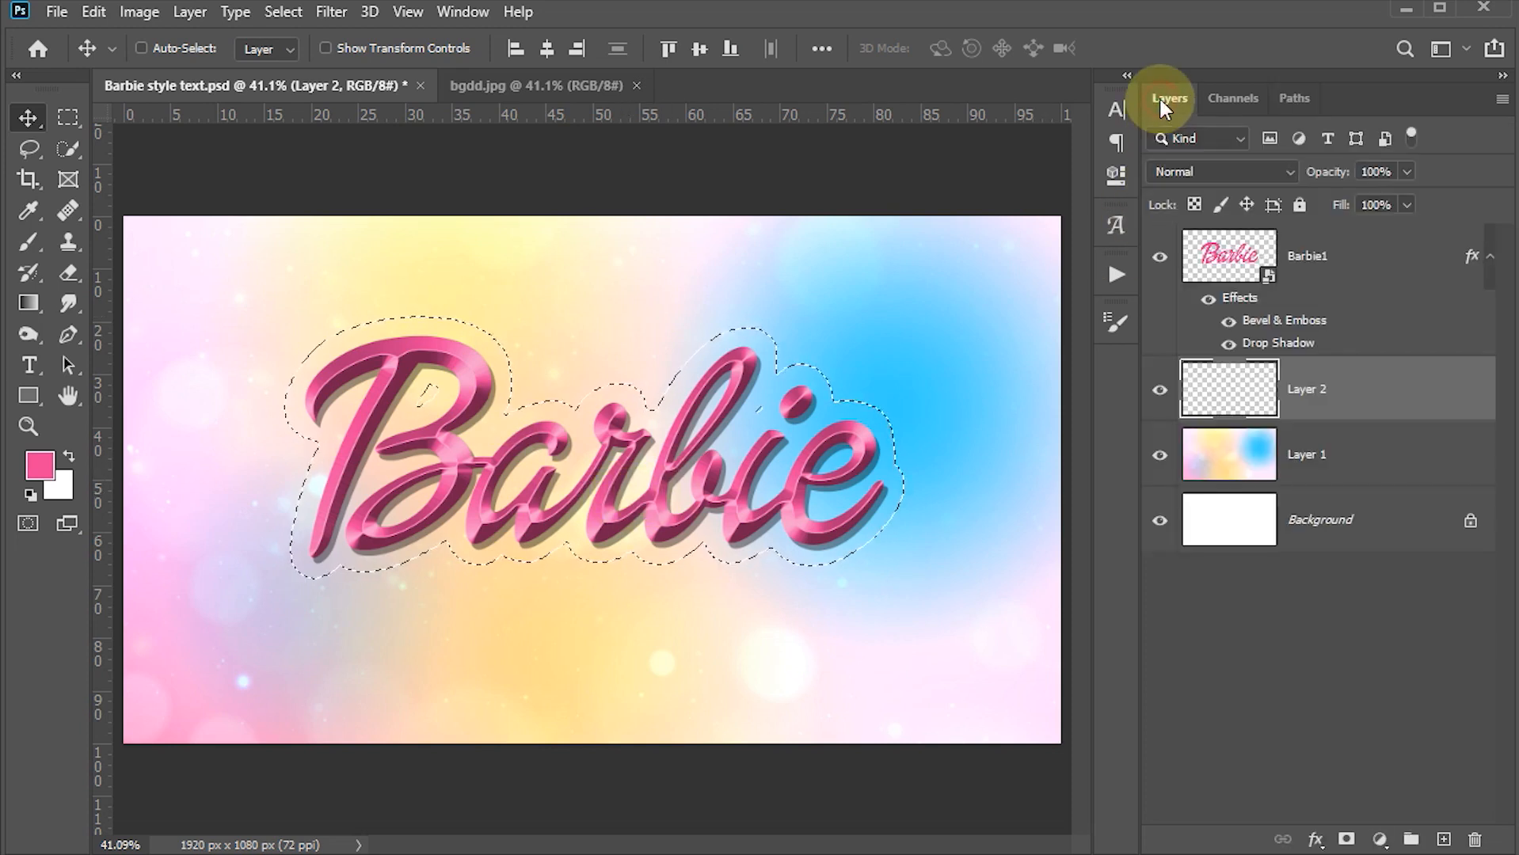
{"action": "left_click", "coordinate": [41, 474]}
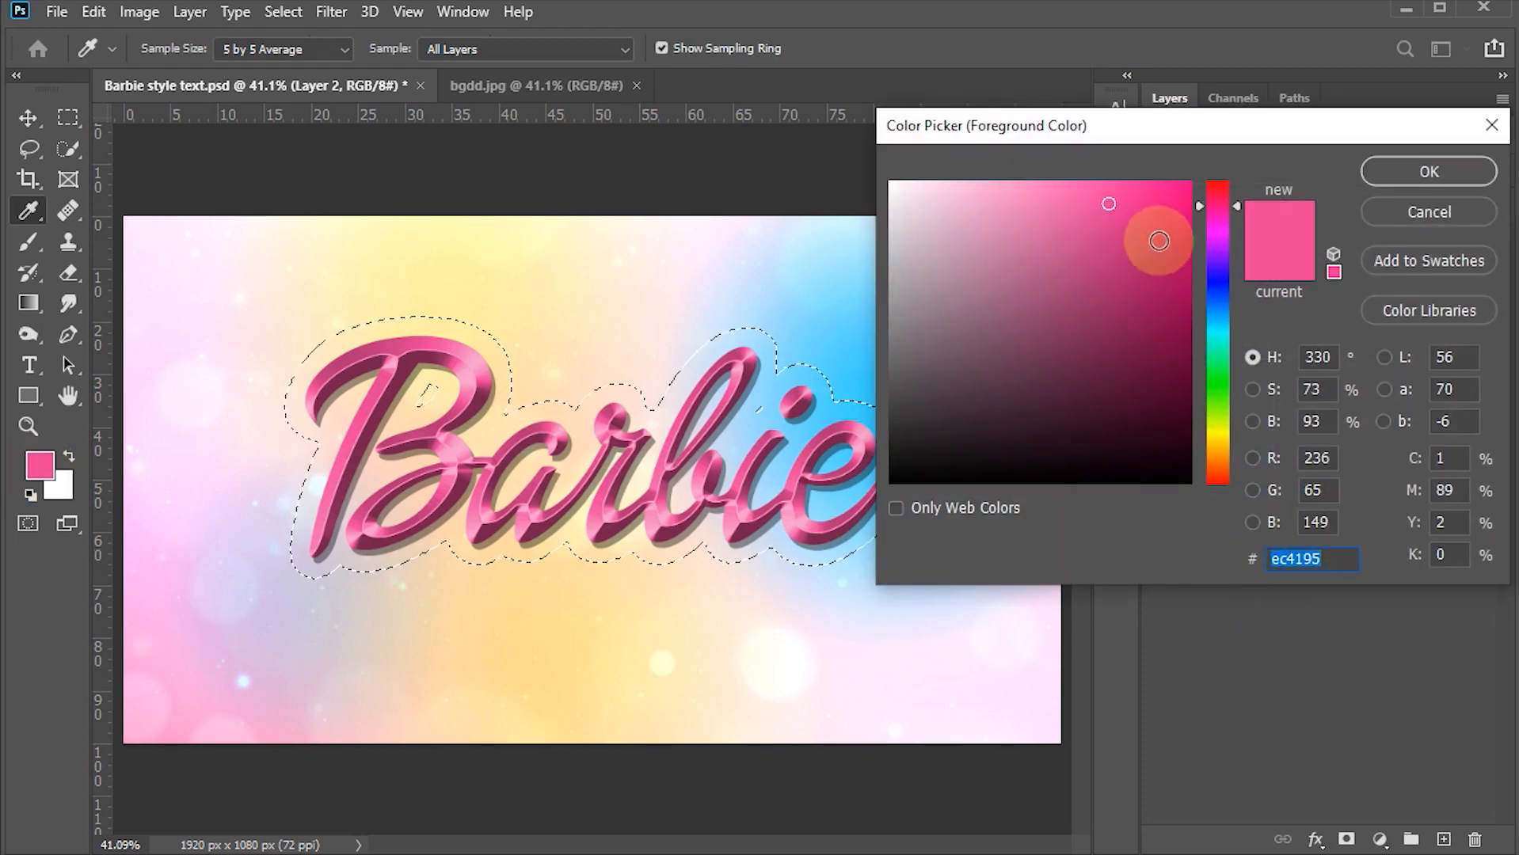
{"action": "left_click_drag", "start_coordinate": [1156, 230], "coordinate": [1135, 334]}
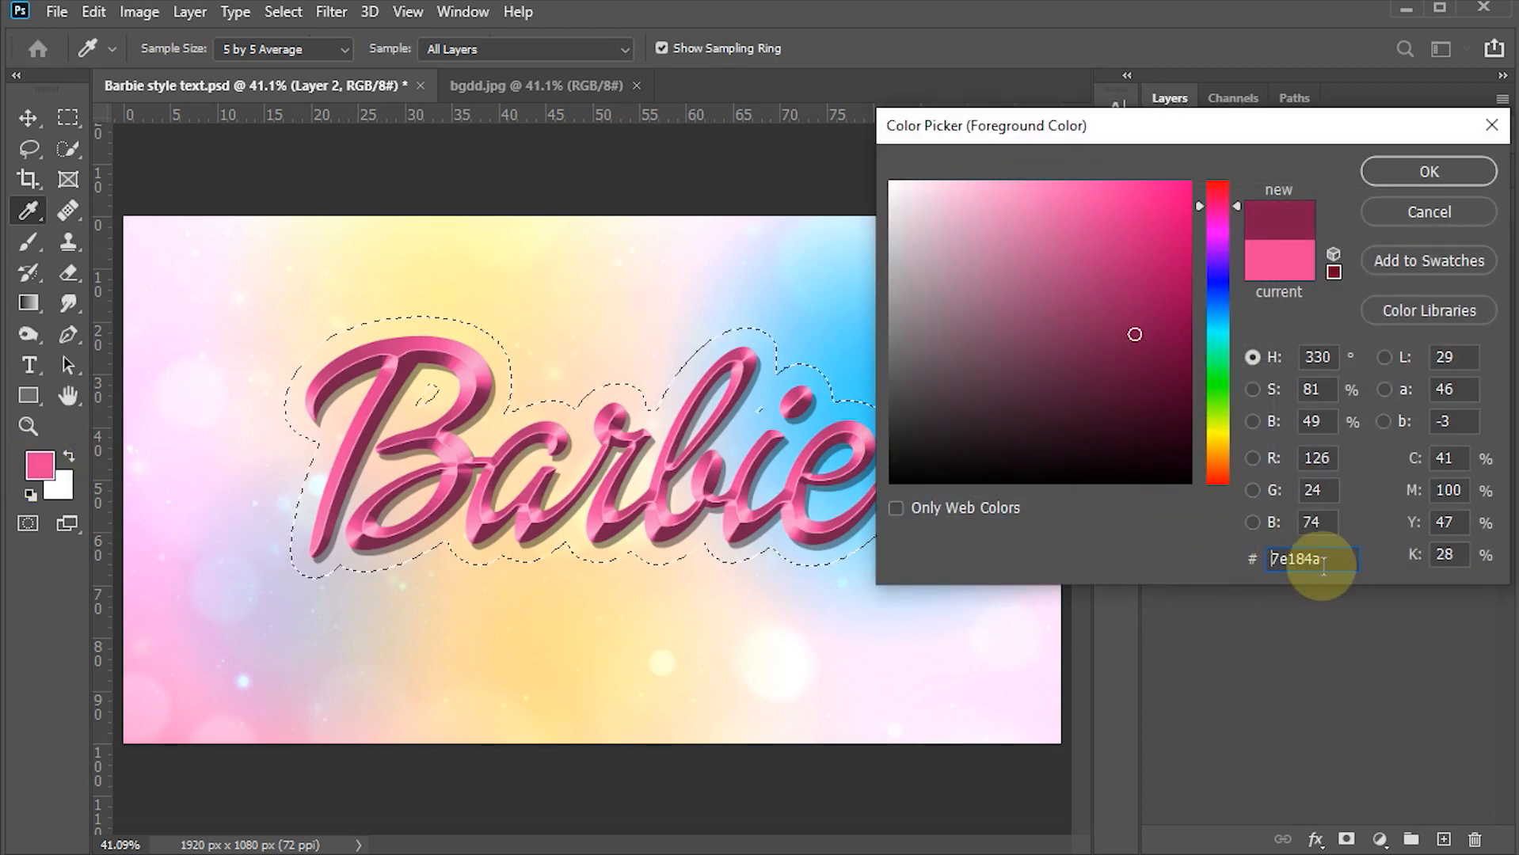
{"action": "double_click", "coordinate": [1315, 559]}
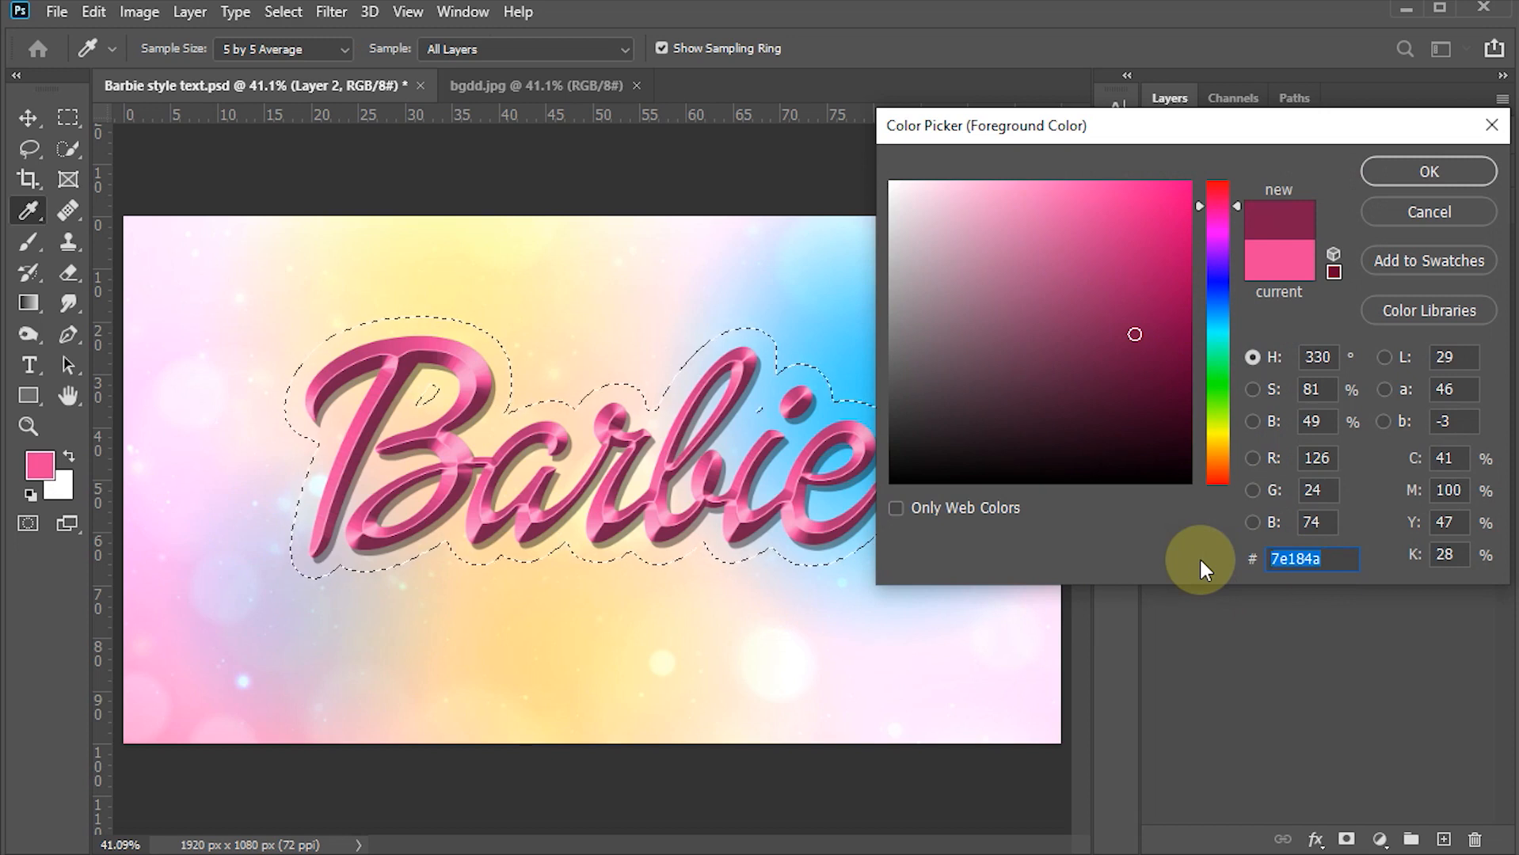
{"action": "type", "text": "6200"}
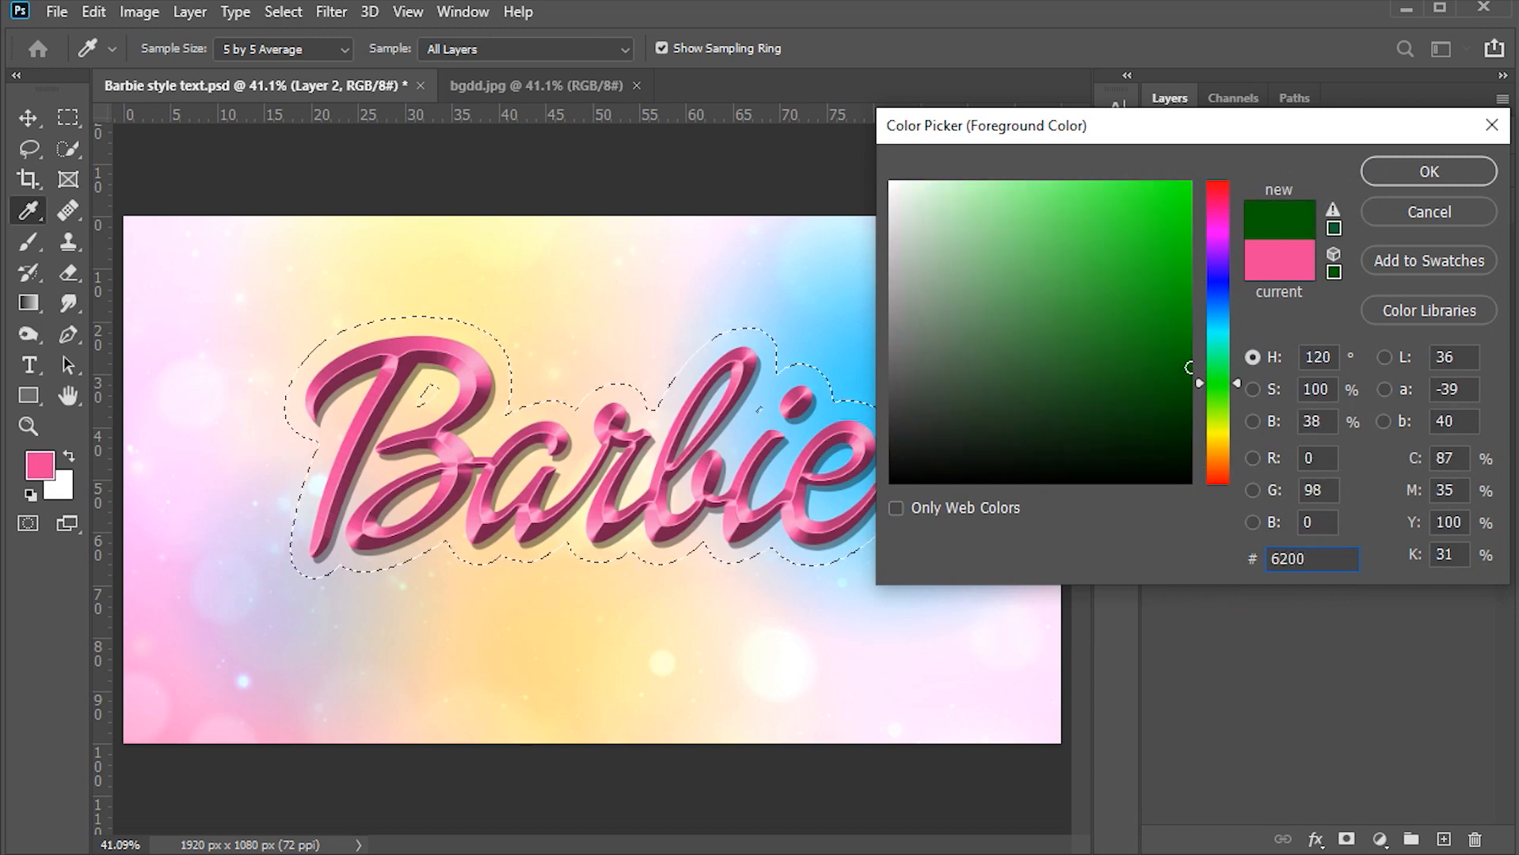
{"action": "type", "text": "32"}
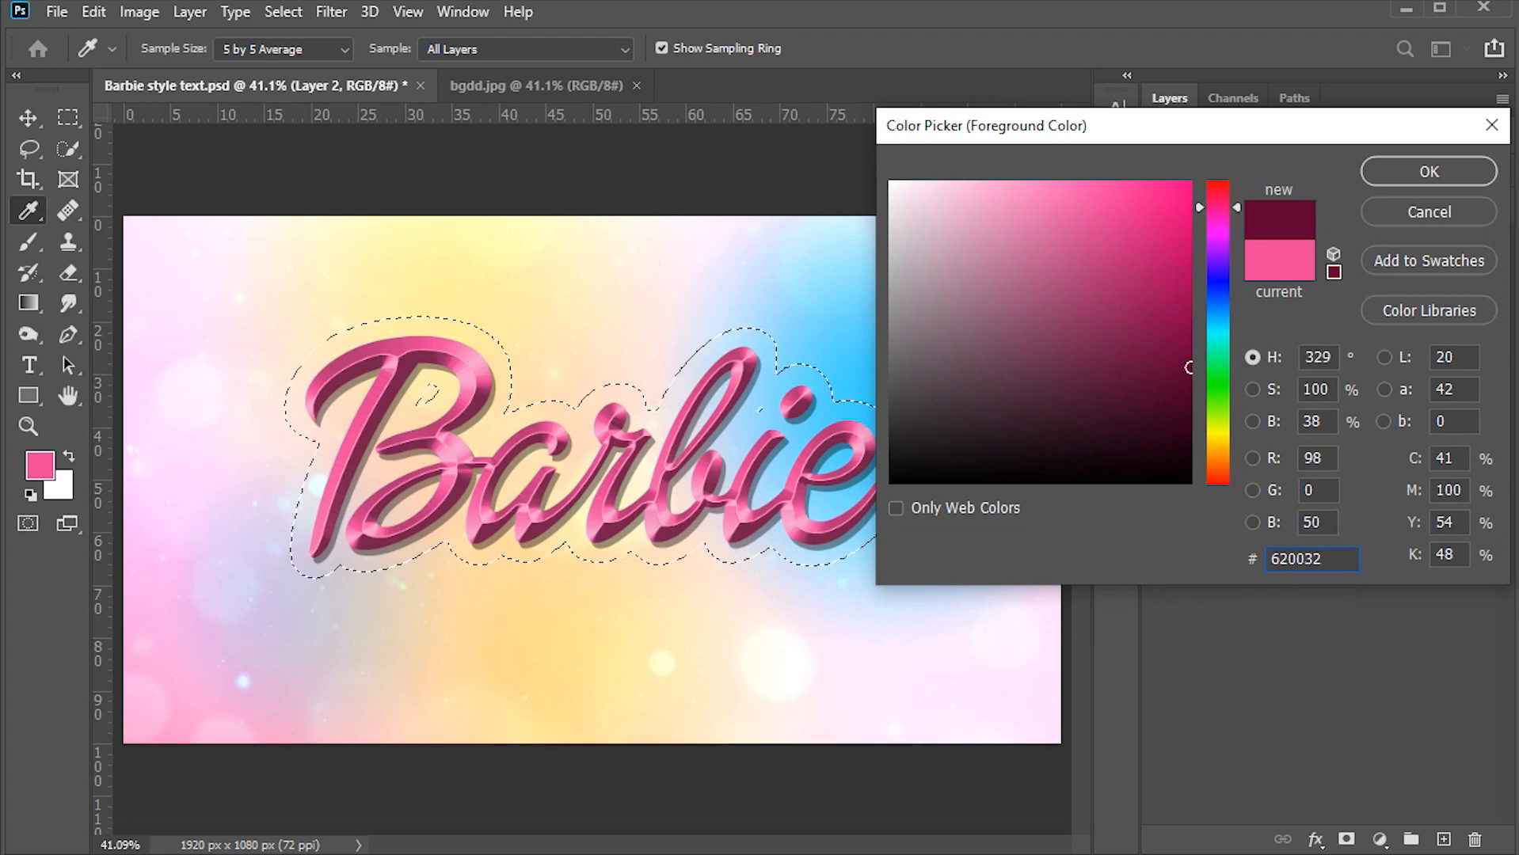
{"action": "left_click", "coordinate": [1430, 171]}
{"action": "key", "text": "v"}
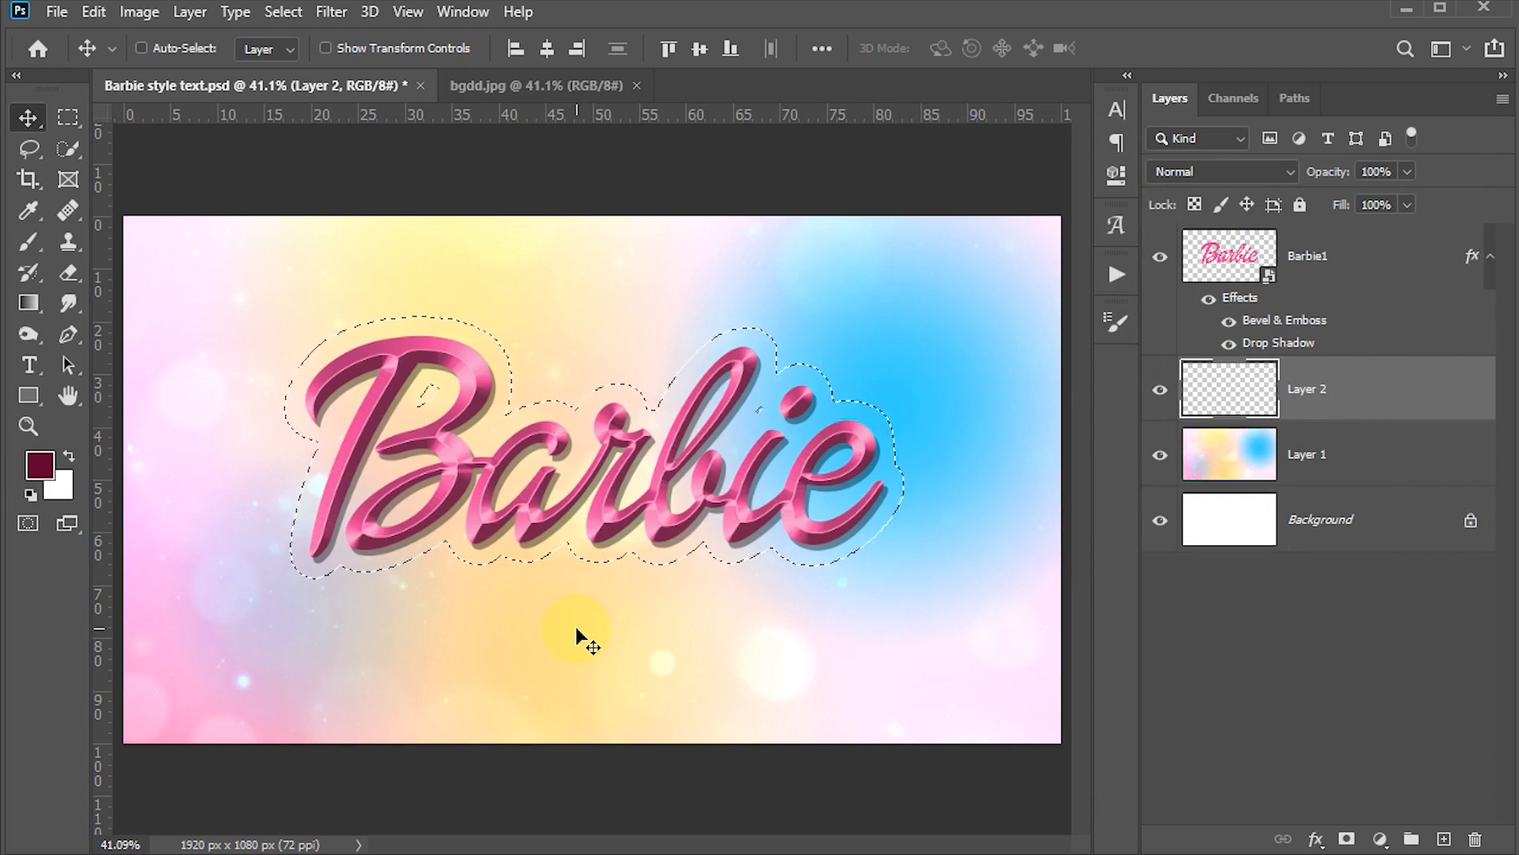
- Fill the expanded selection on Layer 2 with the foreground colour, deselect it, and save the document
{"action": "key", "text": "alt+BackSpace"}
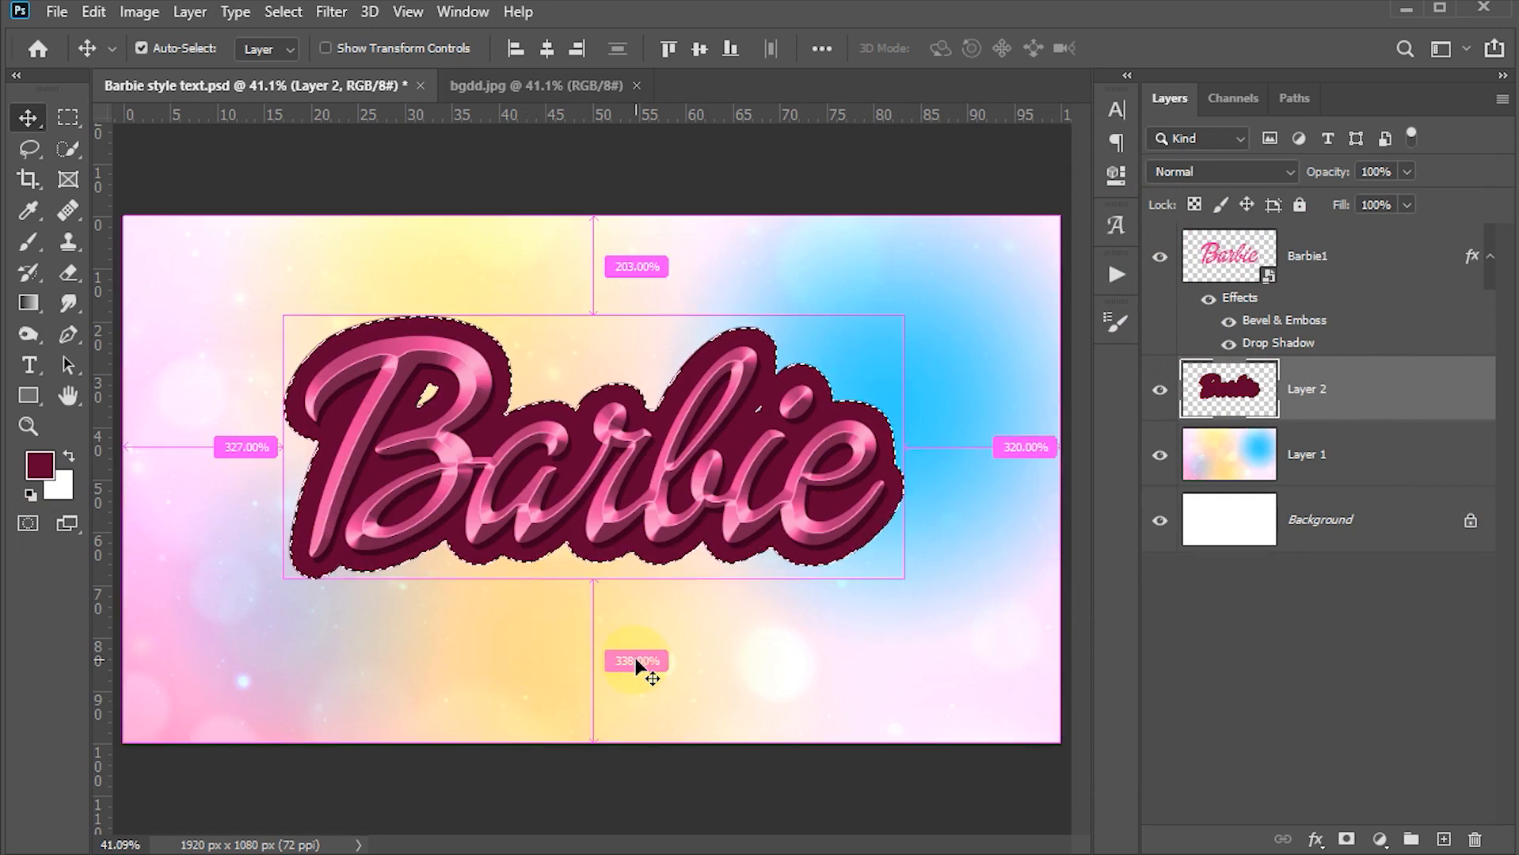
{"action": "key", "text": "ctrl+d"}
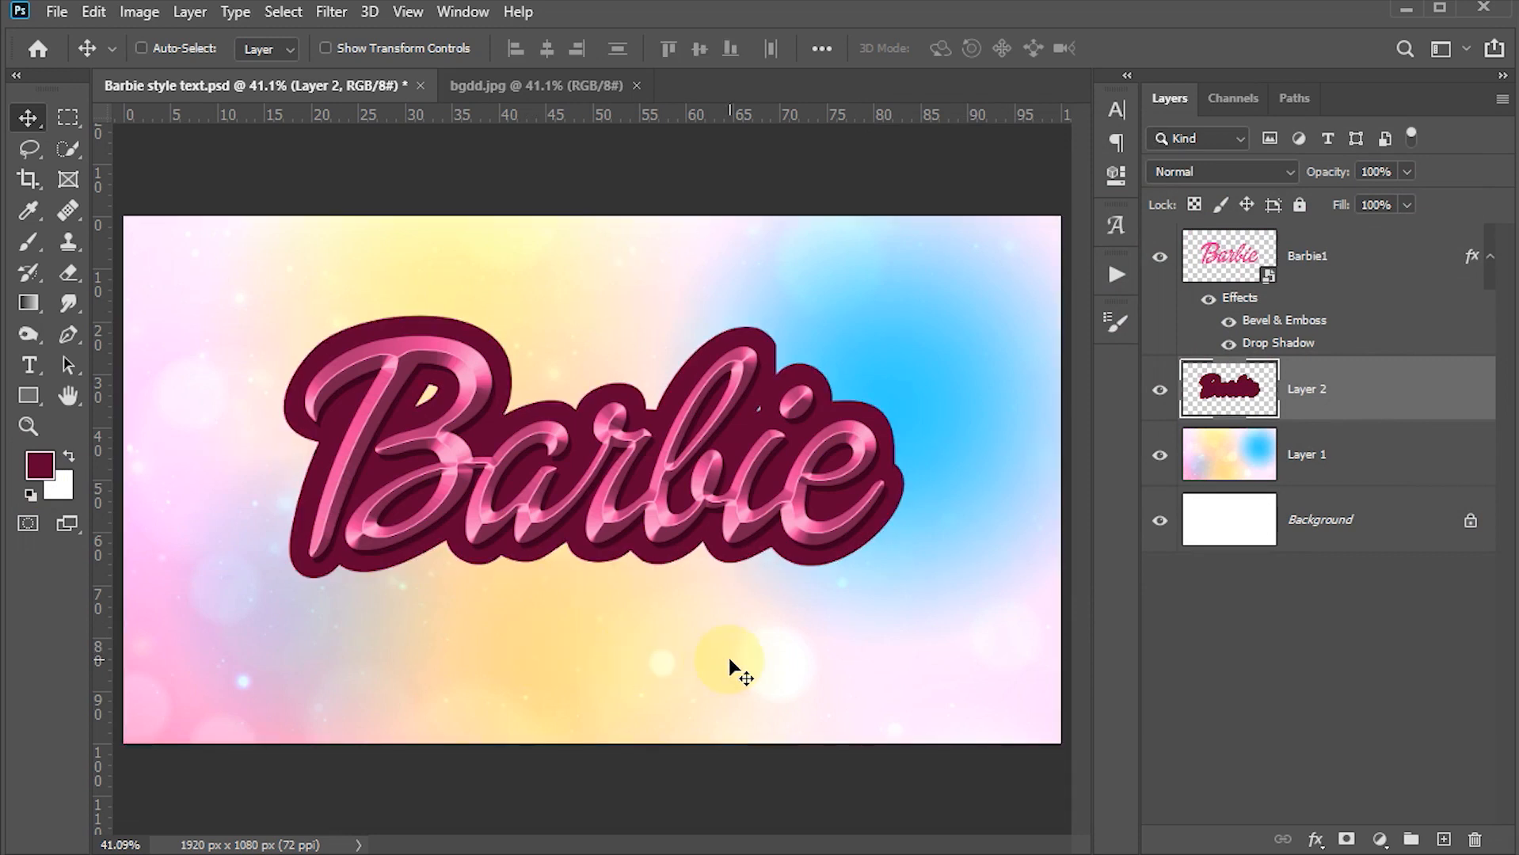
{"action": "key", "text": "ctrl+s"}
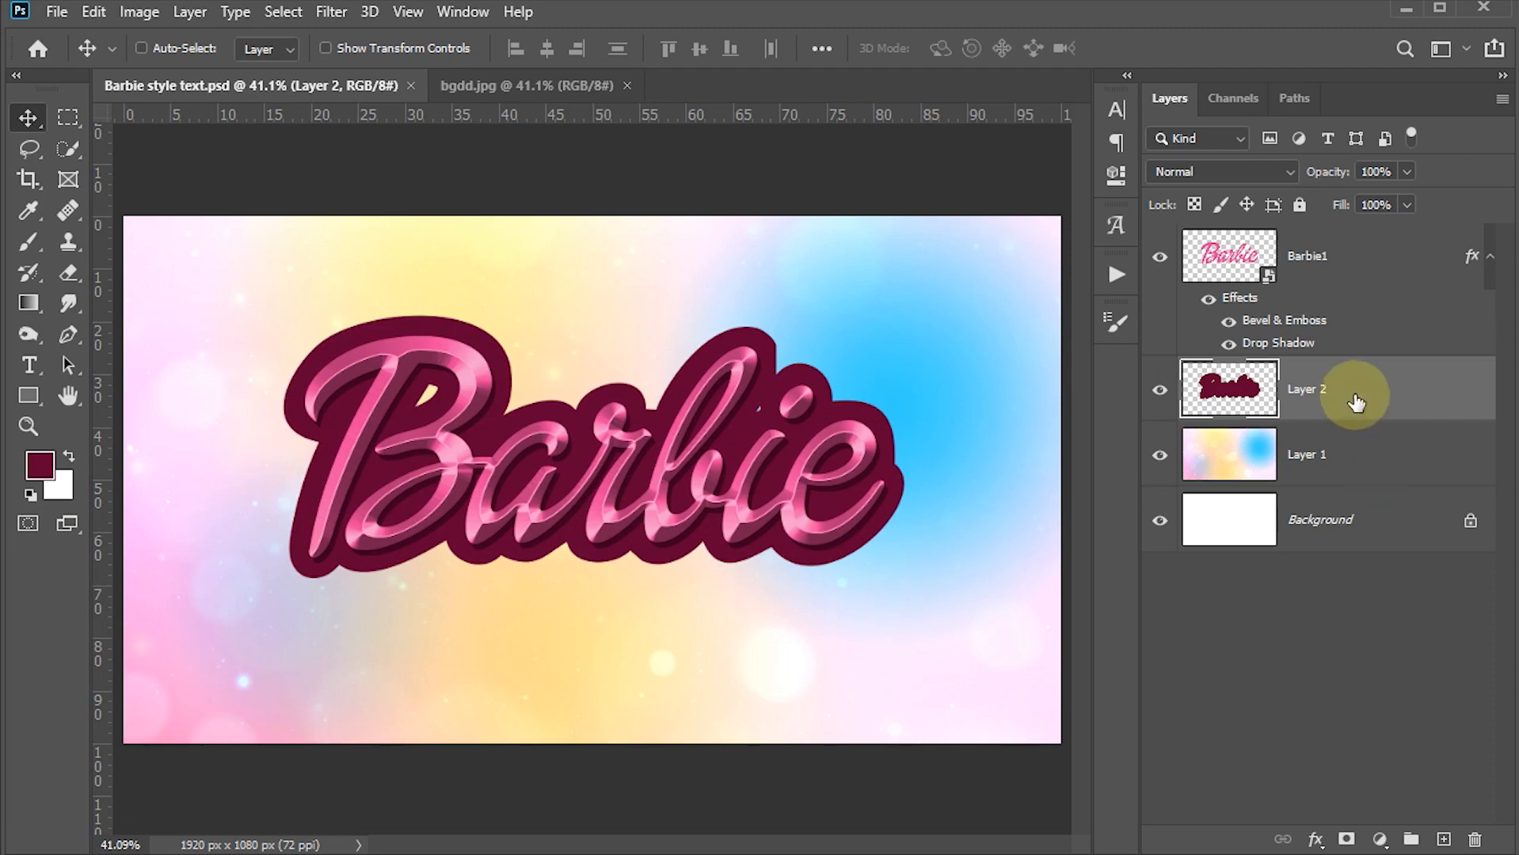
- Add a Bevel & Emboss effect to Layer 2 with 100% depth, 10 px size and 0 px soften
{"action": "left_click", "coordinate": [1400, 396]}
{"action": "double_click", "coordinate": [1401, 400]}
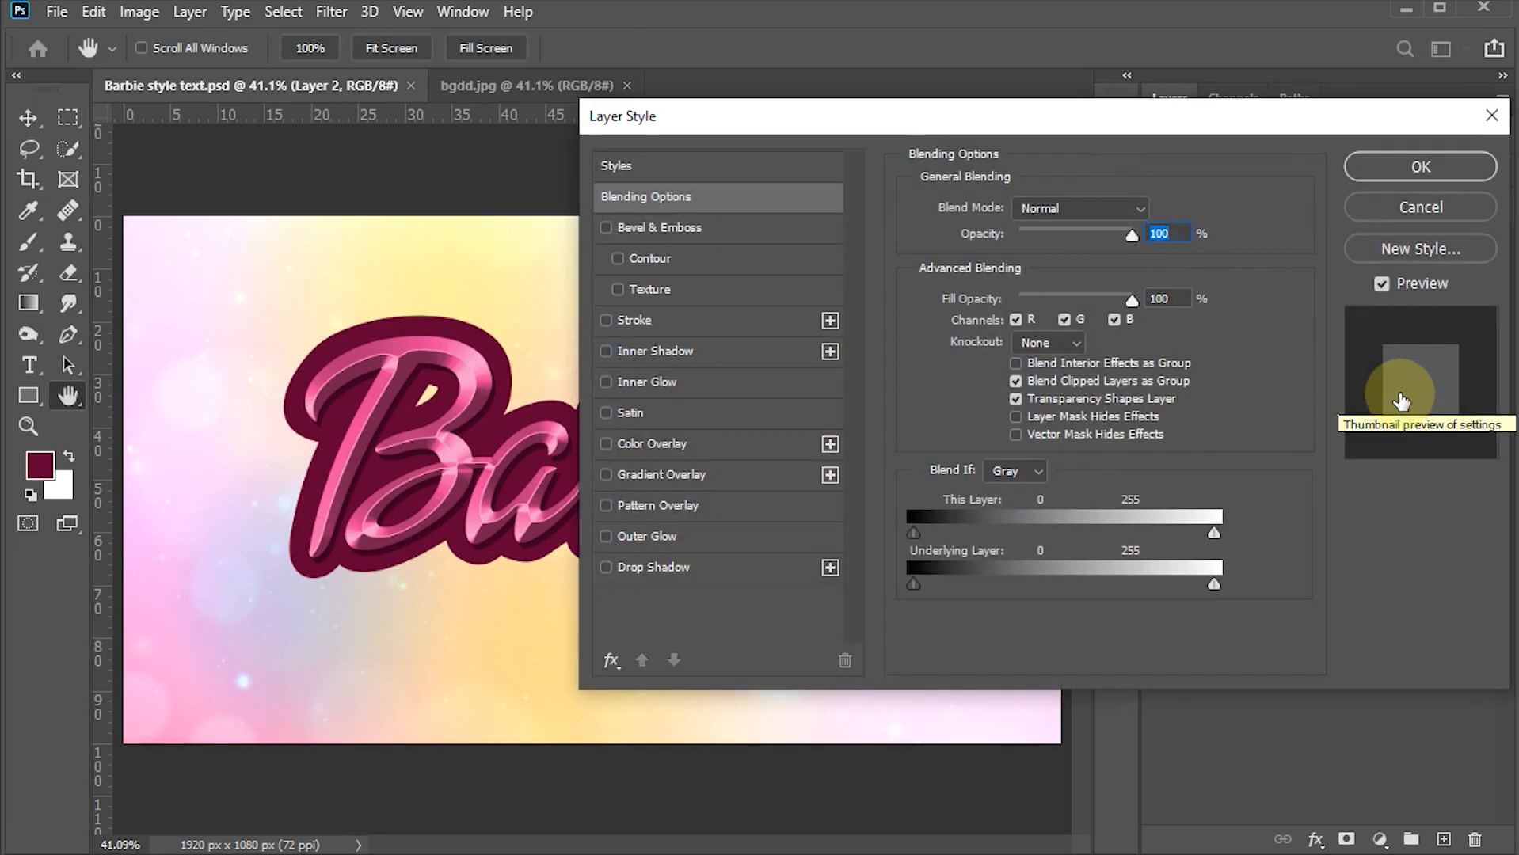
{"action": "left_click_drag", "start_coordinate": [1090, 130], "coordinate": [1010, 112]}
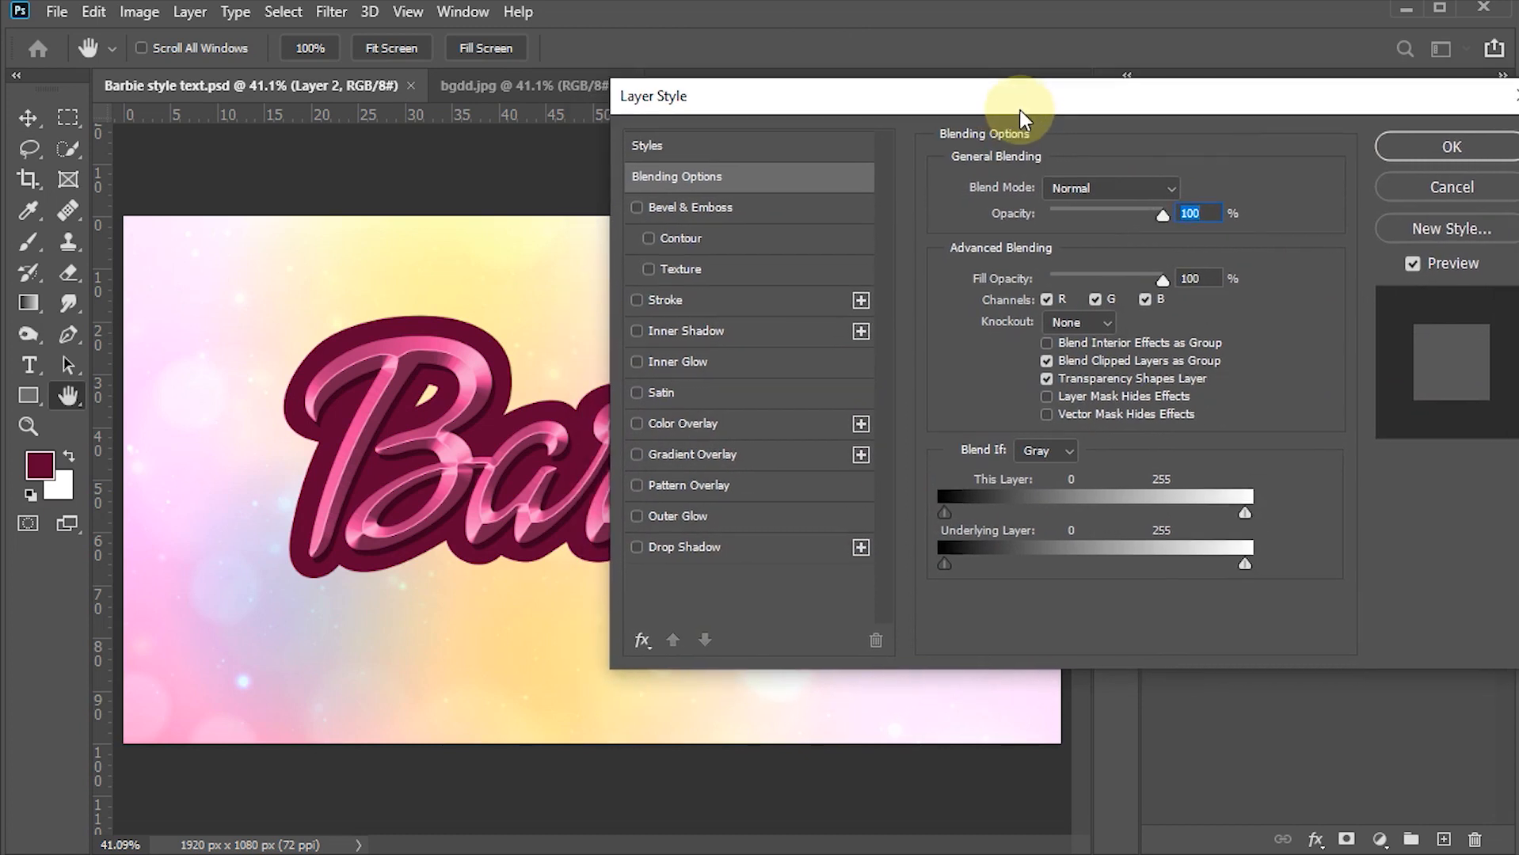
{"action": "left_click", "coordinate": [698, 205]}
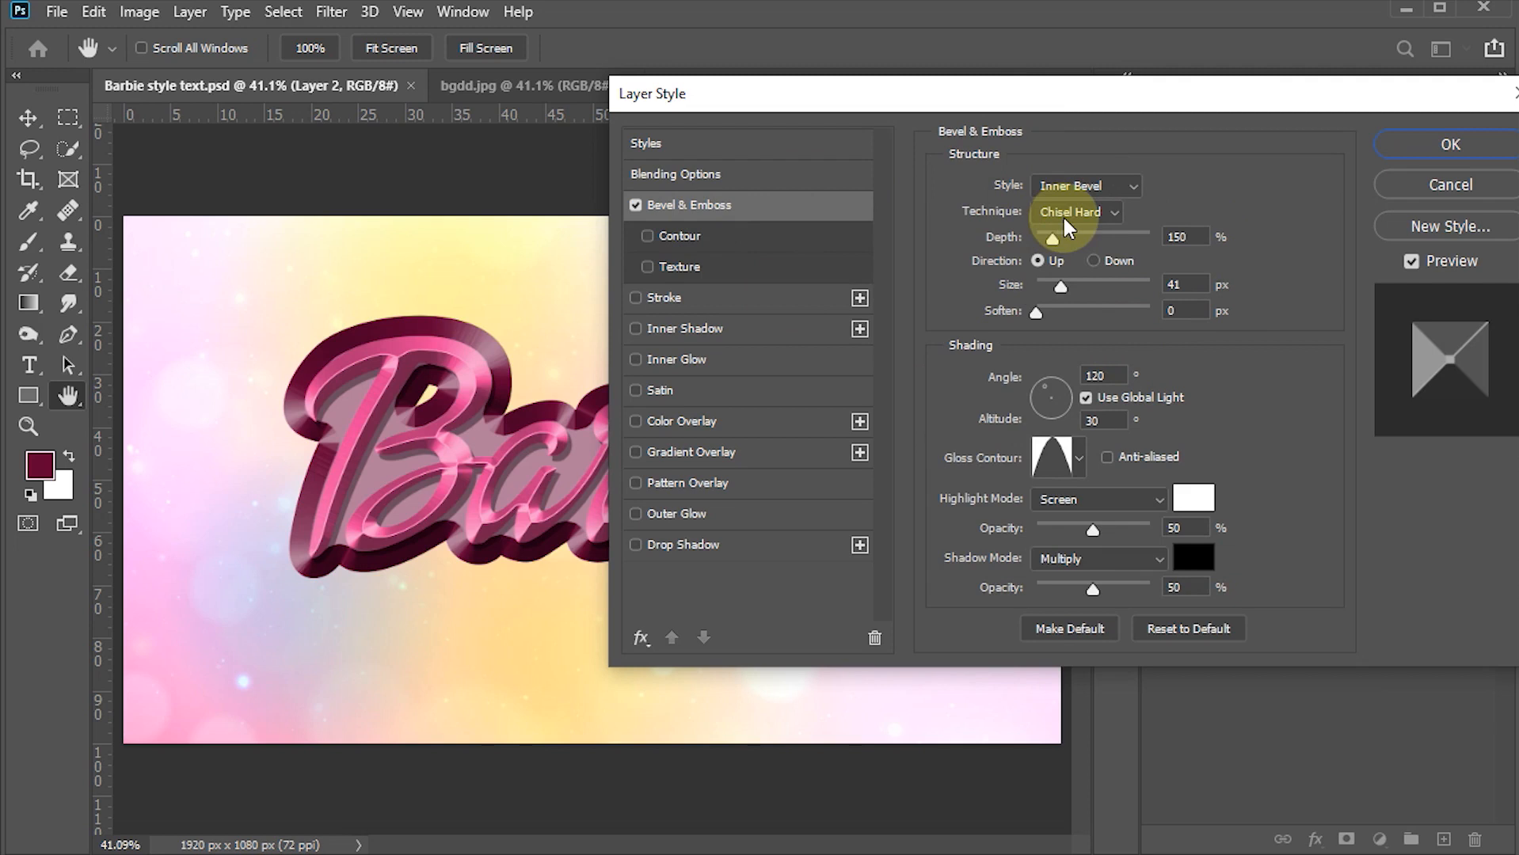
{"action": "left_click", "coordinate": [1188, 236]}
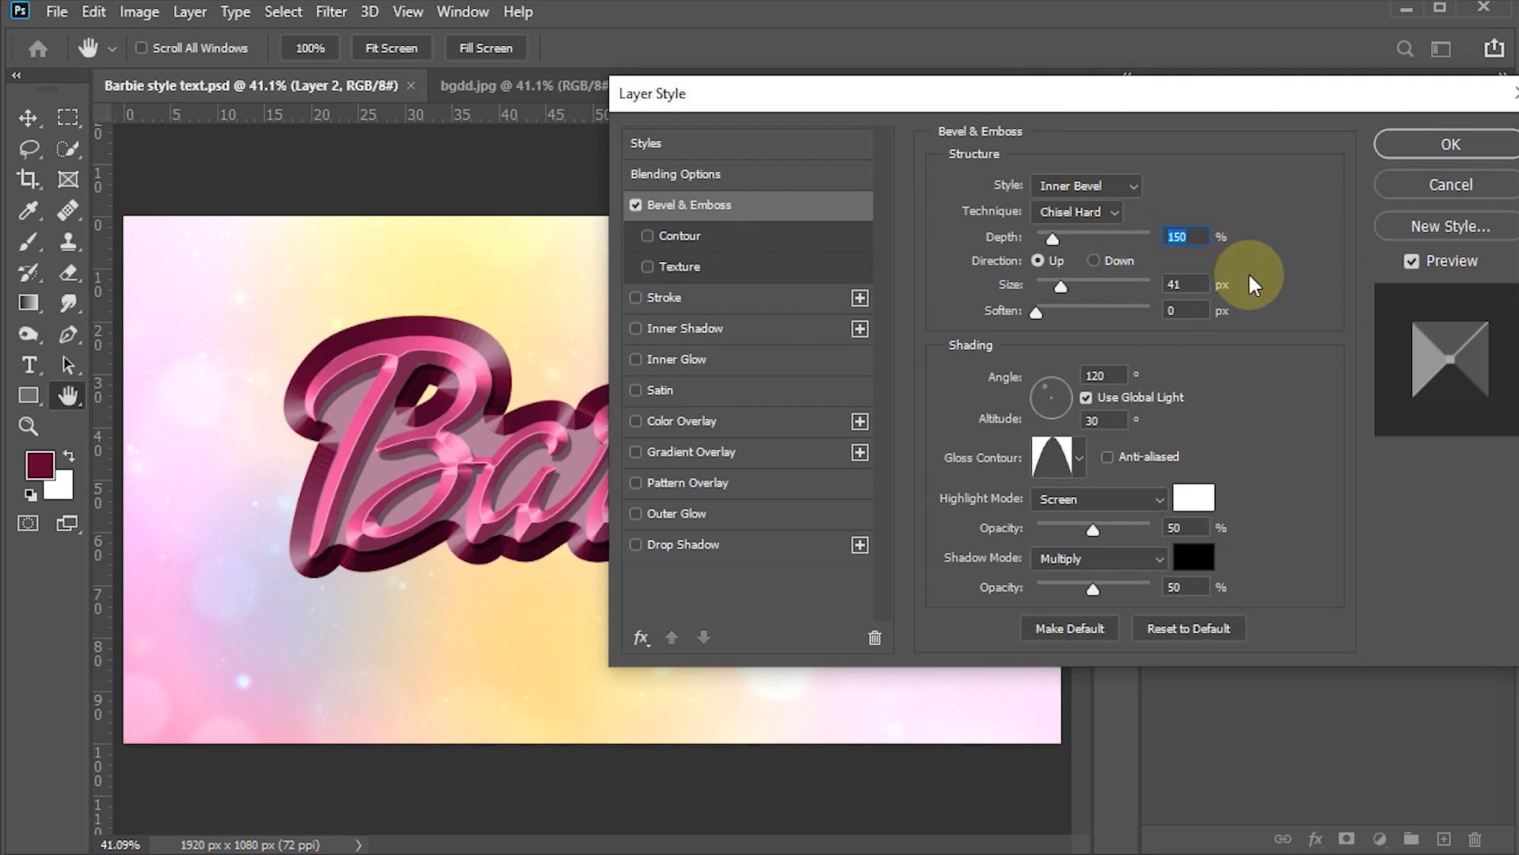
{"action": "type", "text": "100"}
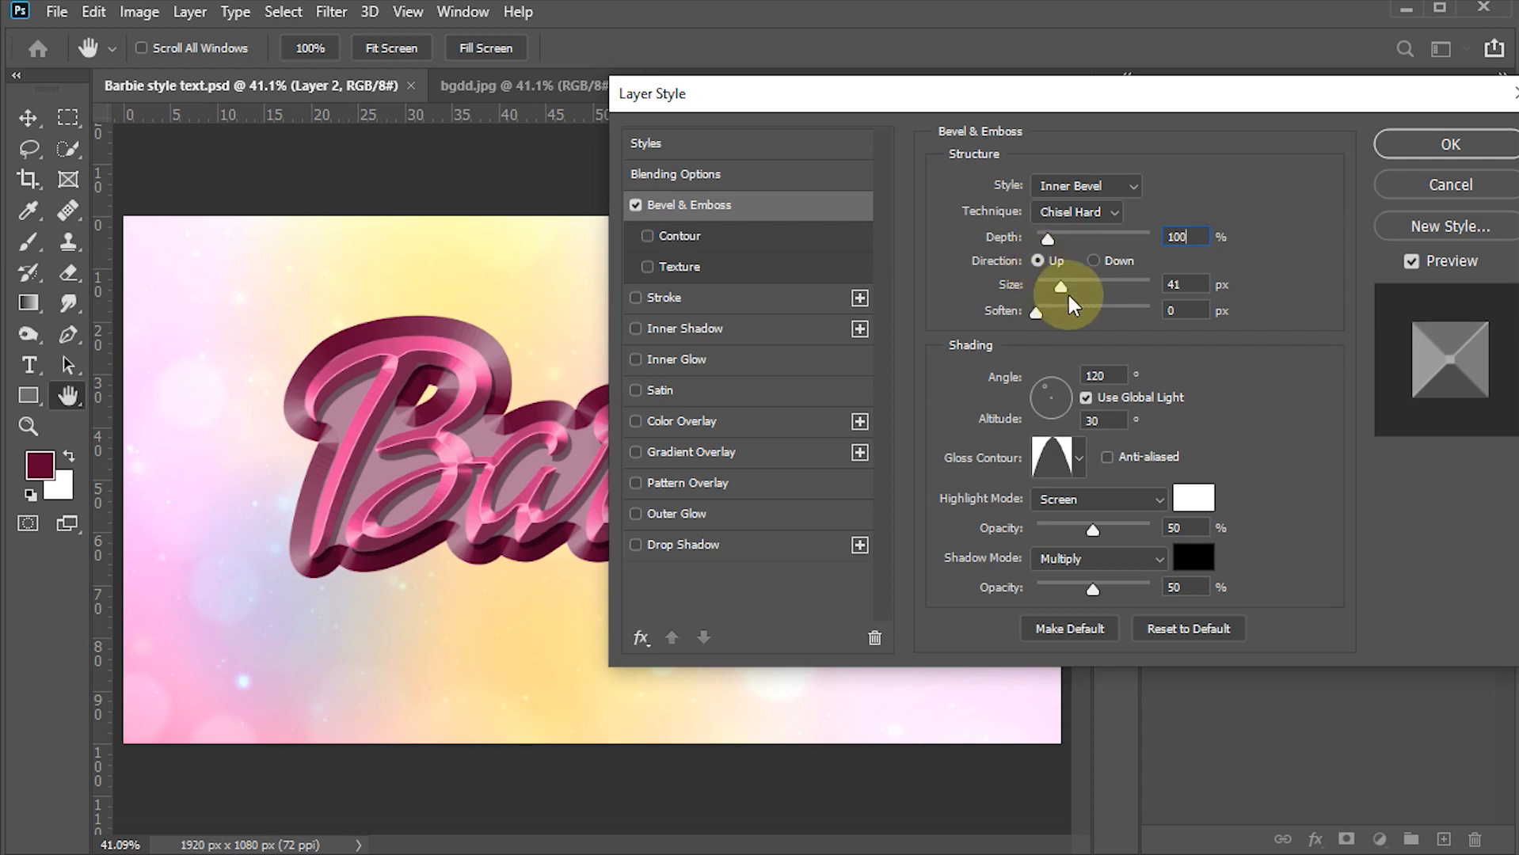
{"action": "left_click", "coordinate": [1180, 284]}
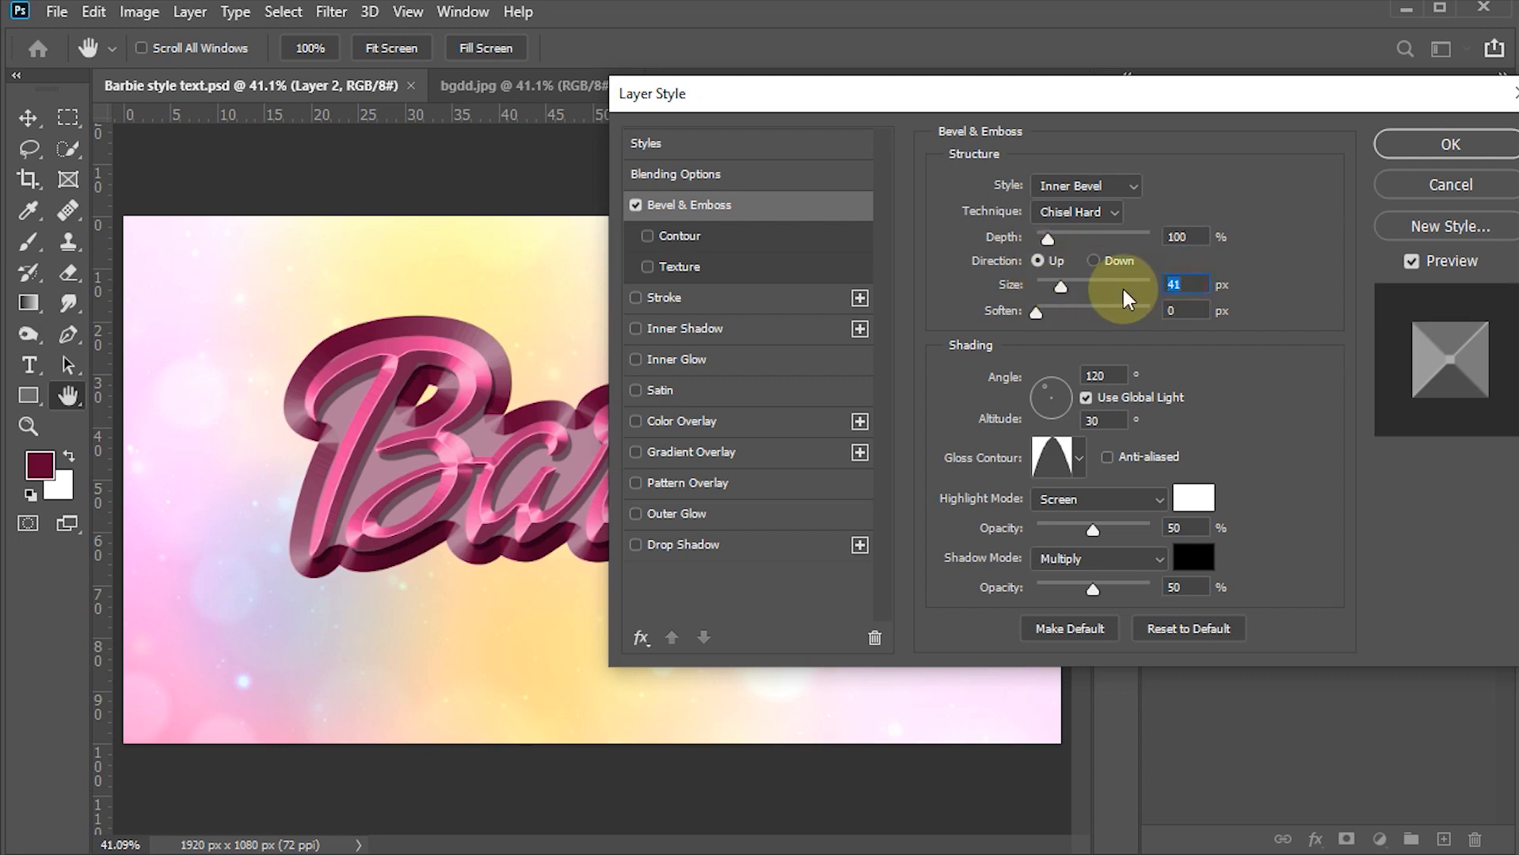
{"action": "type", "text": "10"}
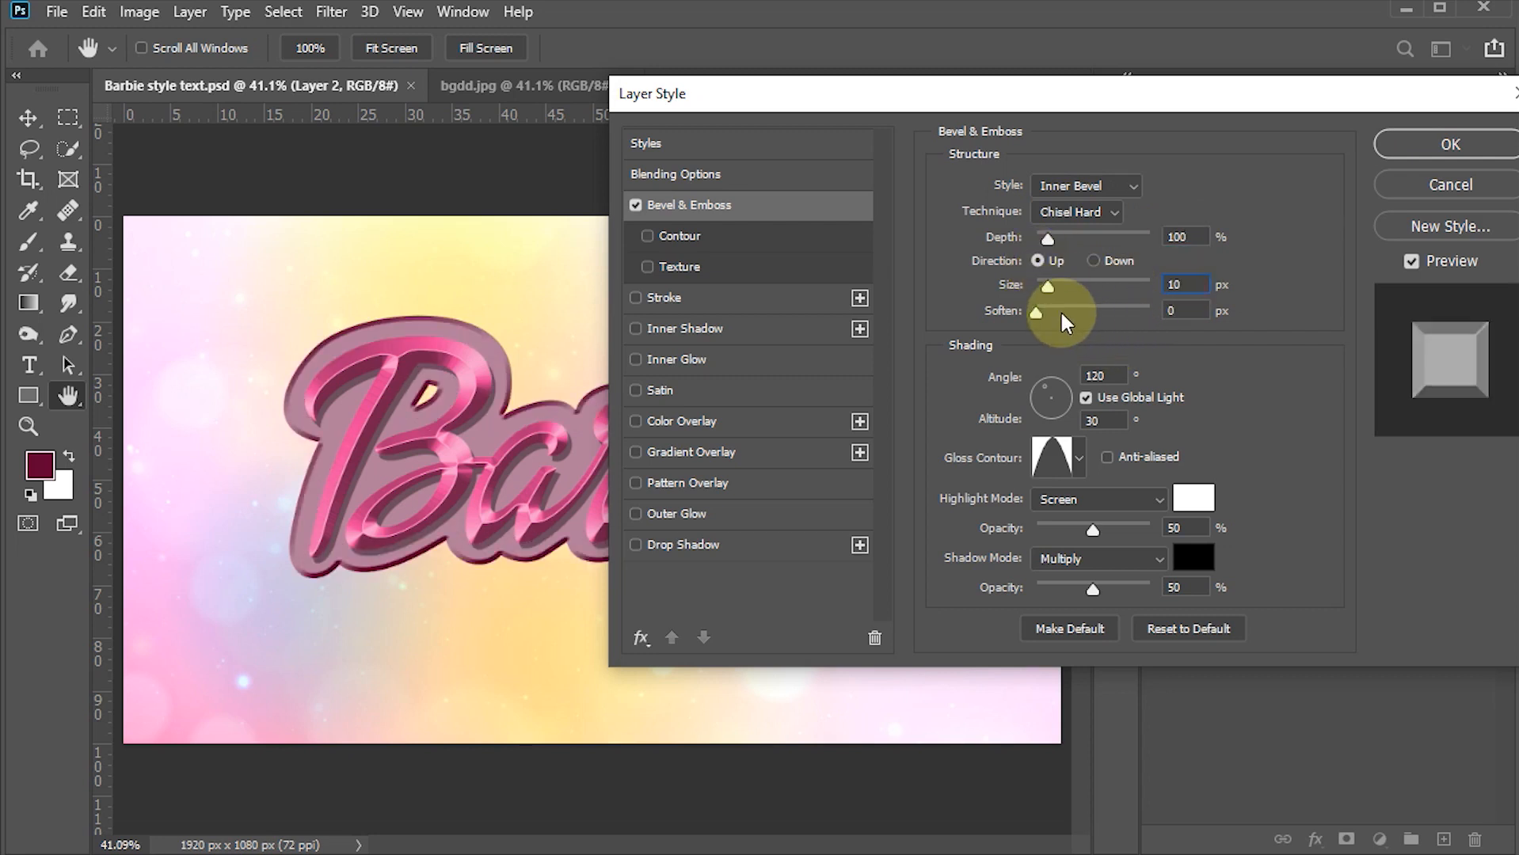
{"action": "left_click", "coordinate": [1173, 311]}
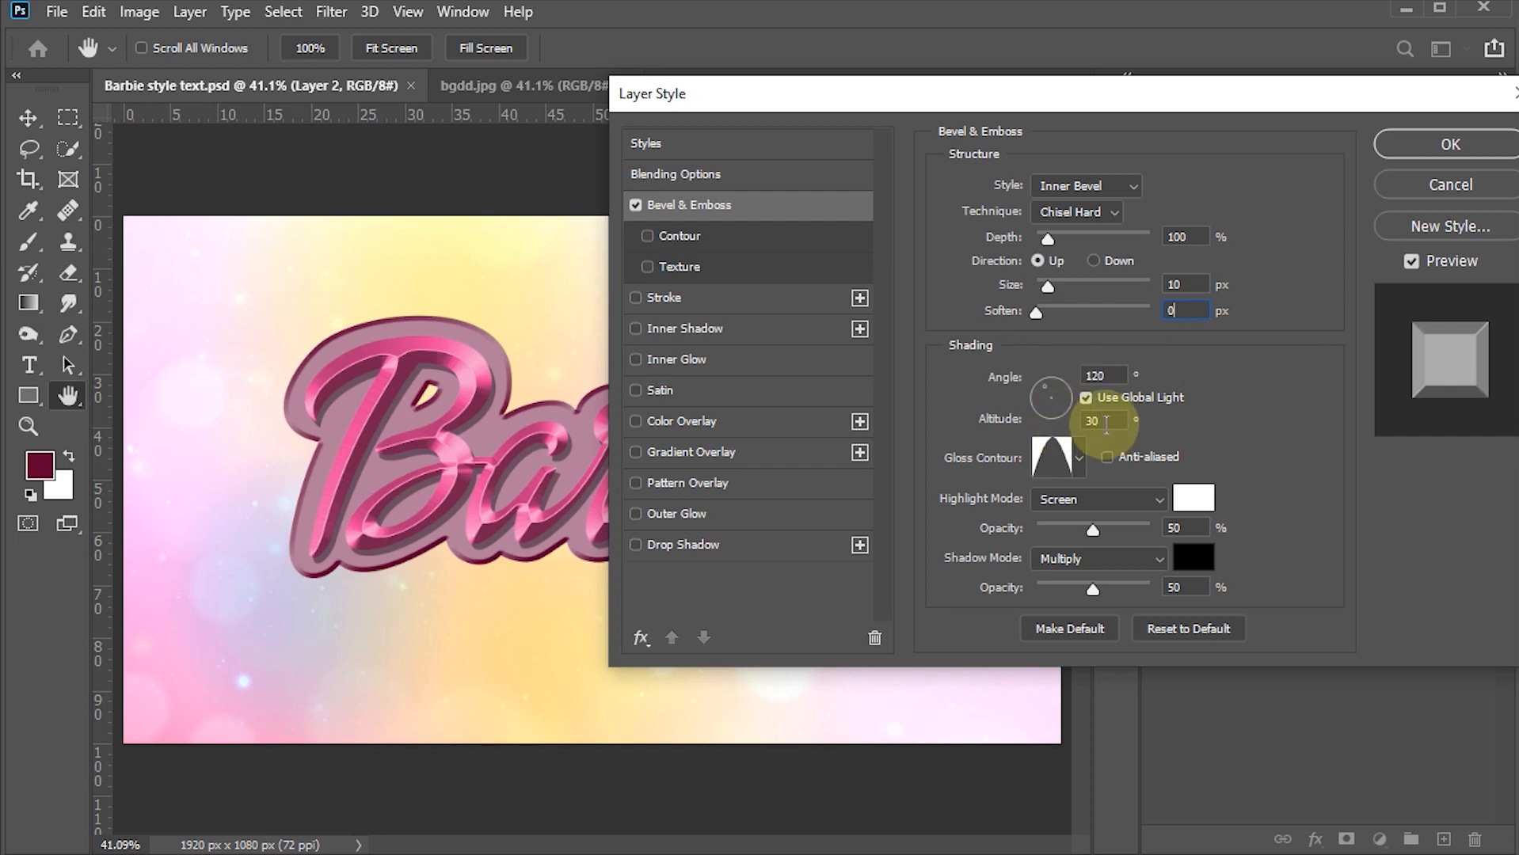
- Set the gloss contour of Layer 2's bevel to Ring - Double
{"action": "left_click", "coordinate": [1082, 463]}
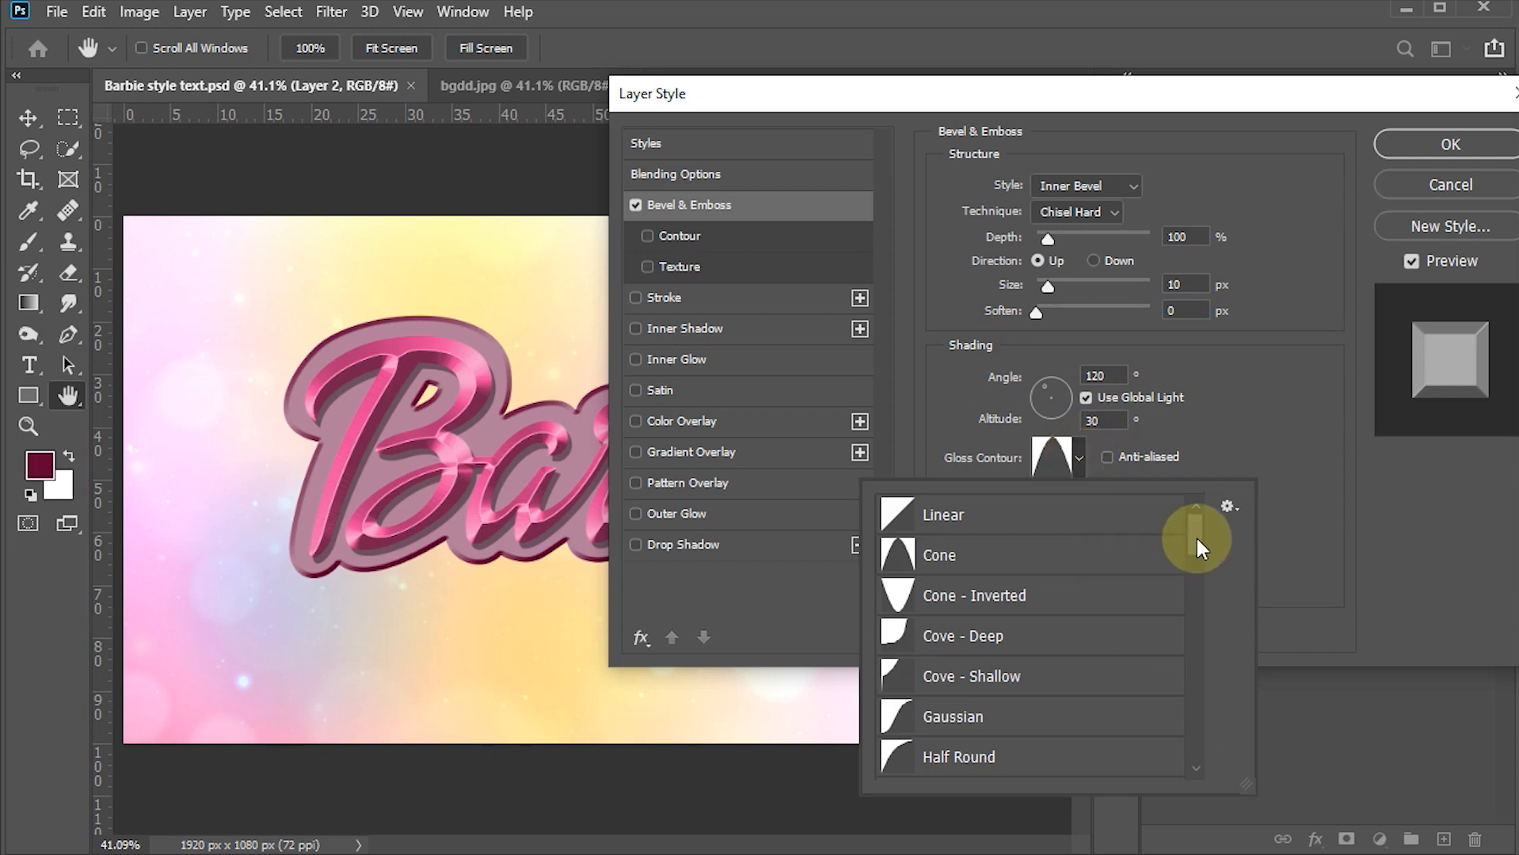
{"action": "left_click_drag", "start_coordinate": [1197, 541], "coordinate": [1196, 584]}
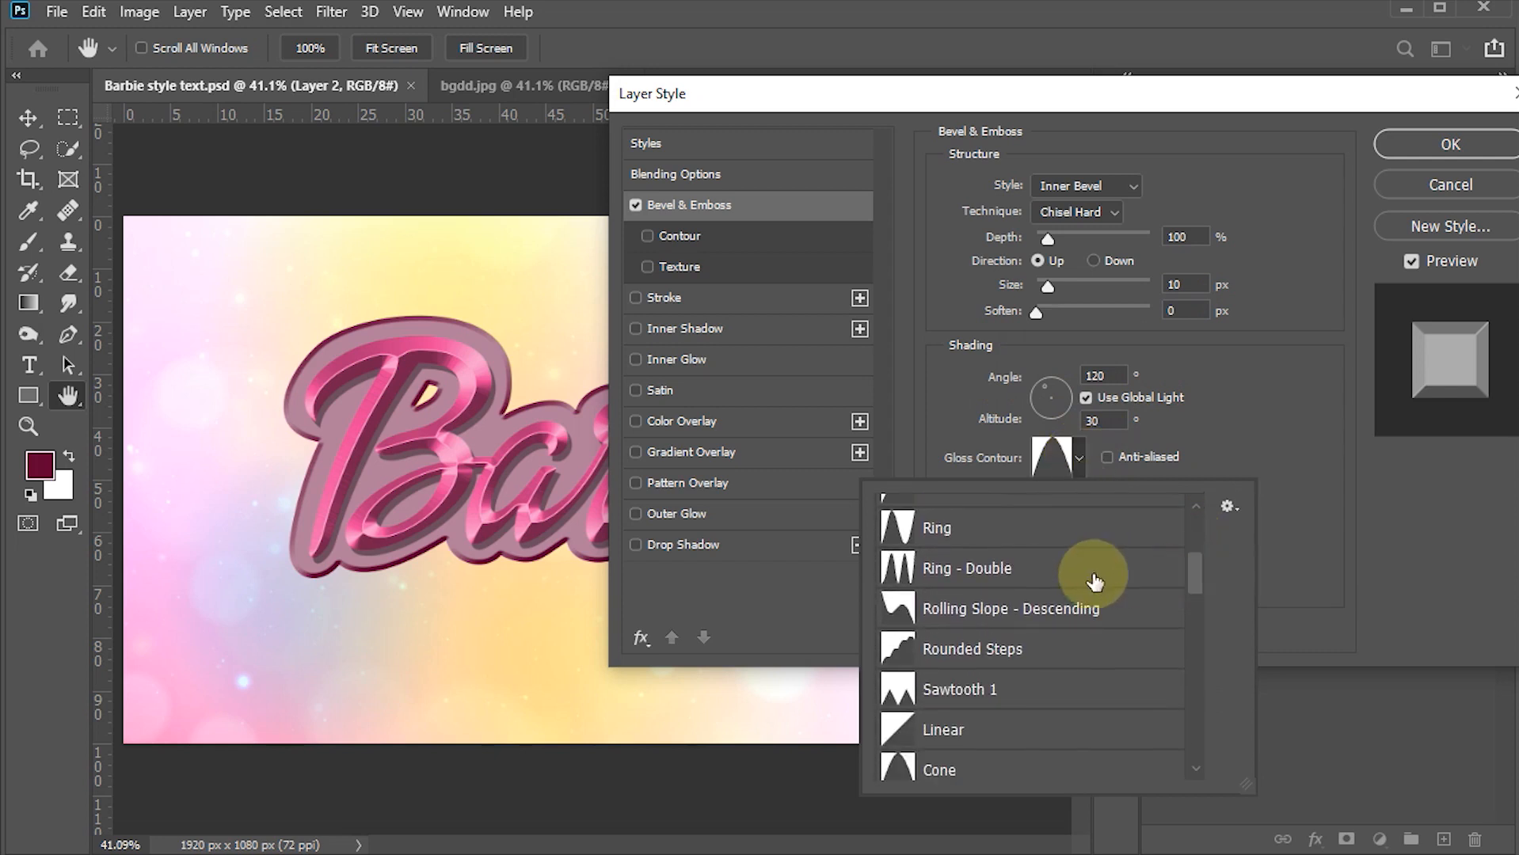
{"action": "left_click", "coordinate": [976, 571]}
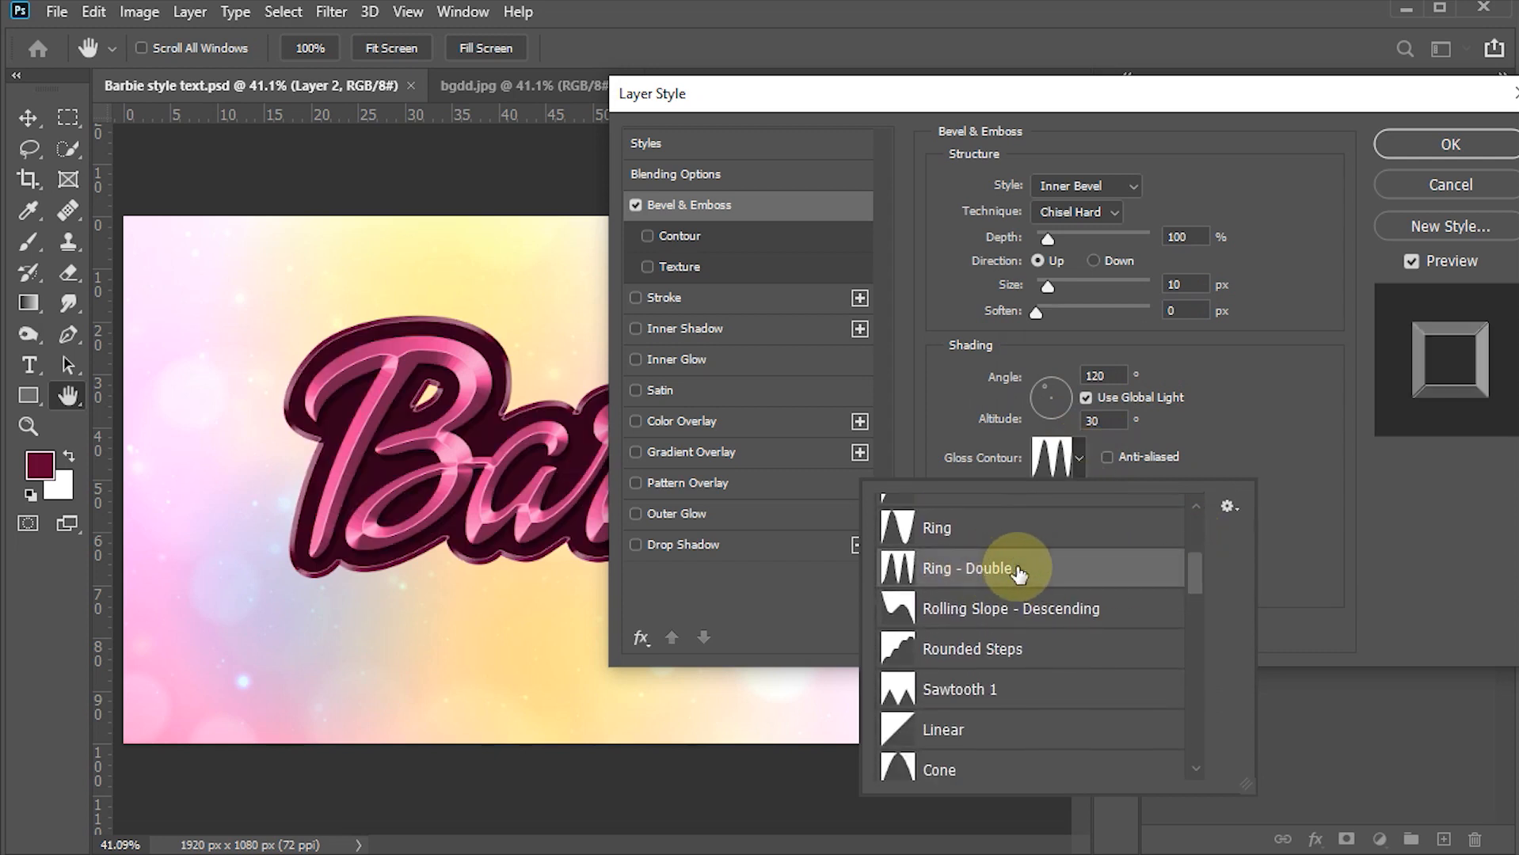
{"action": "left_click", "coordinate": [1264, 424]}
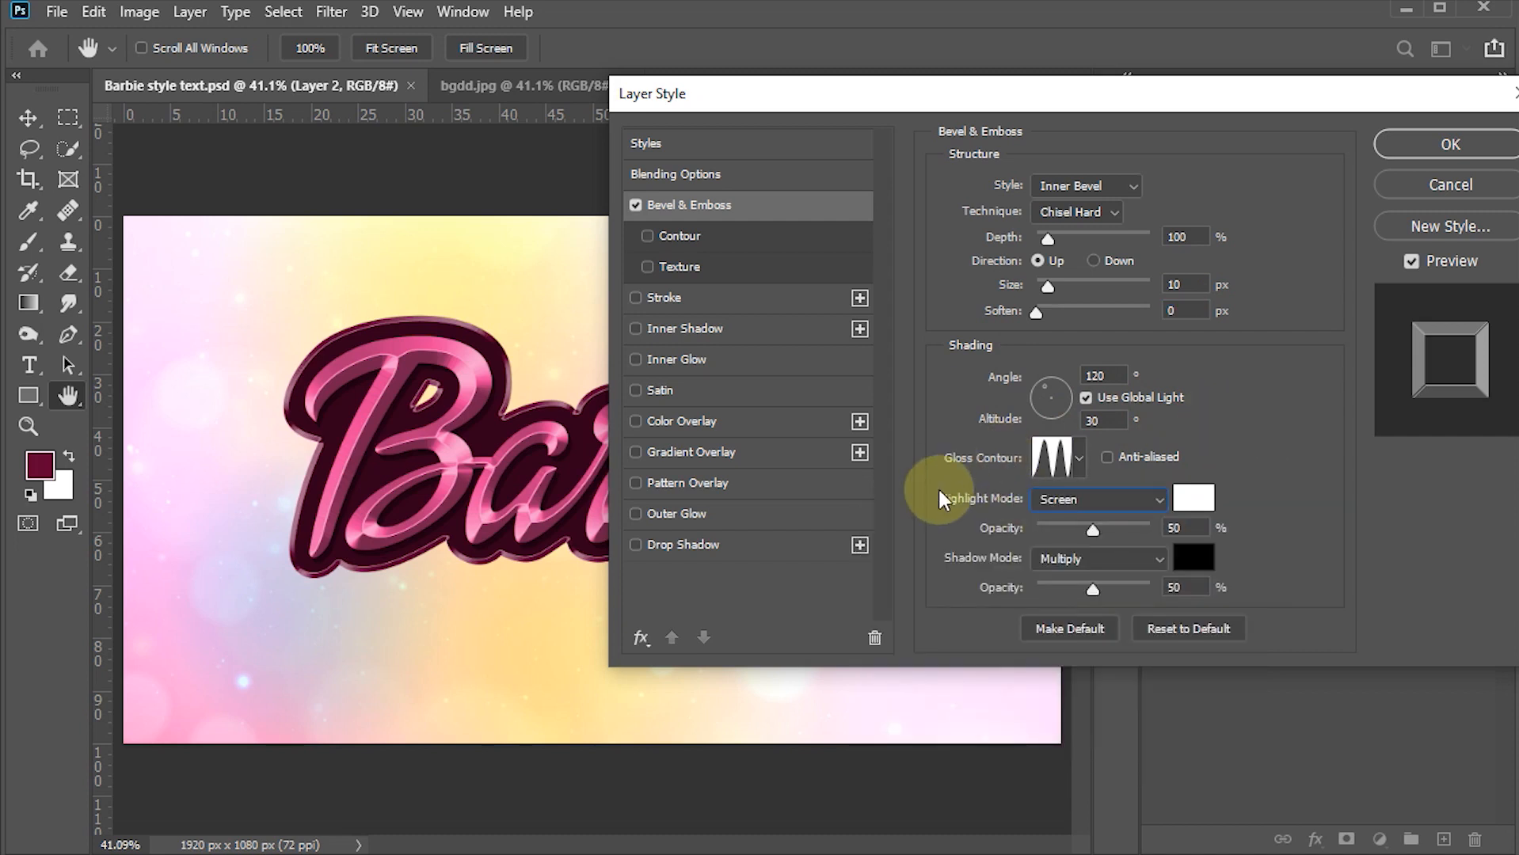
- Set the bevel's highlight mode to Linear Dodge (Add) with 60% opacity
{"action": "left_click", "coordinate": [1158, 499]}
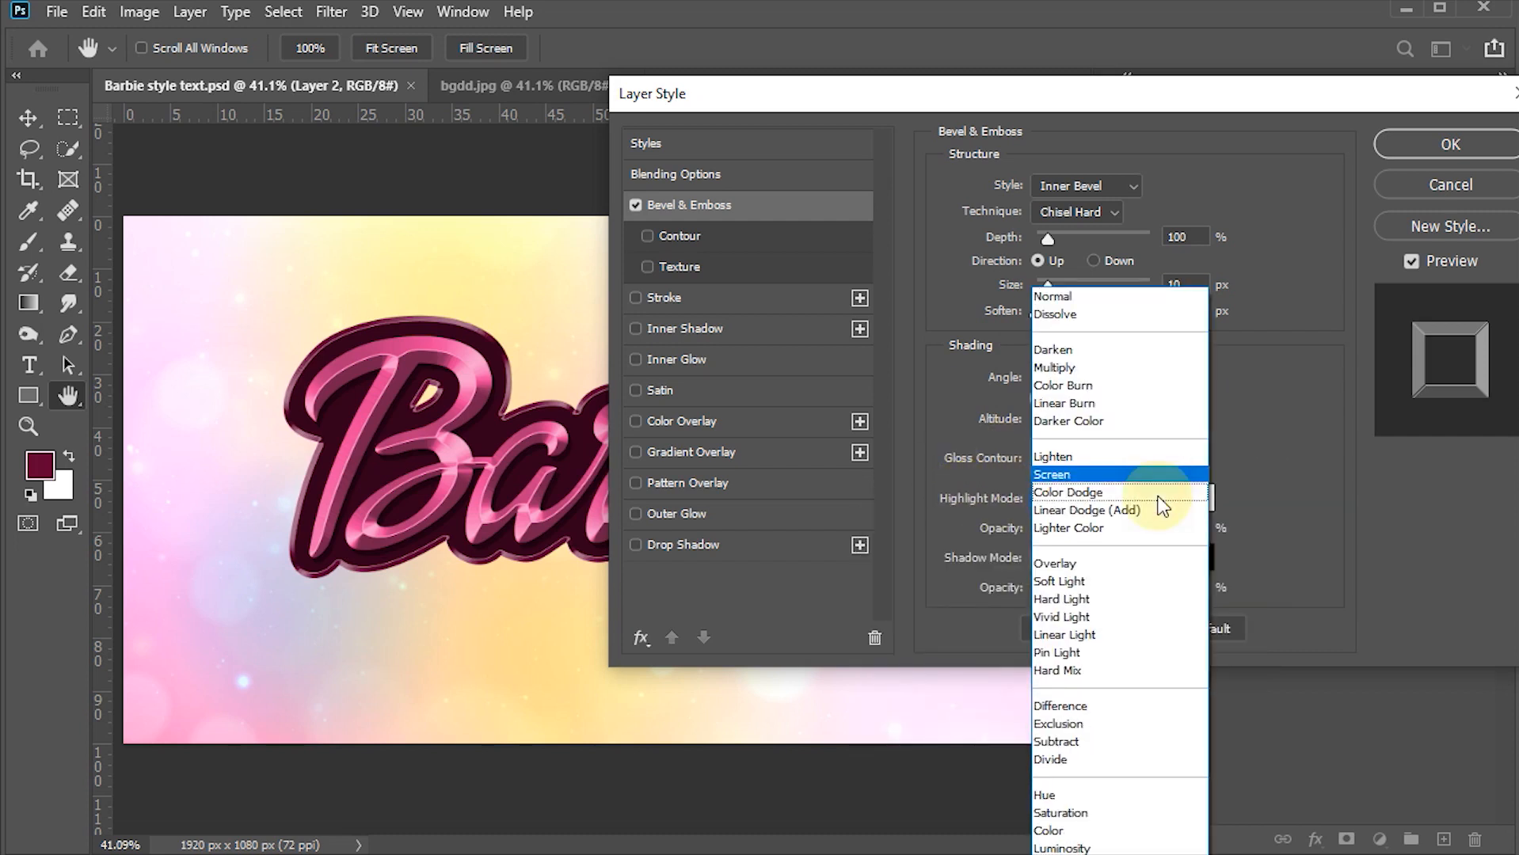
{"action": "left_click", "coordinate": [1091, 512]}
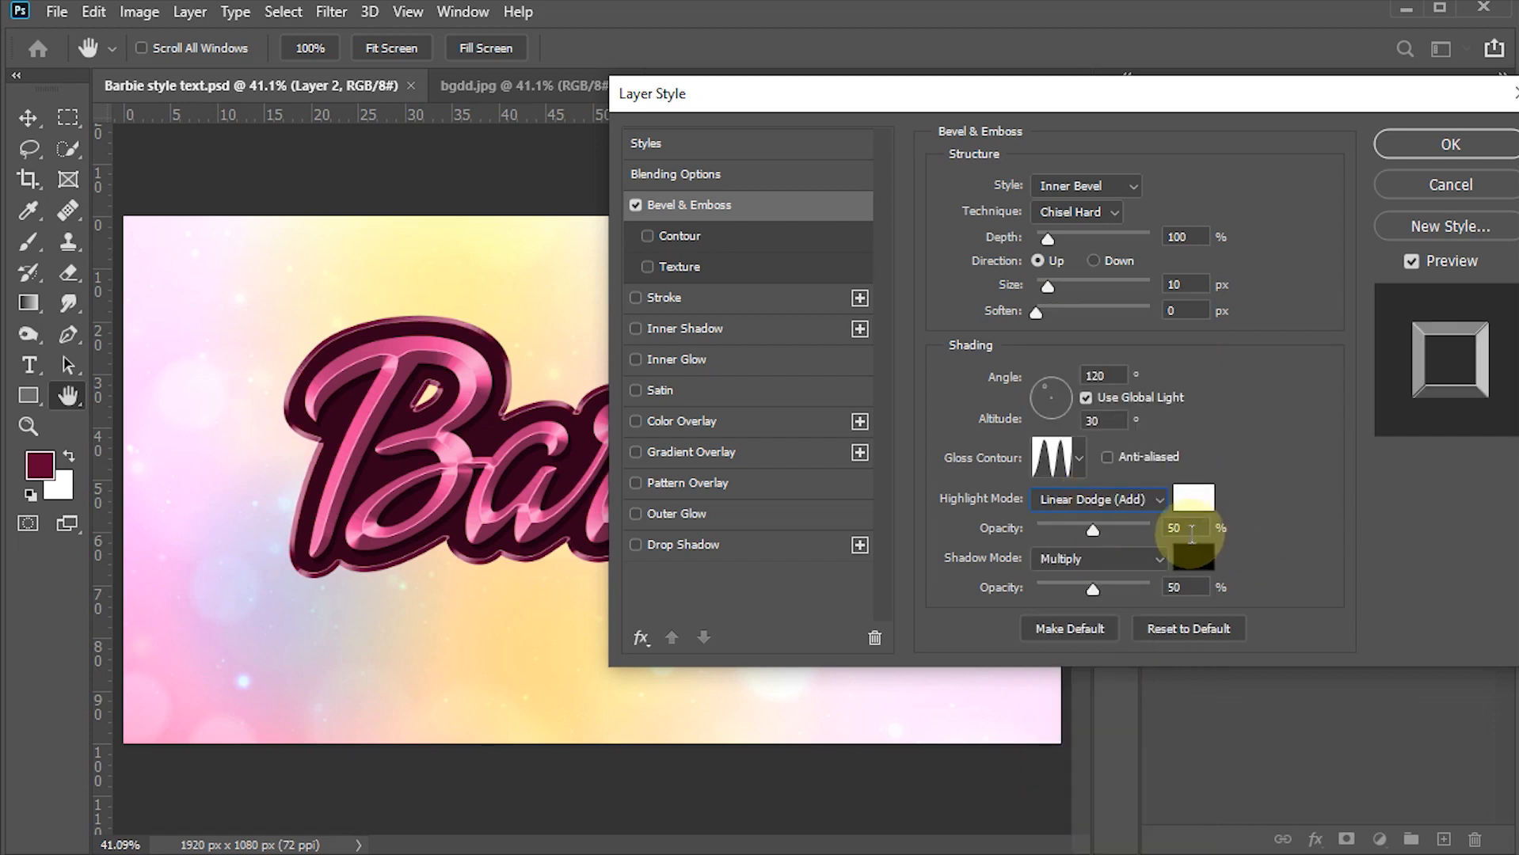
{"action": "left_click", "coordinate": [1157, 528]}
{"action": "type", "text": "60"}
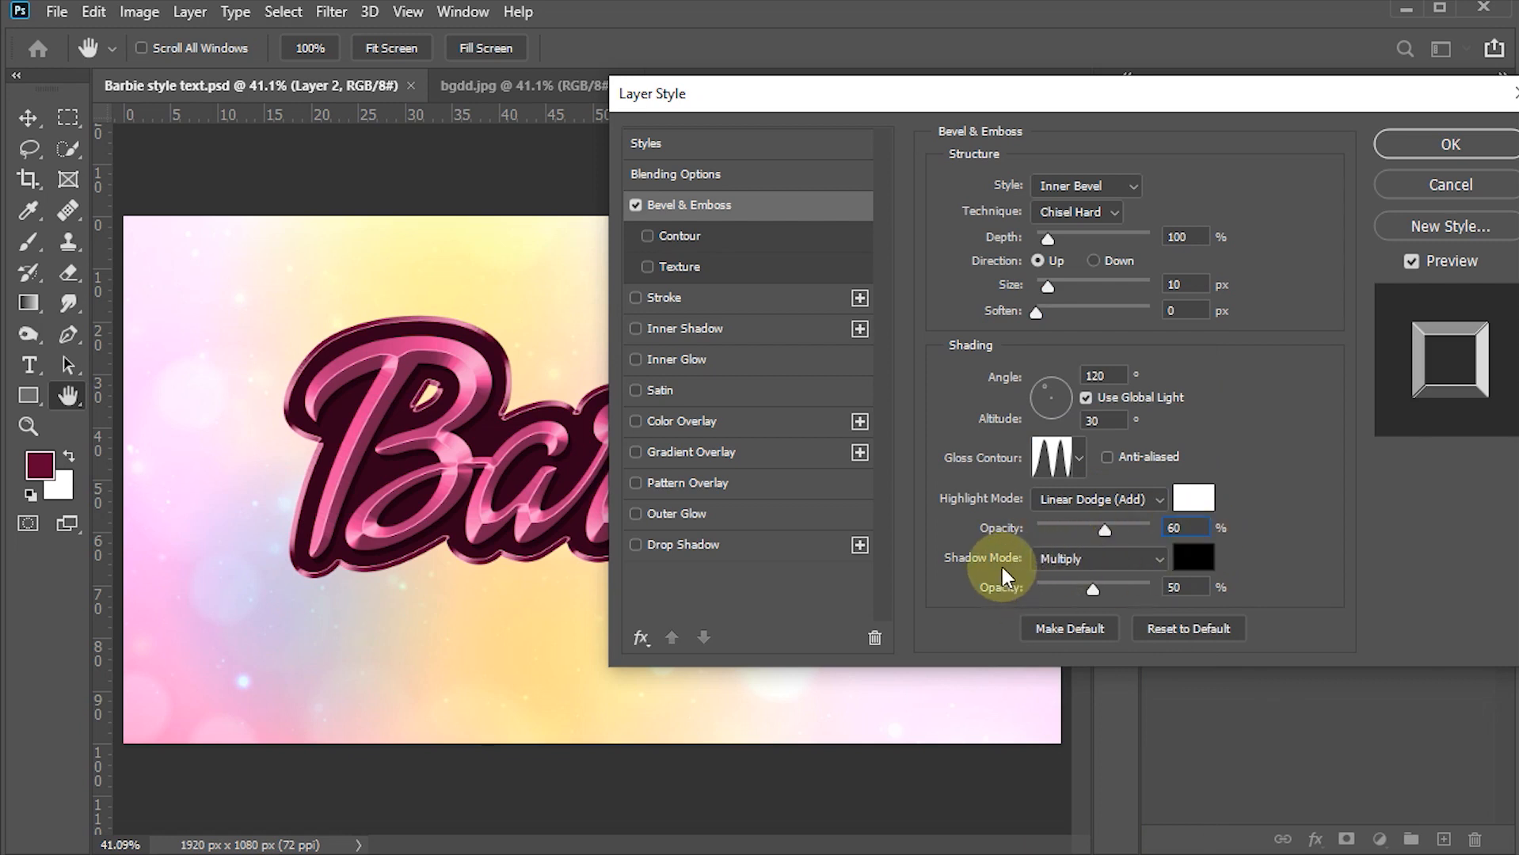
- Reduce the bevel's shadow opacity to 0%, apply the layer style to Layer 2, and save the document
{"action": "left_click_drag", "start_coordinate": [1097, 587], "coordinate": [1020, 588]}
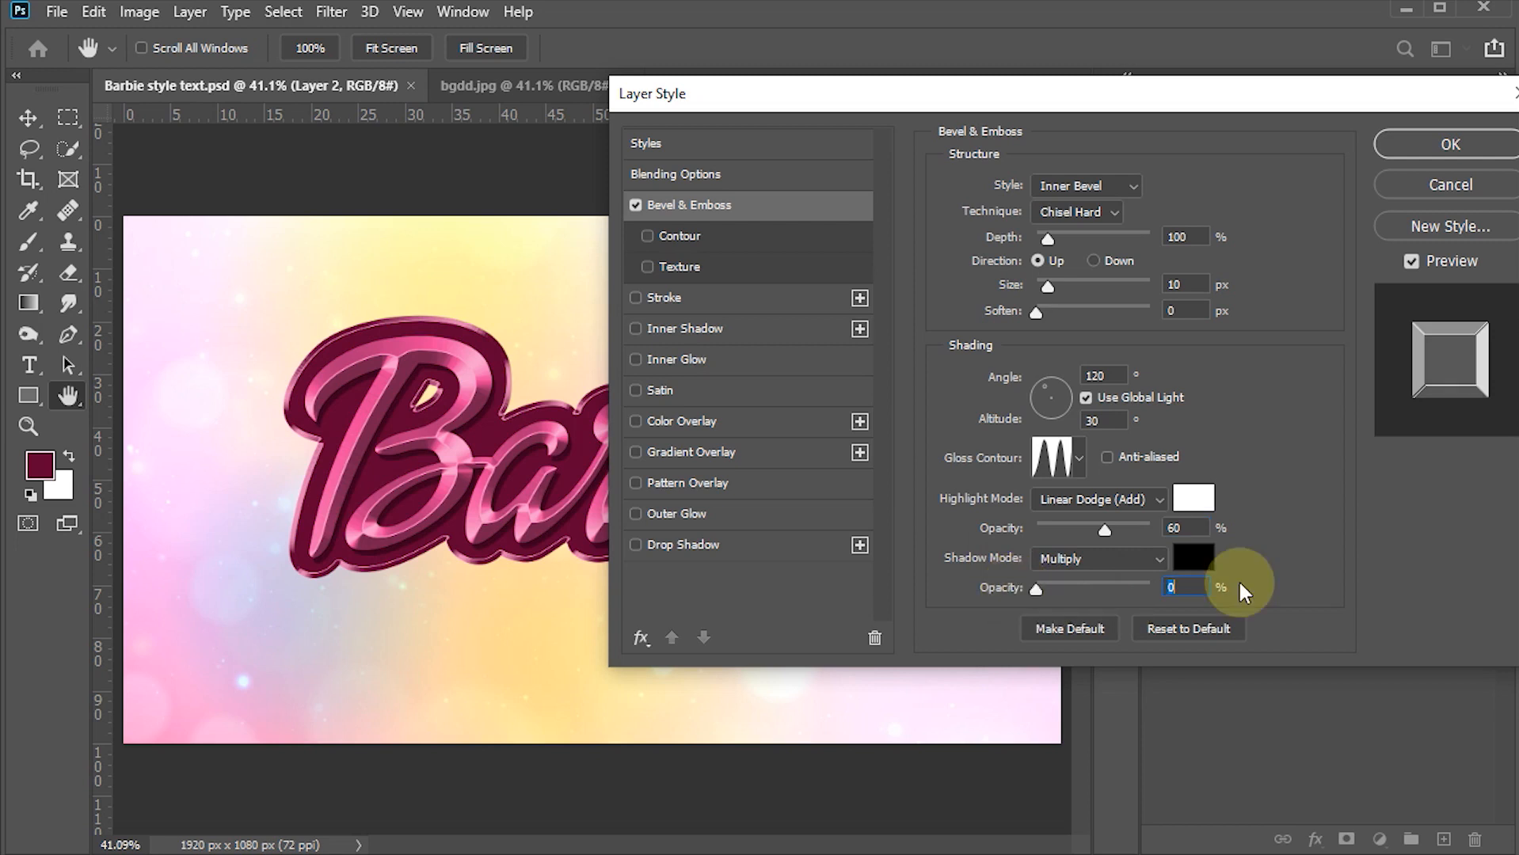
{"action": "left_click", "coordinate": [1423, 155]}
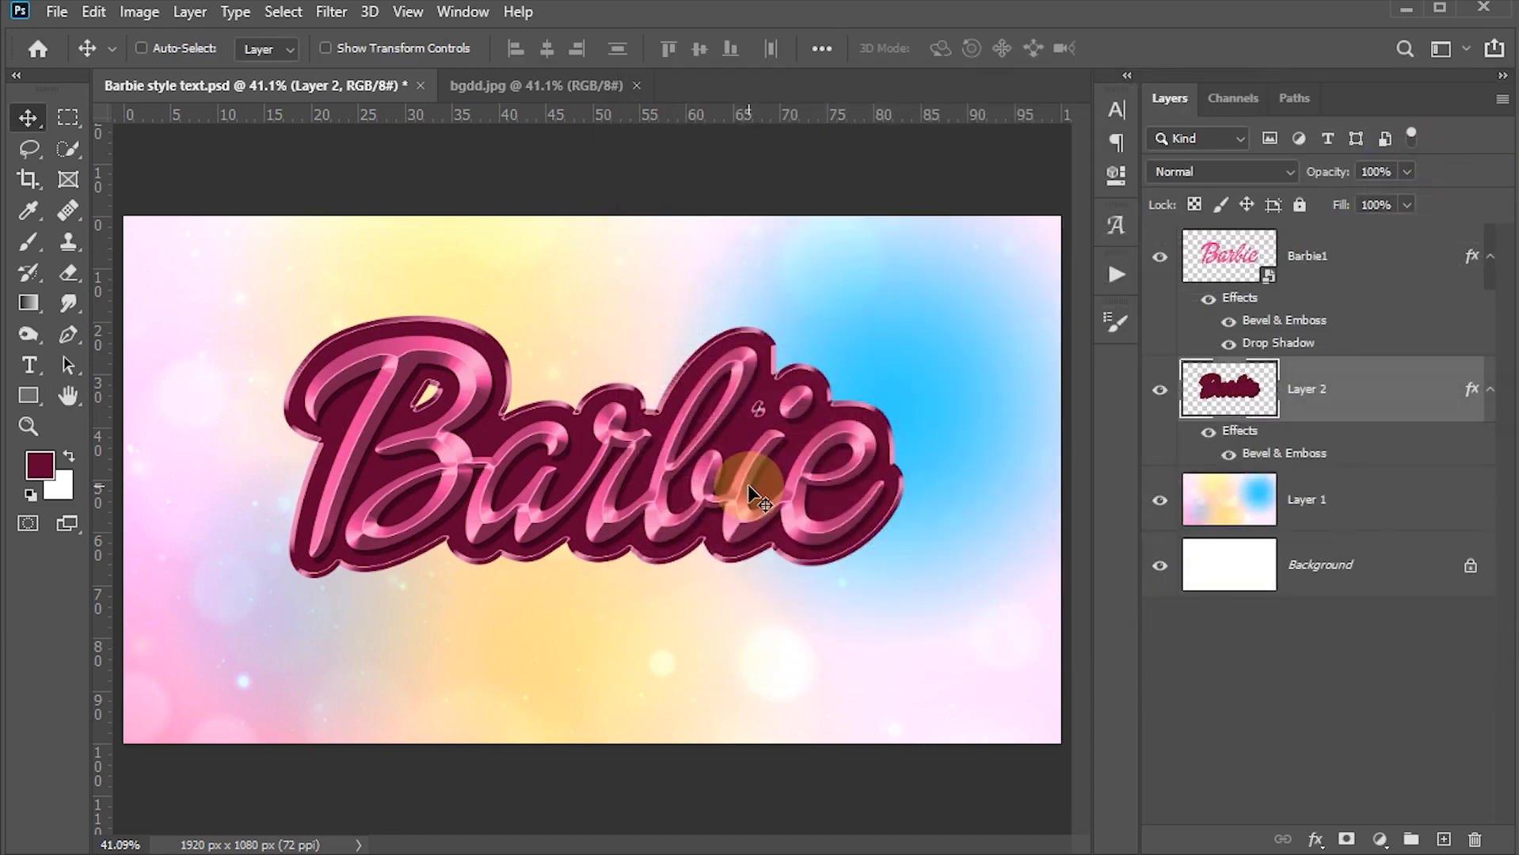
{"action": "key", "text": "ctrl+s"}
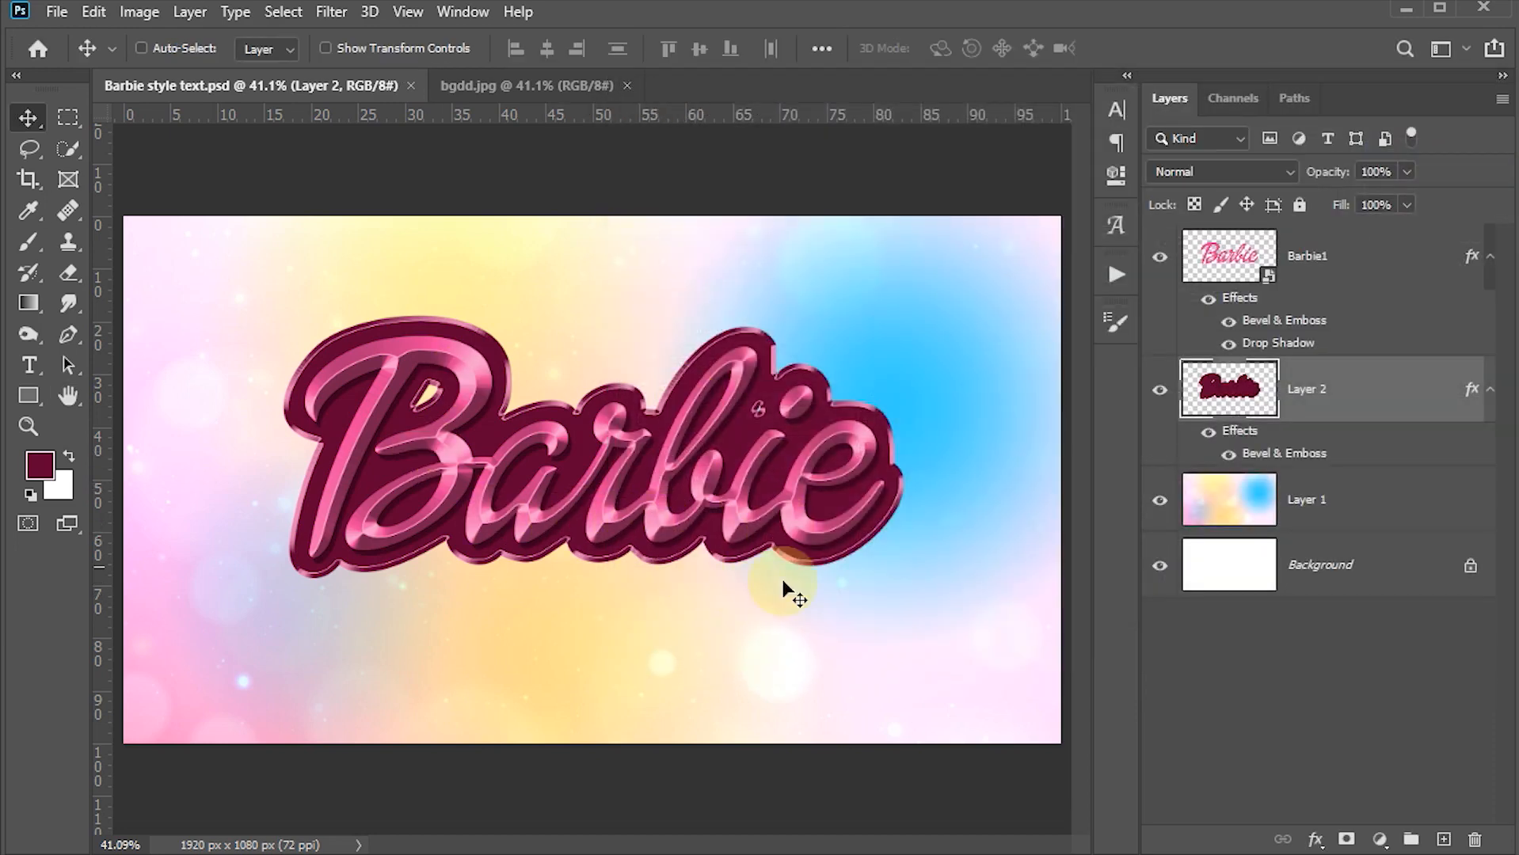
- Add an empty layer directly above the Barbie1 smart object and load the lettering's outline as a selection
{"action": "left_click", "coordinate": [1215, 265]}
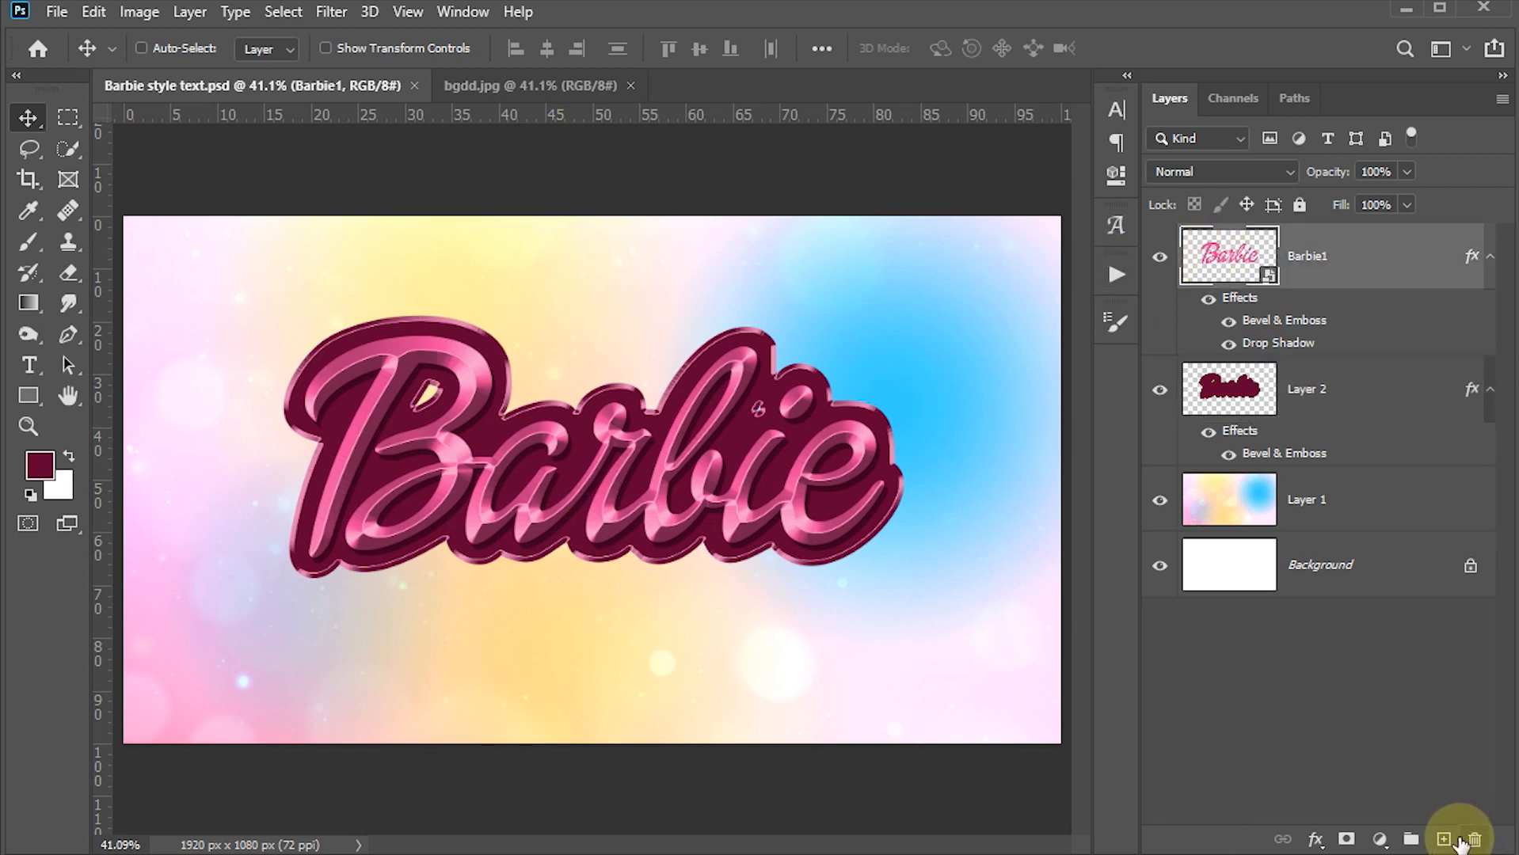
{"action": "left_click", "coordinate": [1443, 841]}
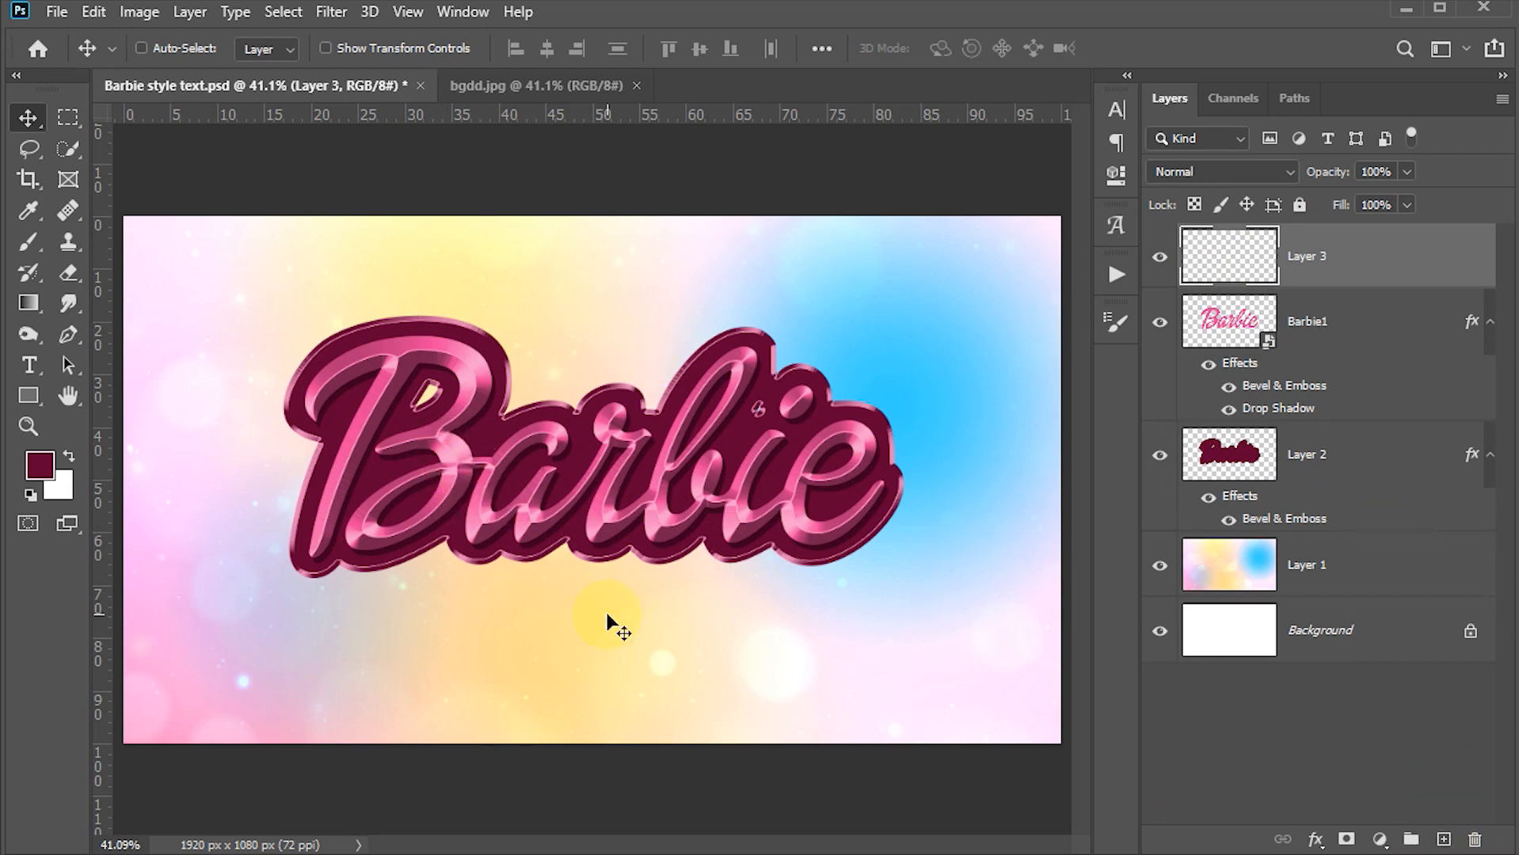
{"action": "left_click", "coordinate": [1225, 334], "text": "ctrl"}
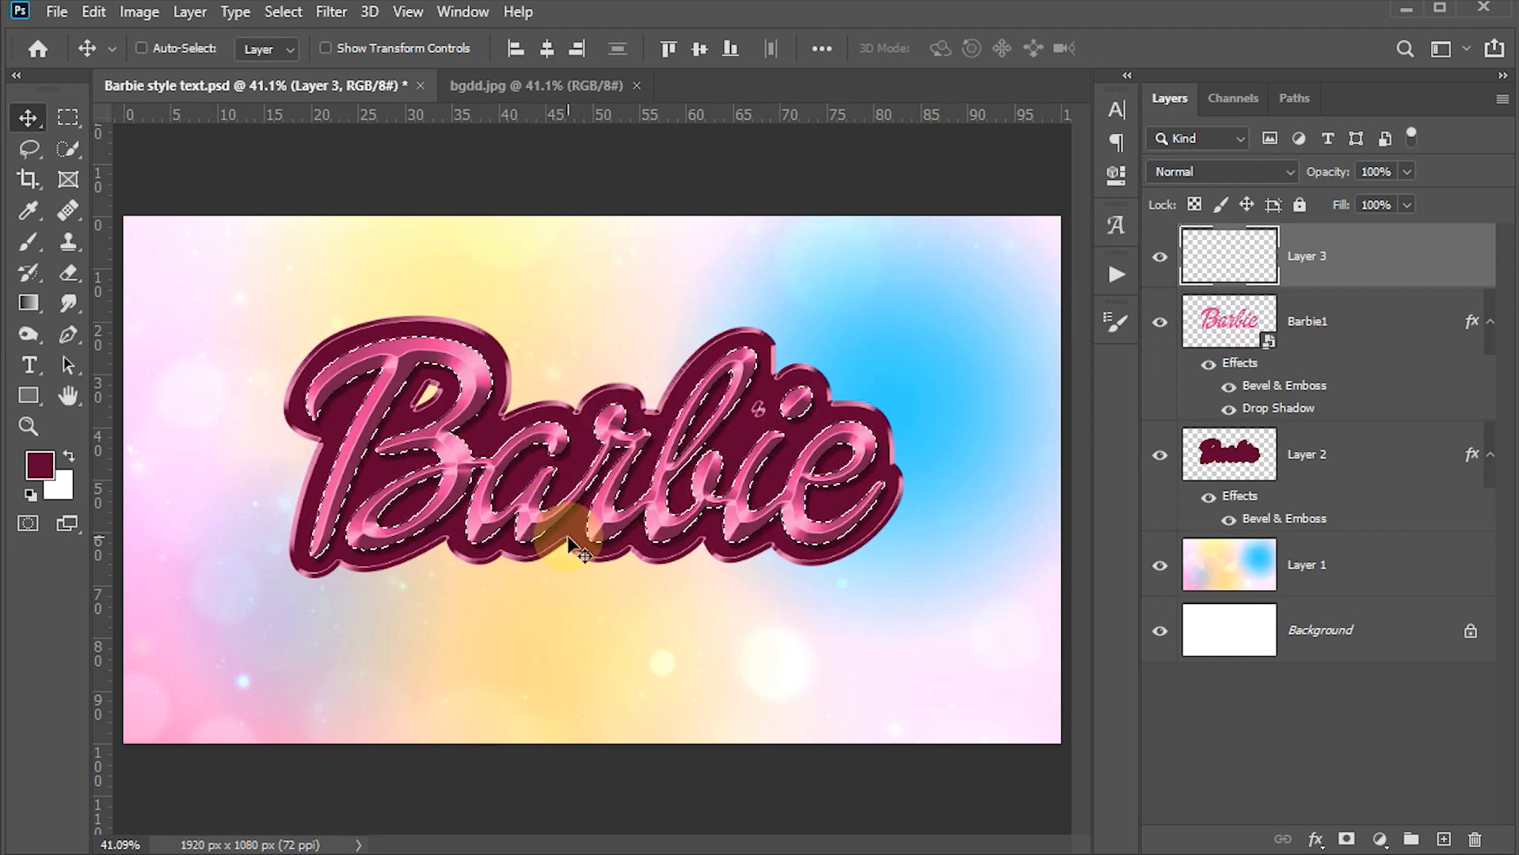
- Expand the lettering selection by 14 pixels
{"action": "left_click", "coordinate": [283, 13]}
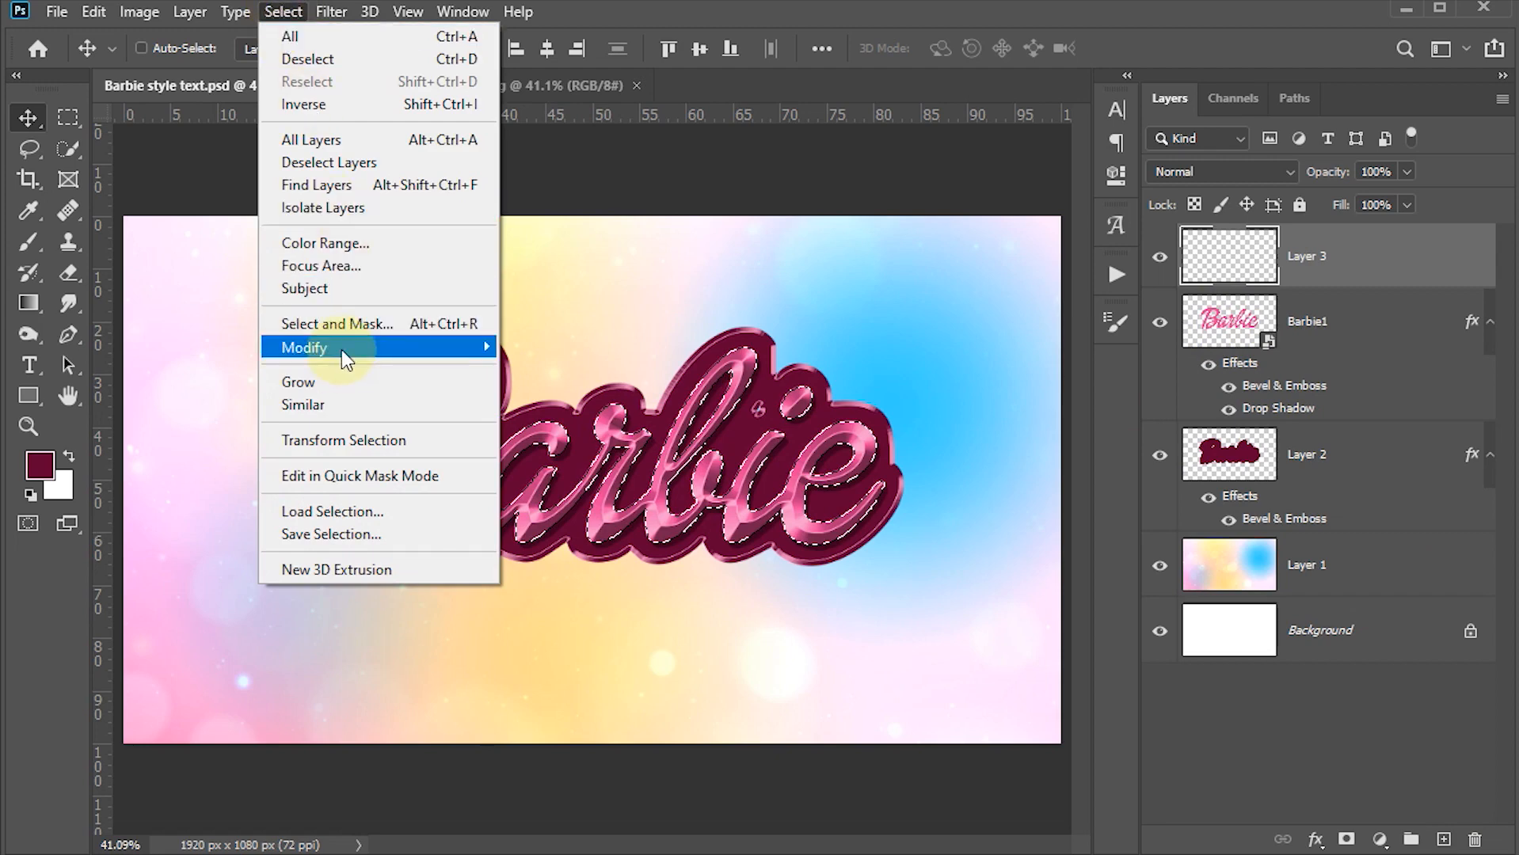
{"action": "mouse_move", "coordinate": [343, 349]}
{"action": "left_click", "coordinate": [545, 396]}
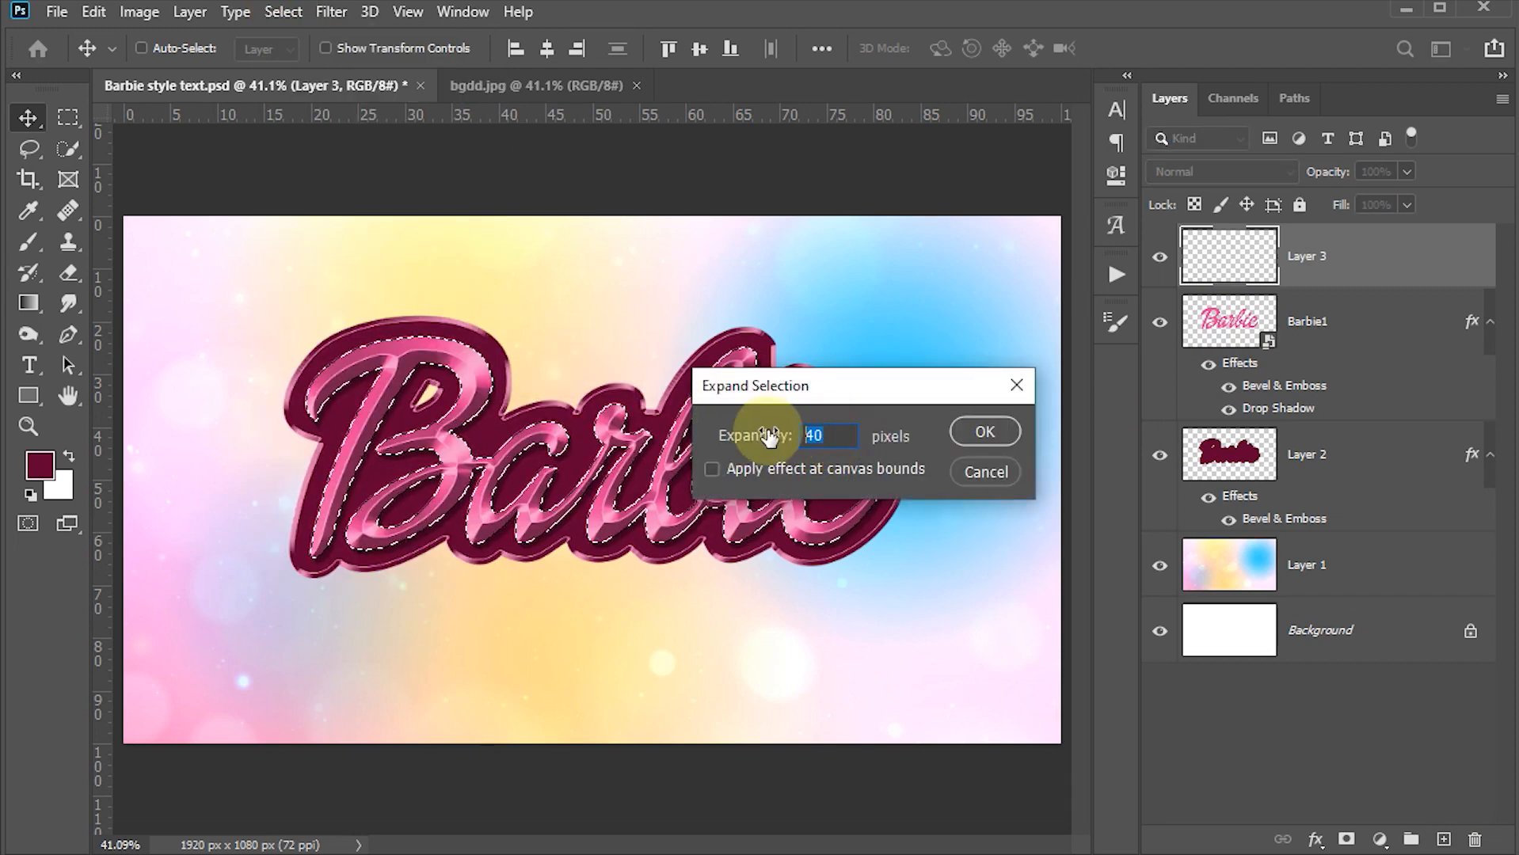
{"action": "type", "text": "14"}
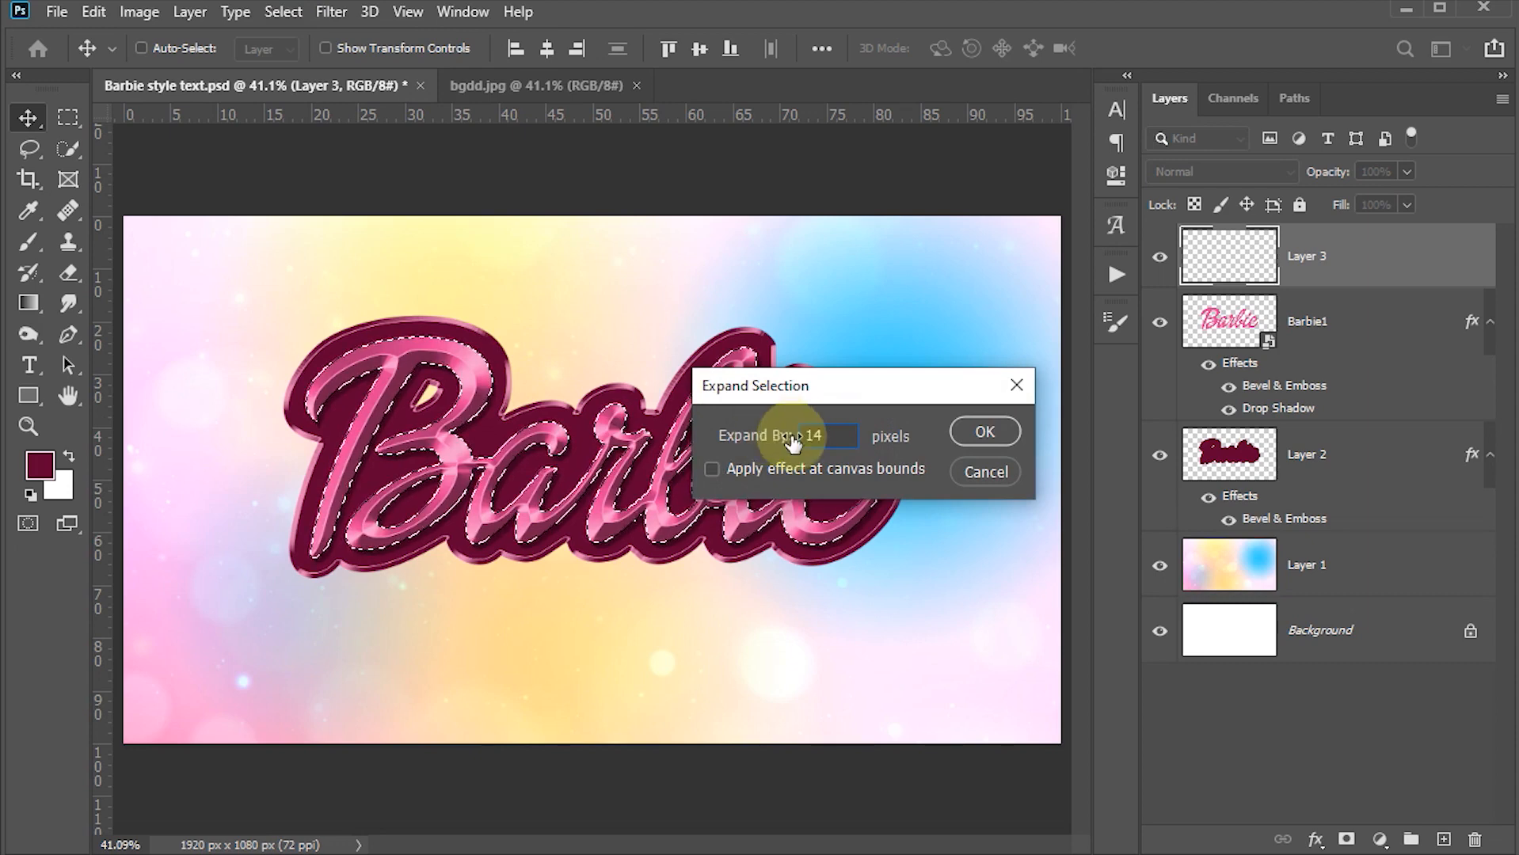
{"action": "left_click", "coordinate": [983, 433]}
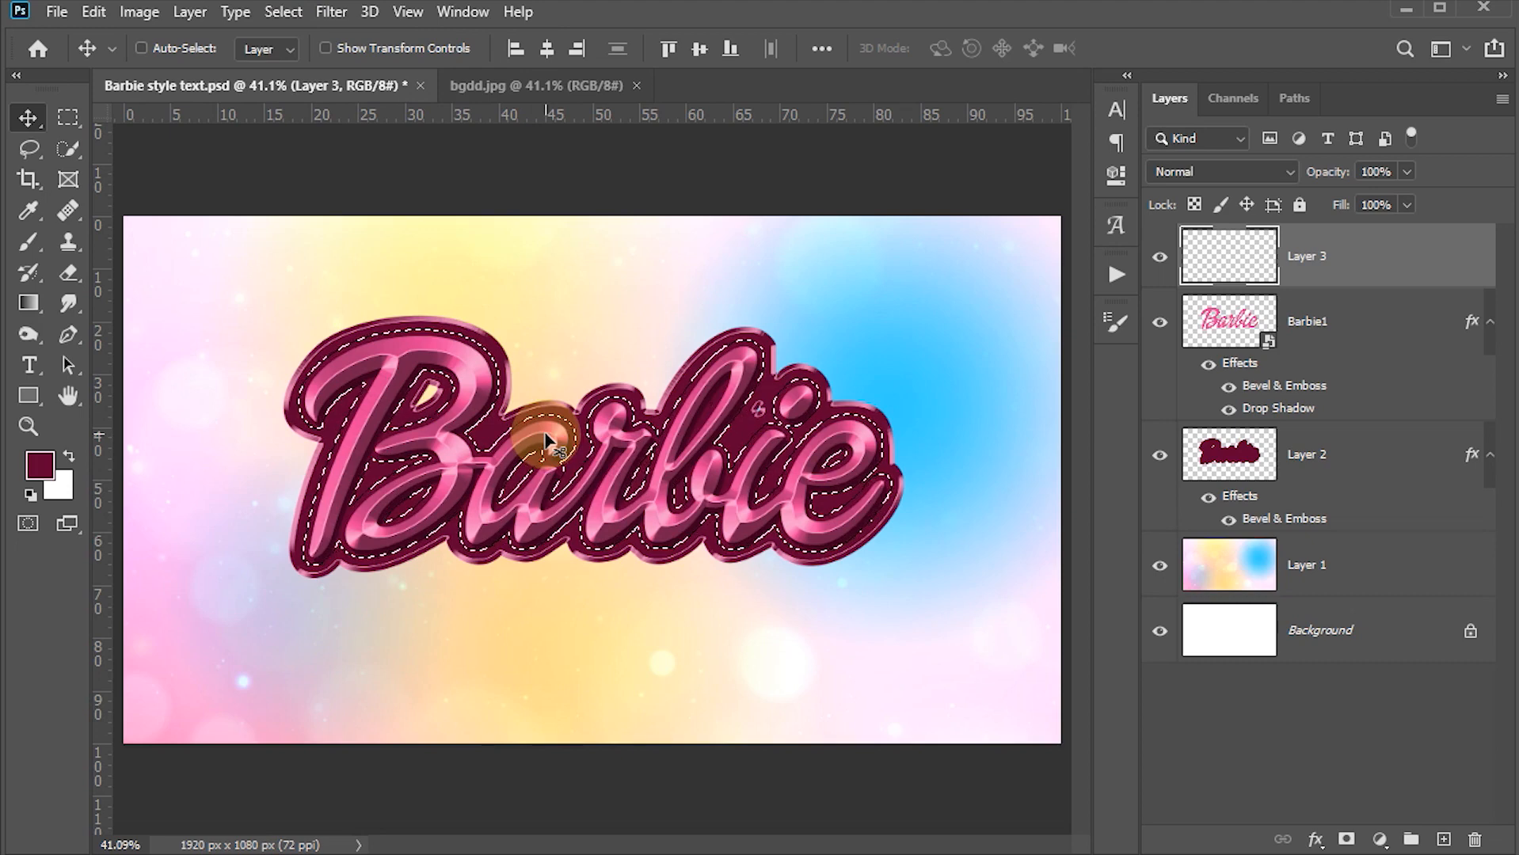
- Convert the expanded selection into a work path with a tolerance of 2 pixels
{"action": "left_click", "coordinate": [1296, 97]}
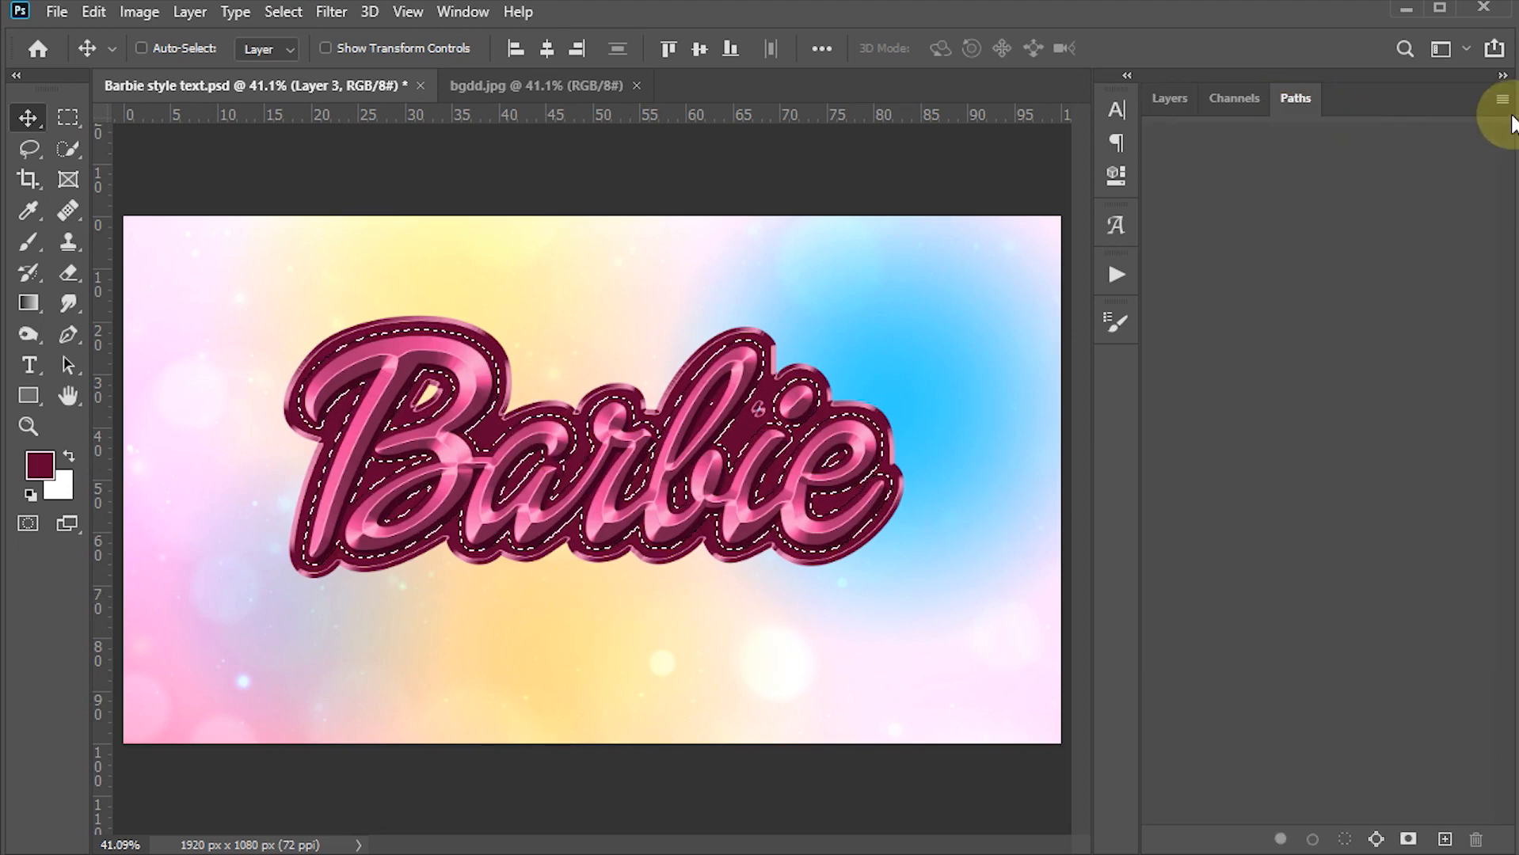
{"action": "left_click", "coordinate": [1503, 100]}
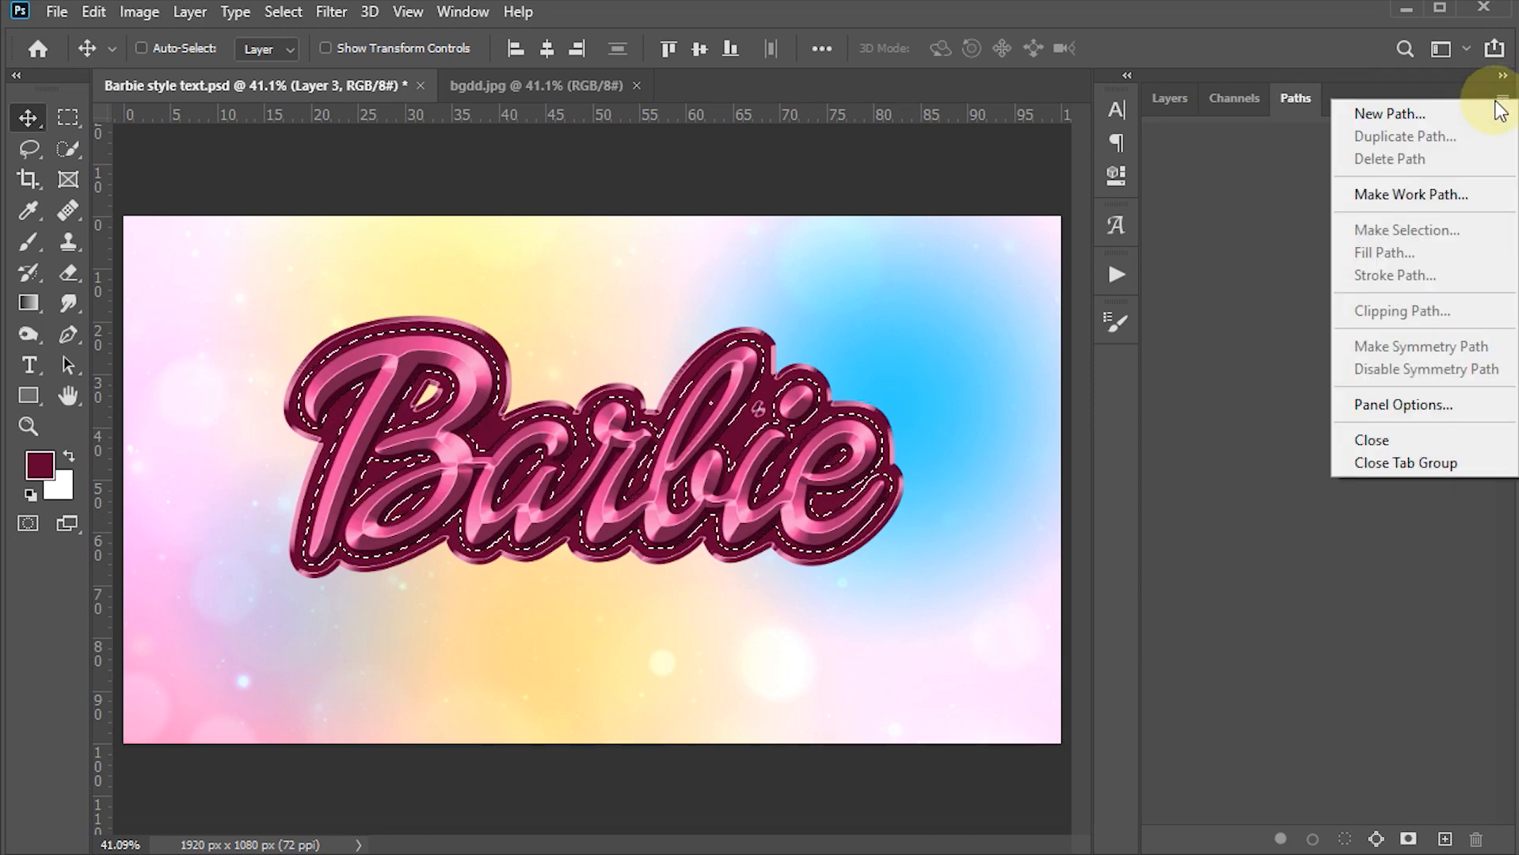
{"action": "left_click", "coordinate": [1388, 195]}
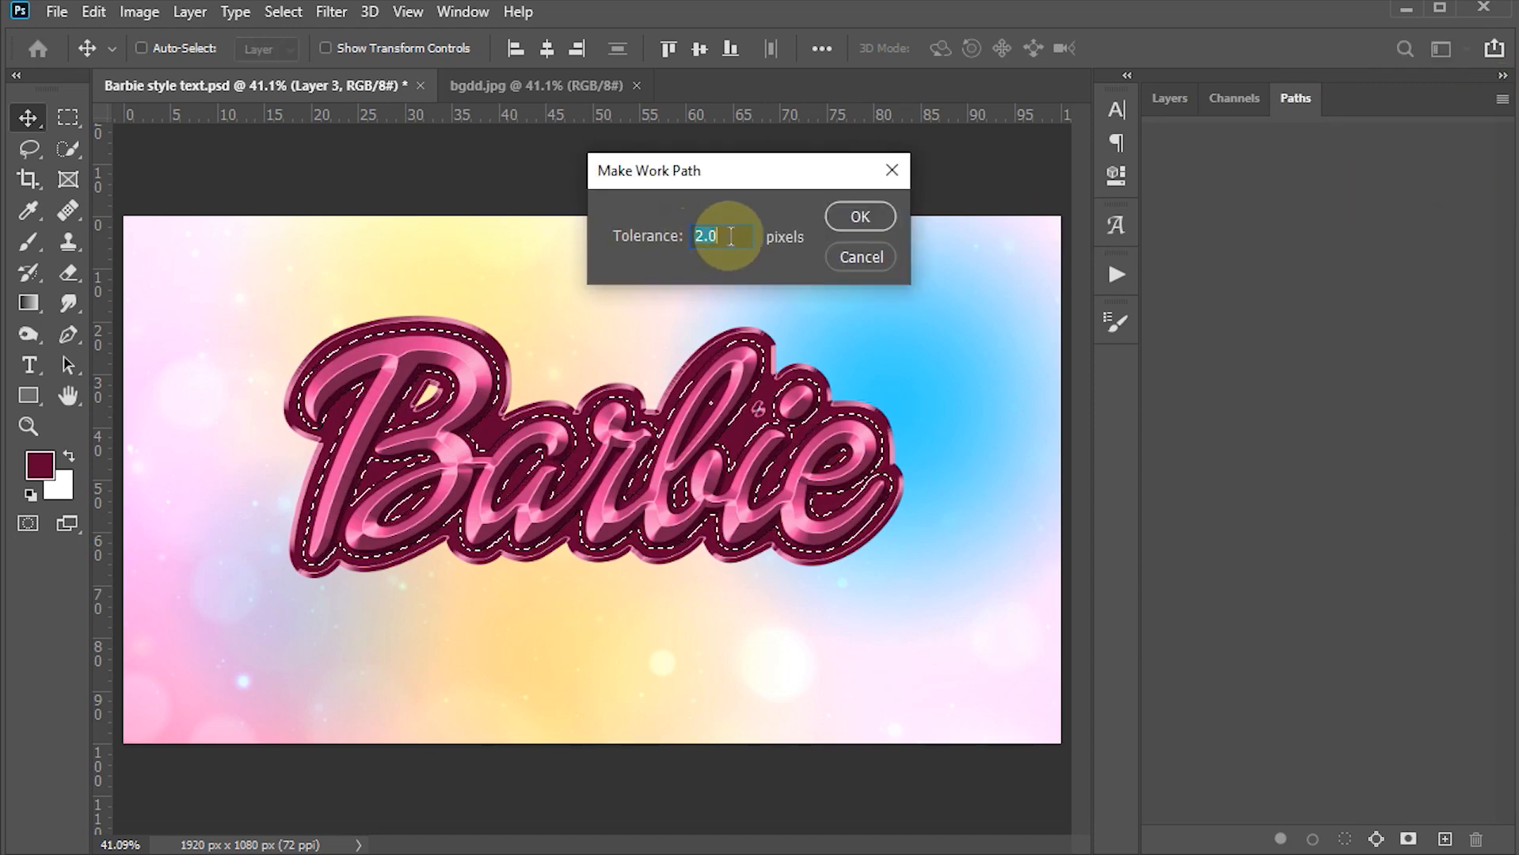
{"action": "type", "text": "2"}
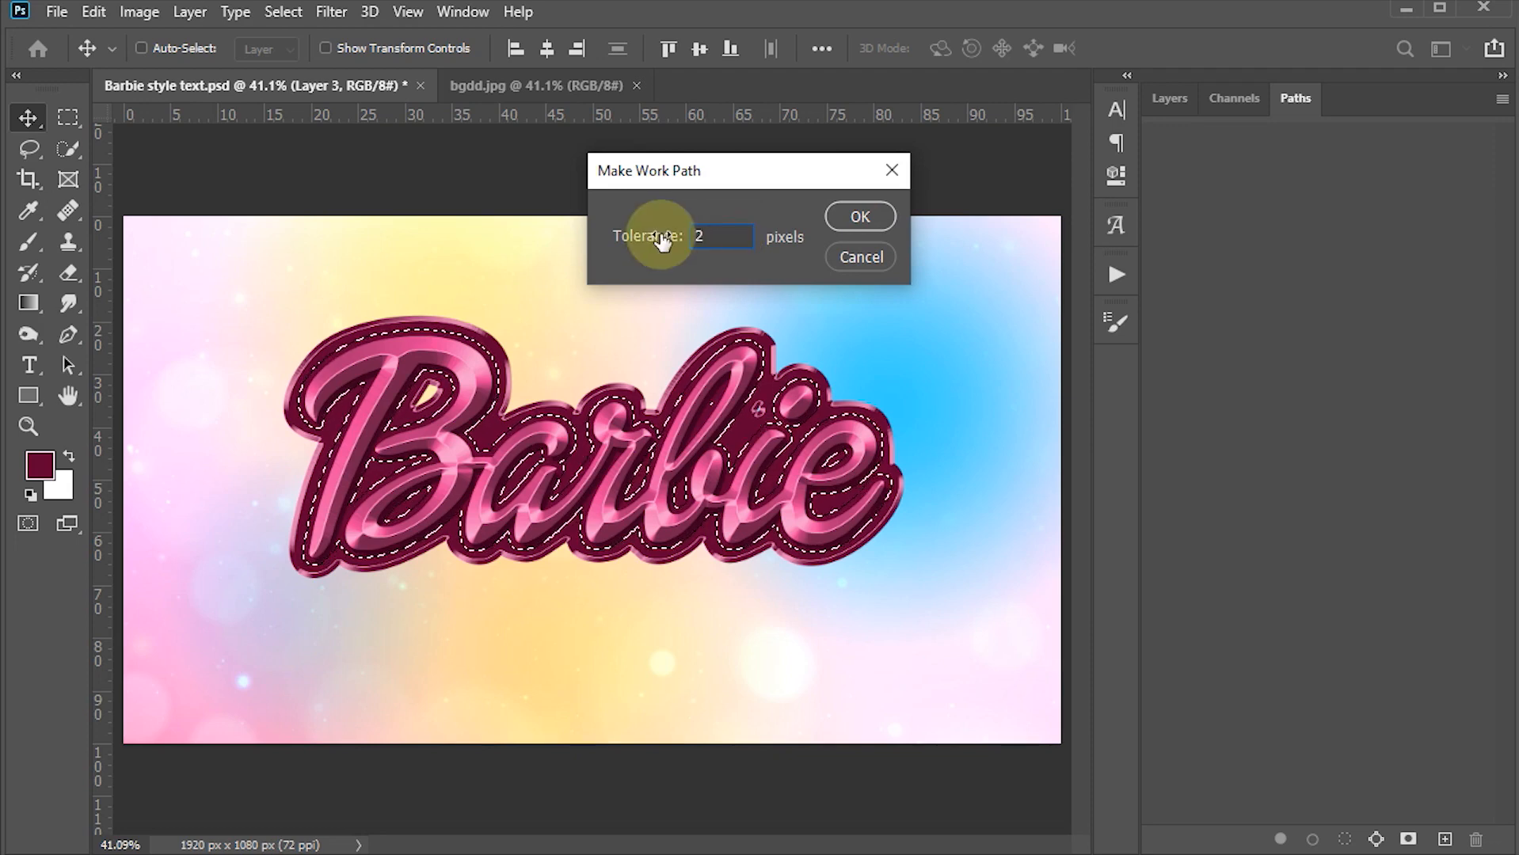
{"action": "left_click", "coordinate": [865, 219]}
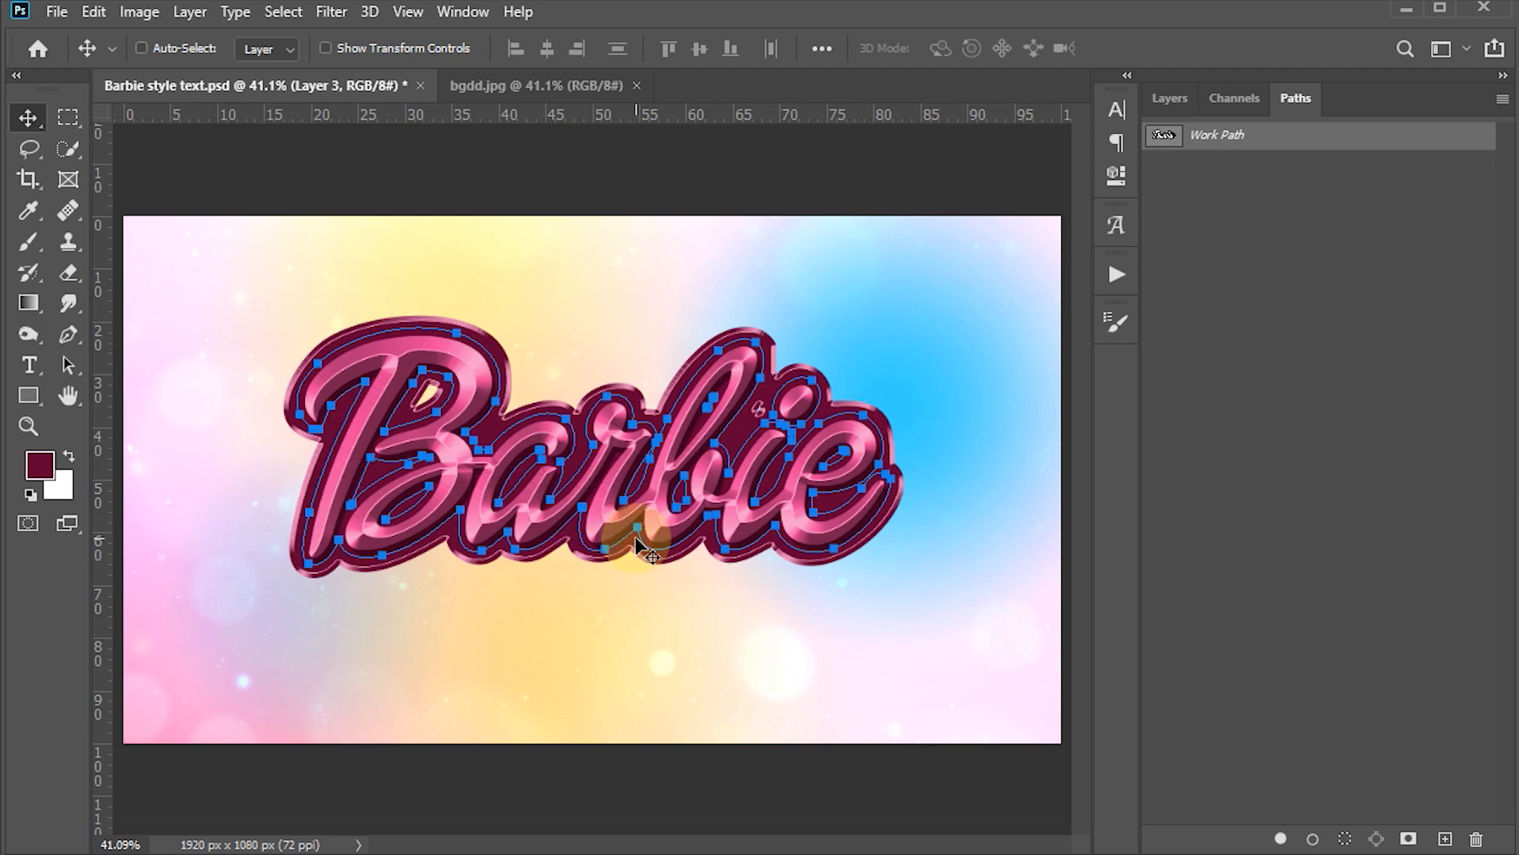
- Set up the Pencil tool with a 20 px Hard Round tip and white as the foreground colour
{"action": "key", "text": "b"}
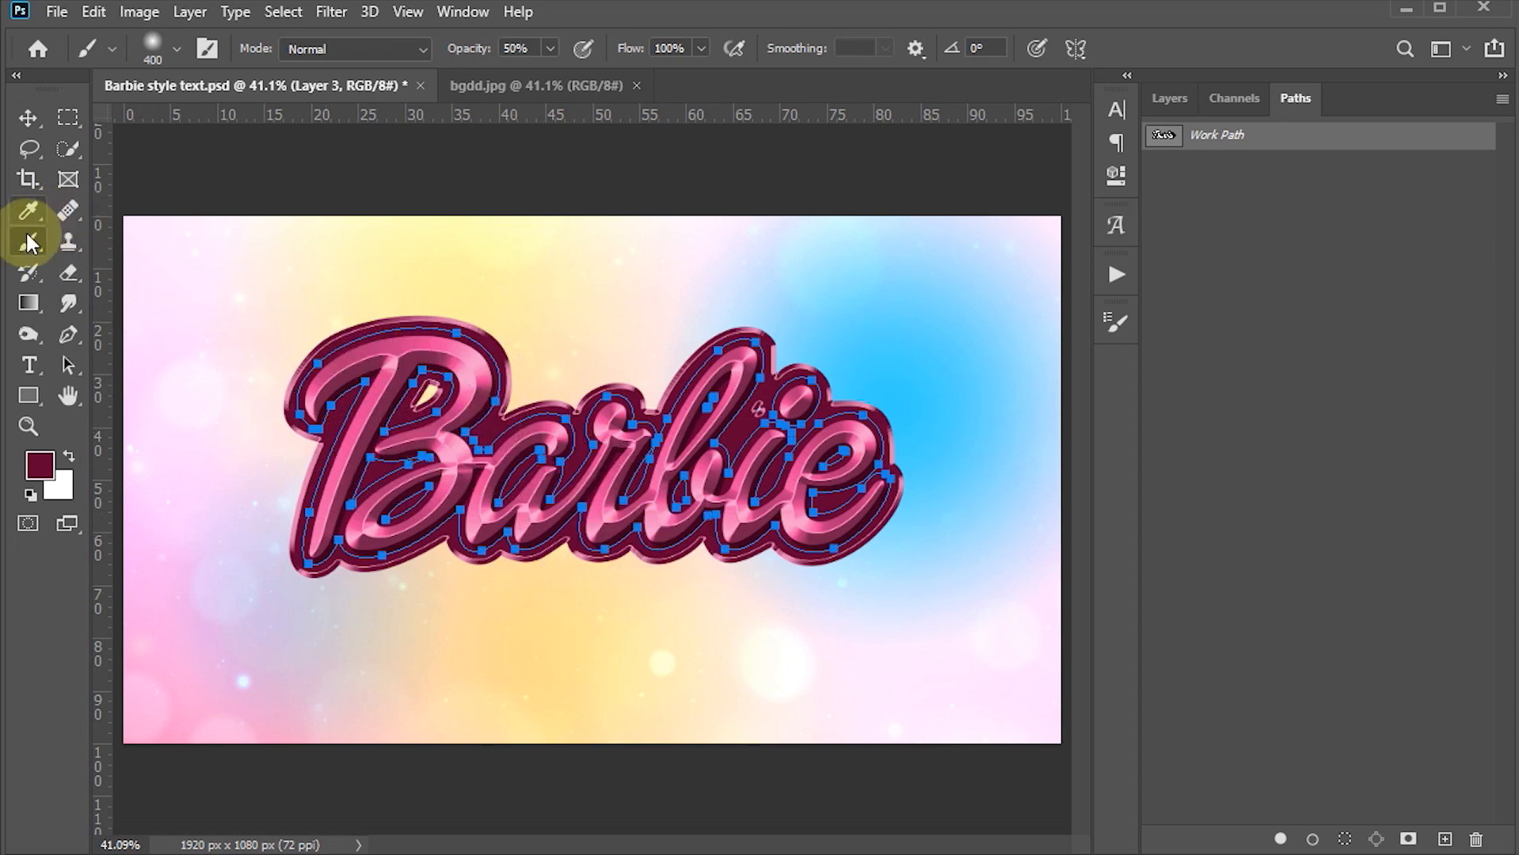
{"action": "right_click", "coordinate": [23, 243]}
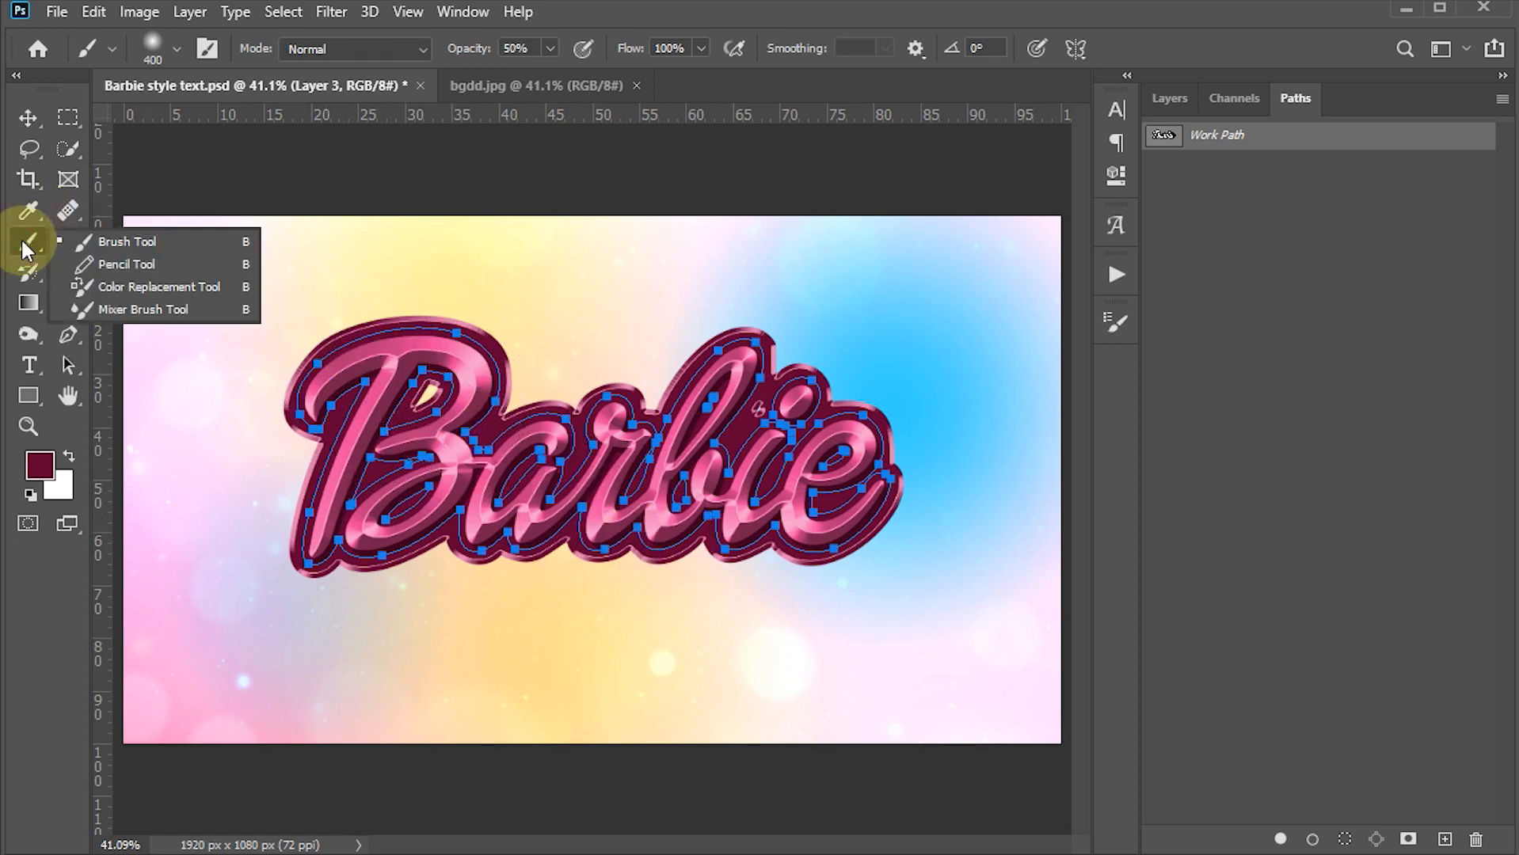
{"action": "left_click", "coordinate": [139, 266]}
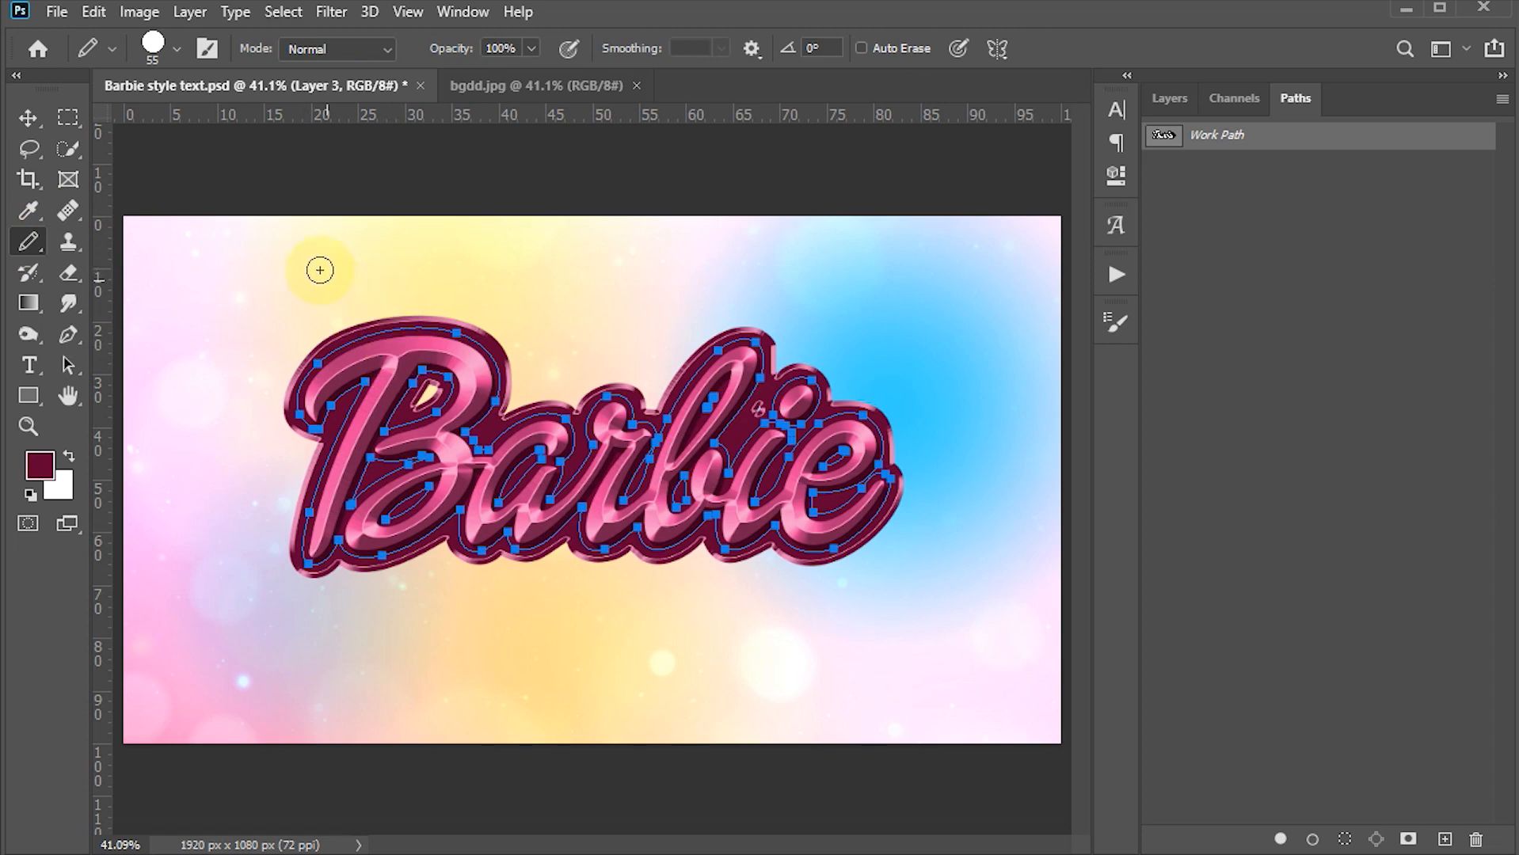
{"action": "left_click", "coordinate": [179, 49]}
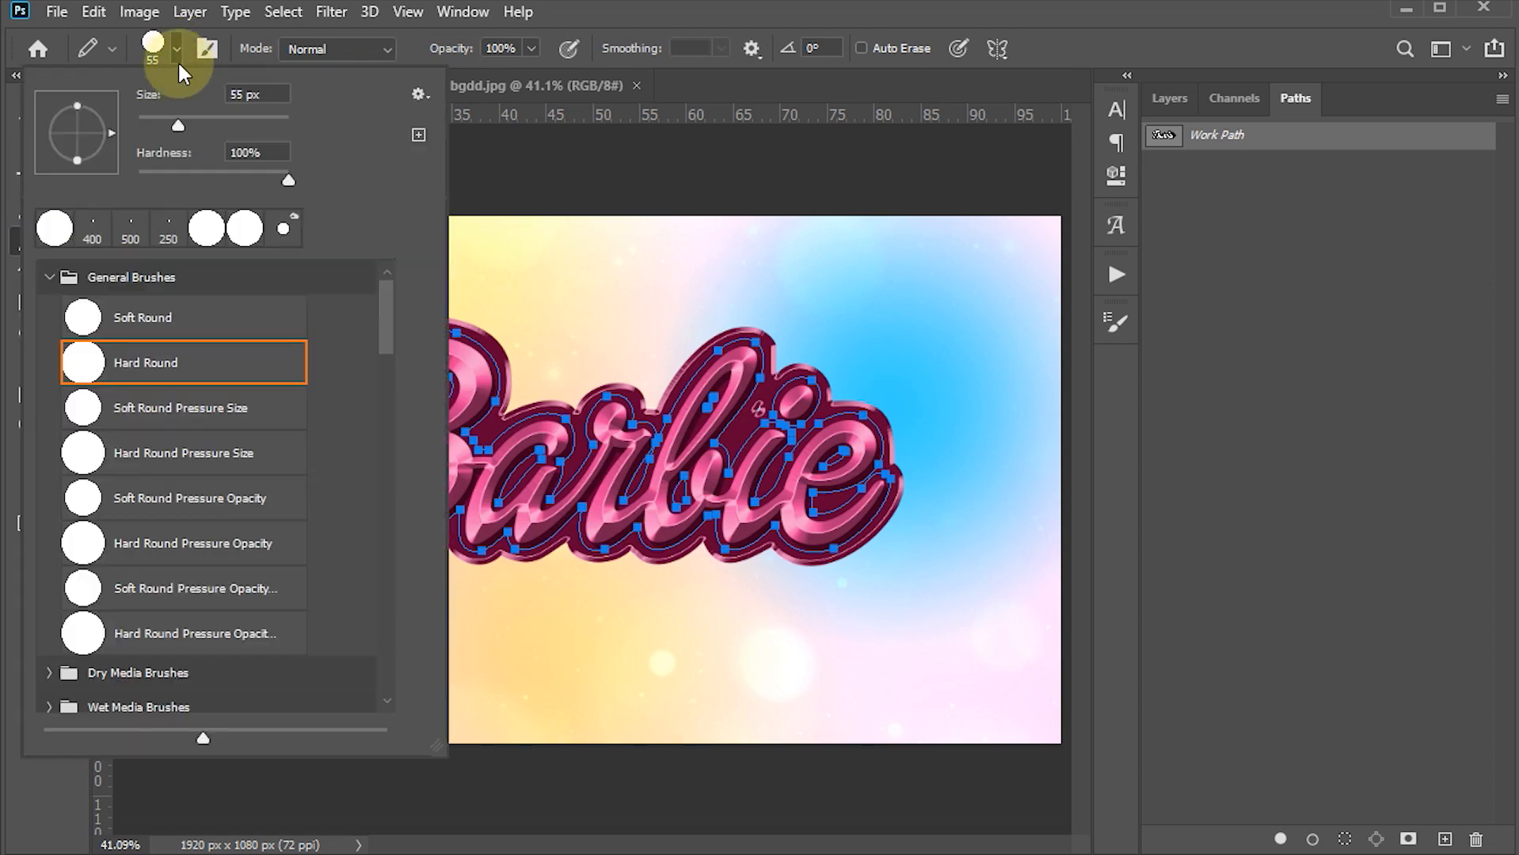
{"action": "left_click", "coordinate": [253, 94]}
{"action": "type", "text": "20"}
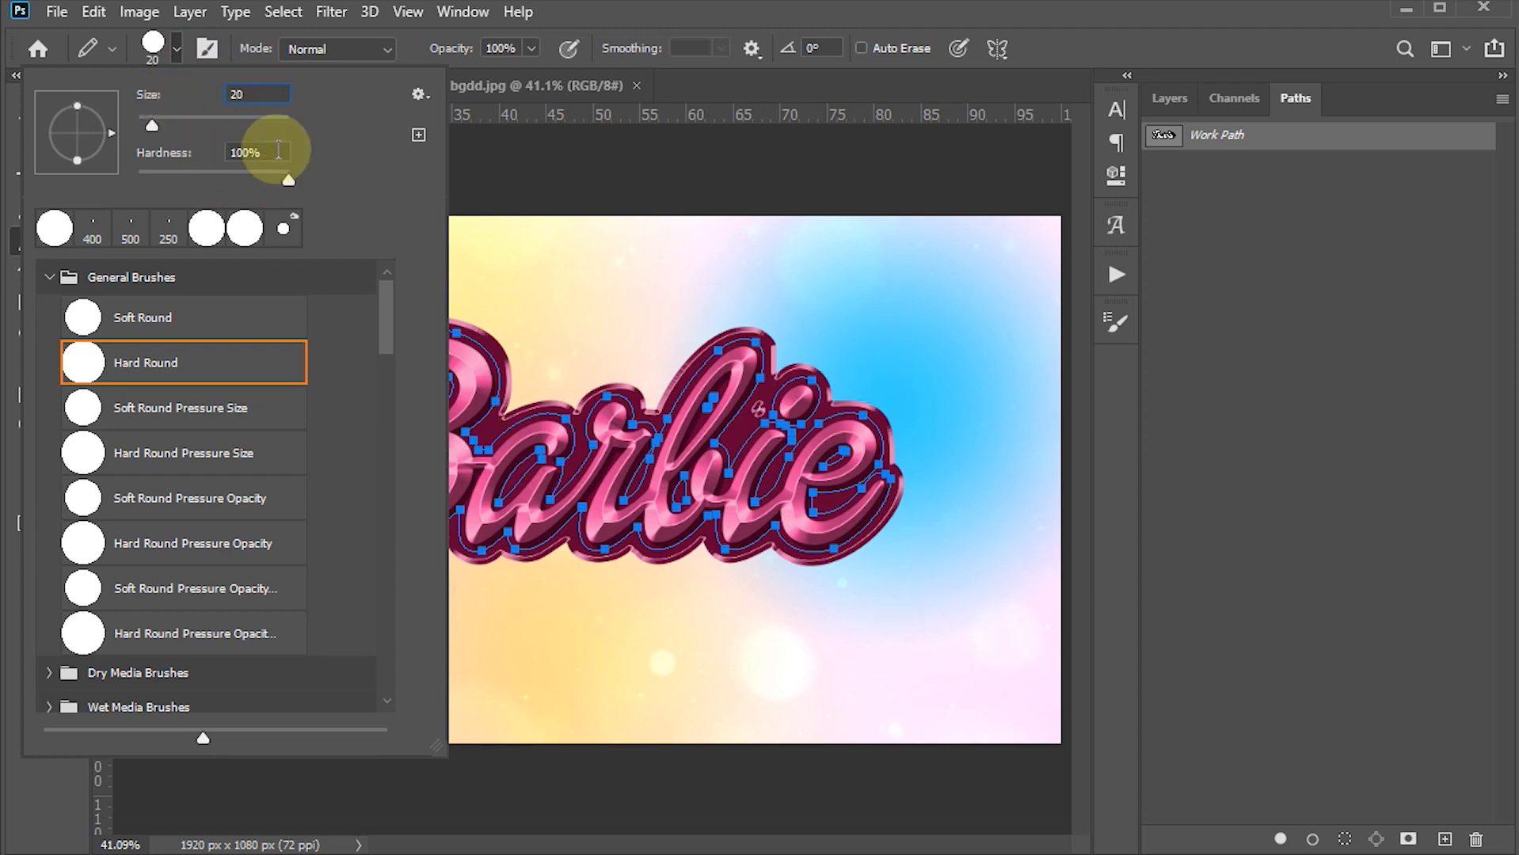
{"action": "left_click", "coordinate": [548, 161]}
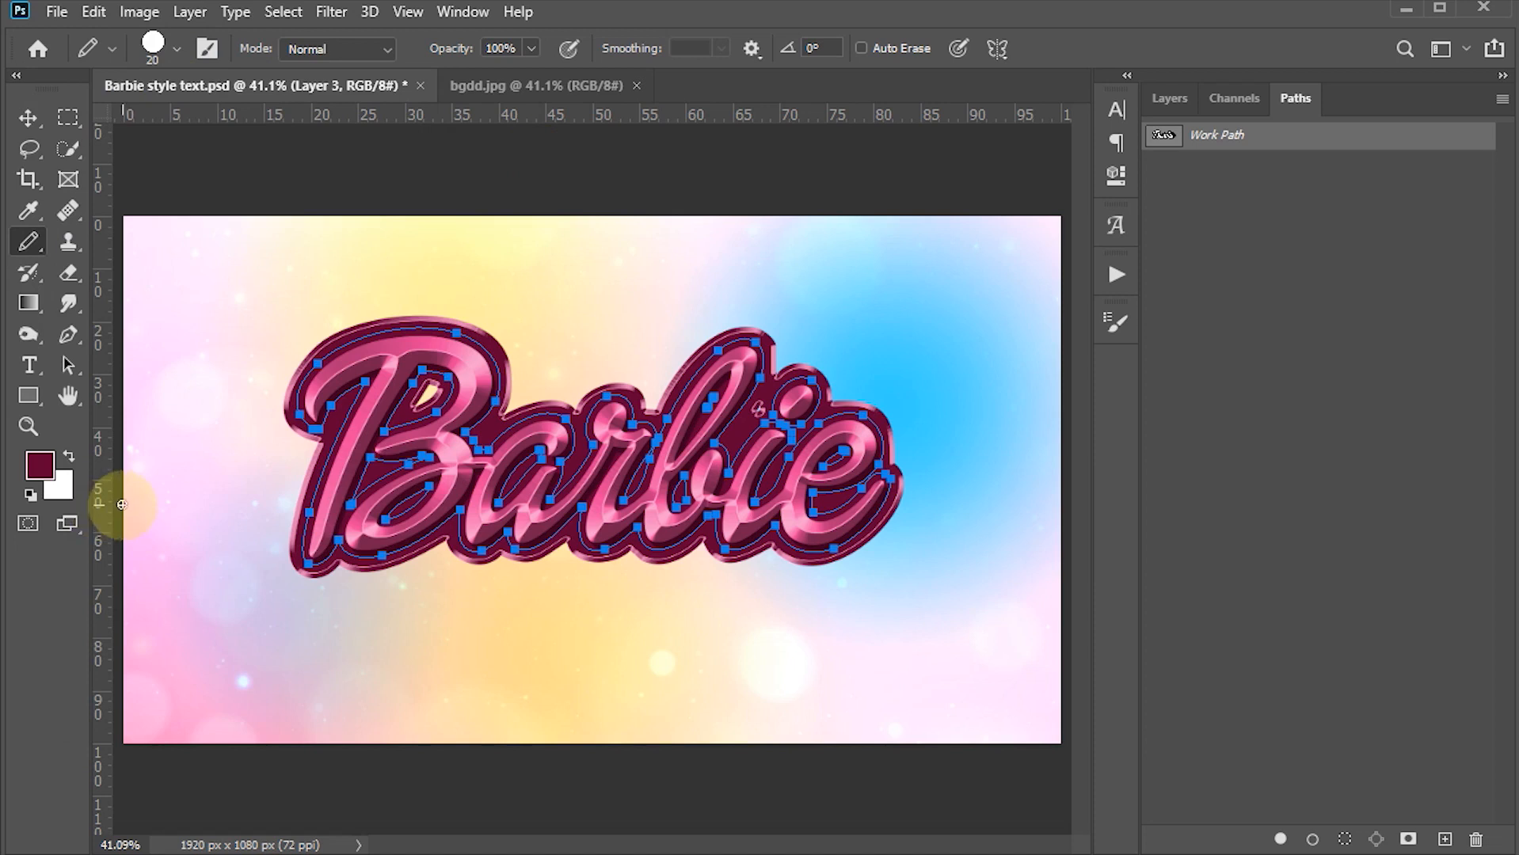
{"action": "left_click", "coordinate": [69, 457]}
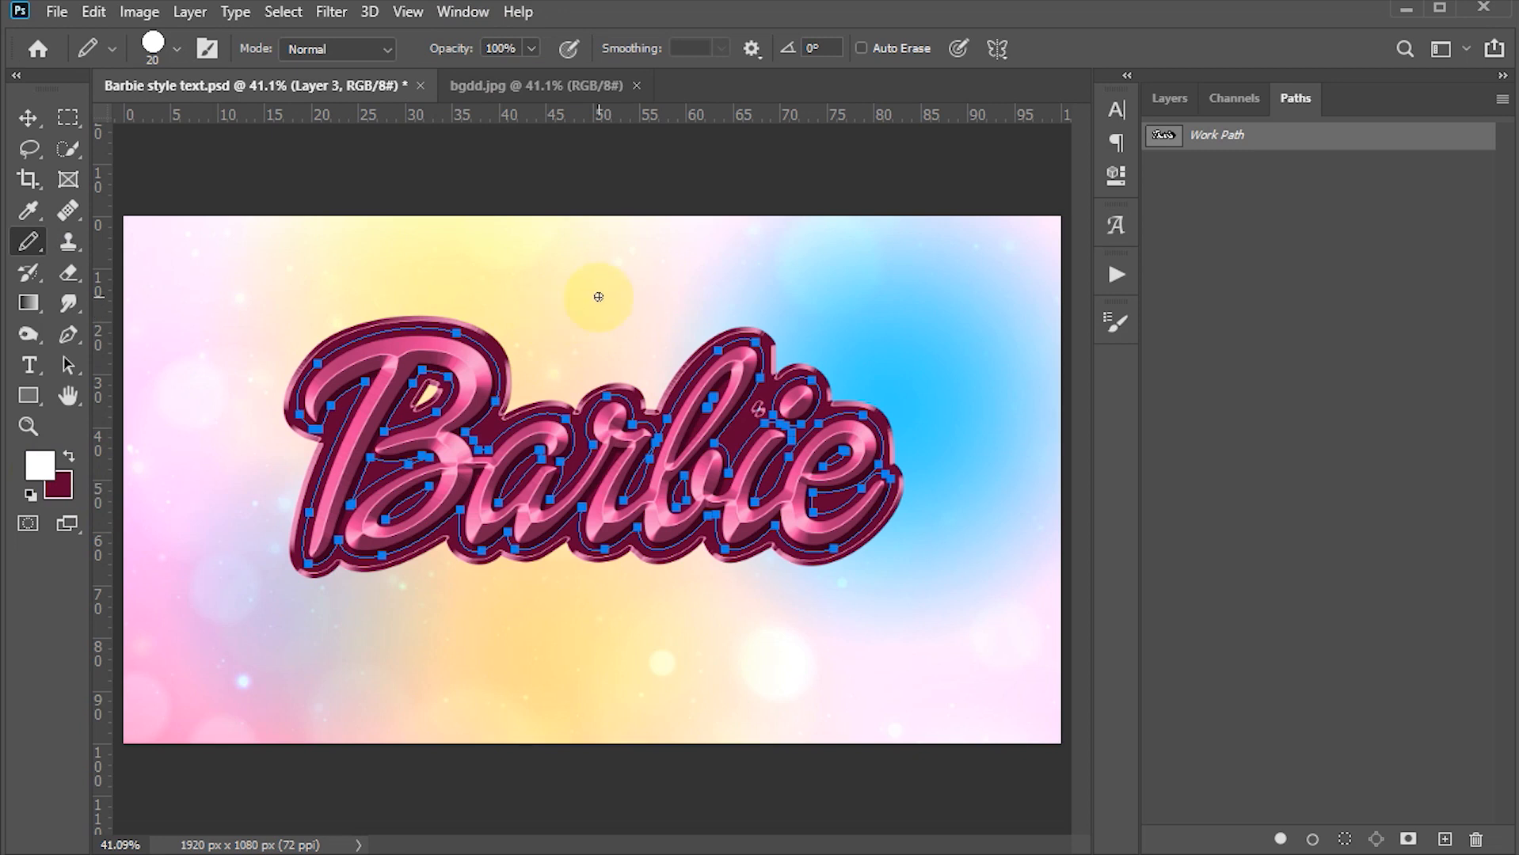
- Turn off Scattering and Texture for the pencil tip, using 100% spacing
{"action": "key", "text": "F5"}
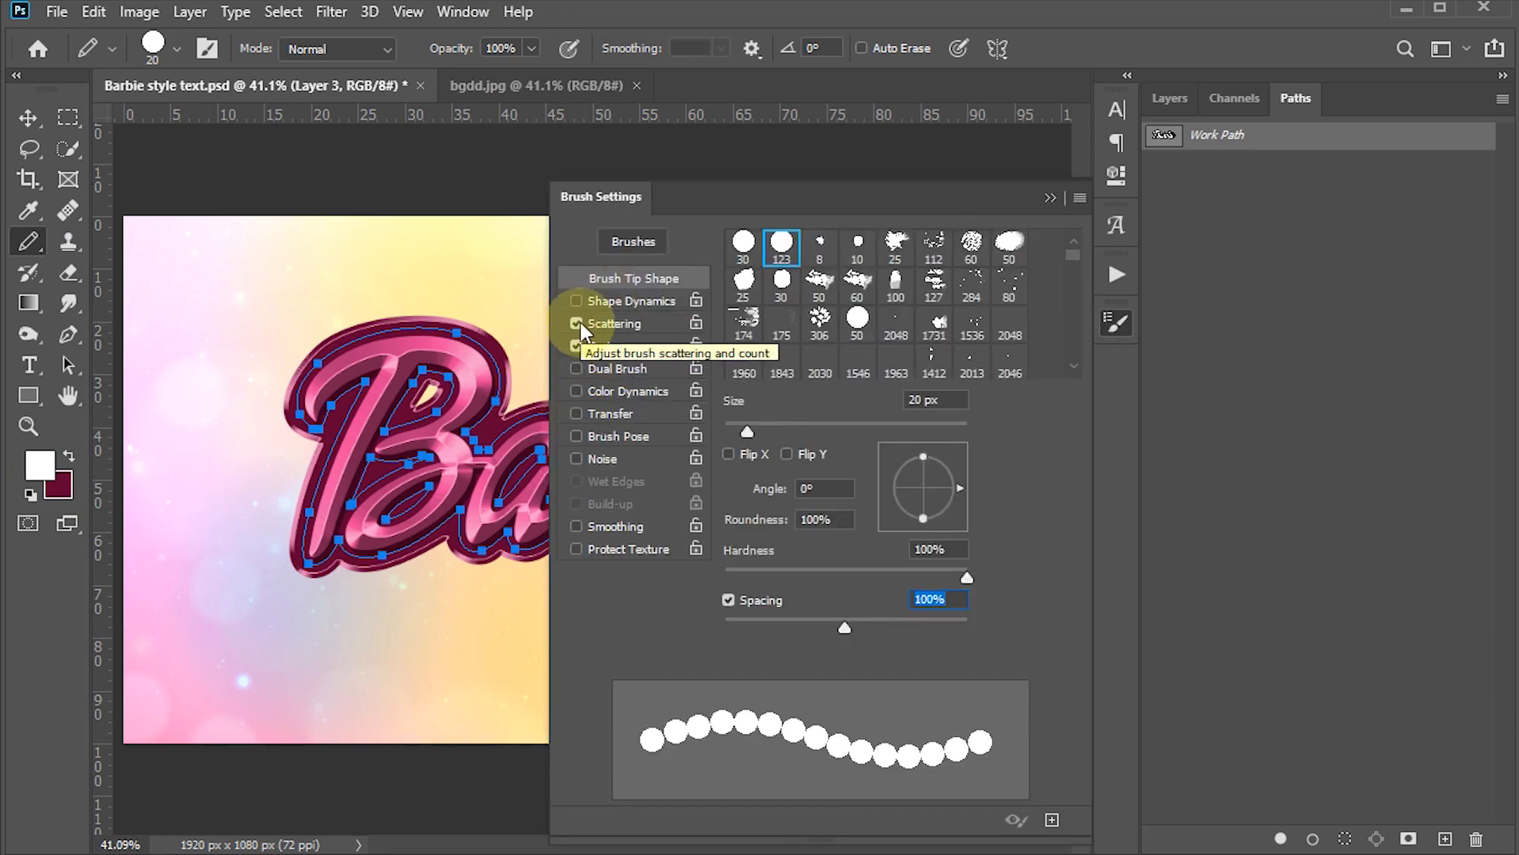
{"action": "left_click", "coordinate": [577, 323]}
{"action": "left_click", "coordinate": [578, 346]}
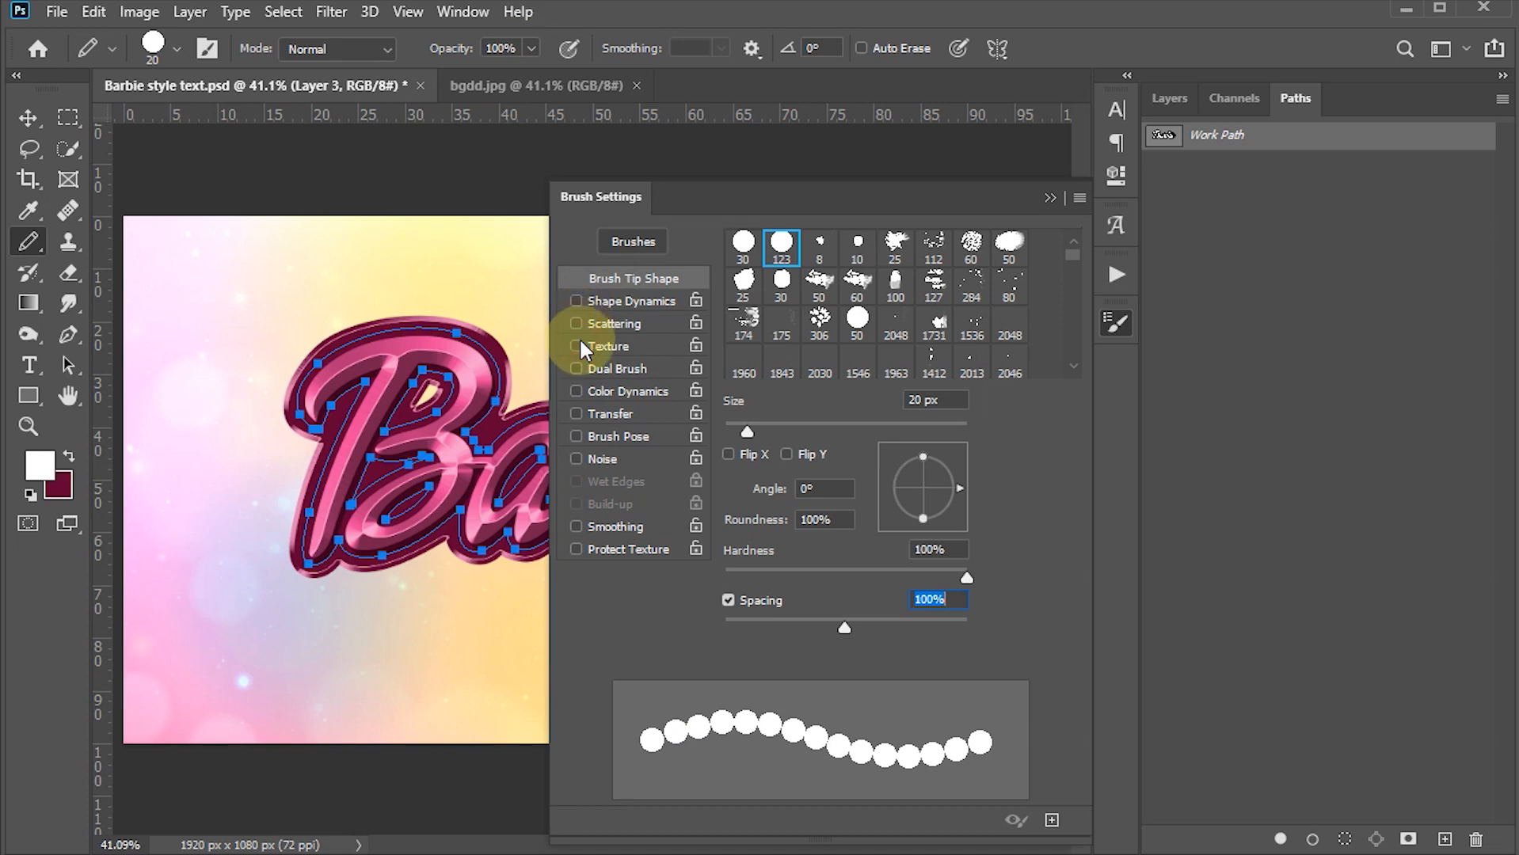
{"action": "left_click", "coordinate": [950, 599]}
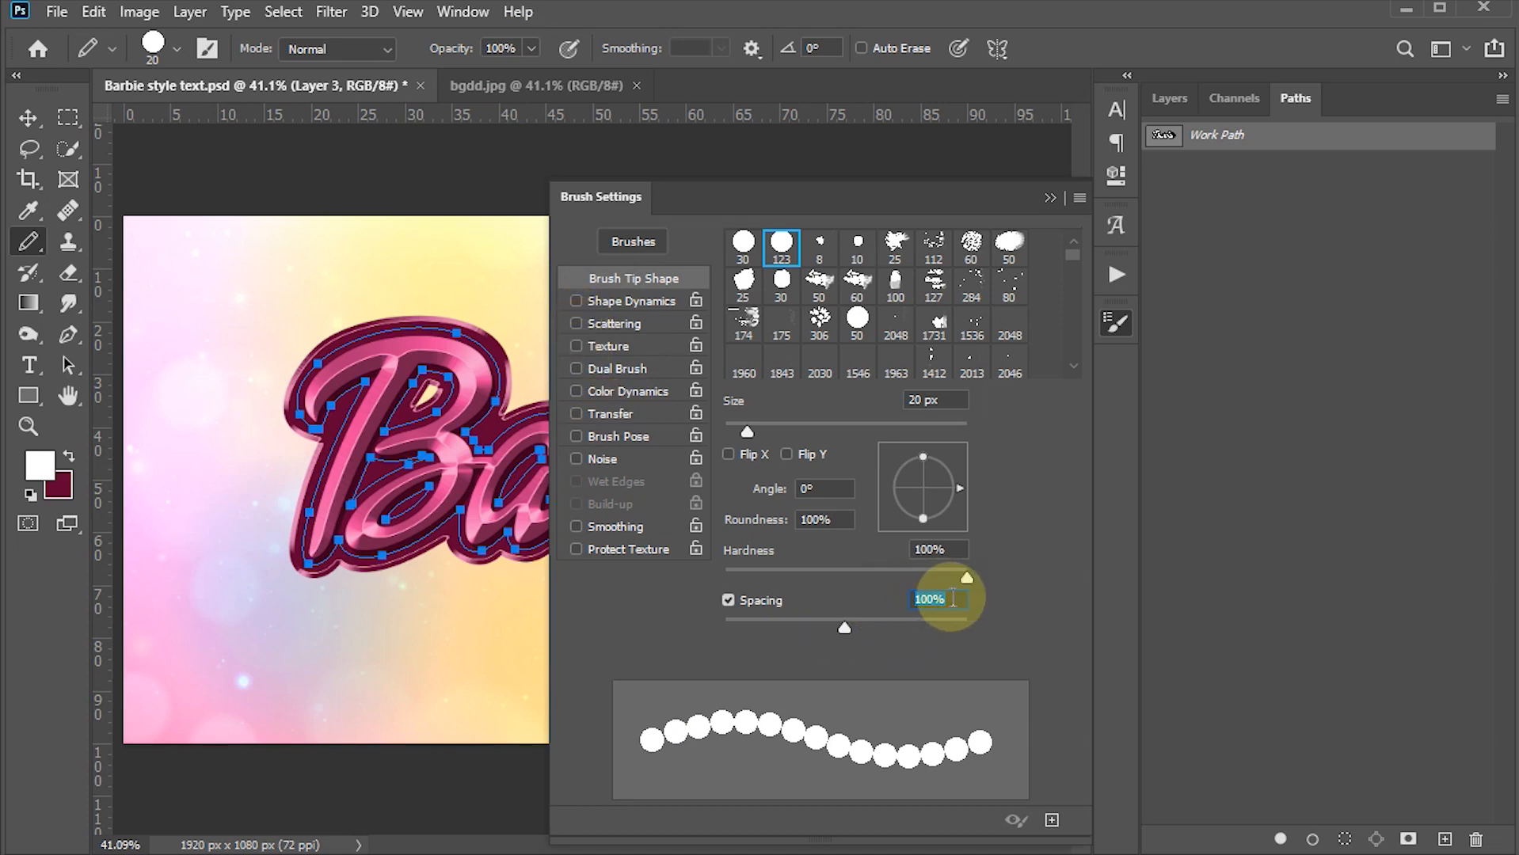
{"action": "left_click", "coordinate": [1113, 321]}
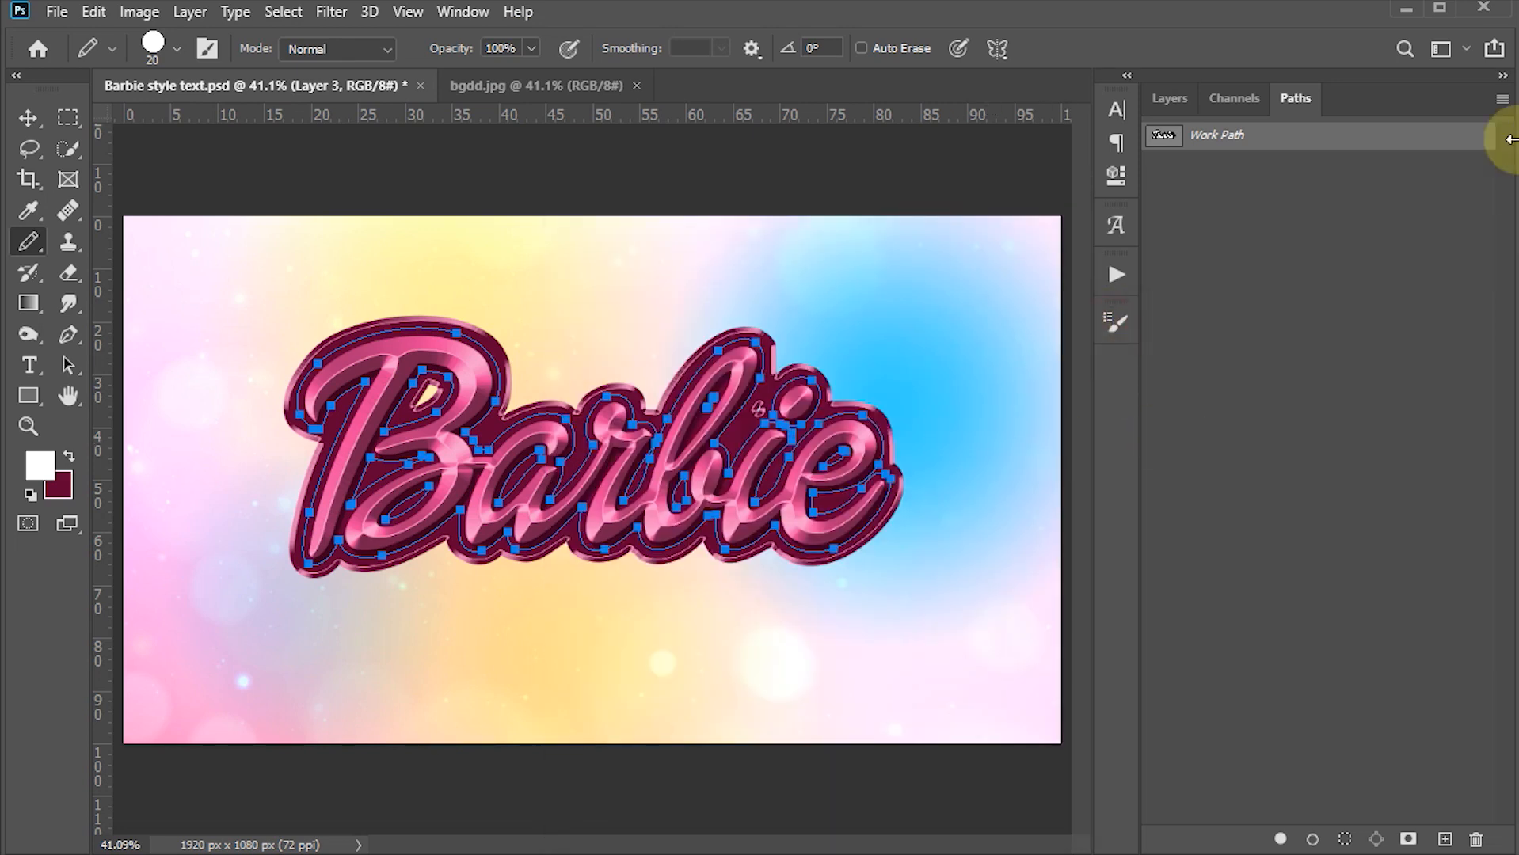
- Stroke the work path on Layer 3 using the Pencil, without simulated pressure
{"action": "left_click", "coordinate": [1503, 100]}
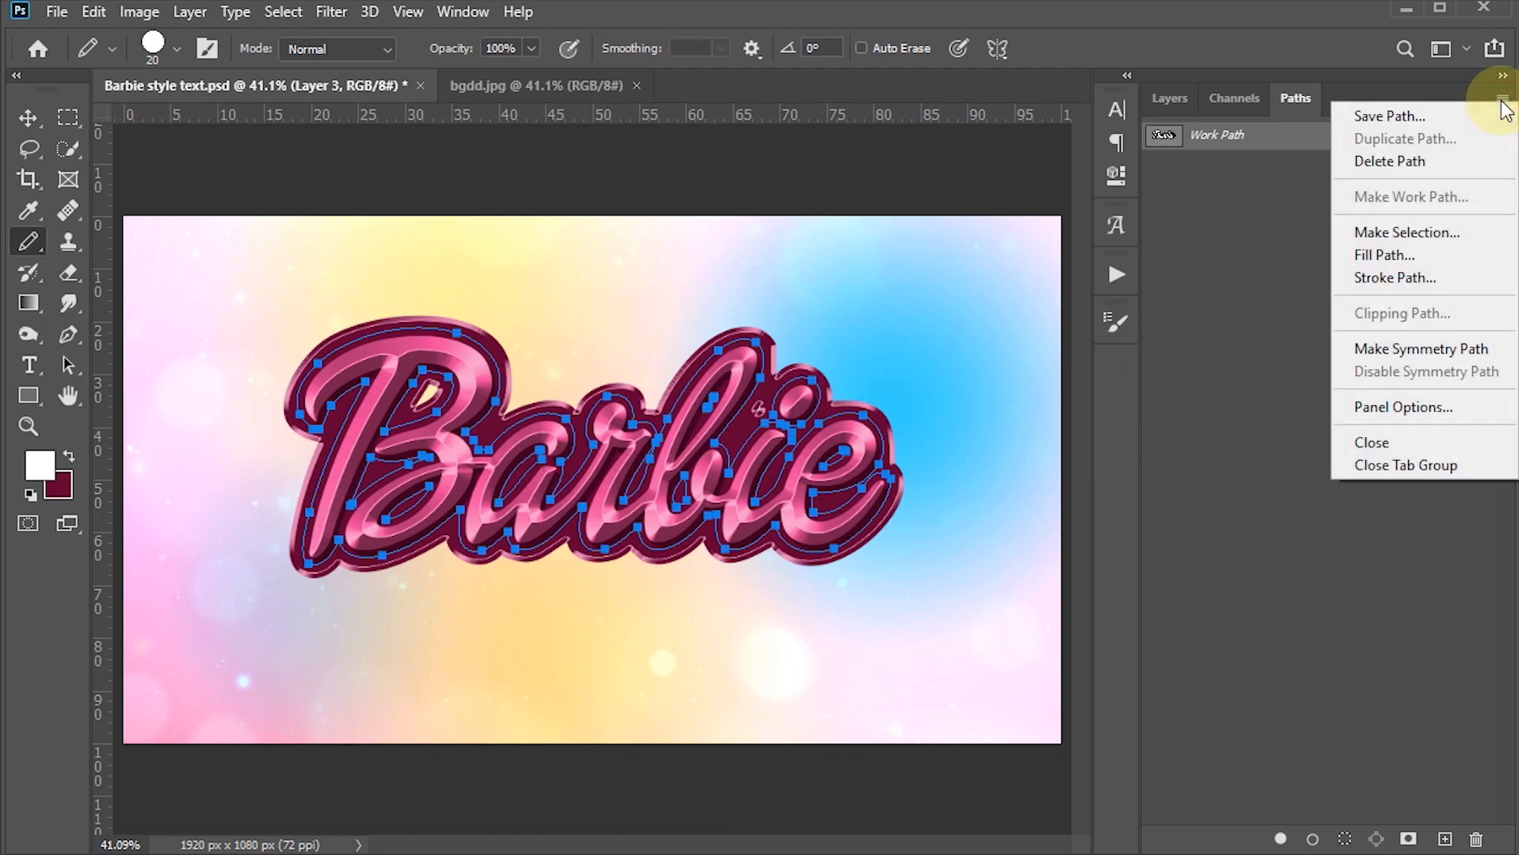
{"action": "left_click", "coordinate": [1388, 274]}
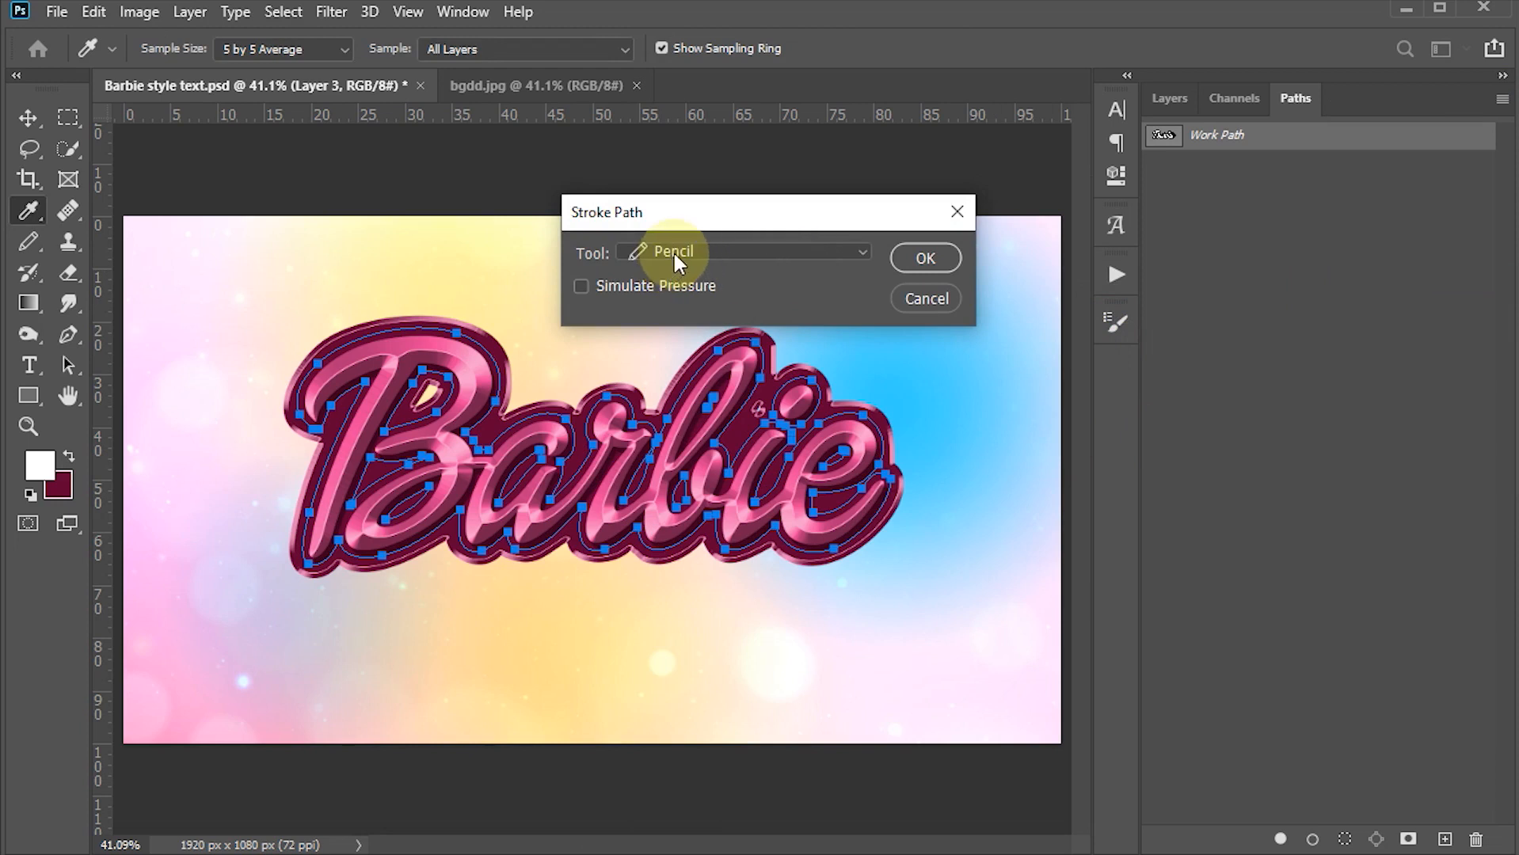
{"action": "left_click", "coordinate": [843, 252]}
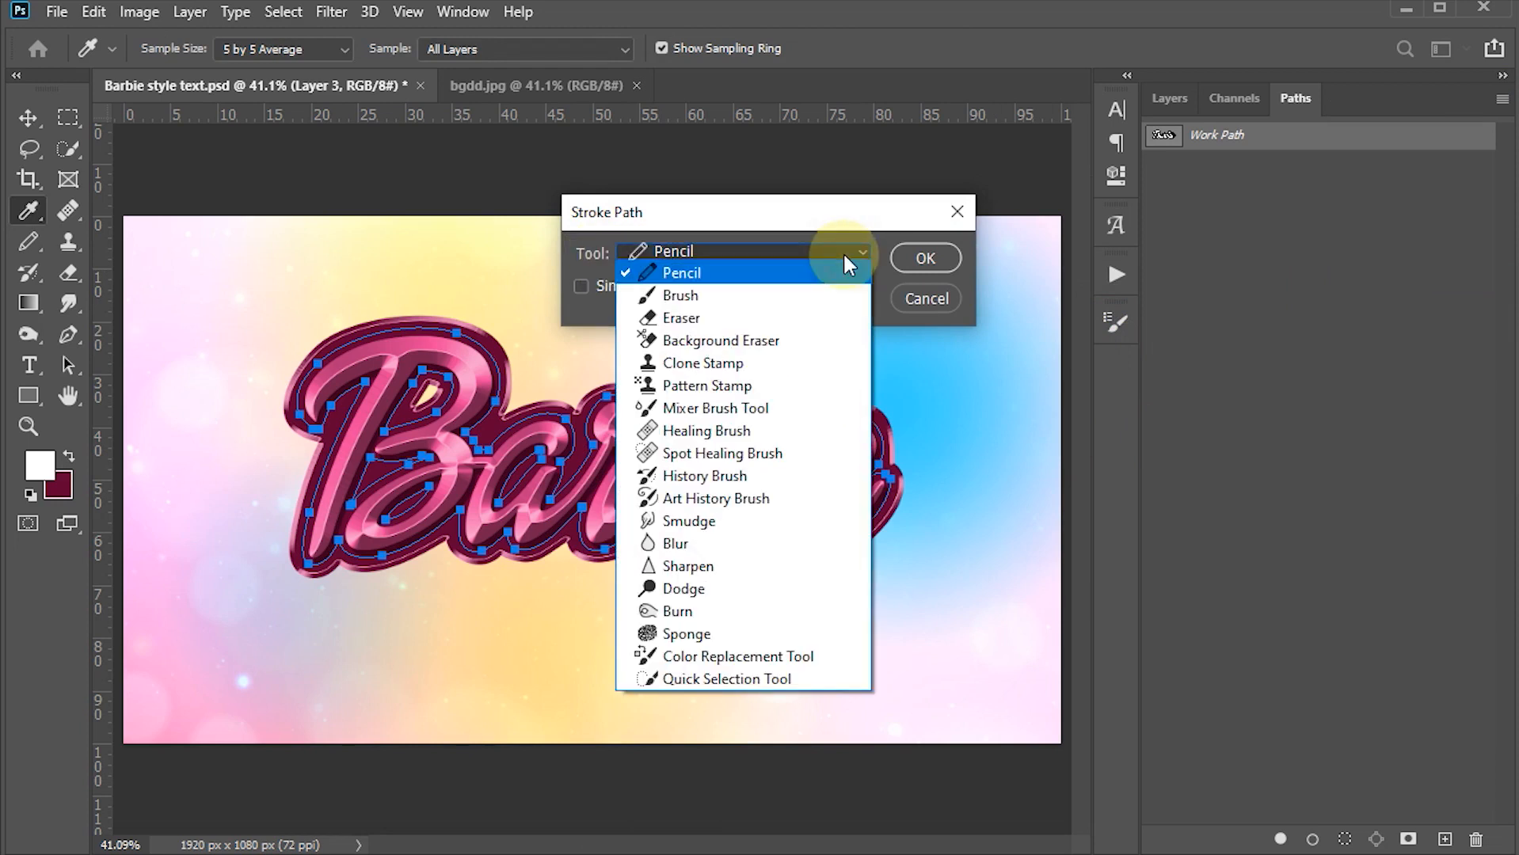
{"action": "left_click", "coordinate": [688, 274]}
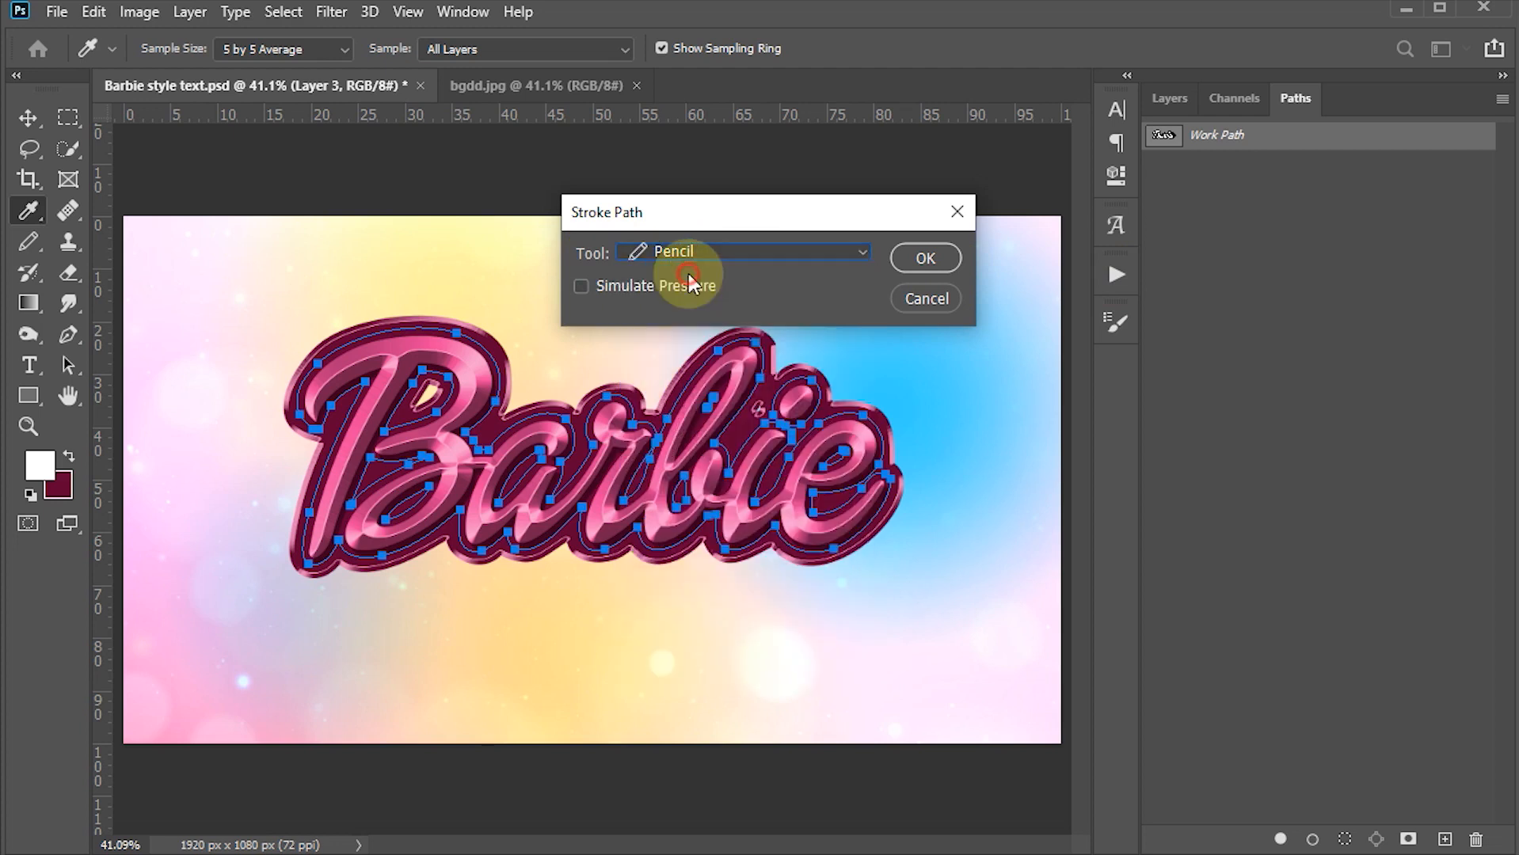
{"action": "left_click", "coordinate": [925, 259]}
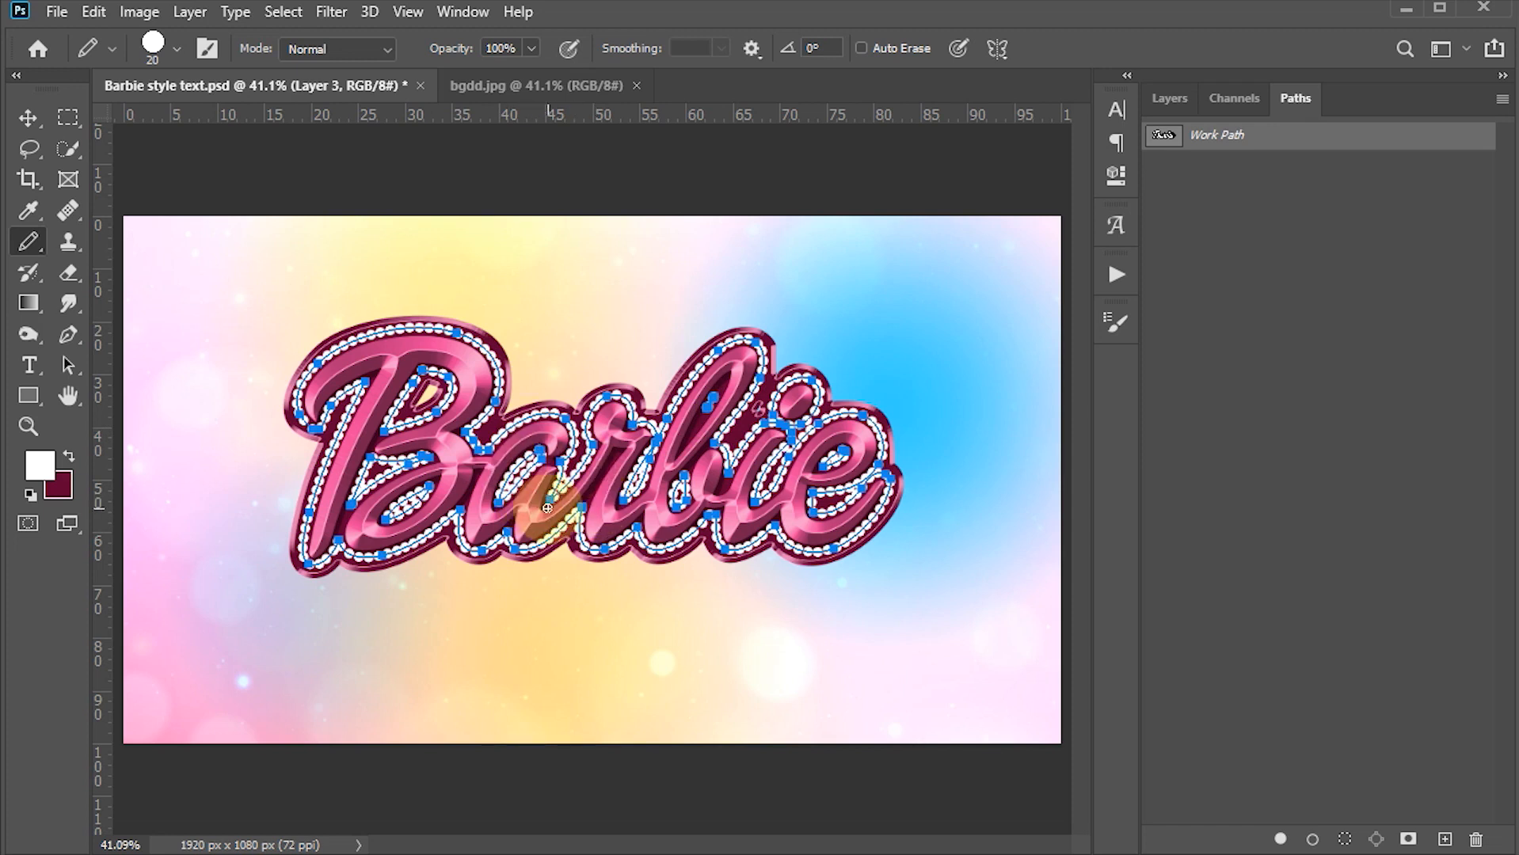
- Deselect the work path, return to the layer list with the Move tool active, and save the document
{"action": "left_click", "coordinate": [1284, 278]}
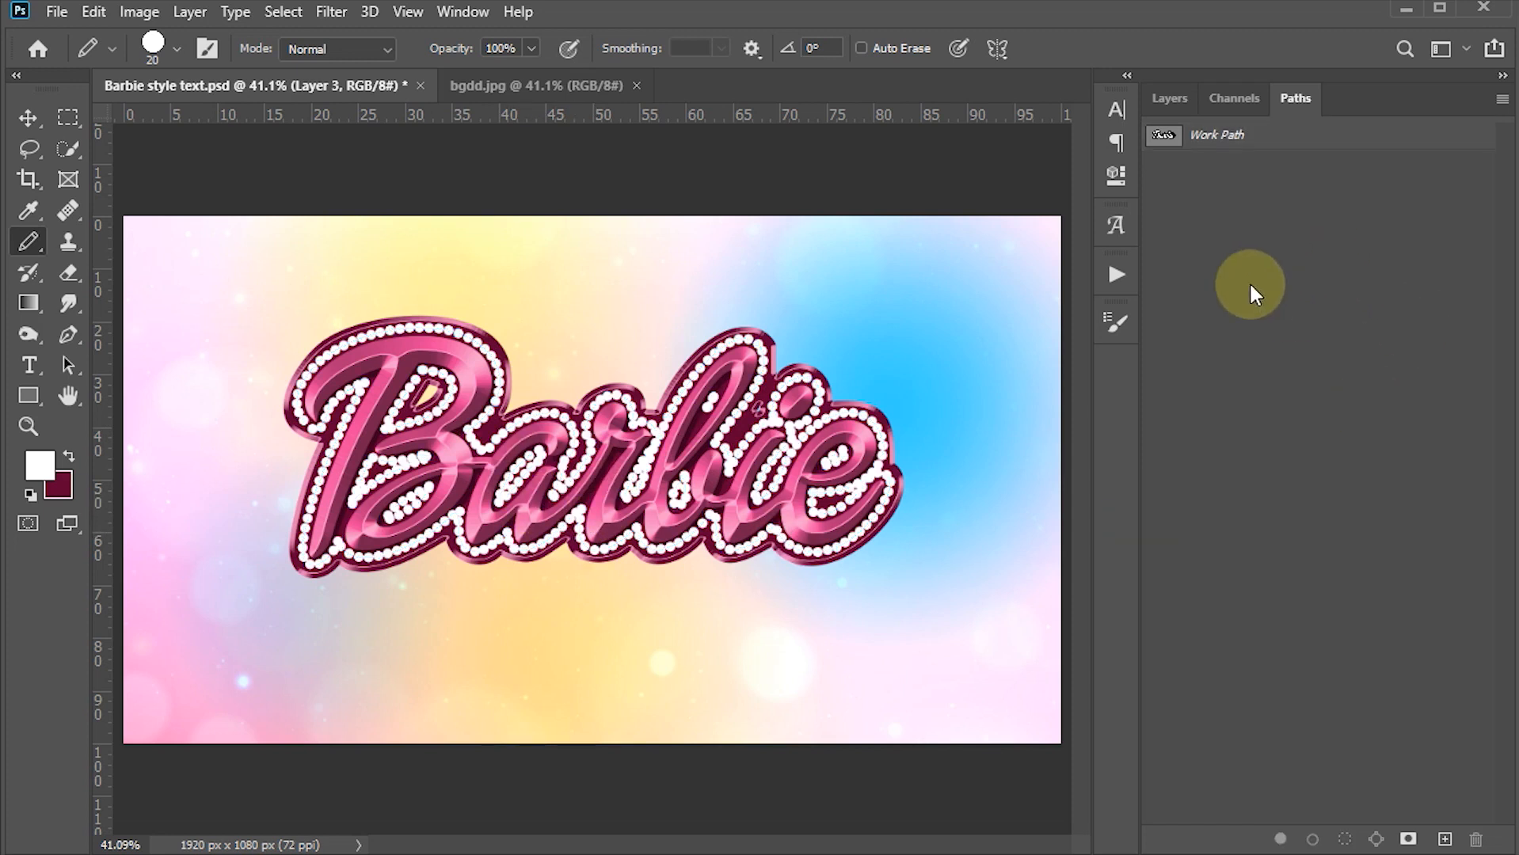
{"action": "left_click", "coordinate": [1172, 97]}
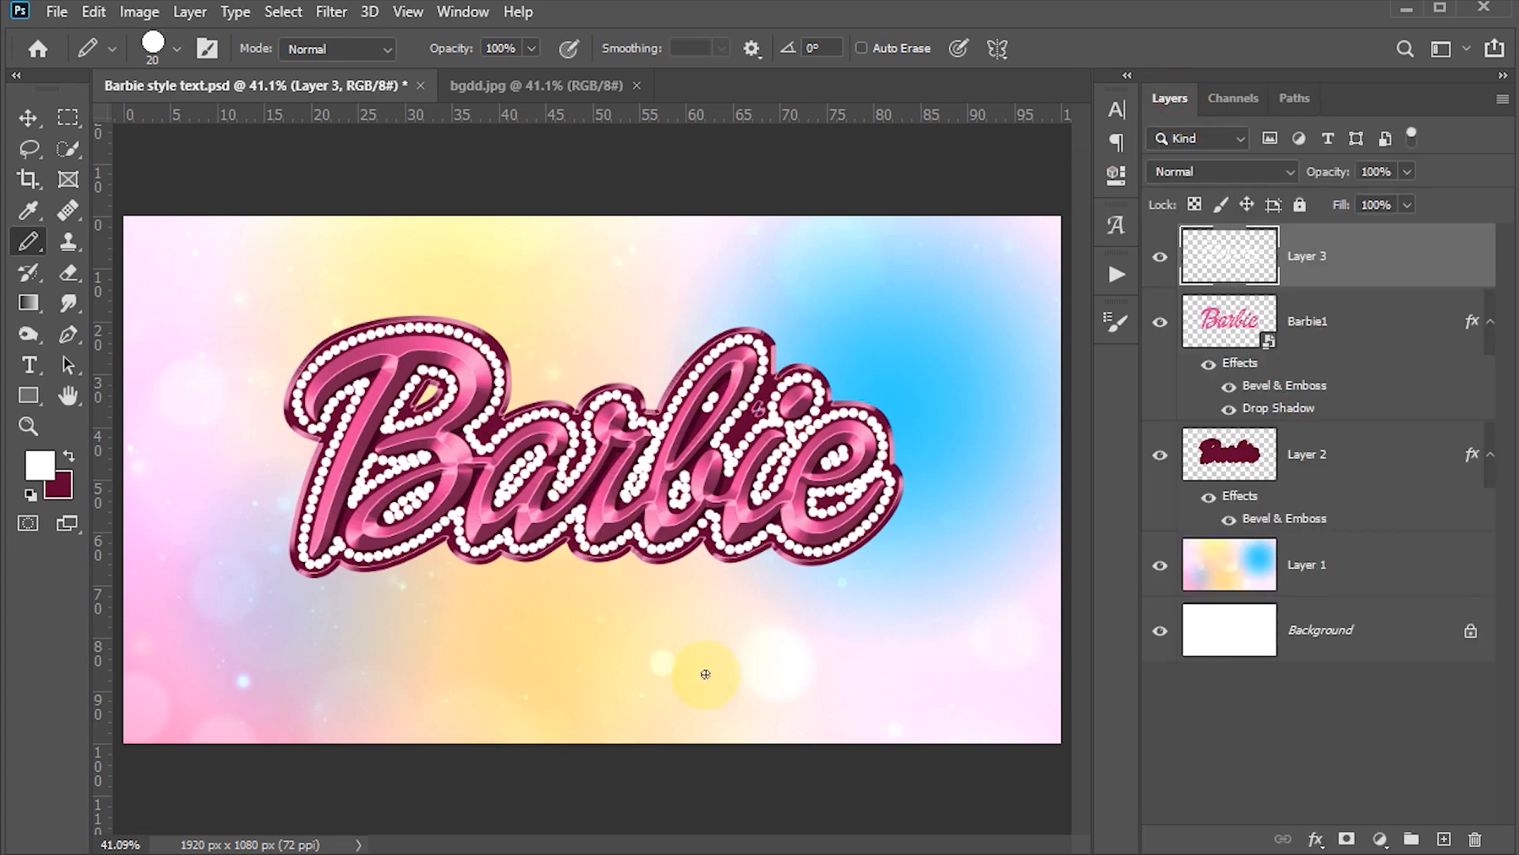
{"action": "key", "text": "v"}
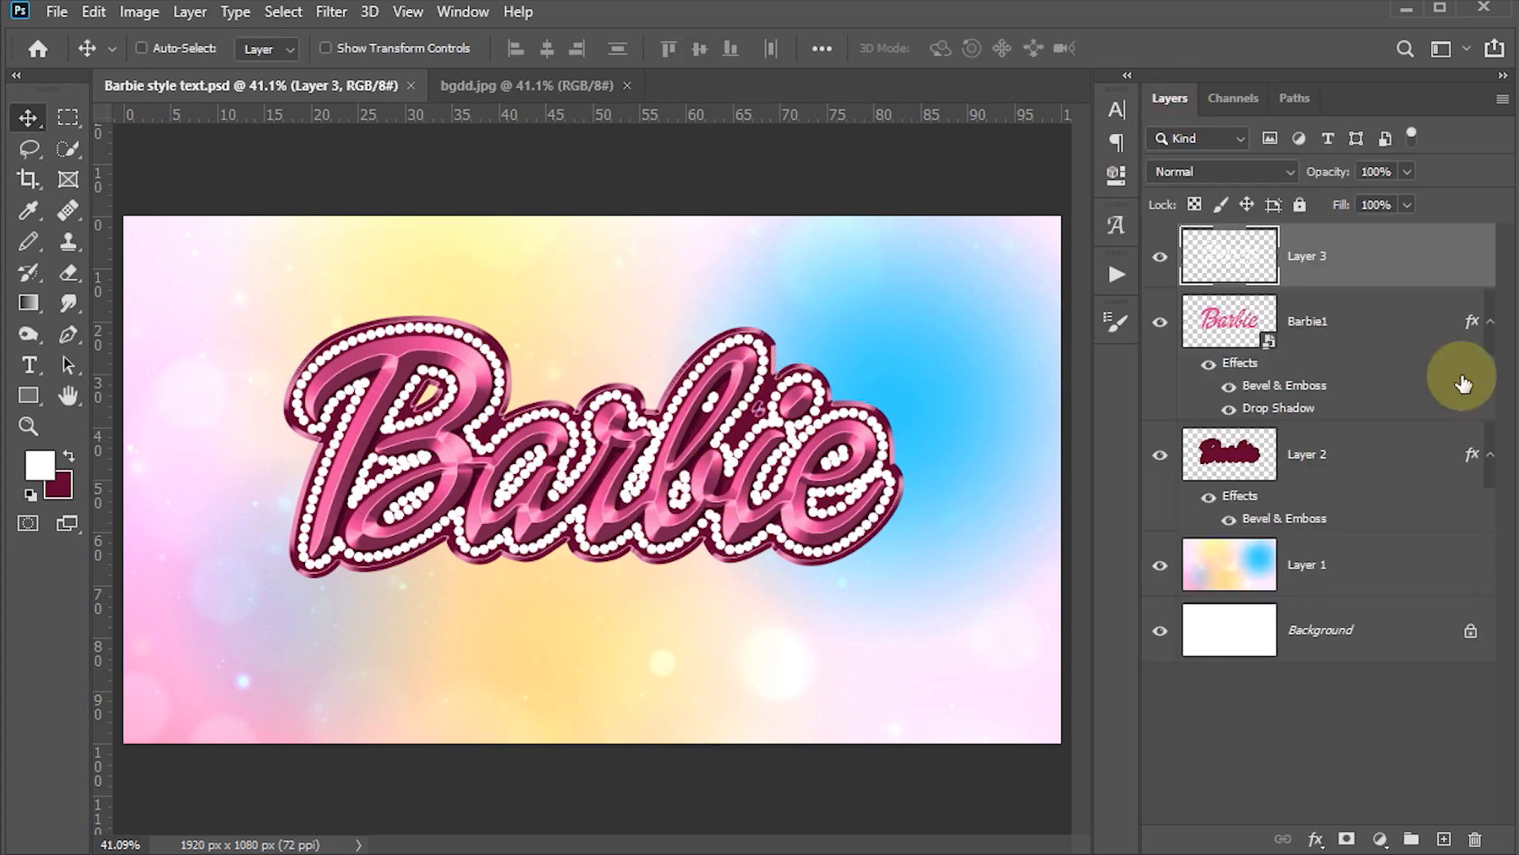
- Add a Bevel & Emboss effect to Layer 3 and set its technique to Smooth
{"action": "key", "text": "h"}
{"action": "double_click", "coordinate": [1445, 272]}
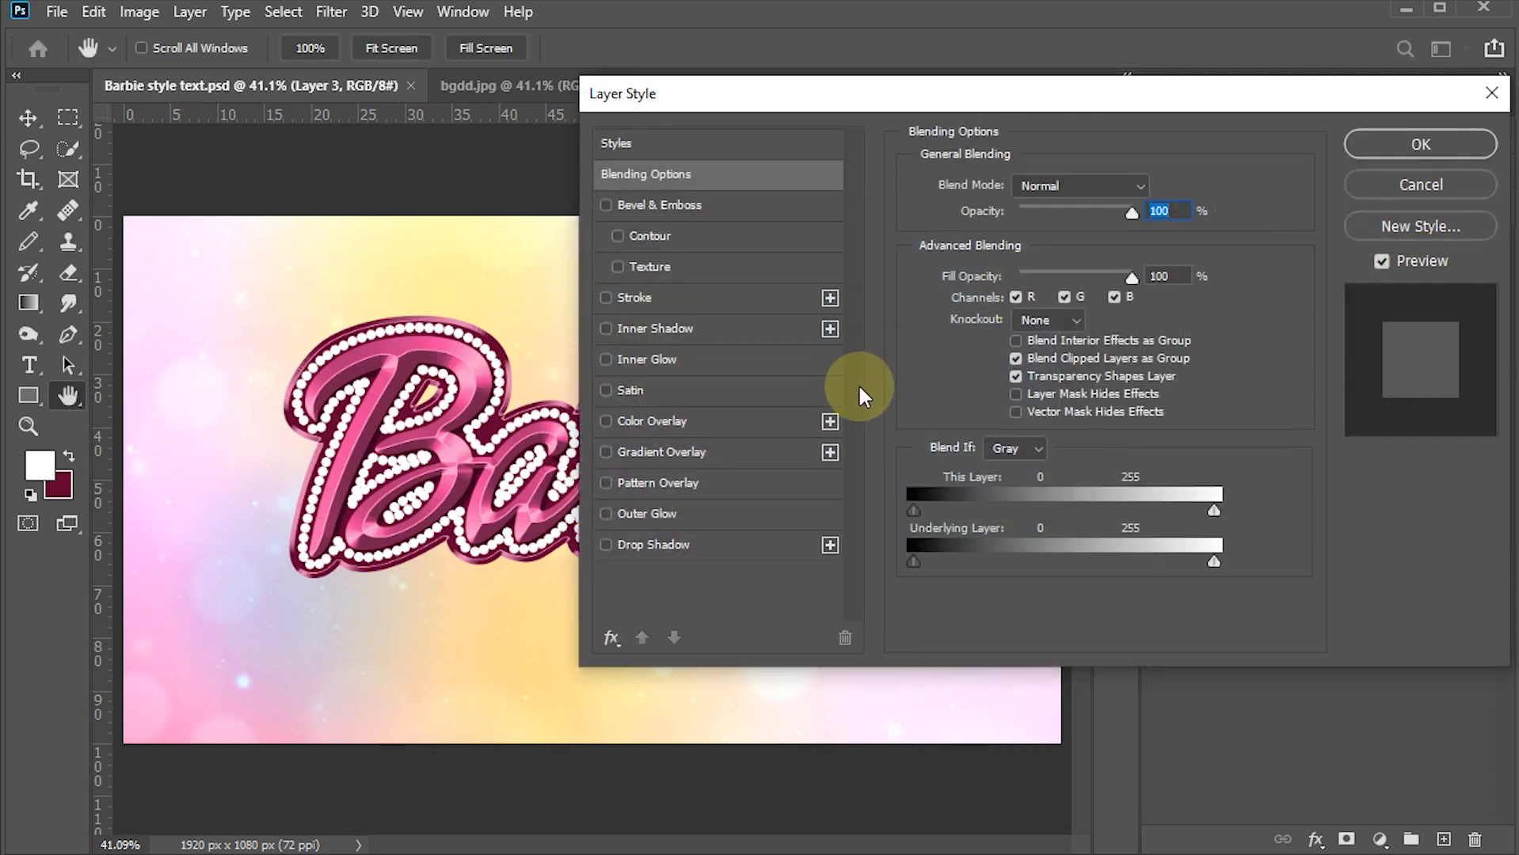
{"action": "left_click", "coordinate": [606, 204]}
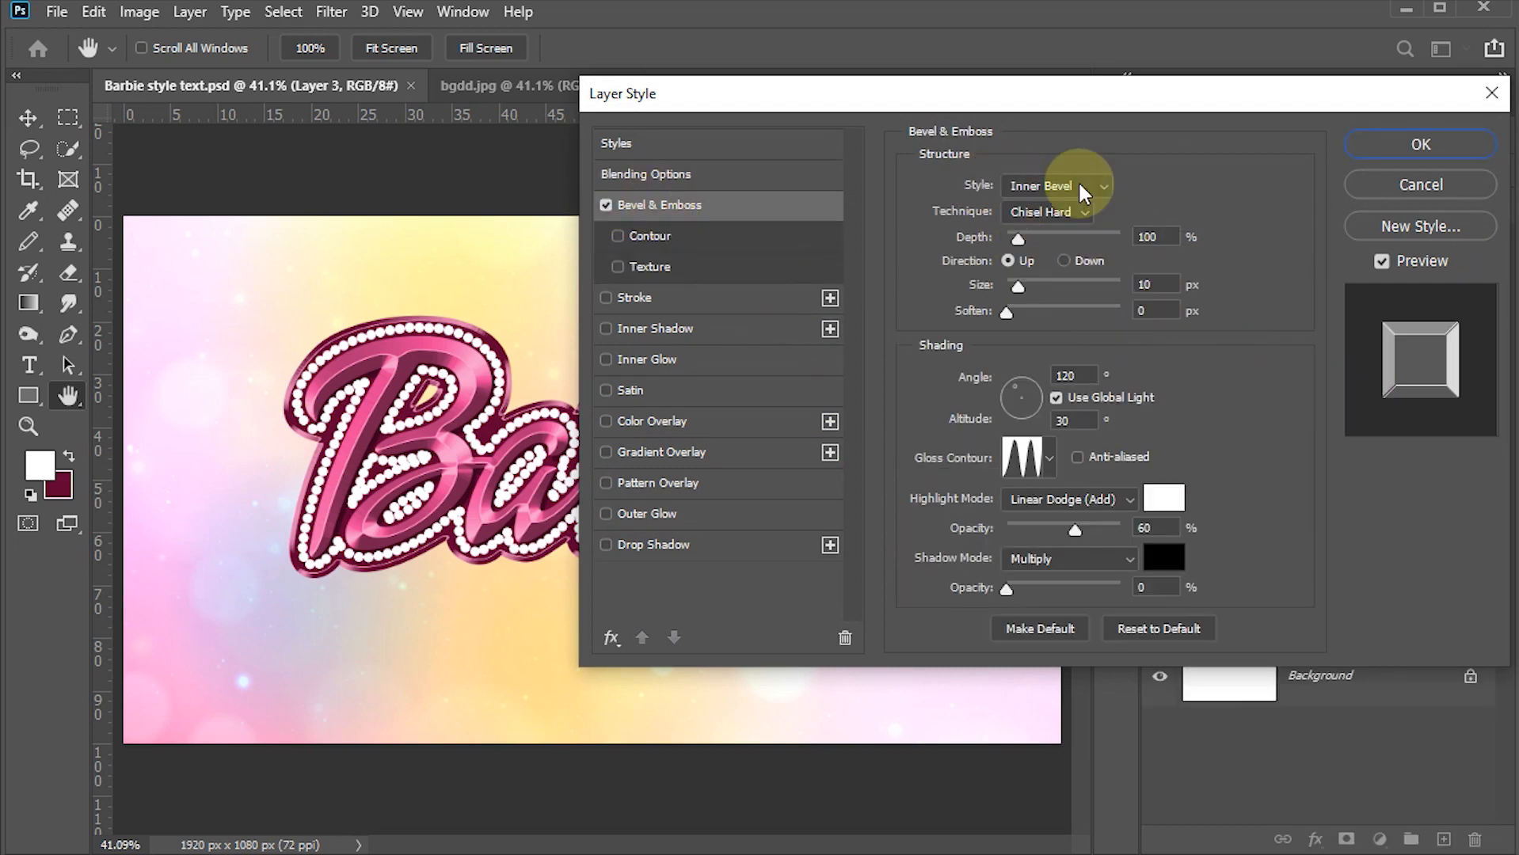
{"action": "left_click", "coordinate": [1064, 212]}
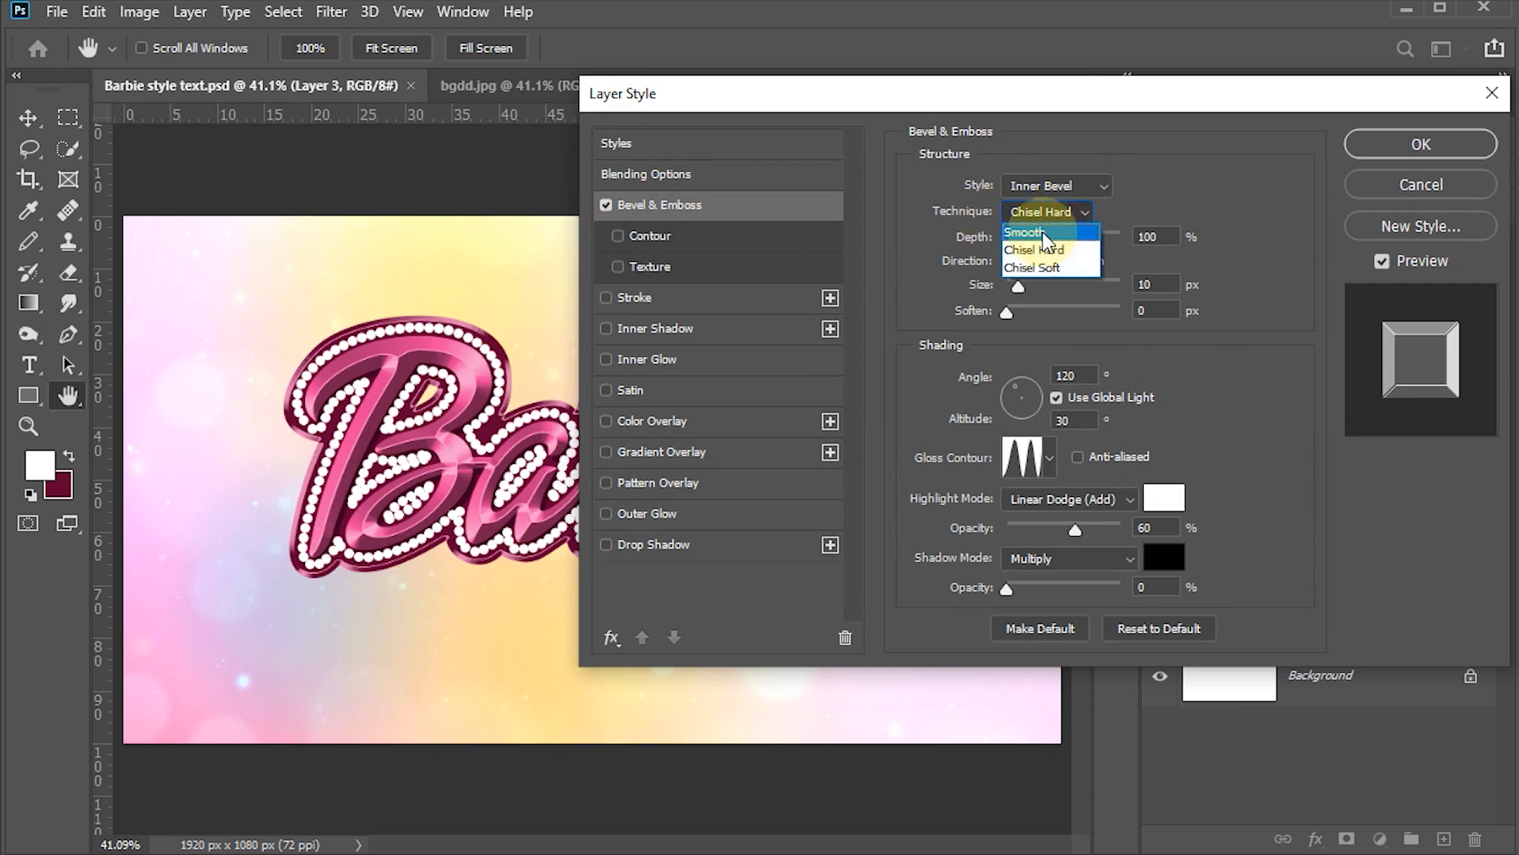
{"action": "left_click", "coordinate": [1033, 230]}
- Set the depth of Layer 3's bevel to 350% and its size to 5 px
{"action": "double_click", "coordinate": [1151, 238]}
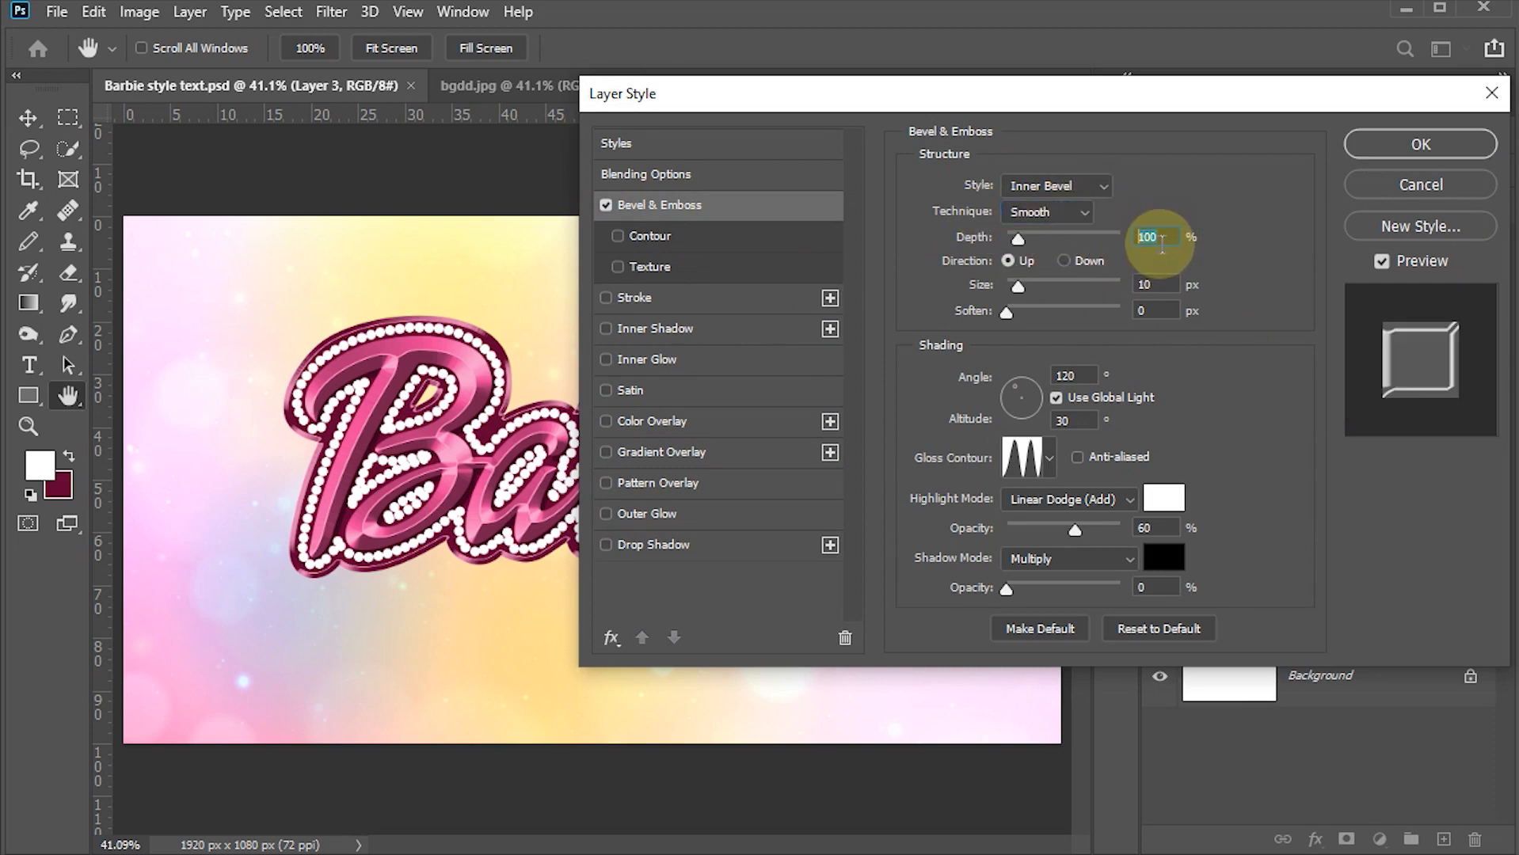
{"action": "type", "text": "350"}
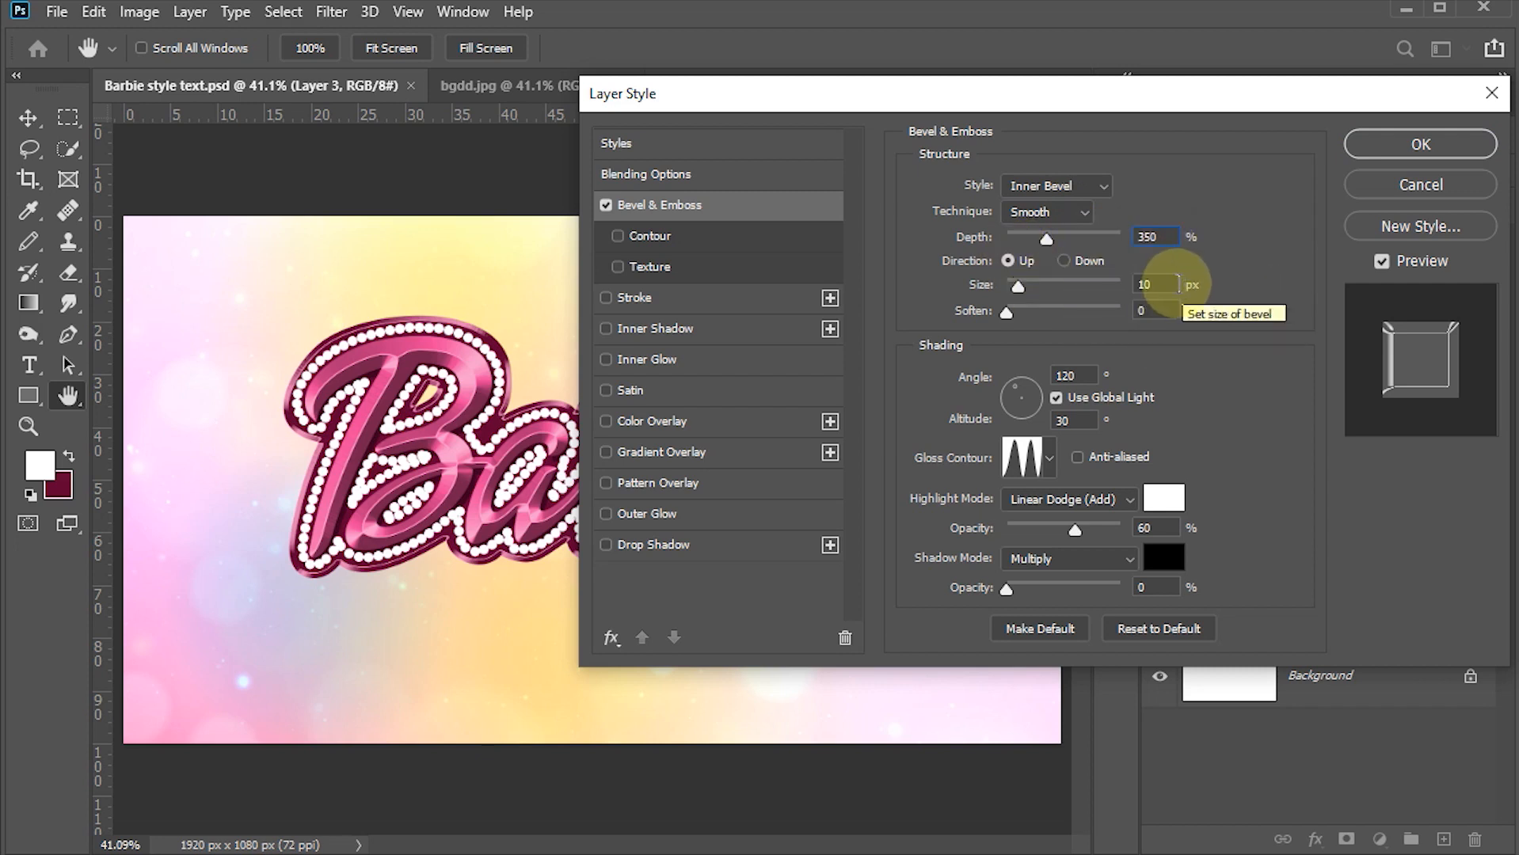
{"action": "double_click", "coordinate": [1139, 286]}
{"action": "type", "text": "5"}
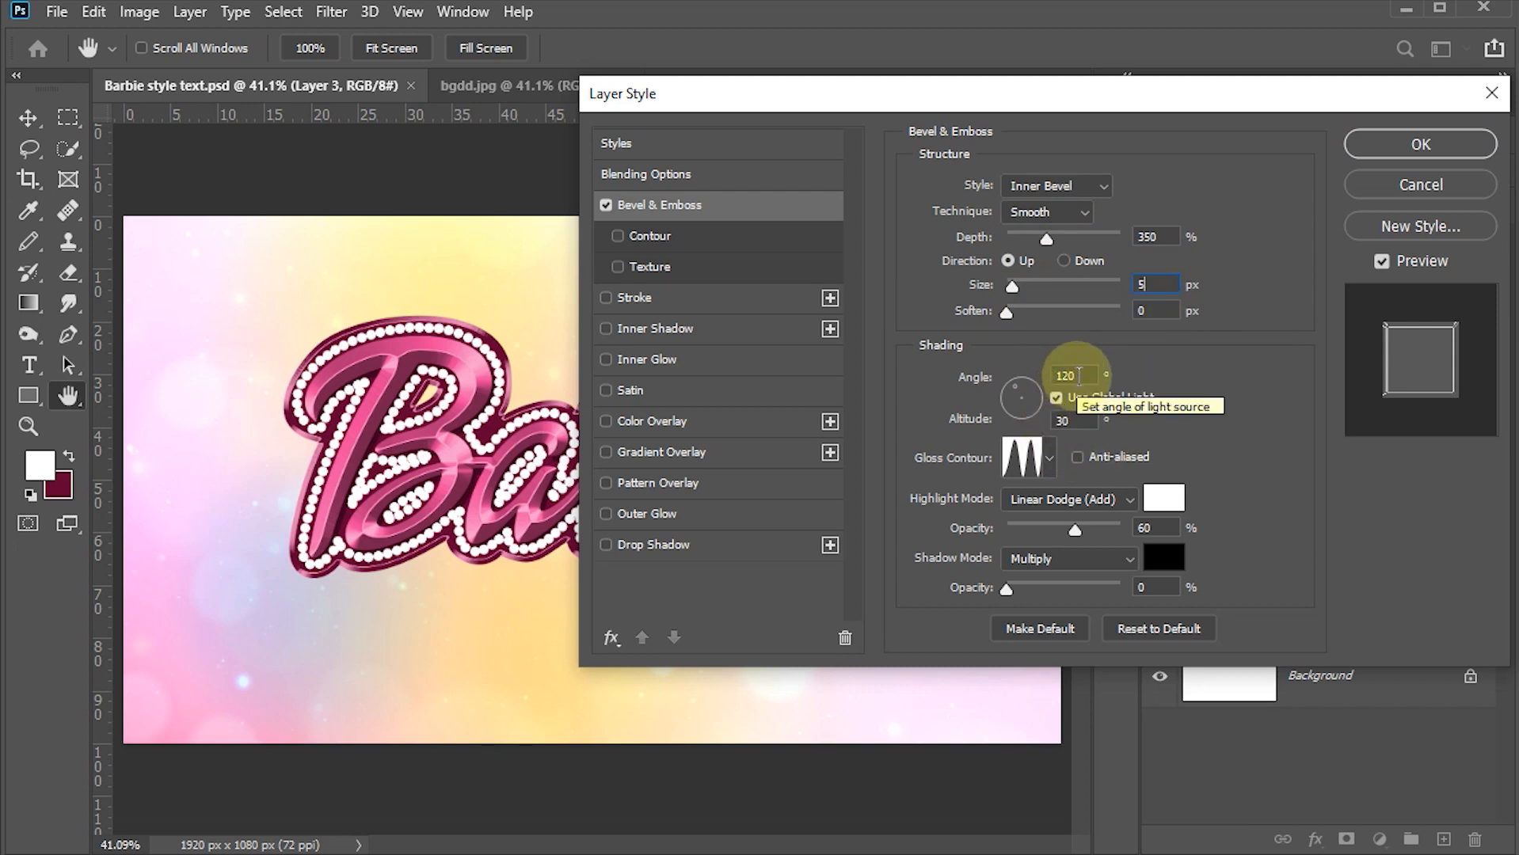
- Change the gloss contour of Layer 3's Bevel & Emboss effect to Ring
{"action": "left_click", "coordinate": [1051, 452]}
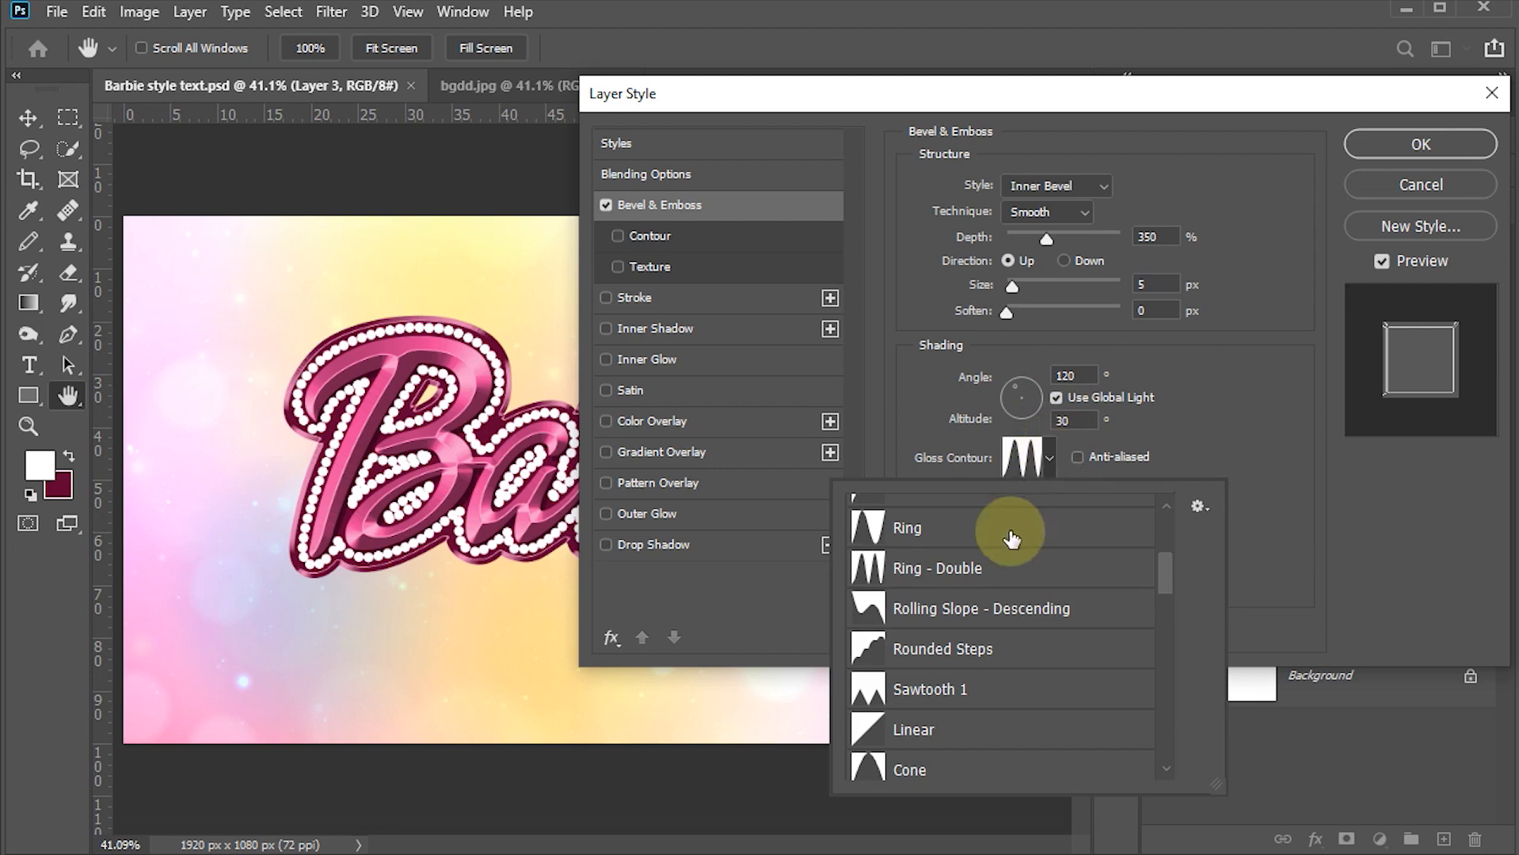
{"action": "scroll", "coordinate": [1162, 578], "scroll_direction": "up", "scroll_amount": 2}
{"action": "left_click", "coordinate": [908, 588]}
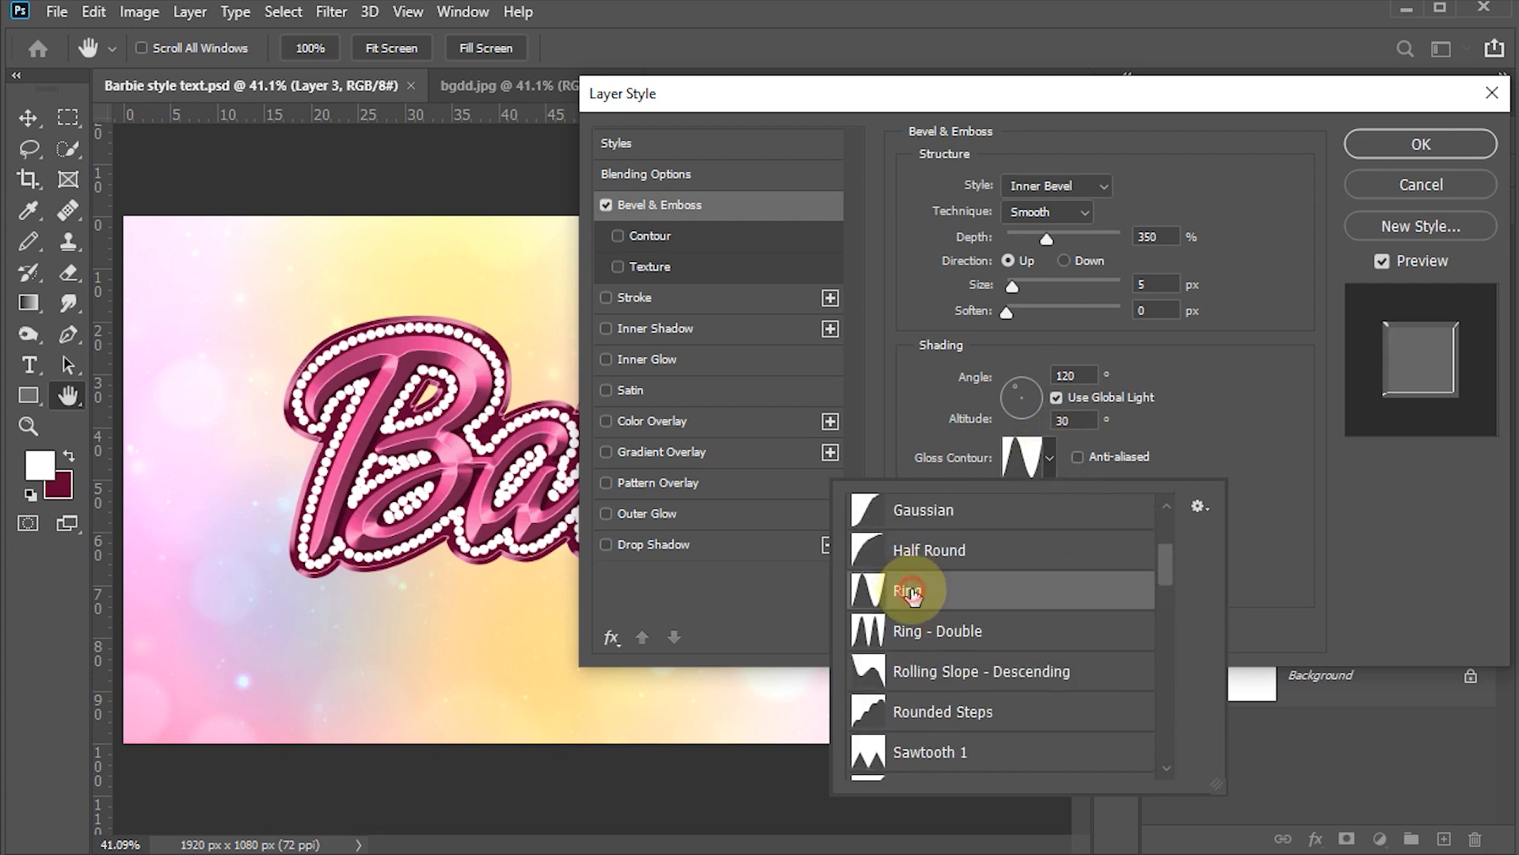
{"action": "left_click", "coordinate": [1251, 420]}
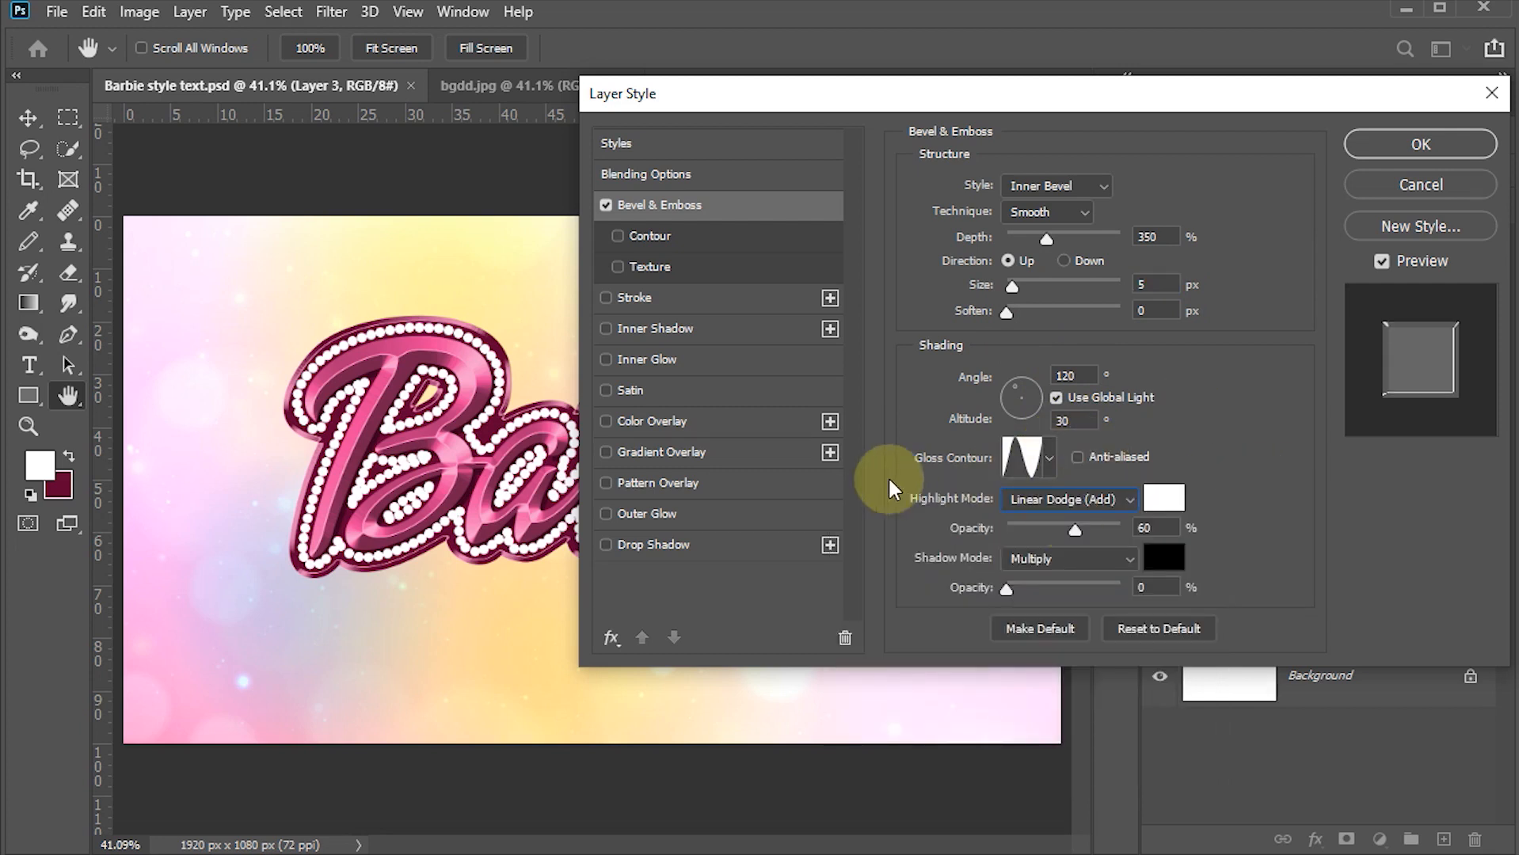
- Set the bevel's highlight mode to Screen at 75% opacity and its shadow opacity to 75%
{"action": "left_click", "coordinate": [1055, 496]}
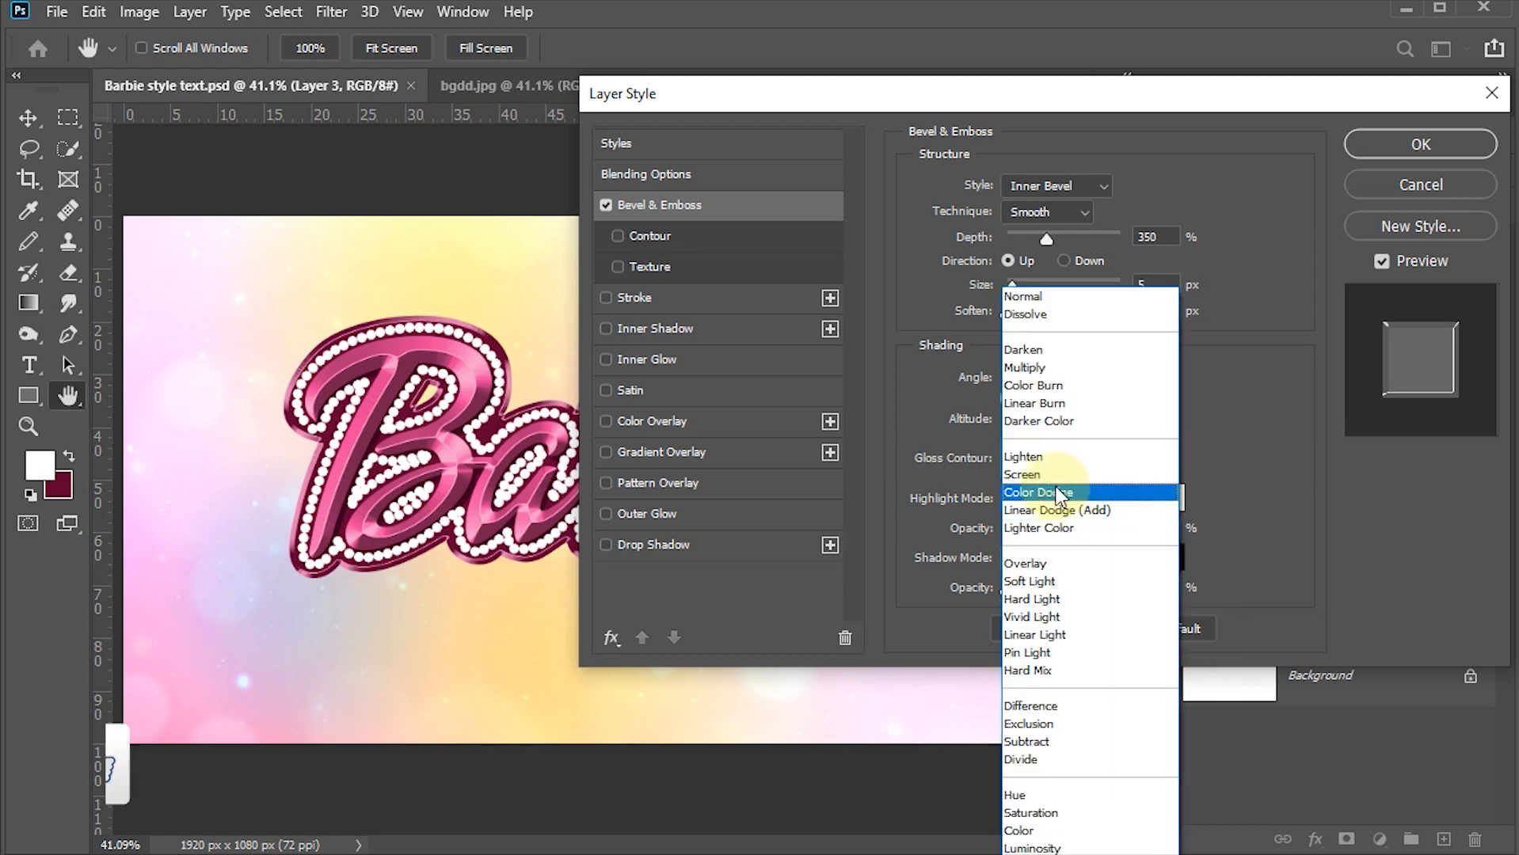
{"action": "left_click", "coordinate": [1057, 476]}
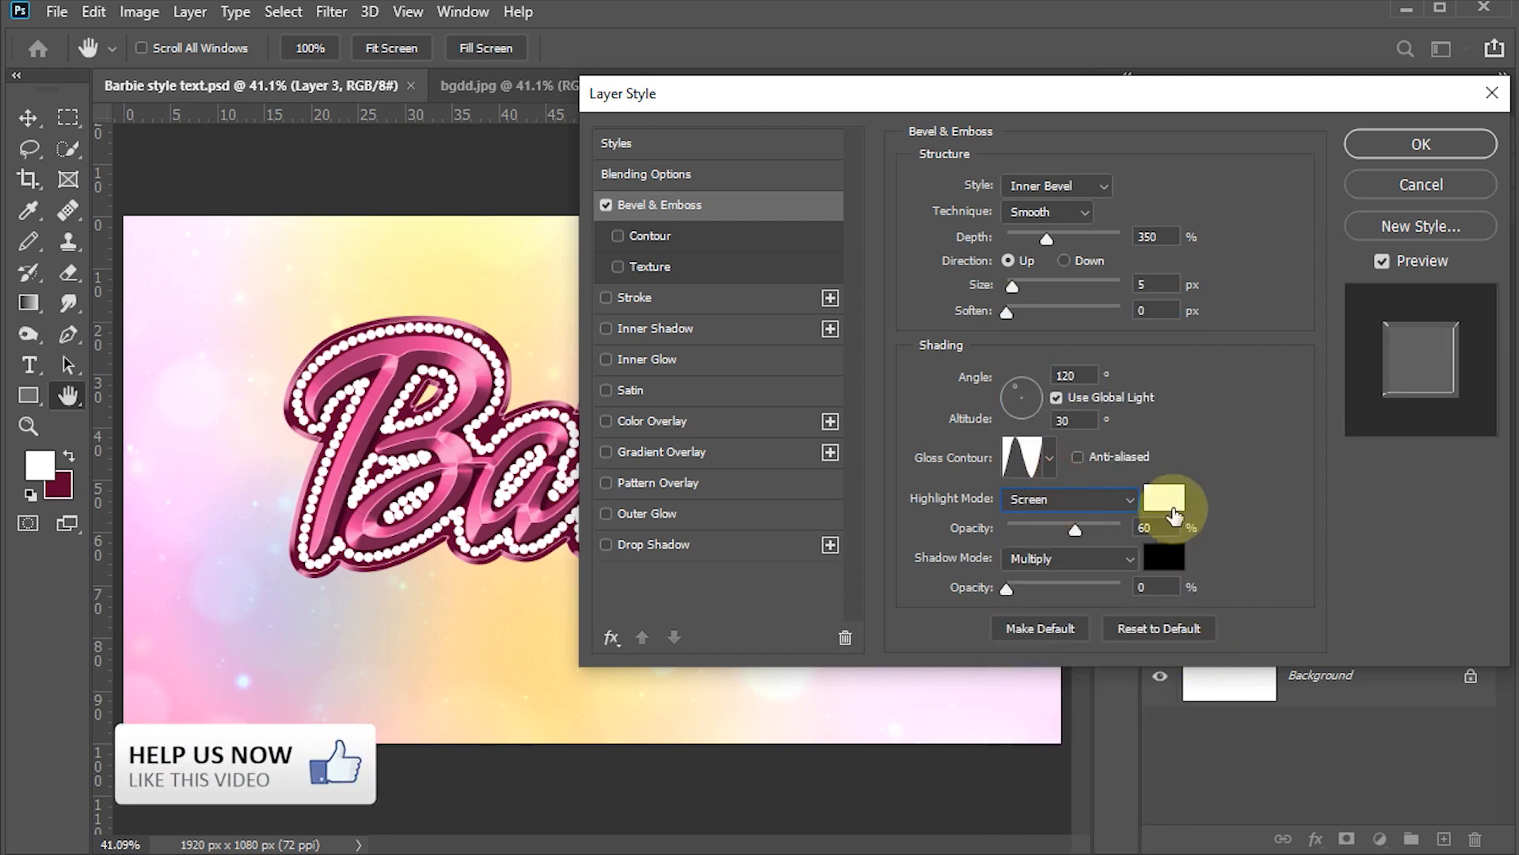
{"action": "left_click_drag", "start_coordinate": [1171, 528], "coordinate": [1067, 529]}
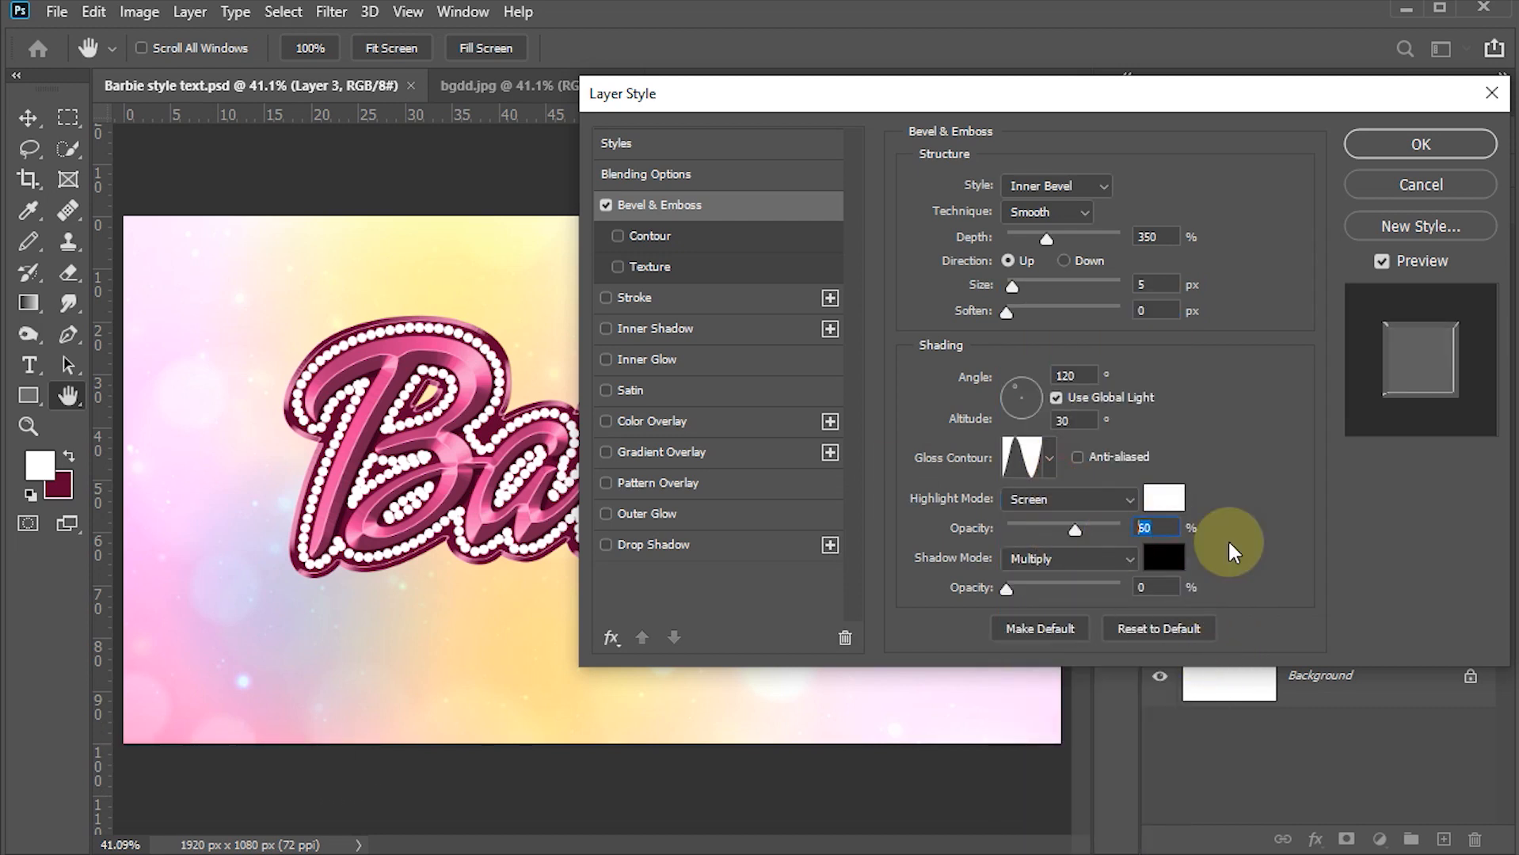
{"action": "type", "text": "75"}
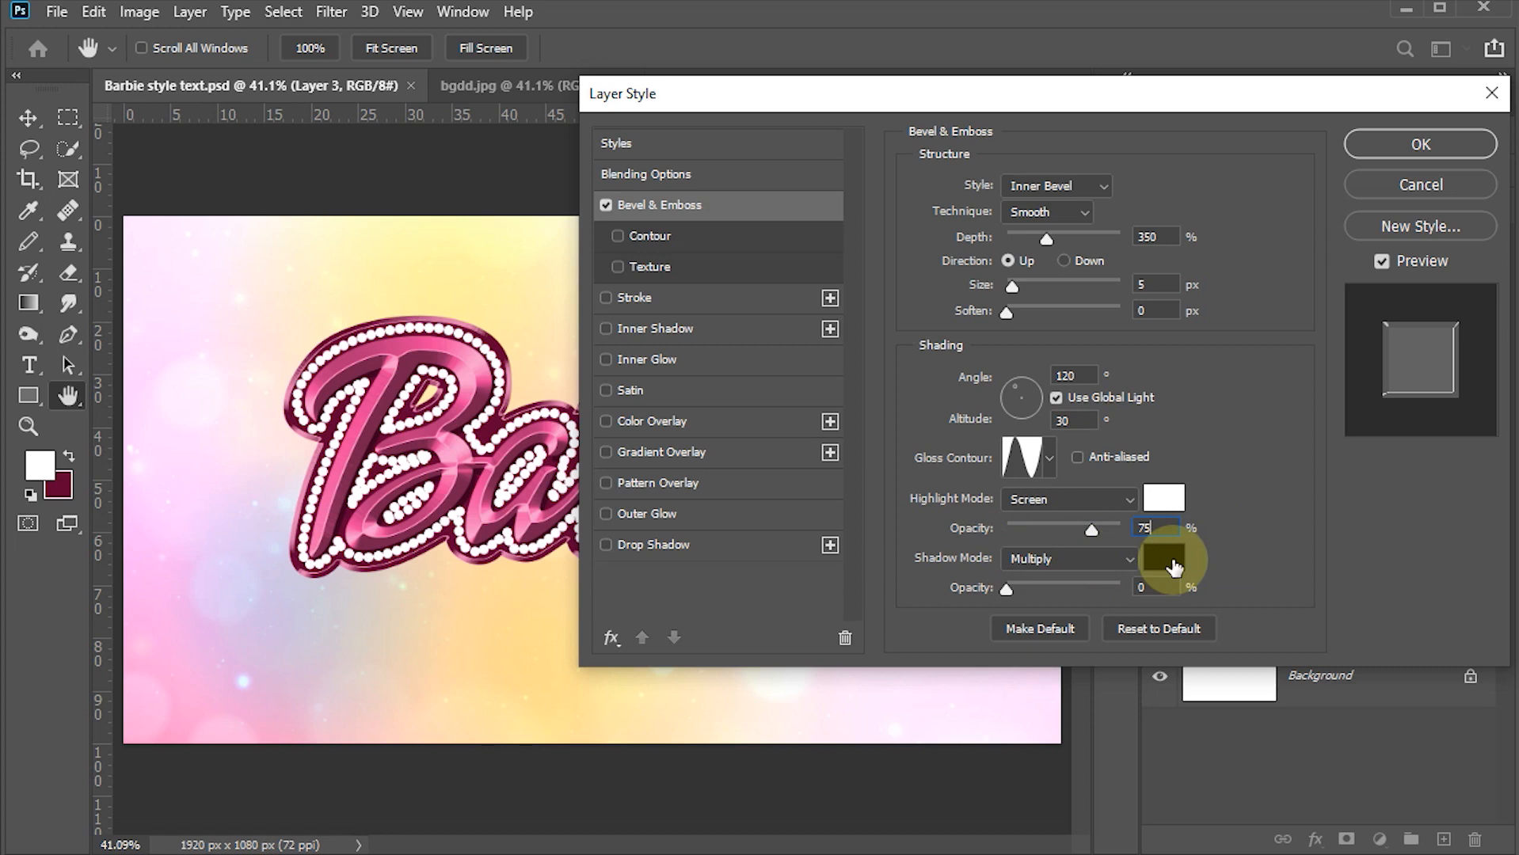
{"action": "left_click", "coordinate": [1148, 589]}
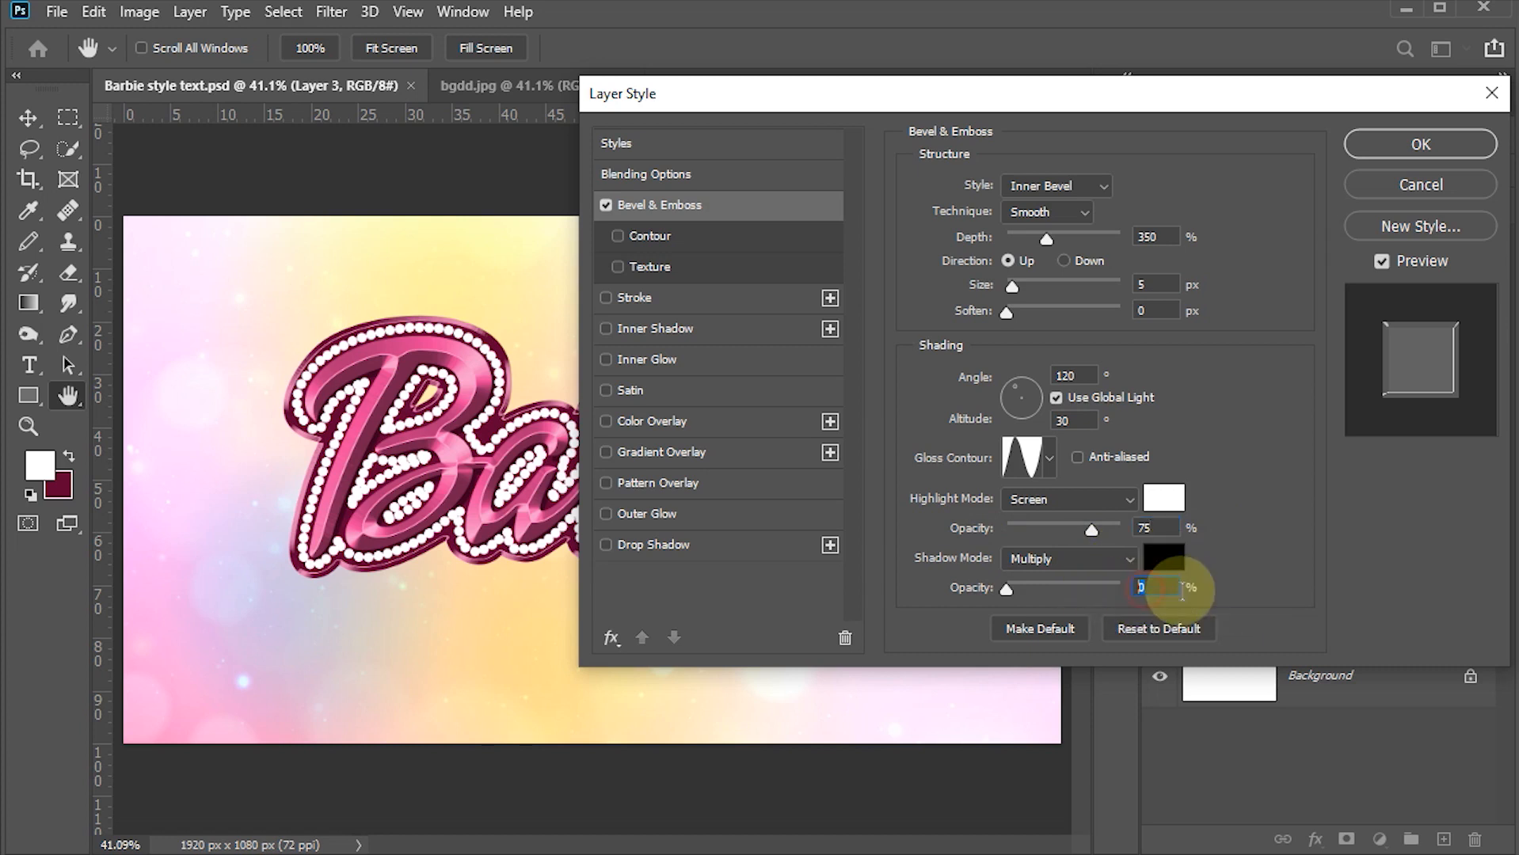
{"action": "type", "text": "75"}
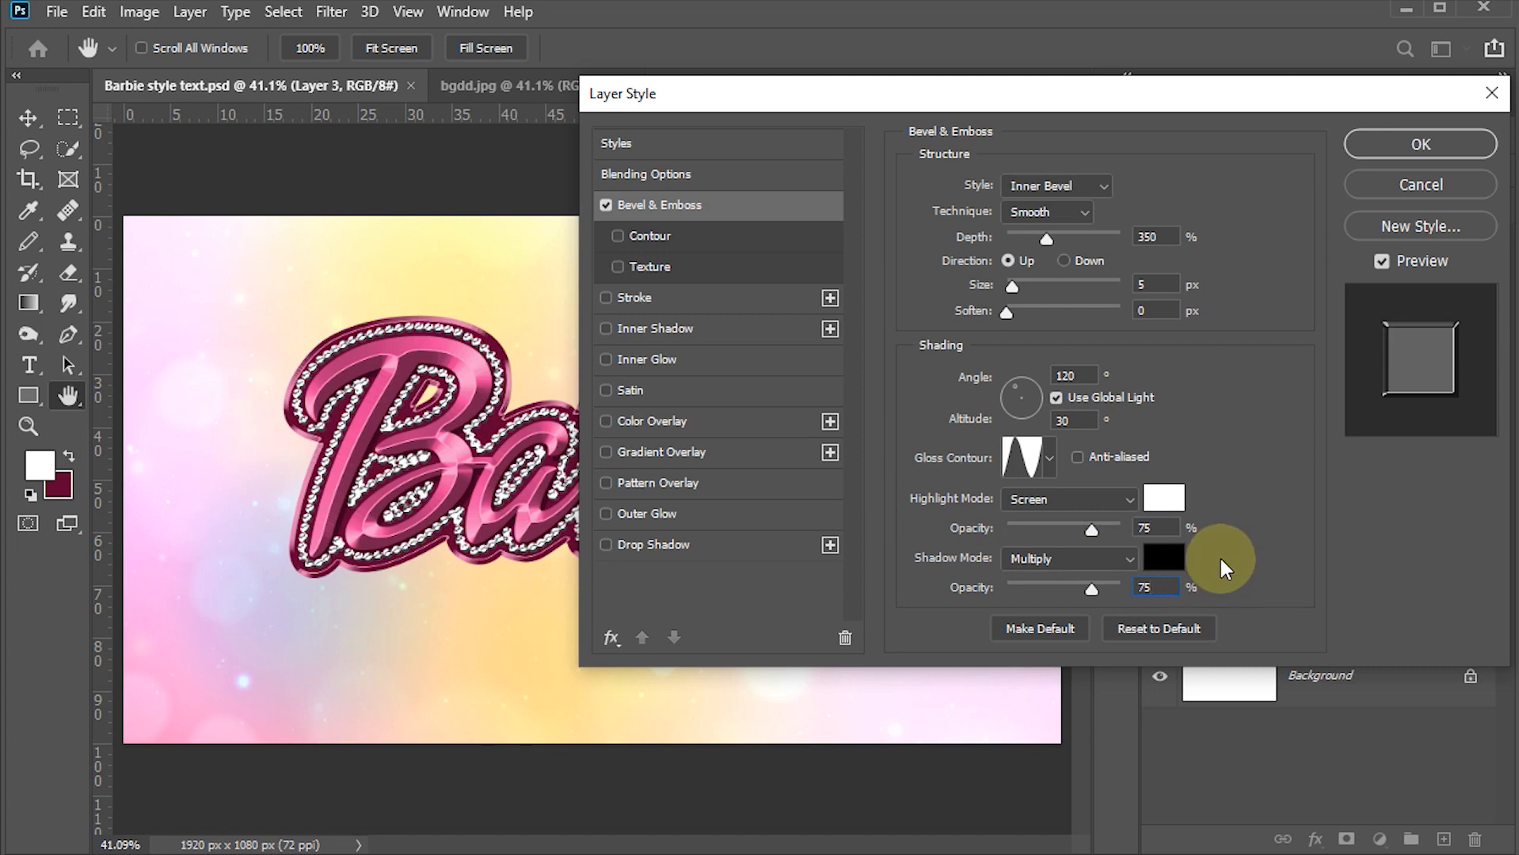
- Add an Inner Shadow to Layer 3 with 50% opacity, 3 px distance and 3 px size, apply the styles and save the document
{"action": "left_click", "coordinate": [612, 328]}
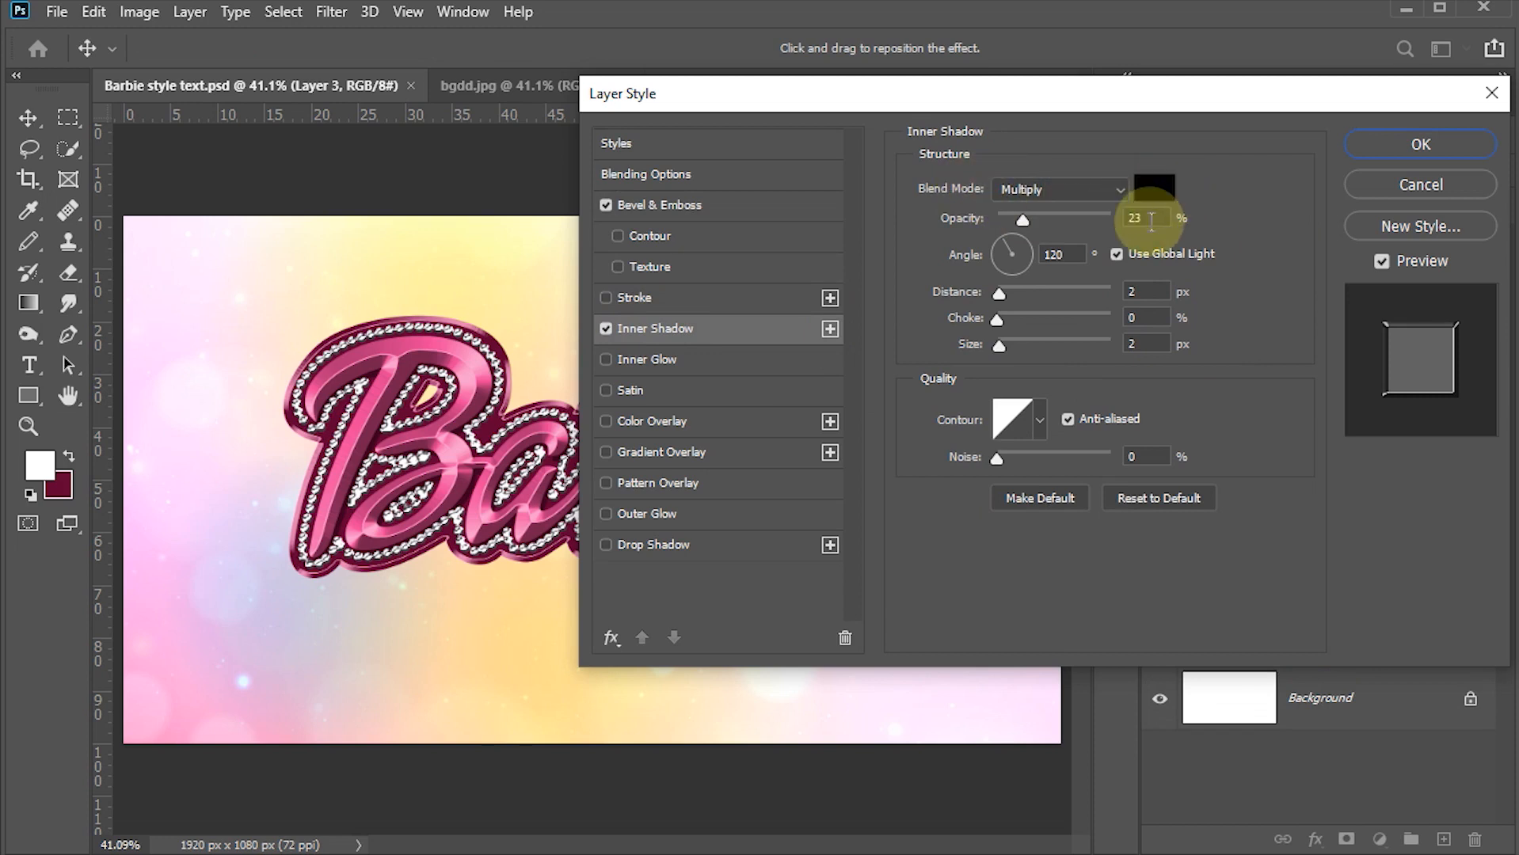
{"action": "left_click_drag", "start_coordinate": [1150, 220], "coordinate": [1047, 226]}
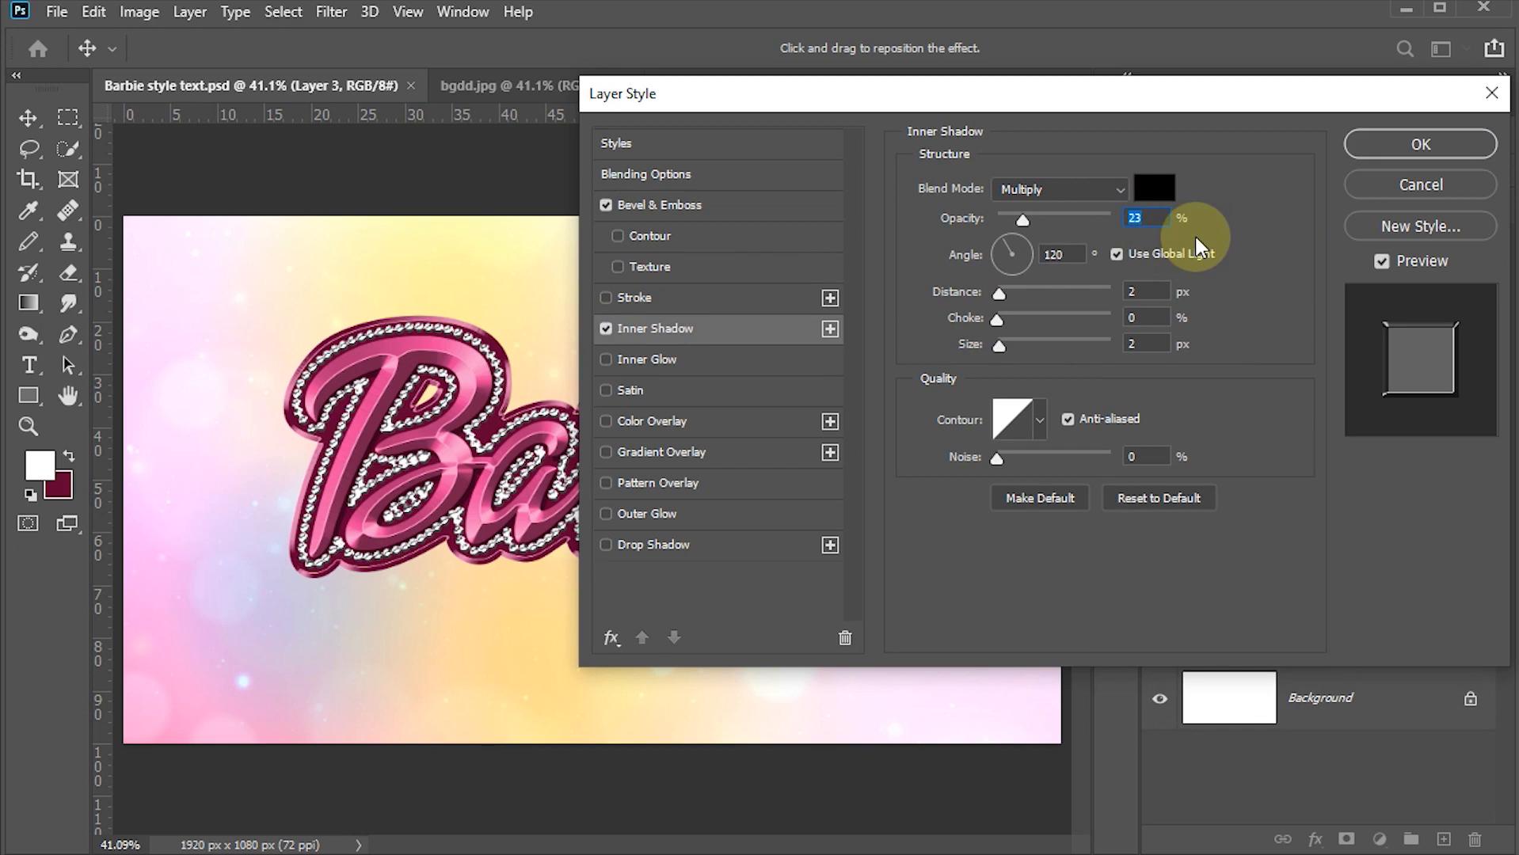
{"action": "type", "text": "50"}
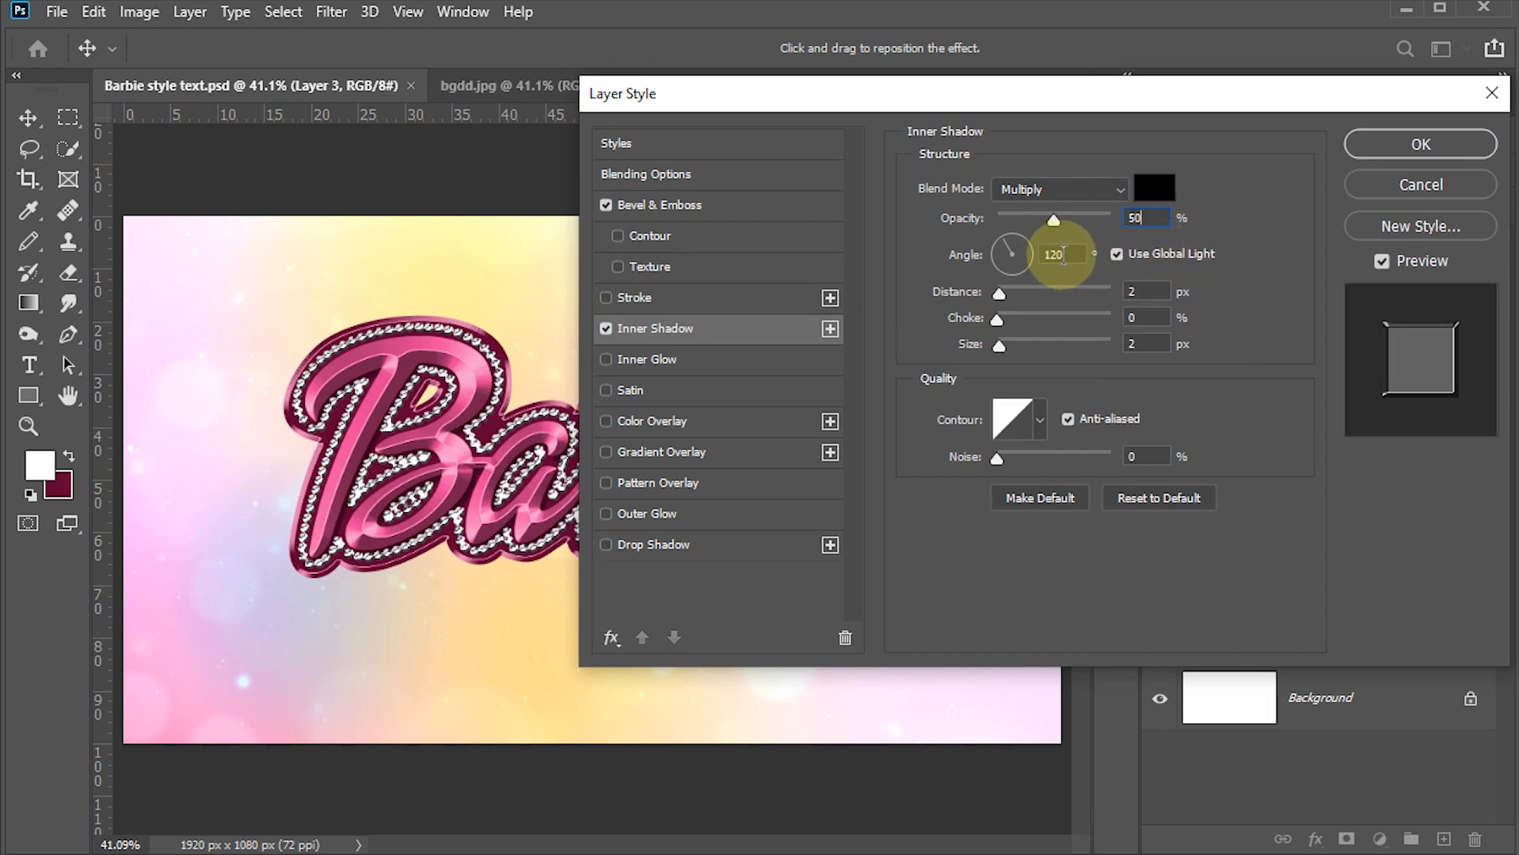
{"action": "left_click_drag", "start_coordinate": [1153, 293], "coordinate": [1071, 299]}
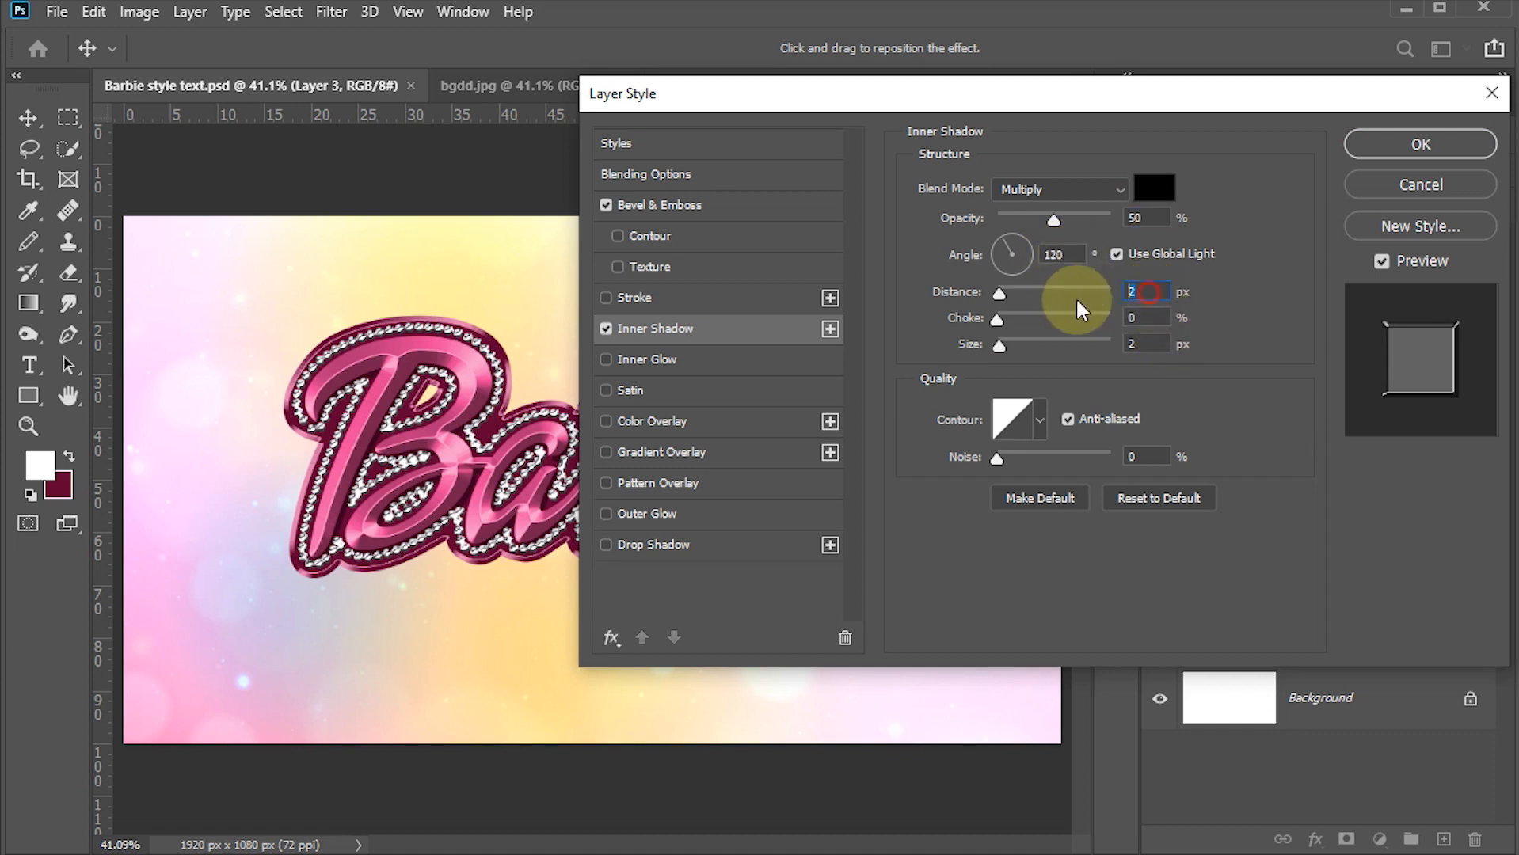
{"action": "type", "text": "3"}
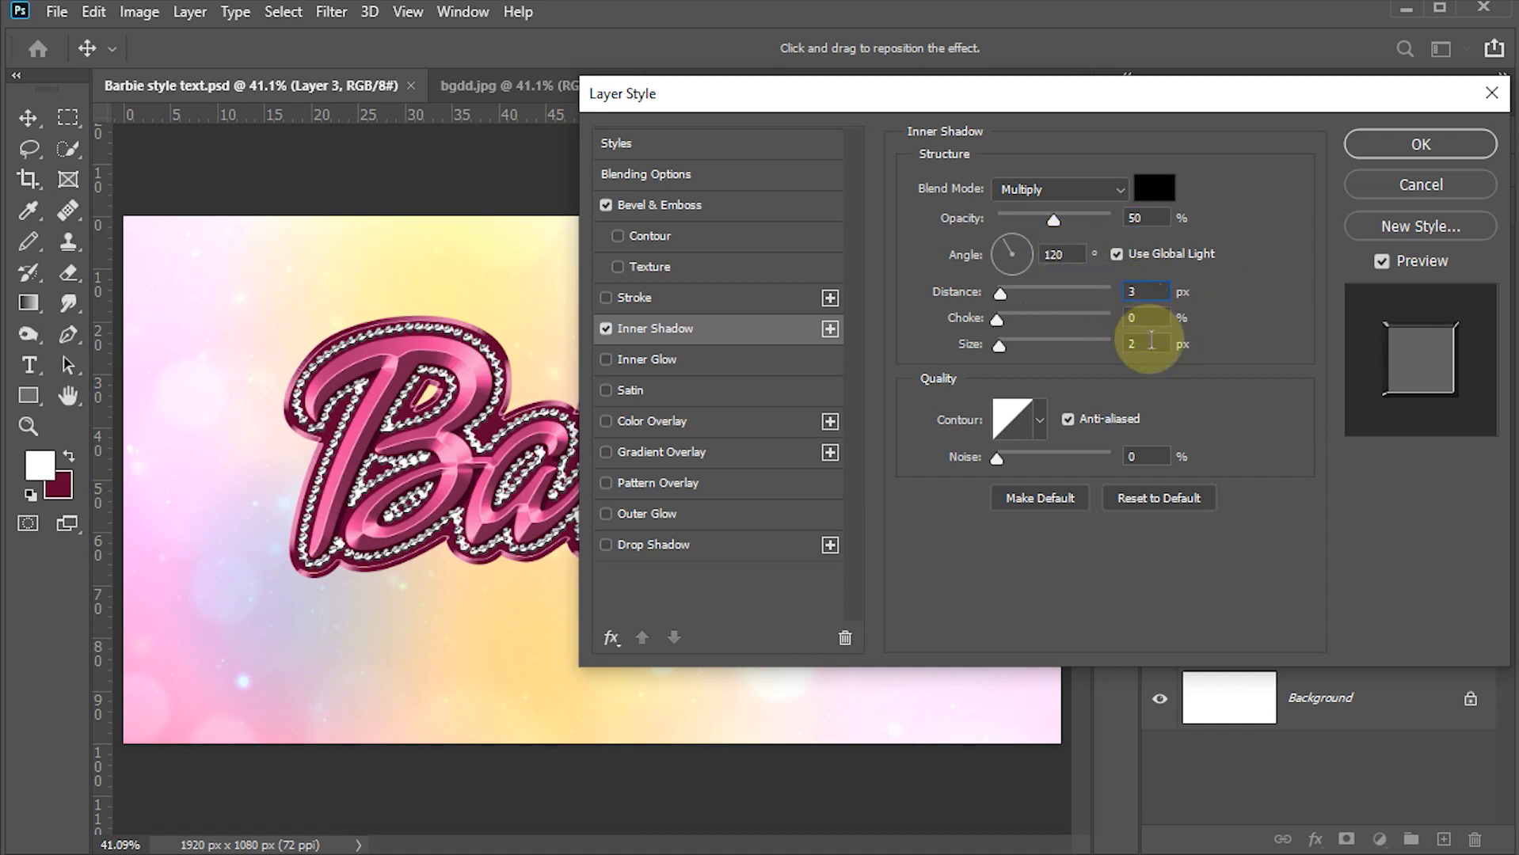
{"action": "double_click", "coordinate": [1159, 346]}
{"action": "type", "text": "3"}
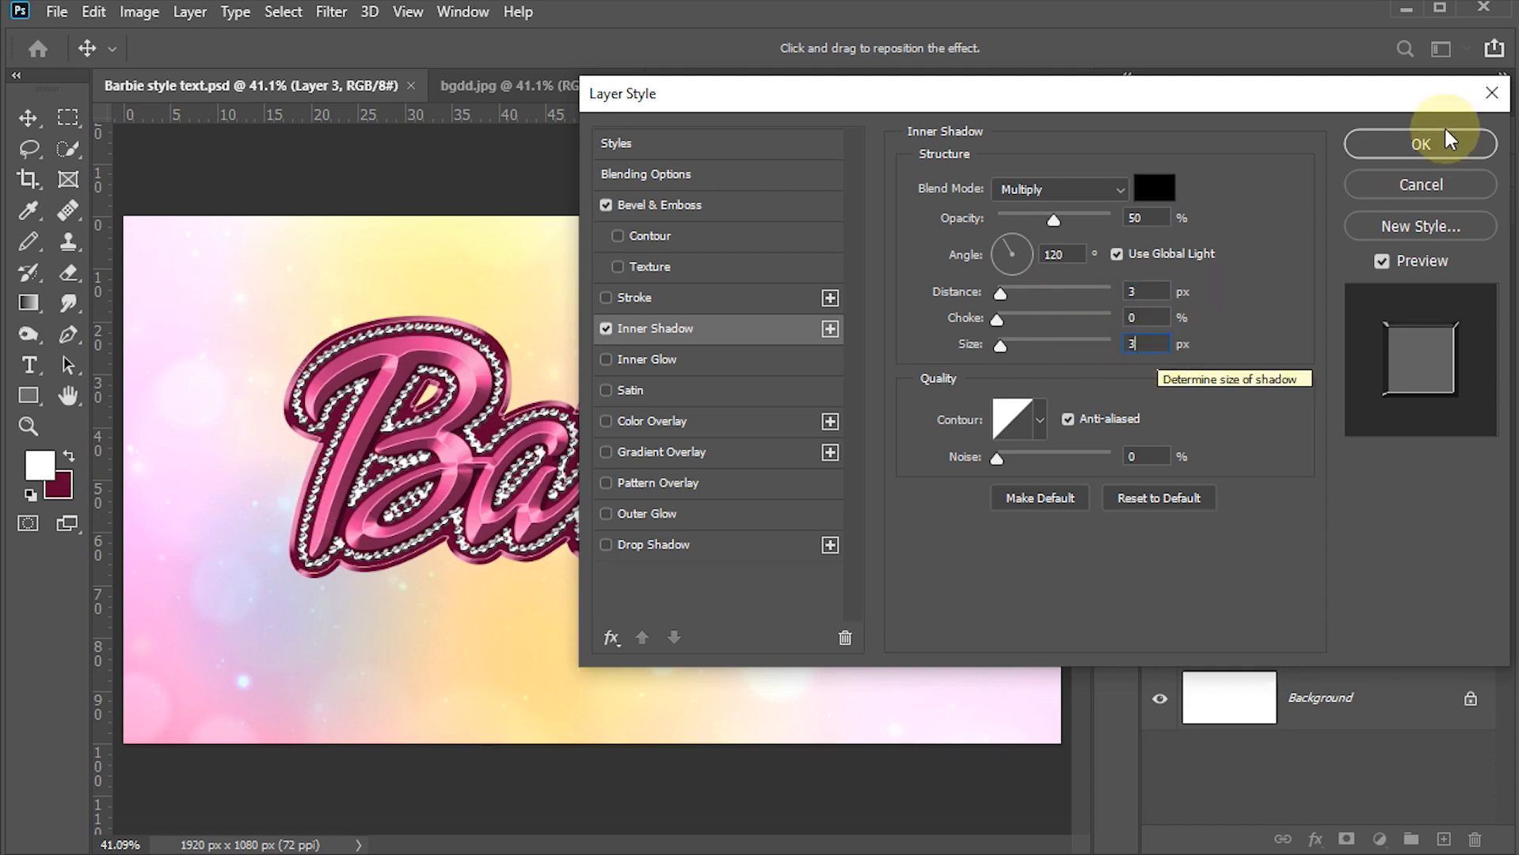
{"action": "left_click", "coordinate": [1460, 143]}
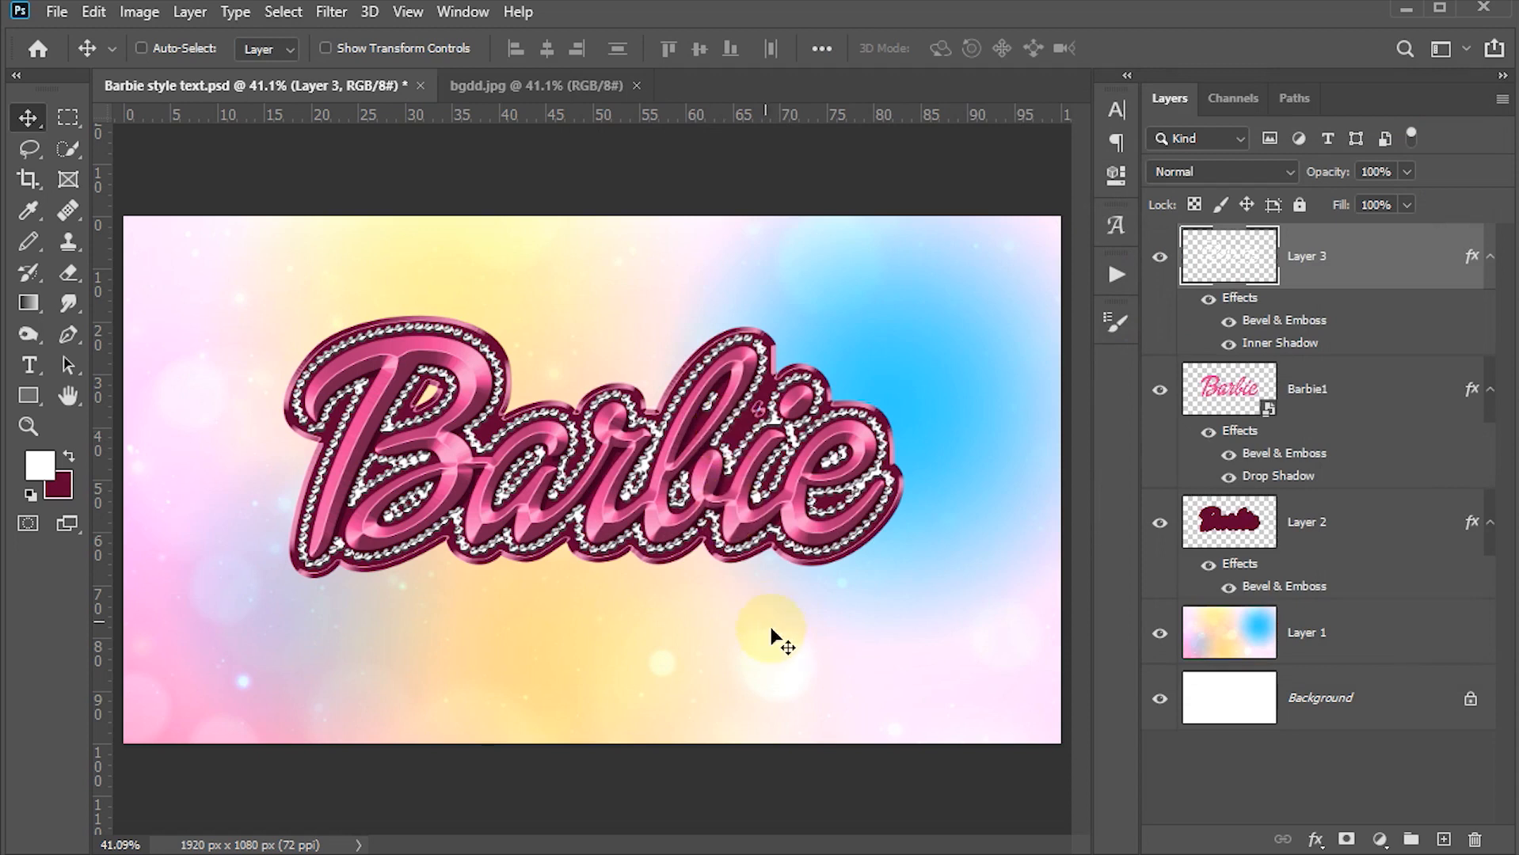
{"action": "key", "text": "ctrl+s"}
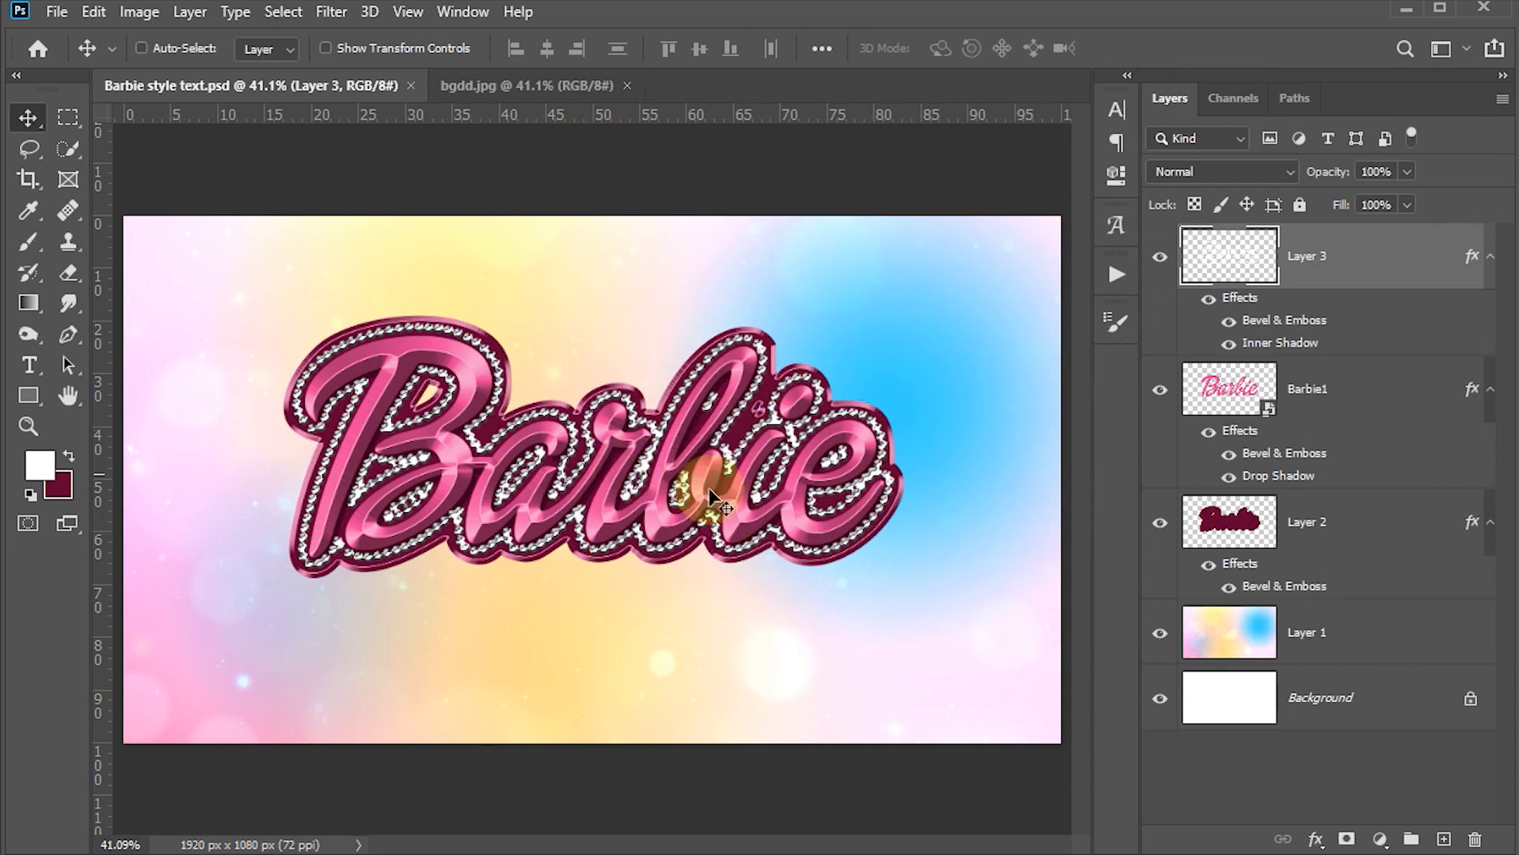
- Create a new layer above Layer 3 and set the Brush tool's opacity to 100%
{"action": "left_click", "coordinate": [1443, 839]}
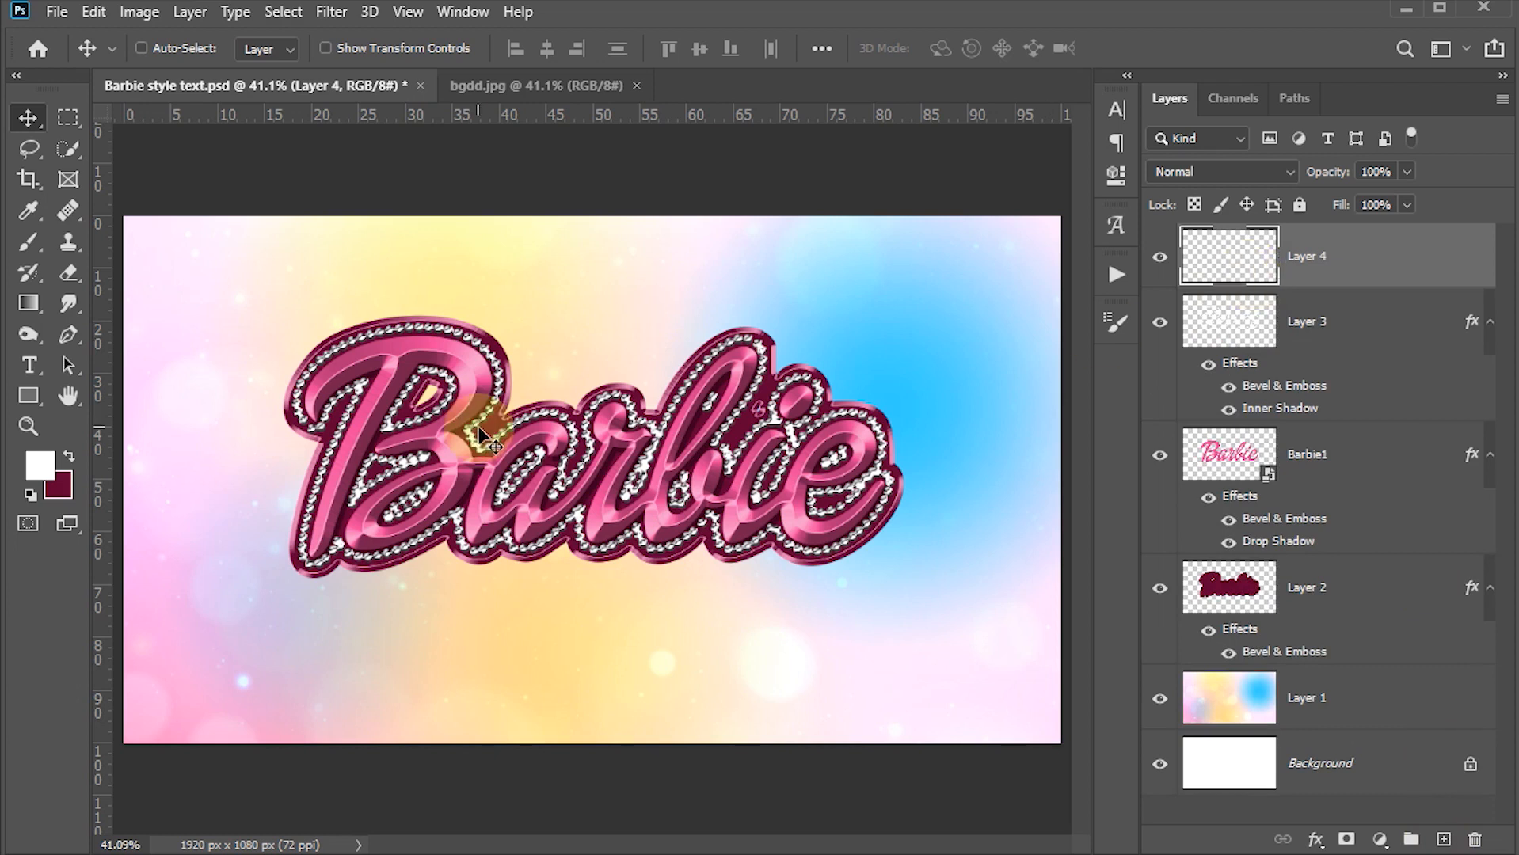
{"action": "key", "text": "b"}
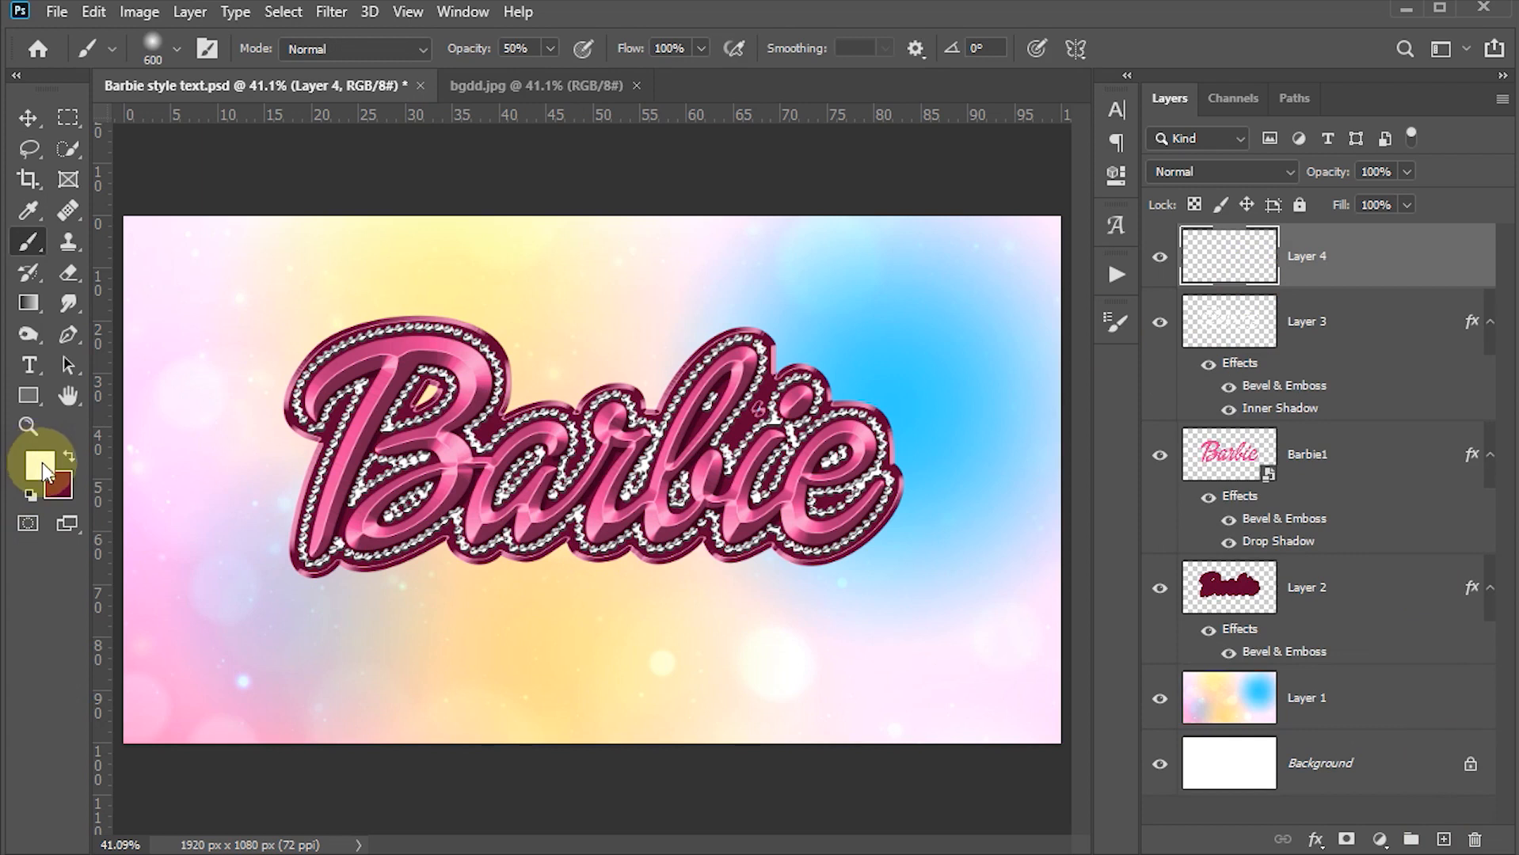
{"action": "left_click", "coordinate": [529, 48]}
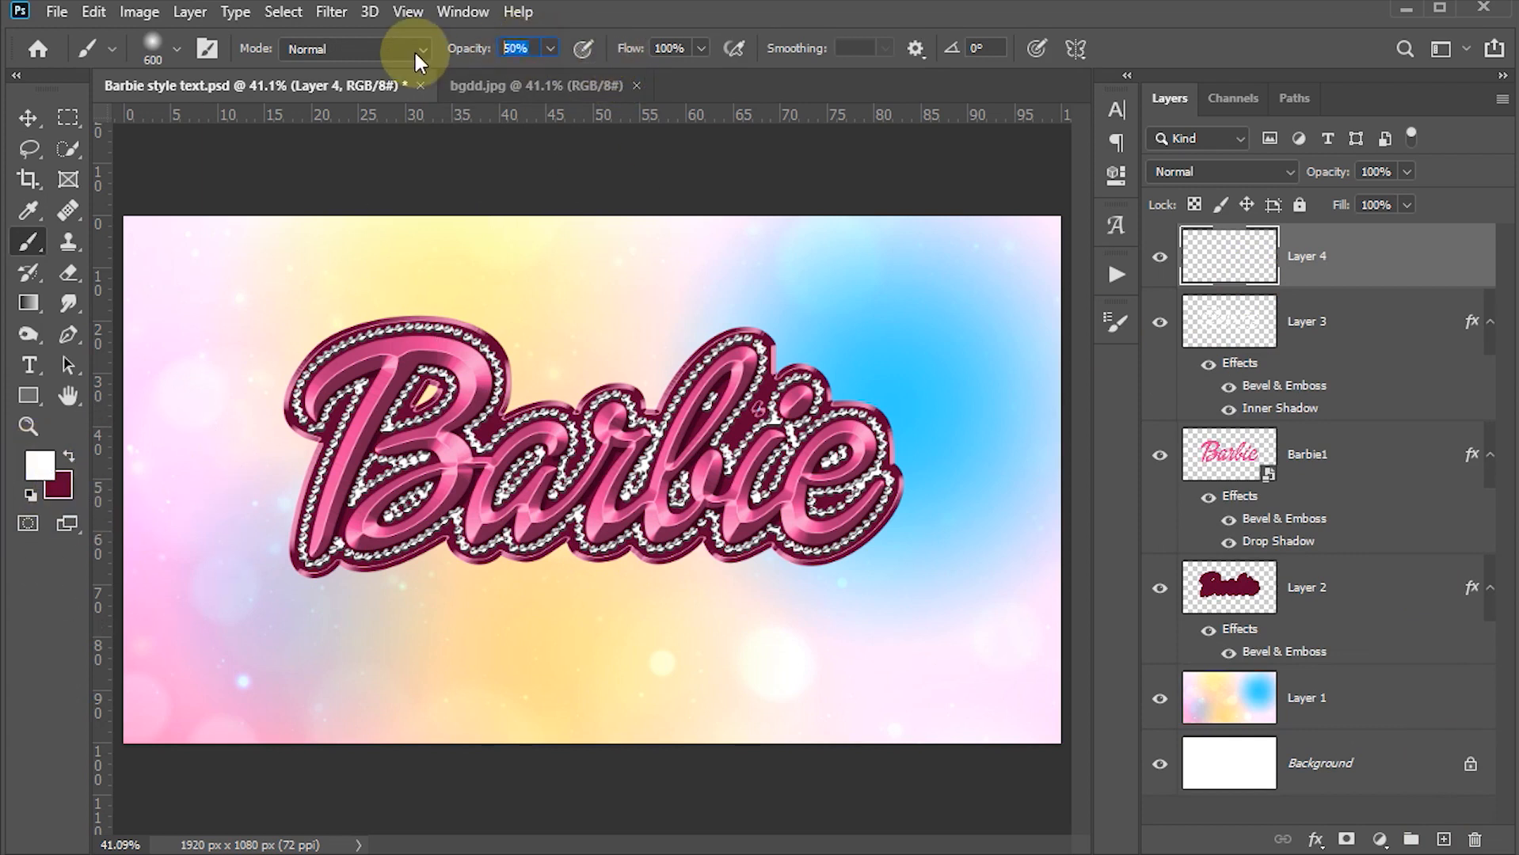
{"action": "type", "text": "10"}
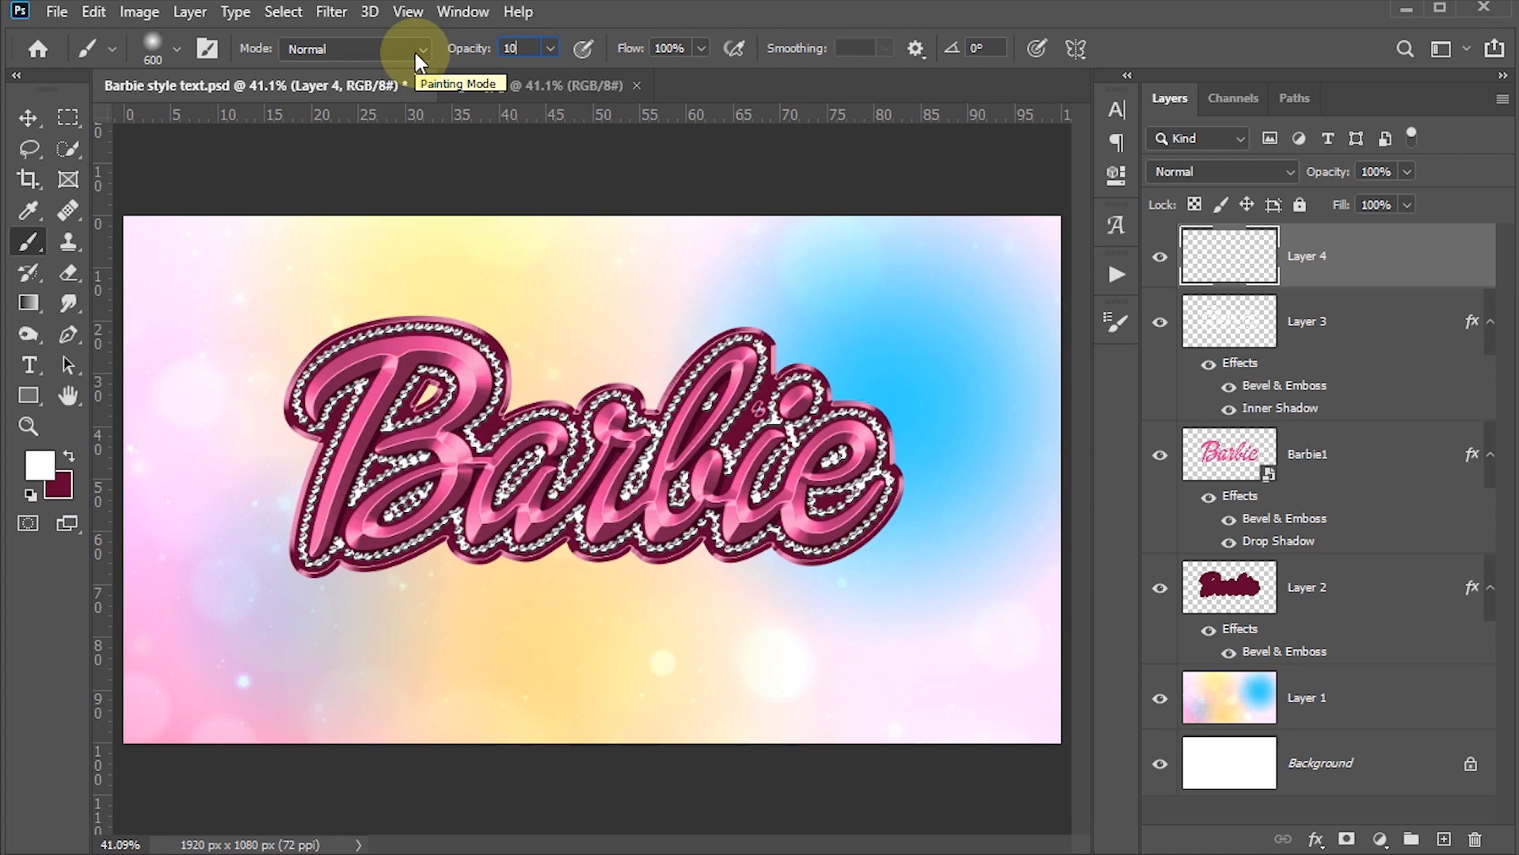
{"action": "type", "text": "0"}
{"action": "key", "text": "Return"}
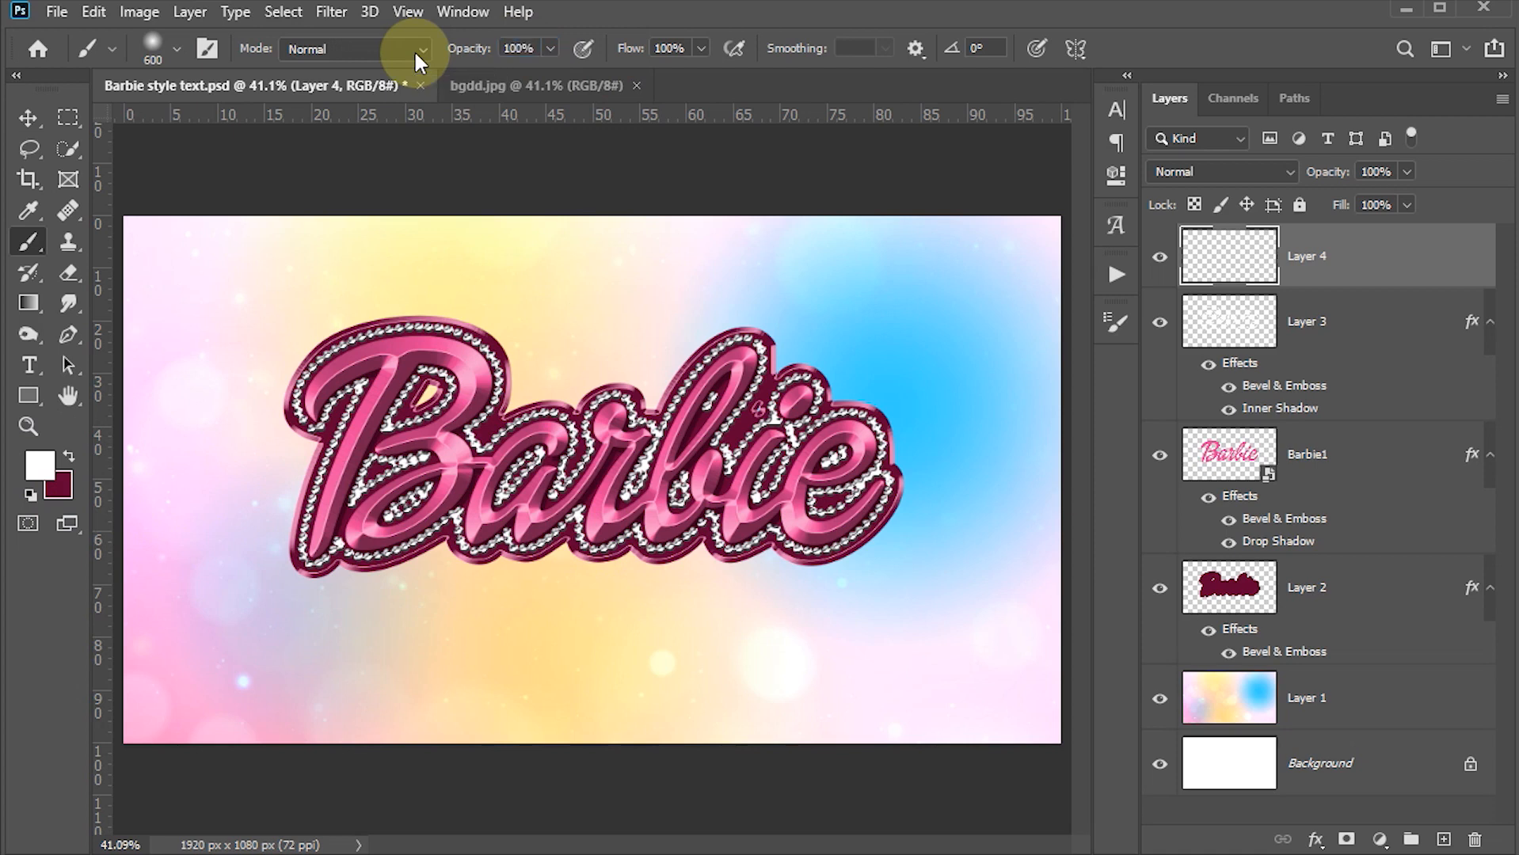
- Choose the Star 2 brush from the Twinkle Star Brushes set
{"action": "left_click", "coordinate": [177, 49]}
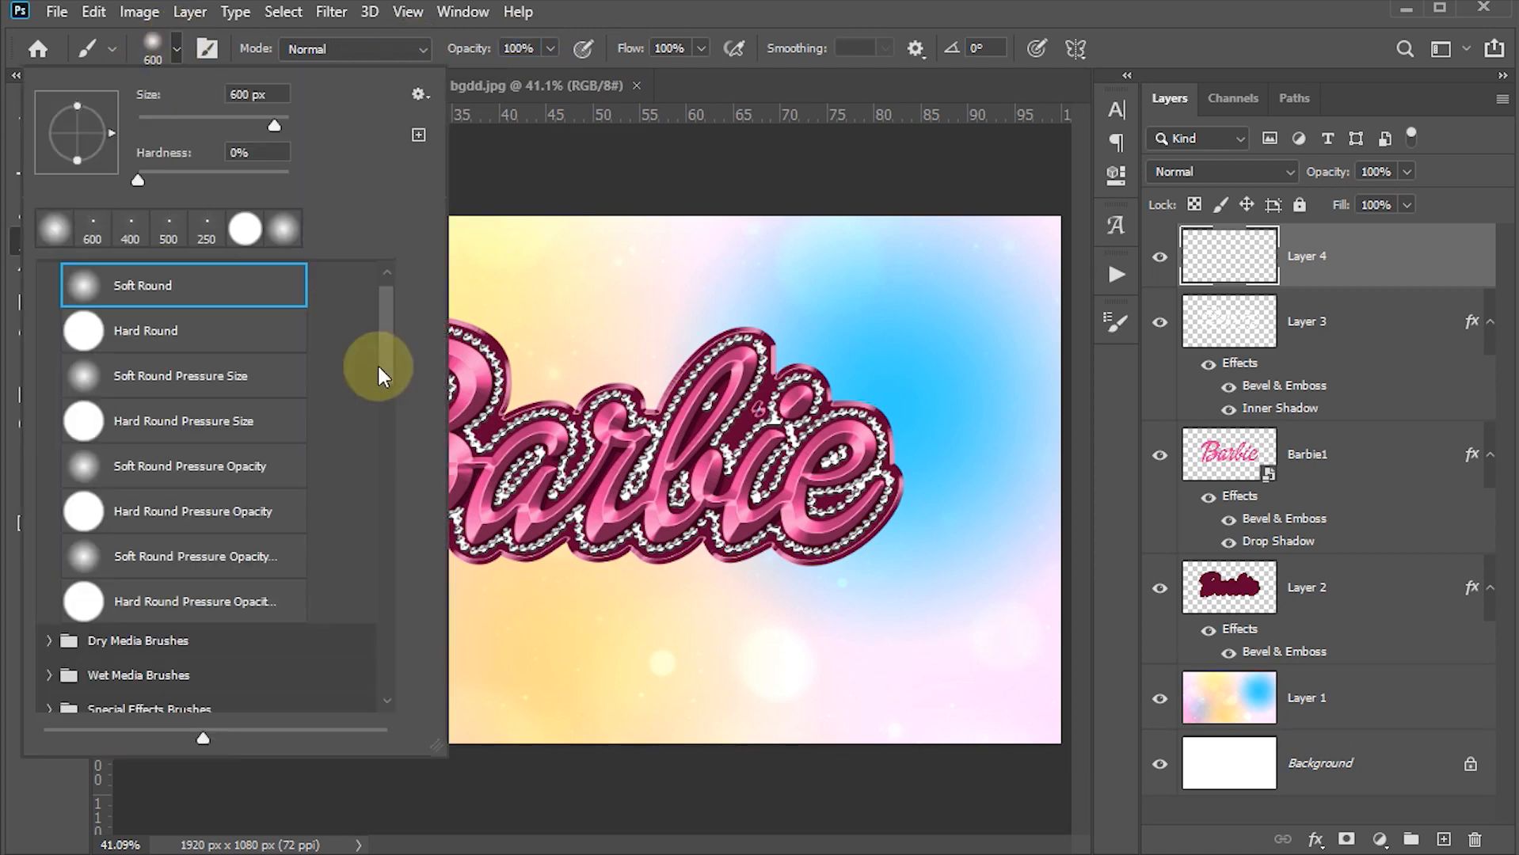
{"action": "left_click_drag", "start_coordinate": [392, 307], "coordinate": [388, 626]}
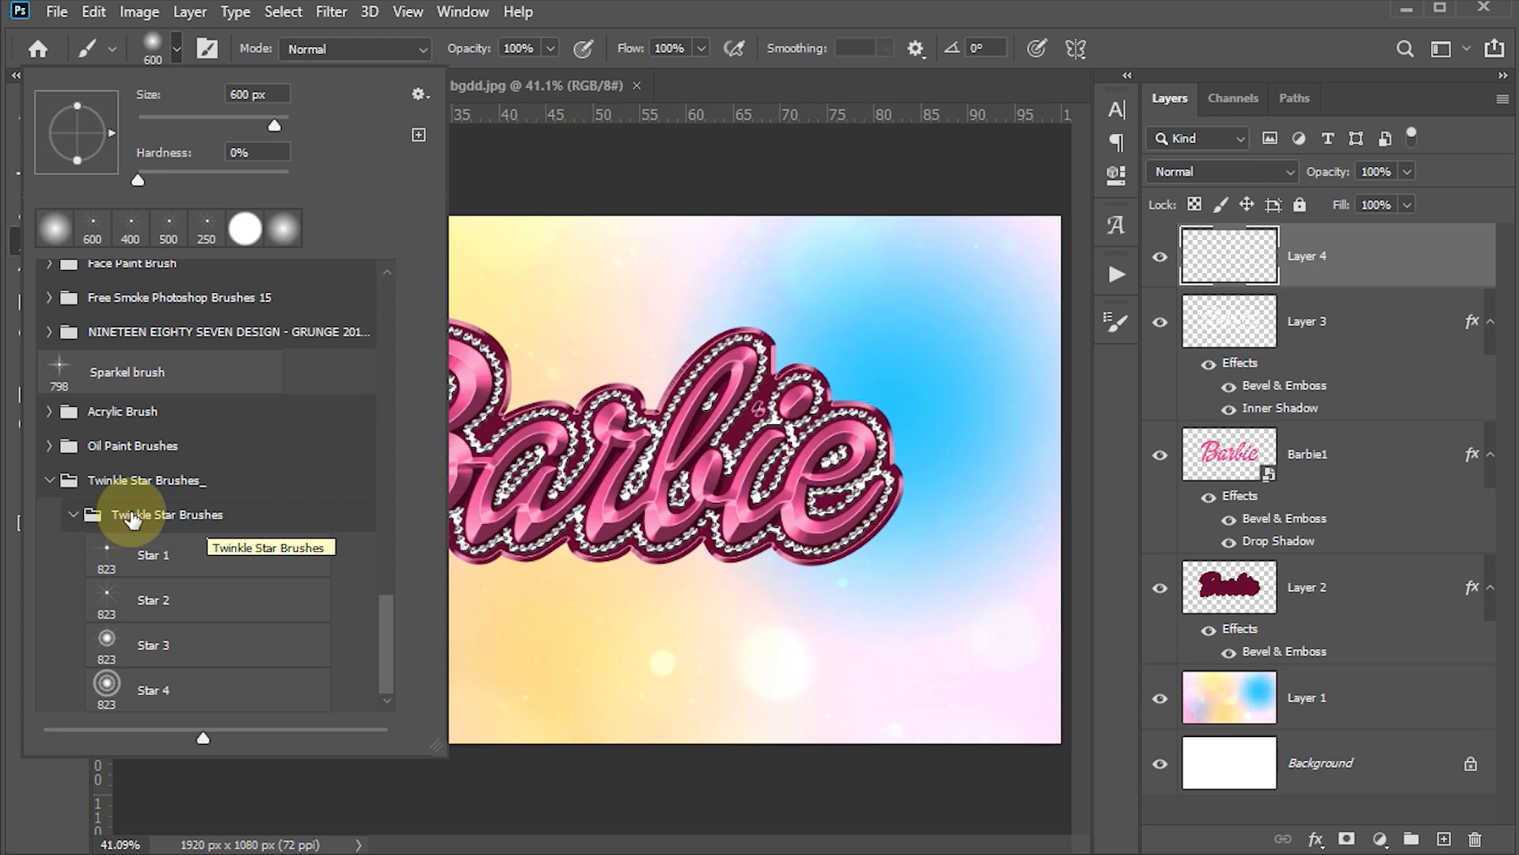
{"action": "double_click", "coordinate": [152, 602]}
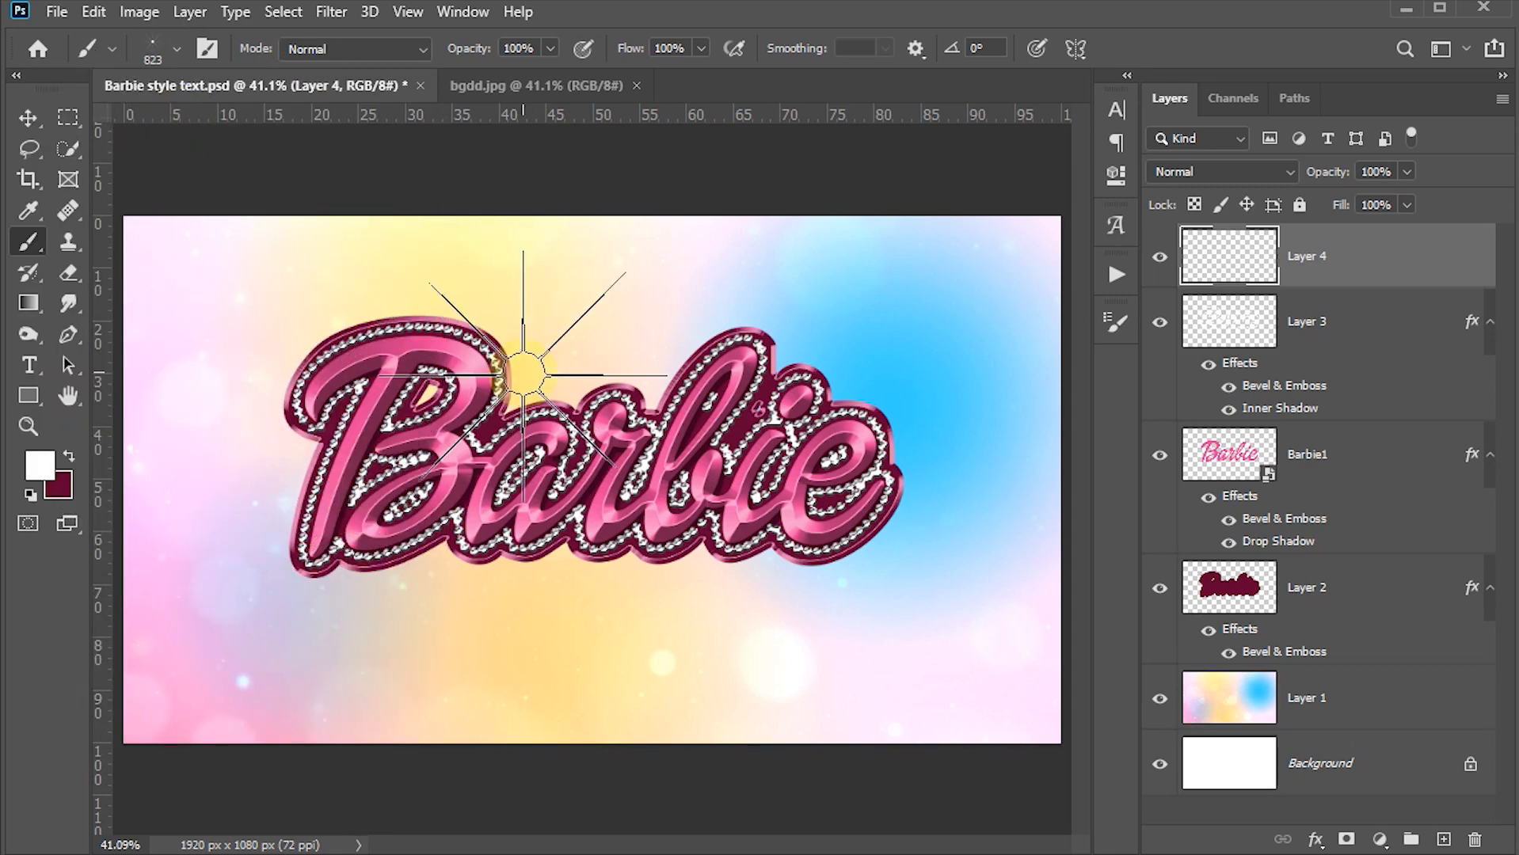
- Reduce the star brush to 400 px and stamp white sparkles on the pearls atop the B and at the lower edge between B and a
{"action": "key", "text": "ctrl+plus"}
{"action": "scroll", "coordinate": [523, 392], "scroll_direction": "up", "scroll_amount": 3}
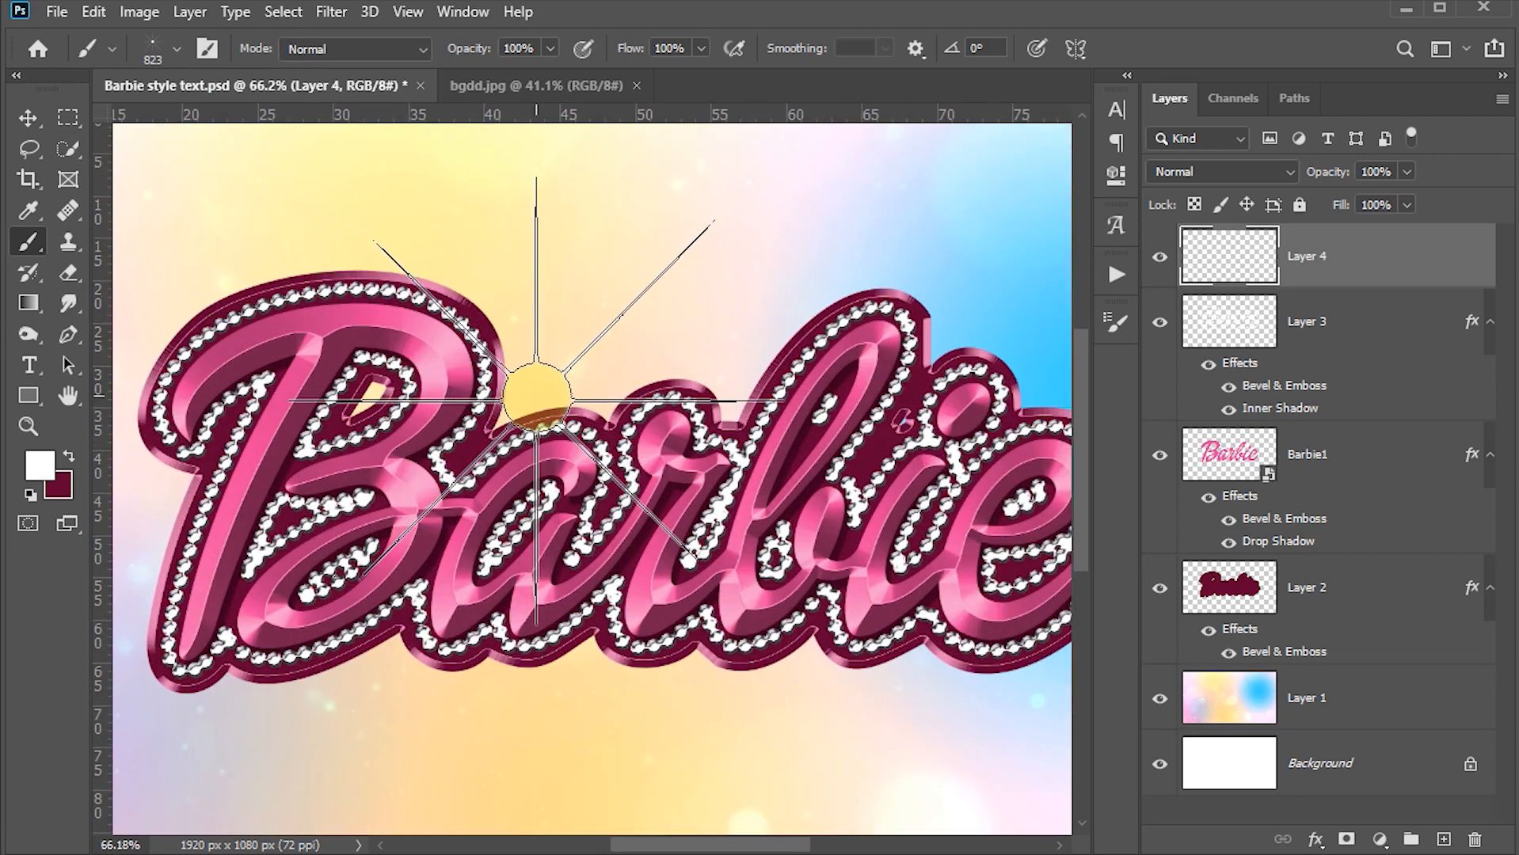
{"action": "key", "text": "bracketleft"}
{"action": "key", "text": "bracketleft"}
{"action": "key", "text": "bracketleft"}
{"action": "key", "text": "bracketleft"}
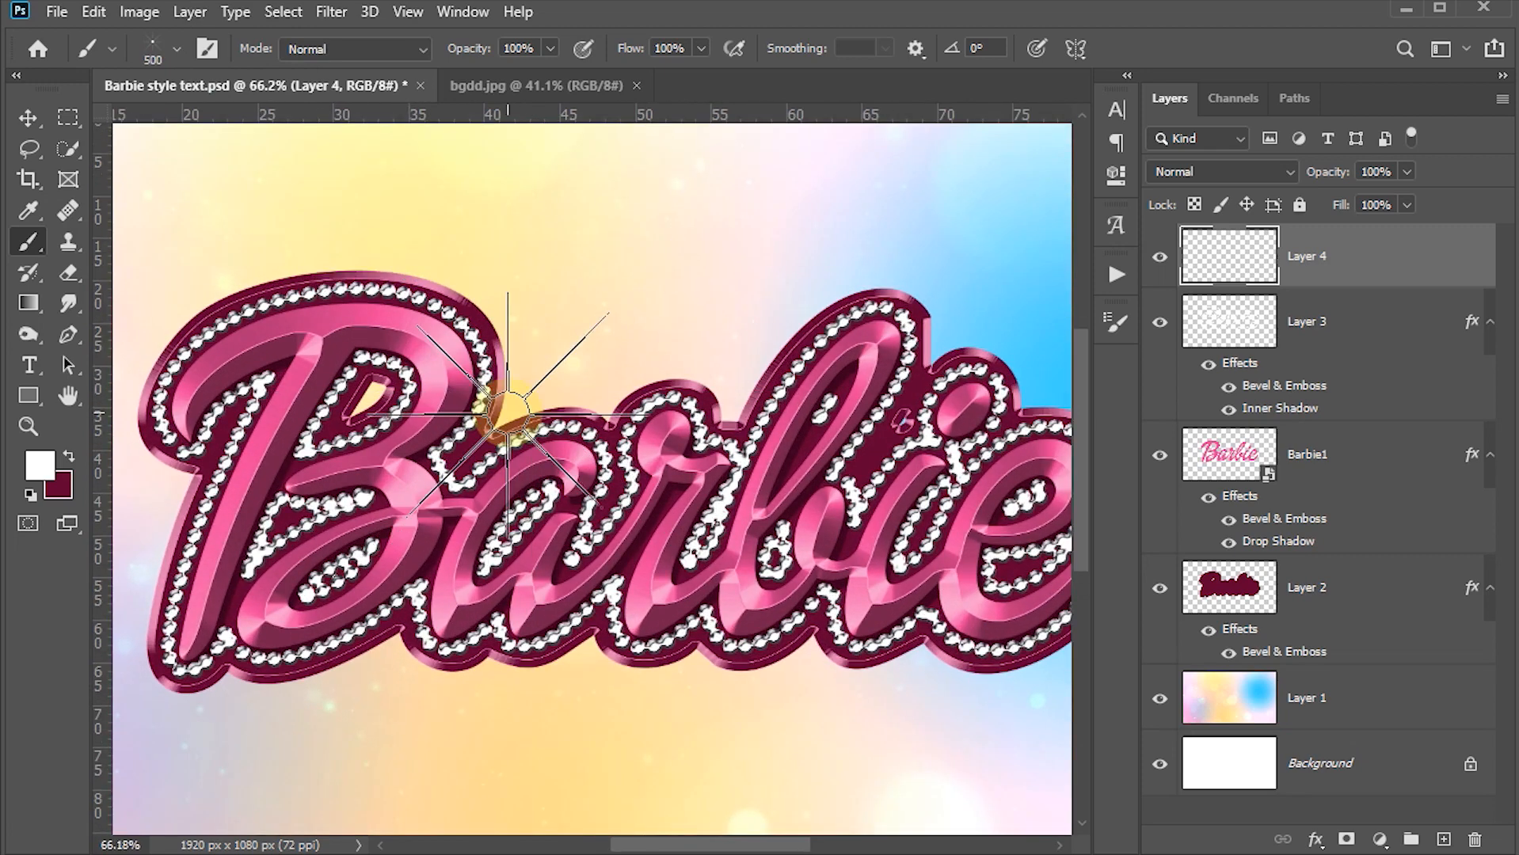
{"action": "key", "text": "bracketleft"}
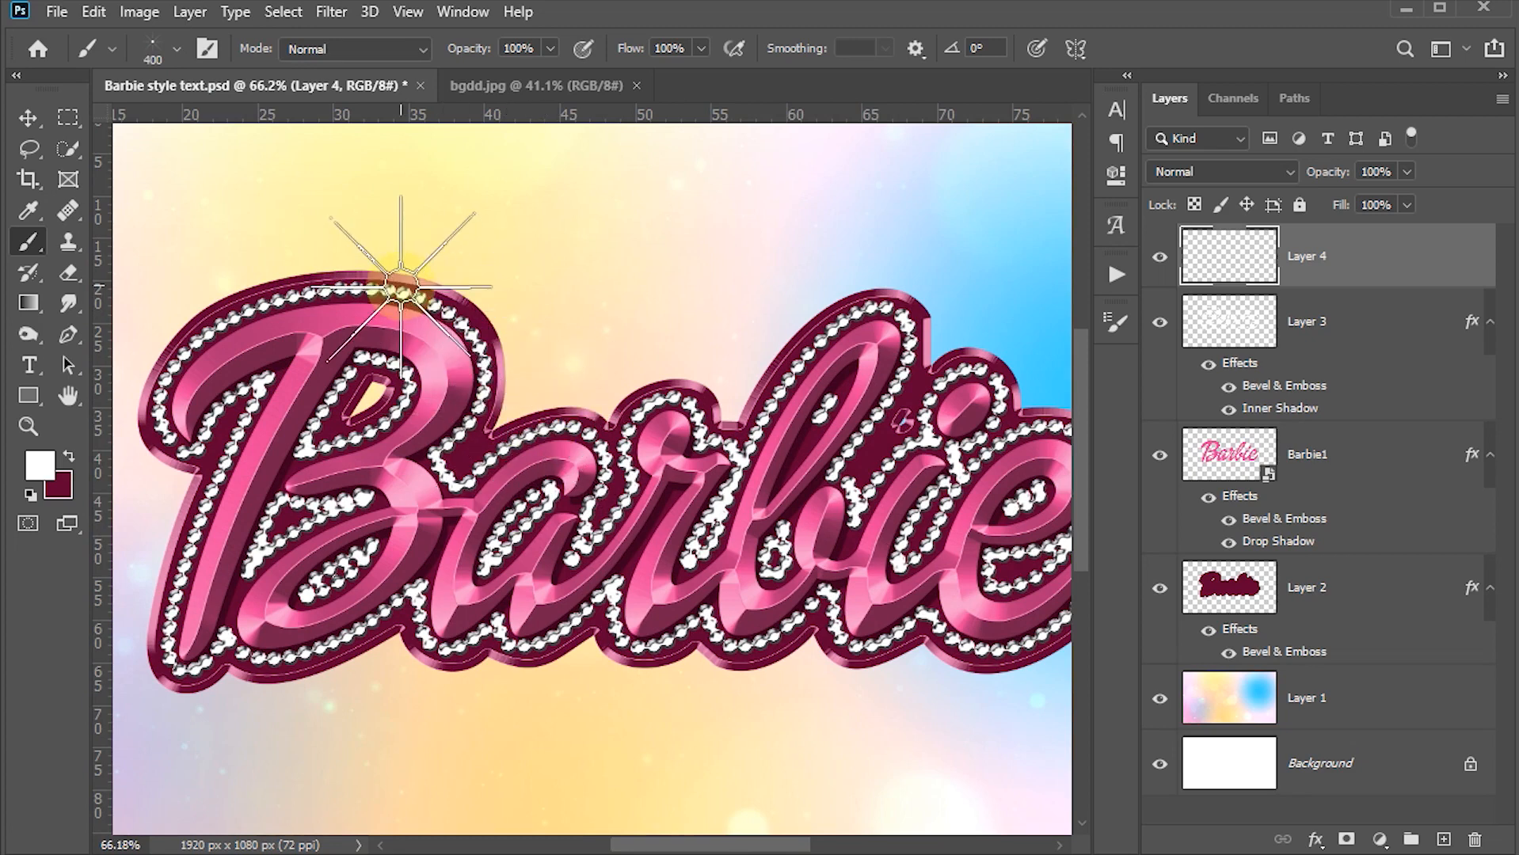
{"action": "left_click", "coordinate": [371, 286]}
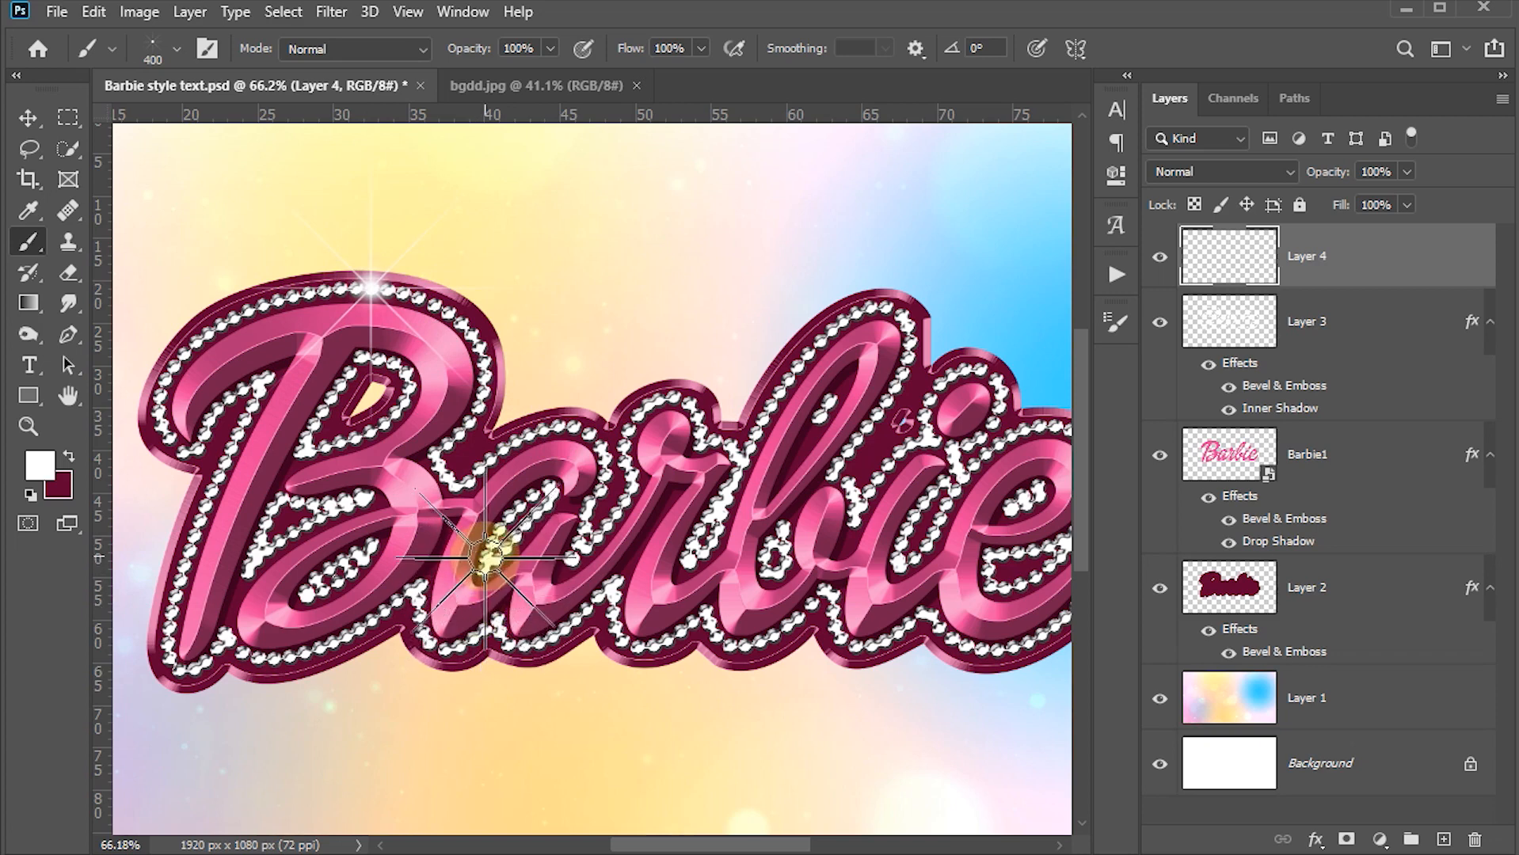
{"action": "left_click", "coordinate": [446, 651]}
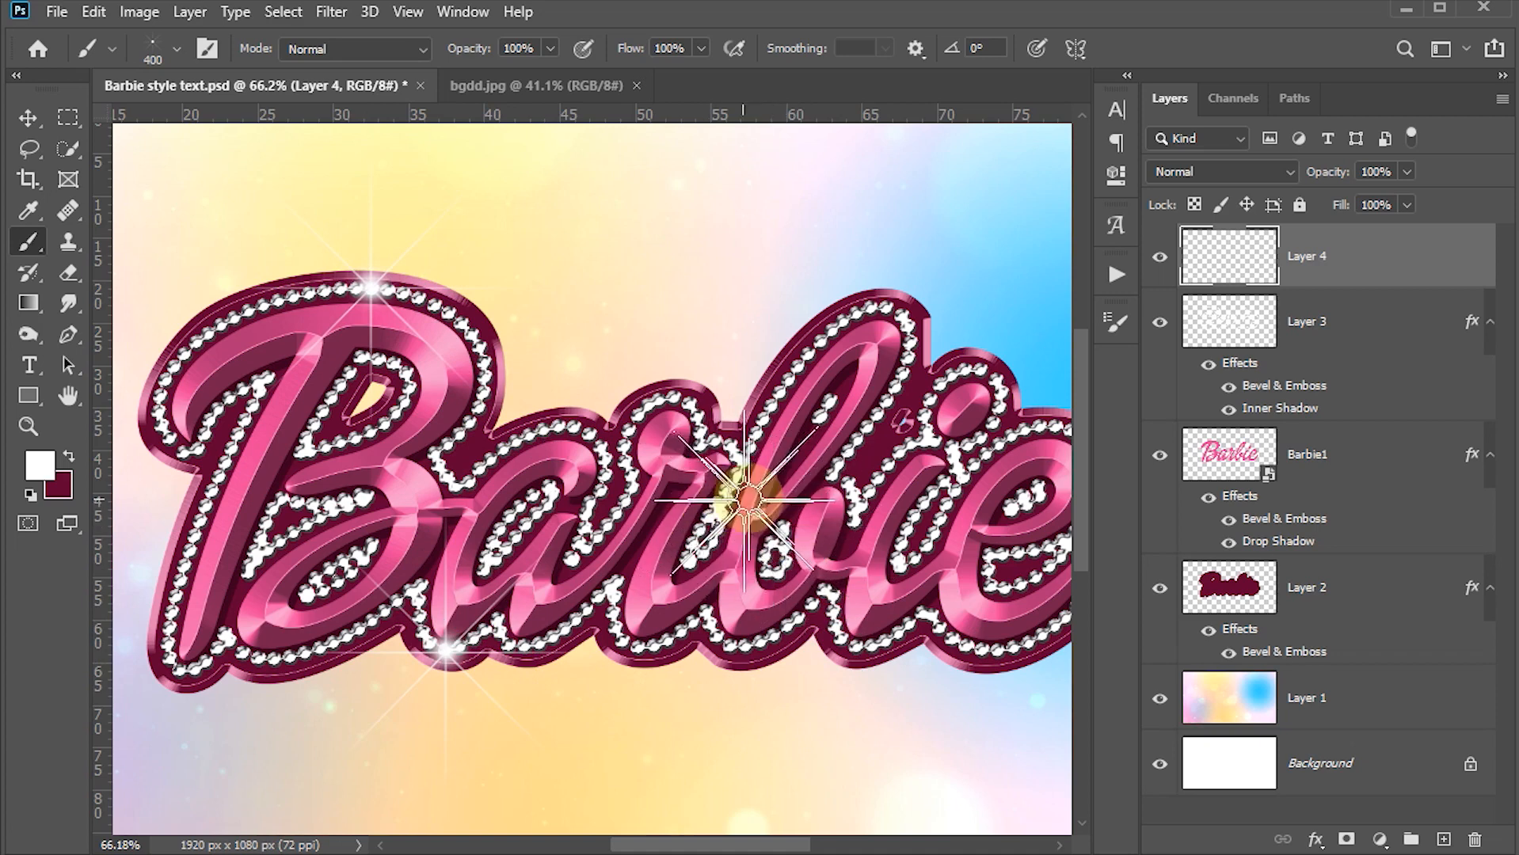
- Reduce the star brush to 250 px and stamp a small sparkle on the pearls above the r
{"action": "key", "text": "bracketleft"}
{"action": "key", "text": "bracketleft"}
{"action": "key", "text": "bracketleft"}
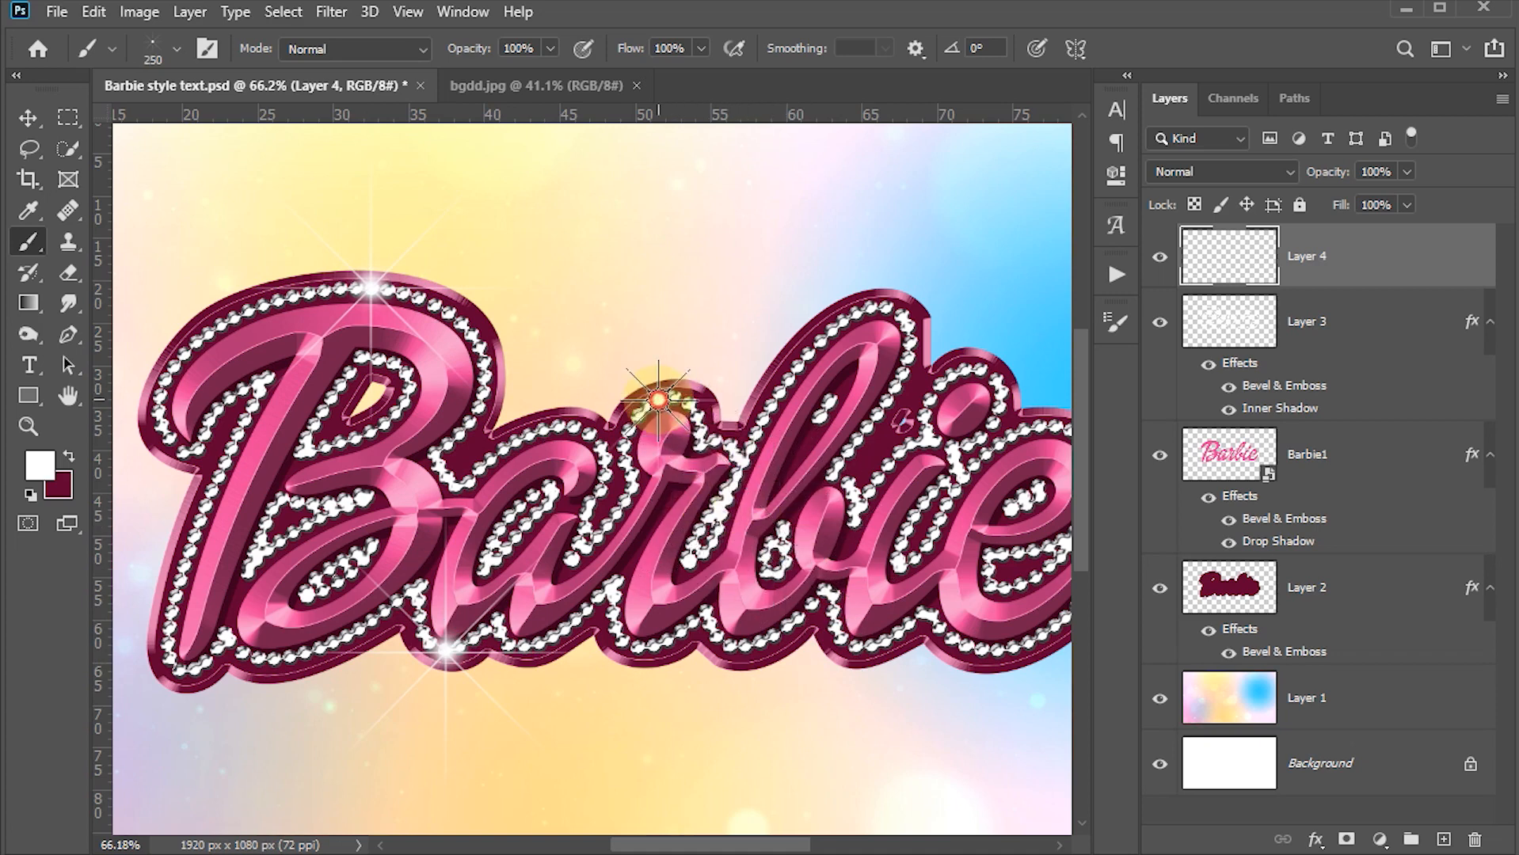
{"action": "left_click", "coordinate": [657, 400]}
- Enlarge the star brush to 400 px and stamp sparkles just below the dot of the i and on the pearls beneath the e
{"action": "key", "text": "bracketright"}
{"action": "key", "text": "bracketright"}
{"action": "key", "text": "bracketright"}
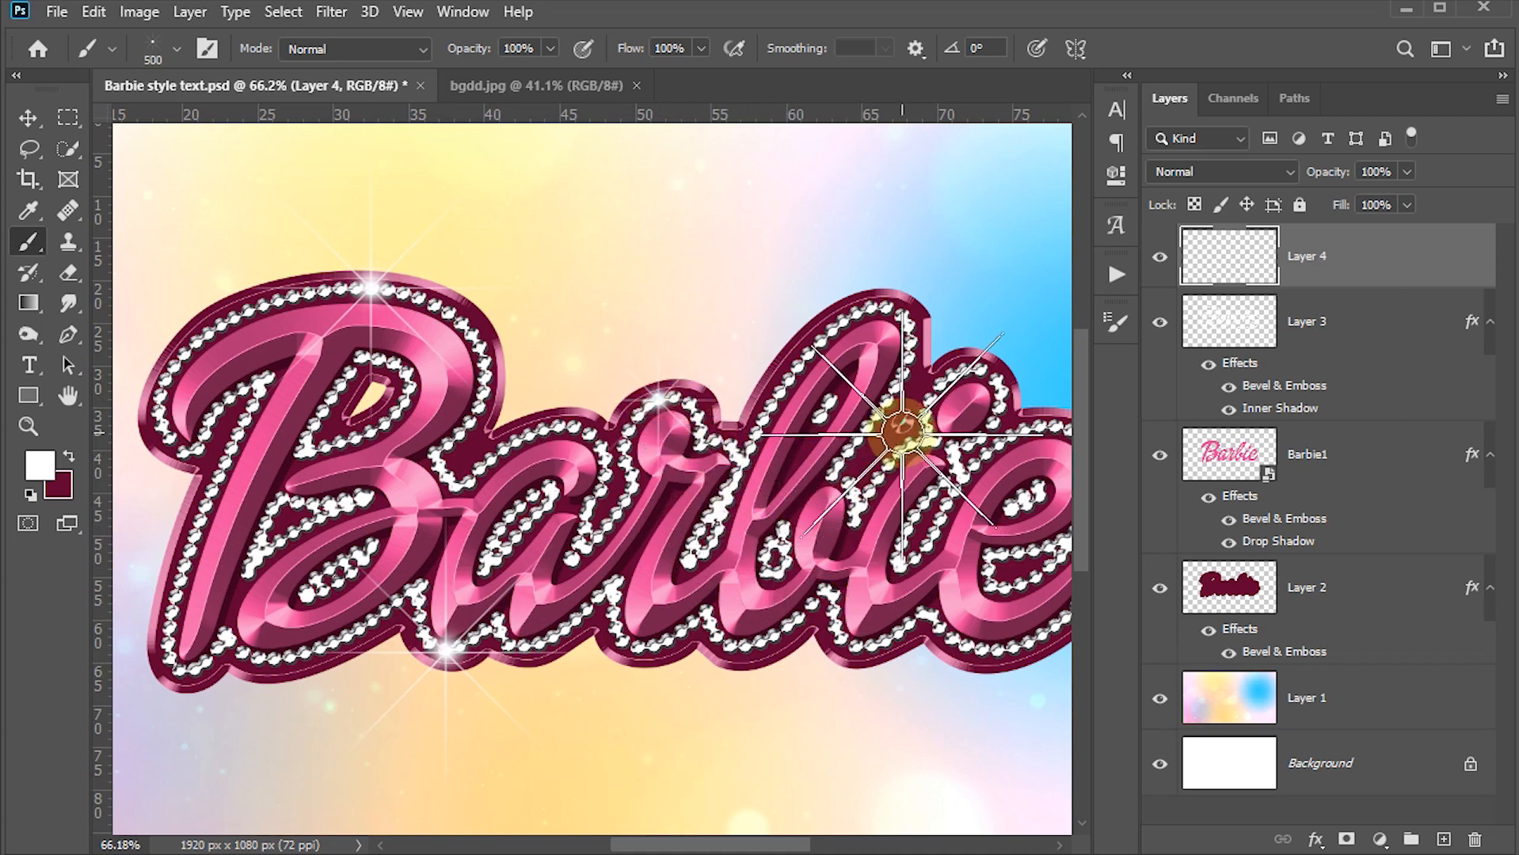
{"action": "key", "text": "bracketleft"}
{"action": "left_click", "coordinate": [957, 450]}
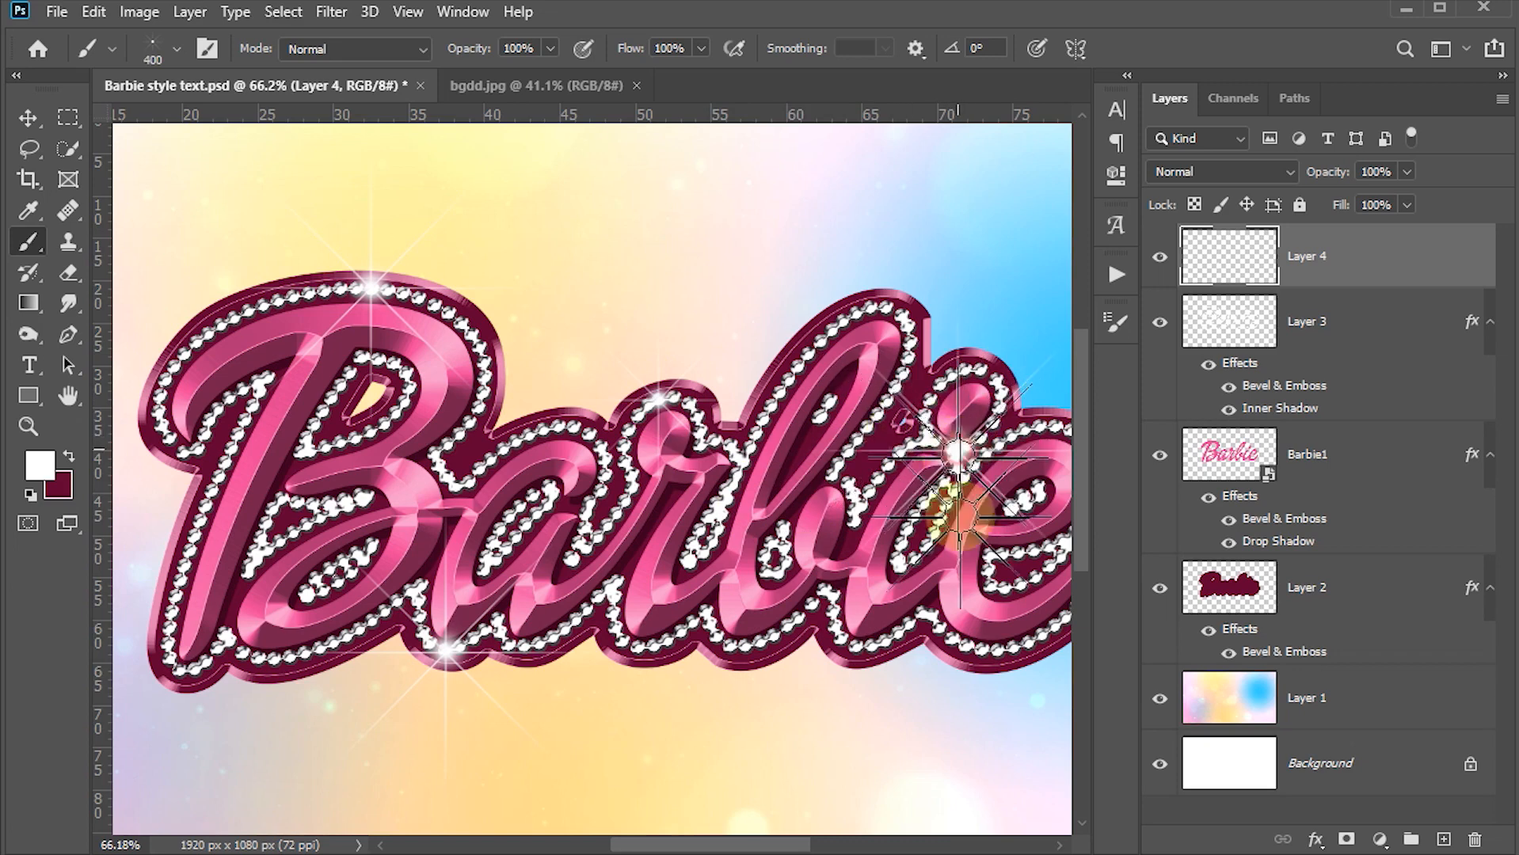
{"action": "scroll", "coordinate": [927, 595], "scroll_direction": "down", "scroll_amount": 3}
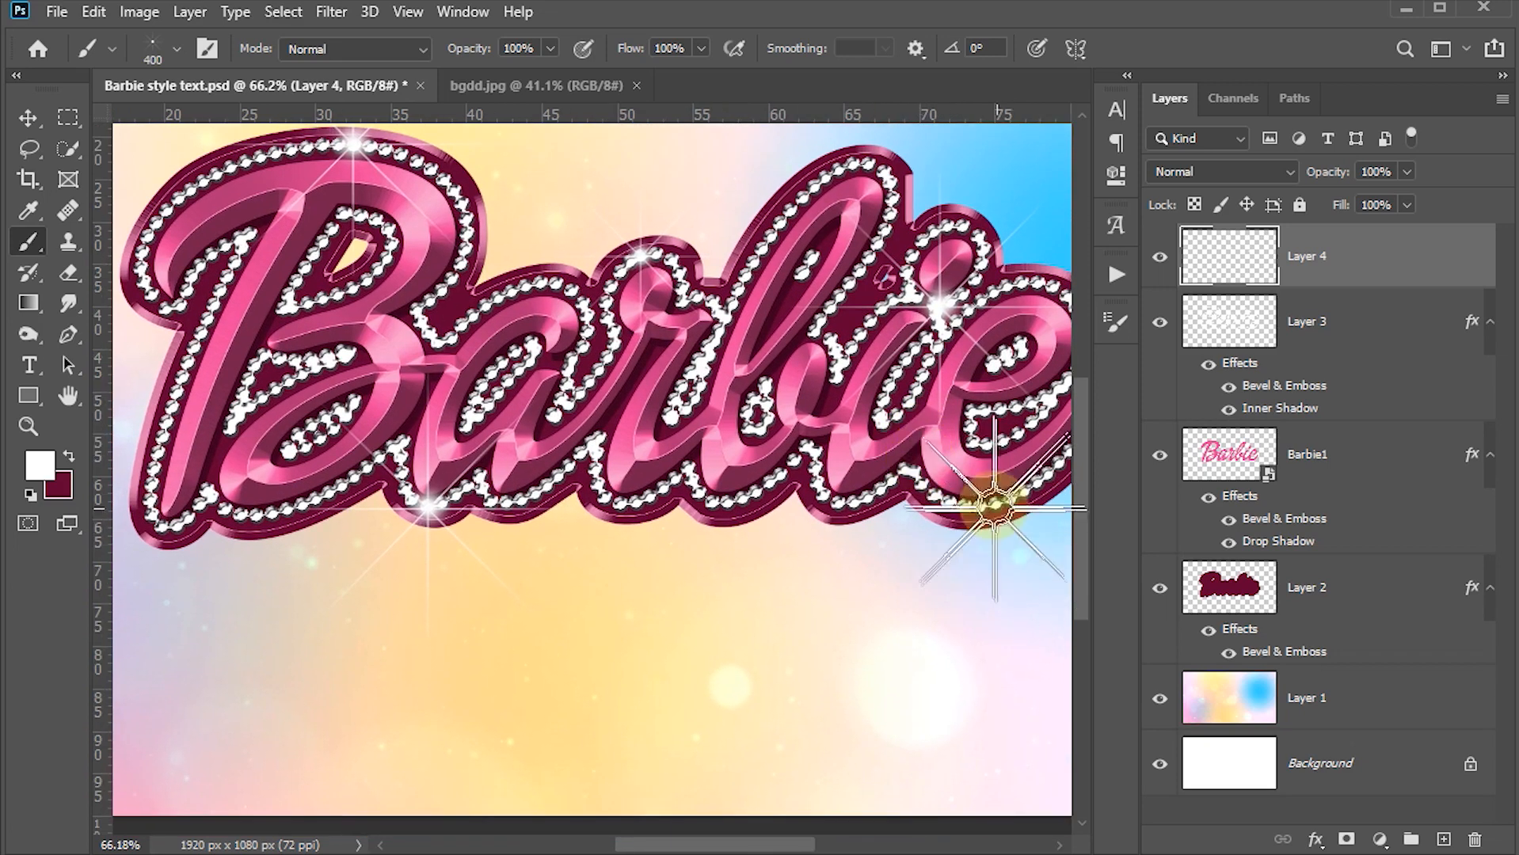
{"action": "left_click", "coordinate": [995, 504]}
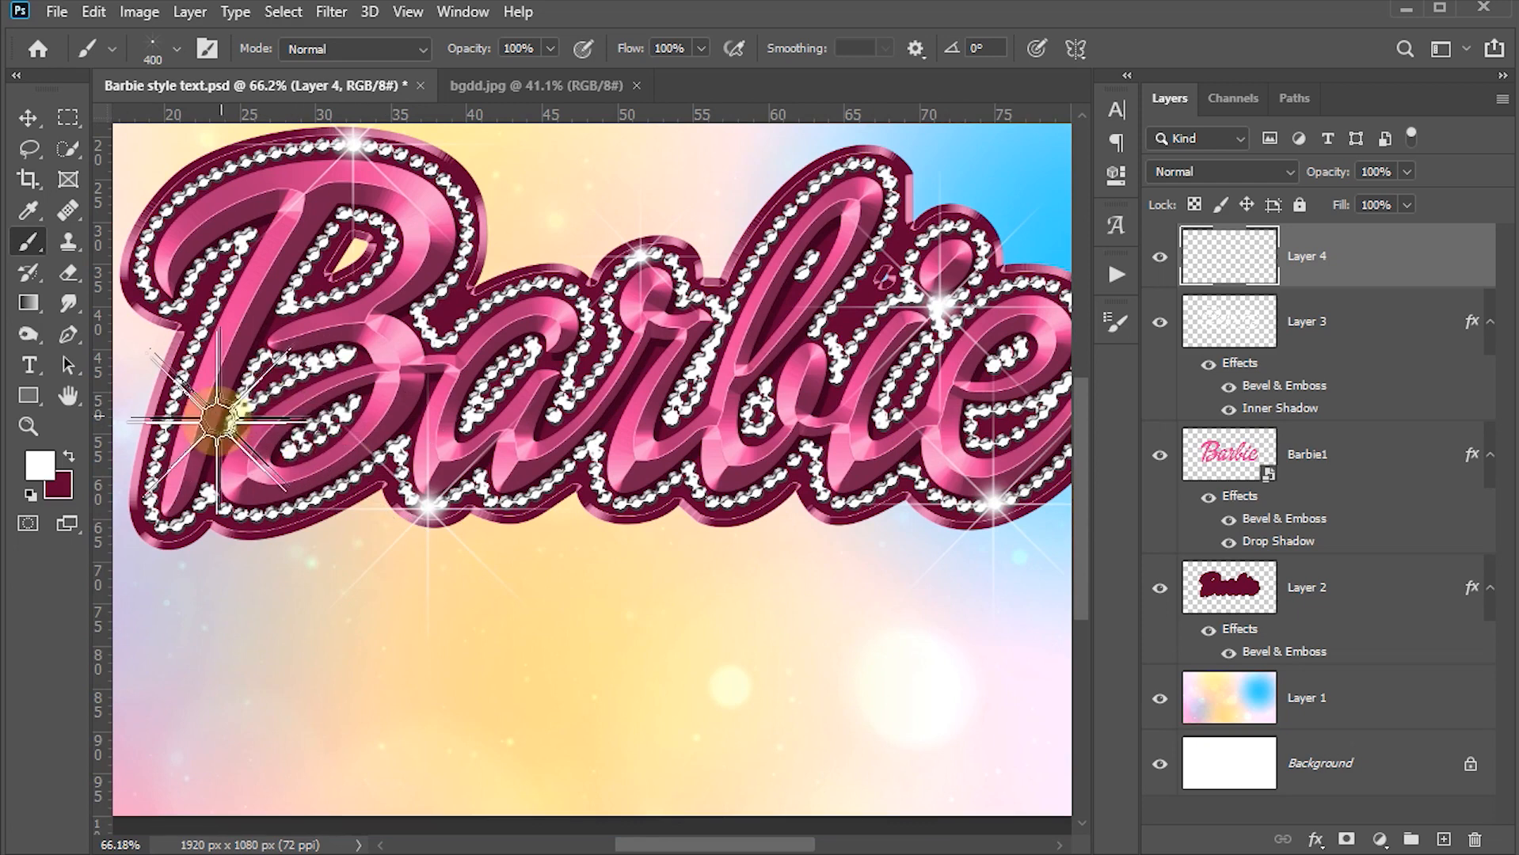
- Reduce the star brush to 250 px and stamp a small sparkle on the pearls along the outer side of the B's stem
{"action": "key", "text": "bracketleft"}
{"action": "key", "text": "bracketleft"}
{"action": "key", "text": "bracketleft"}
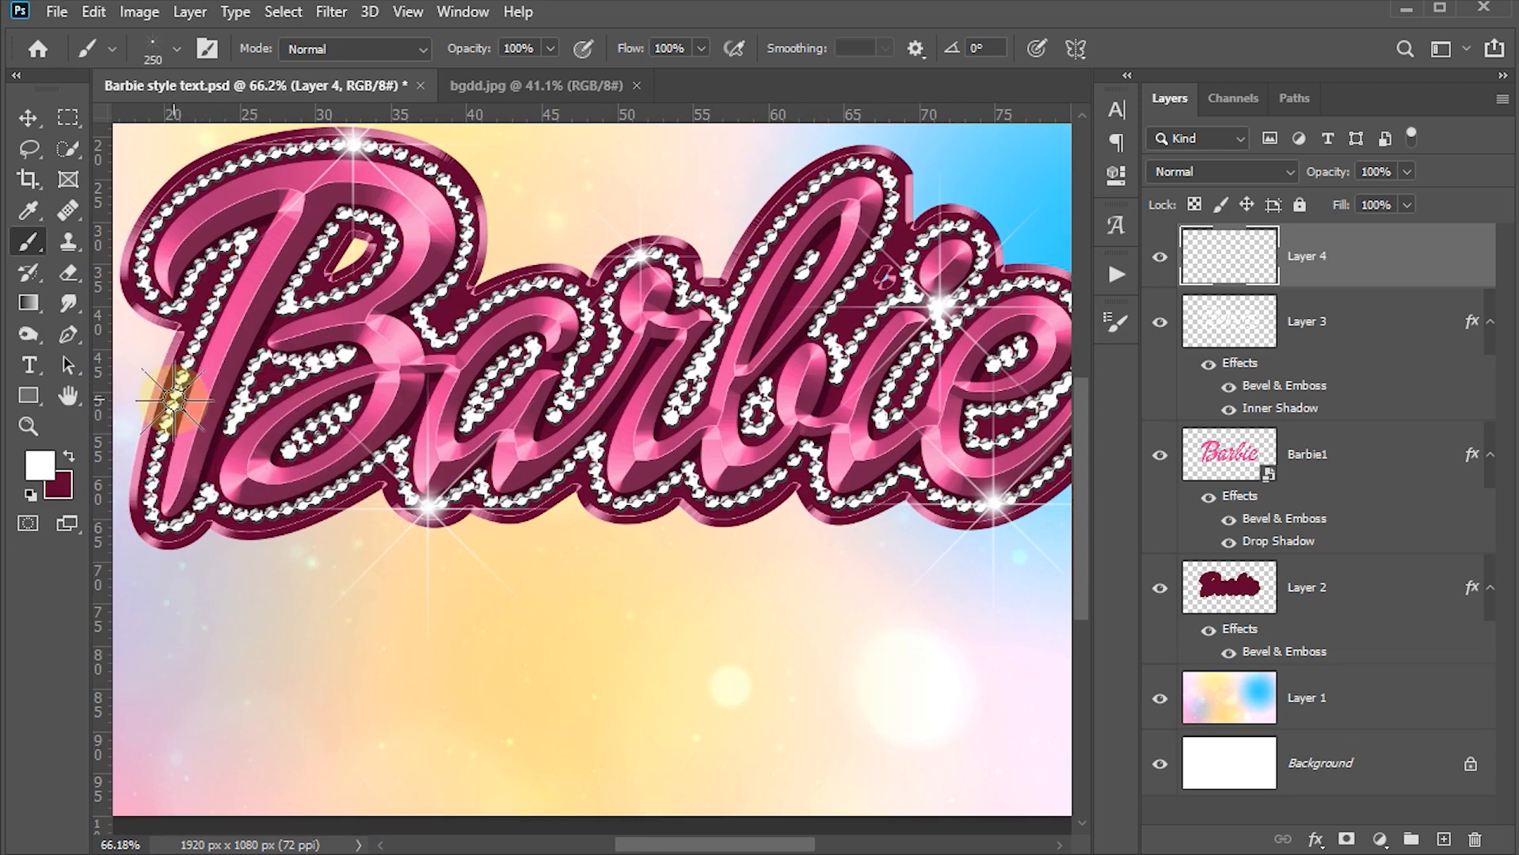
{"action": "left_click", "coordinate": [174, 400]}
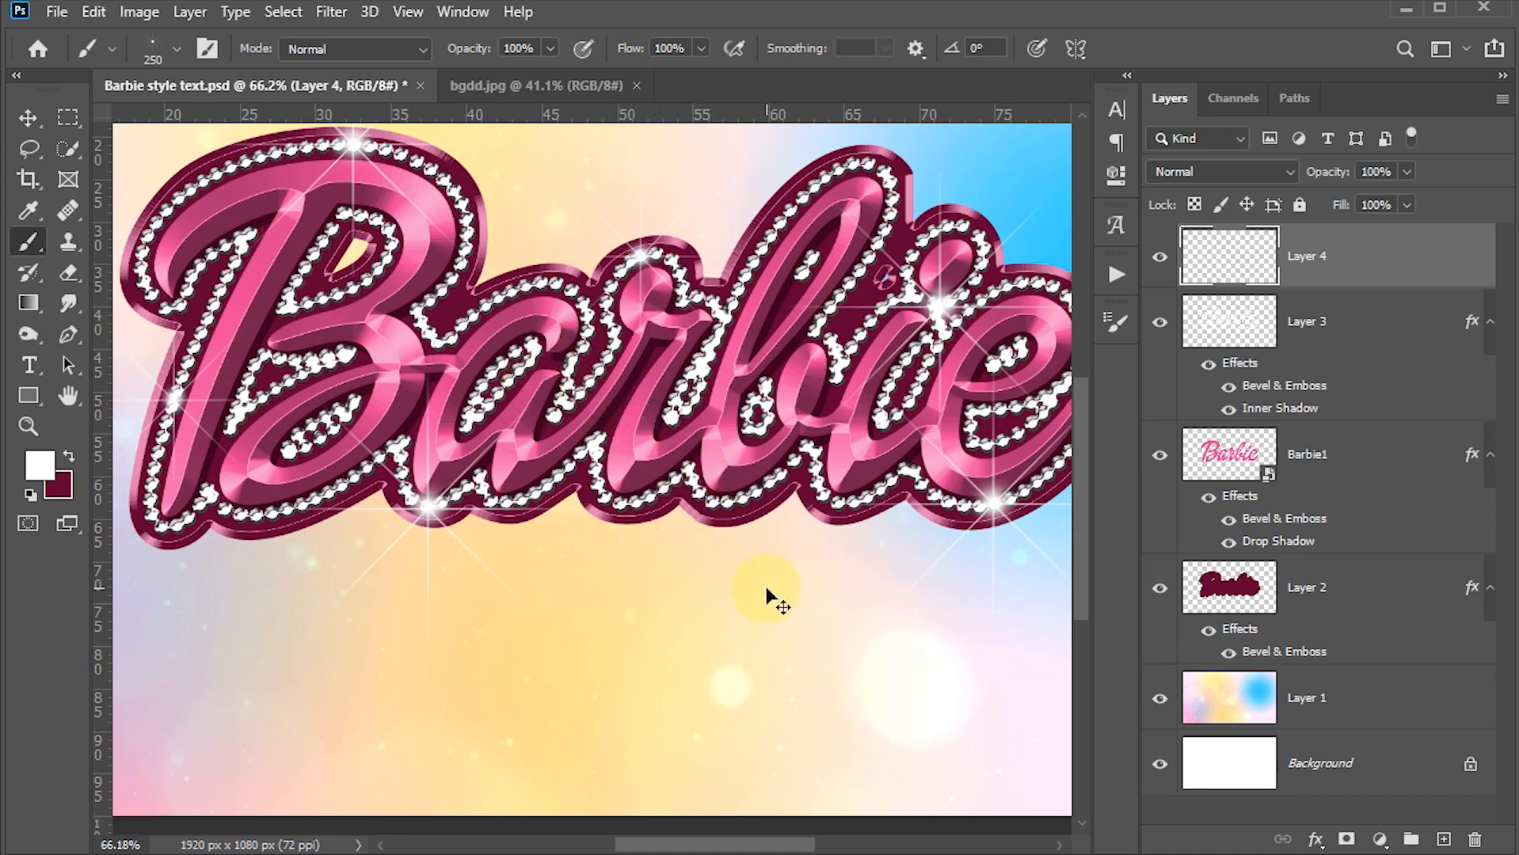
- Hide the workspace panels and examine the finished Barbie text effect, both up close and with the full canvas in view
{"action": "key", "text": "ctrl+0"}
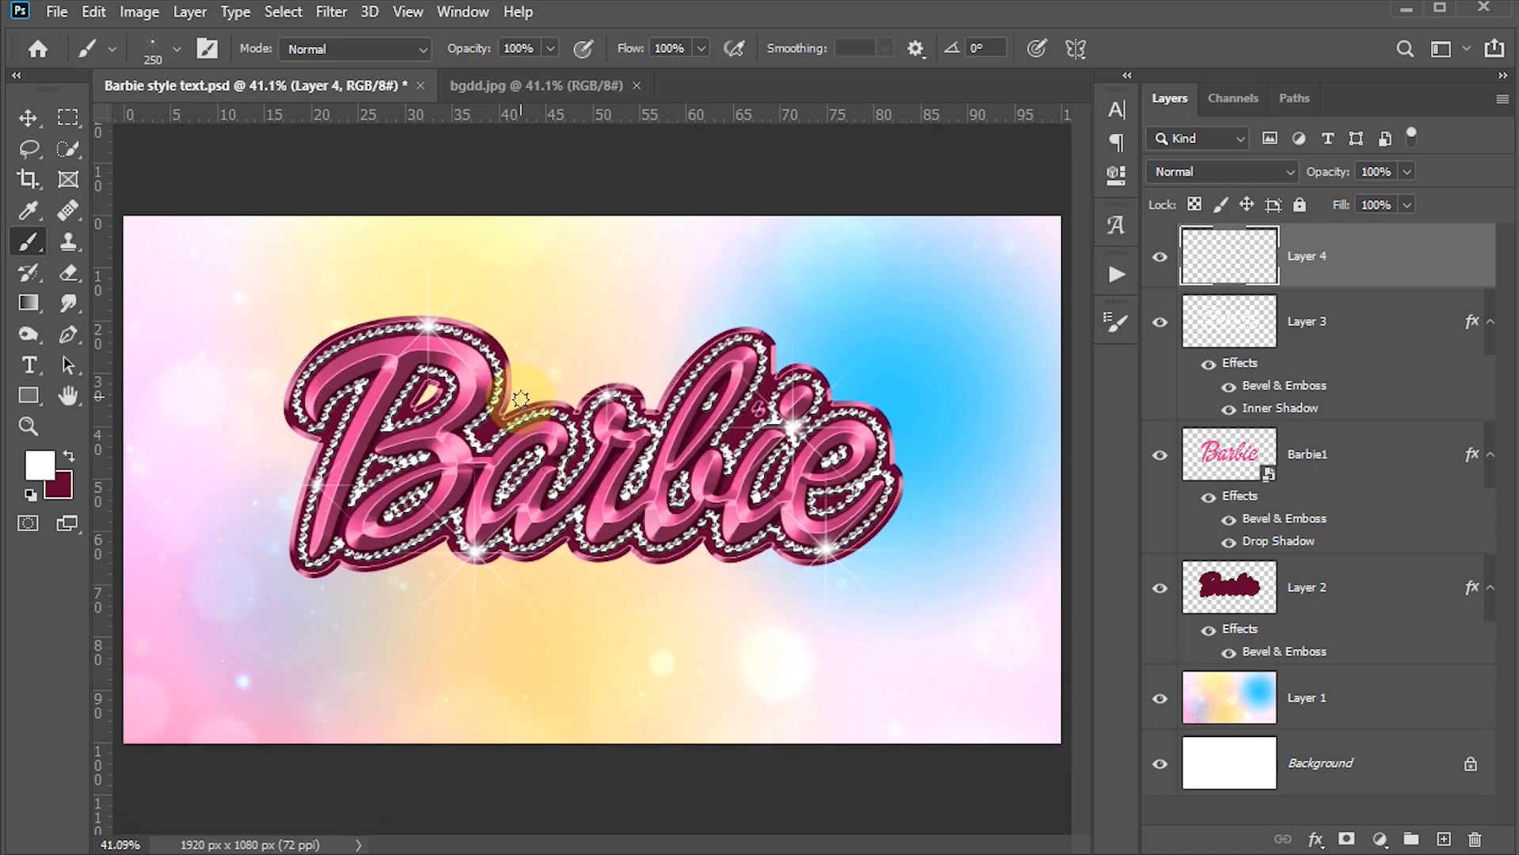
{"action": "left_click", "coordinate": [28, 118]}
{"action": "key", "text": "Tab"}
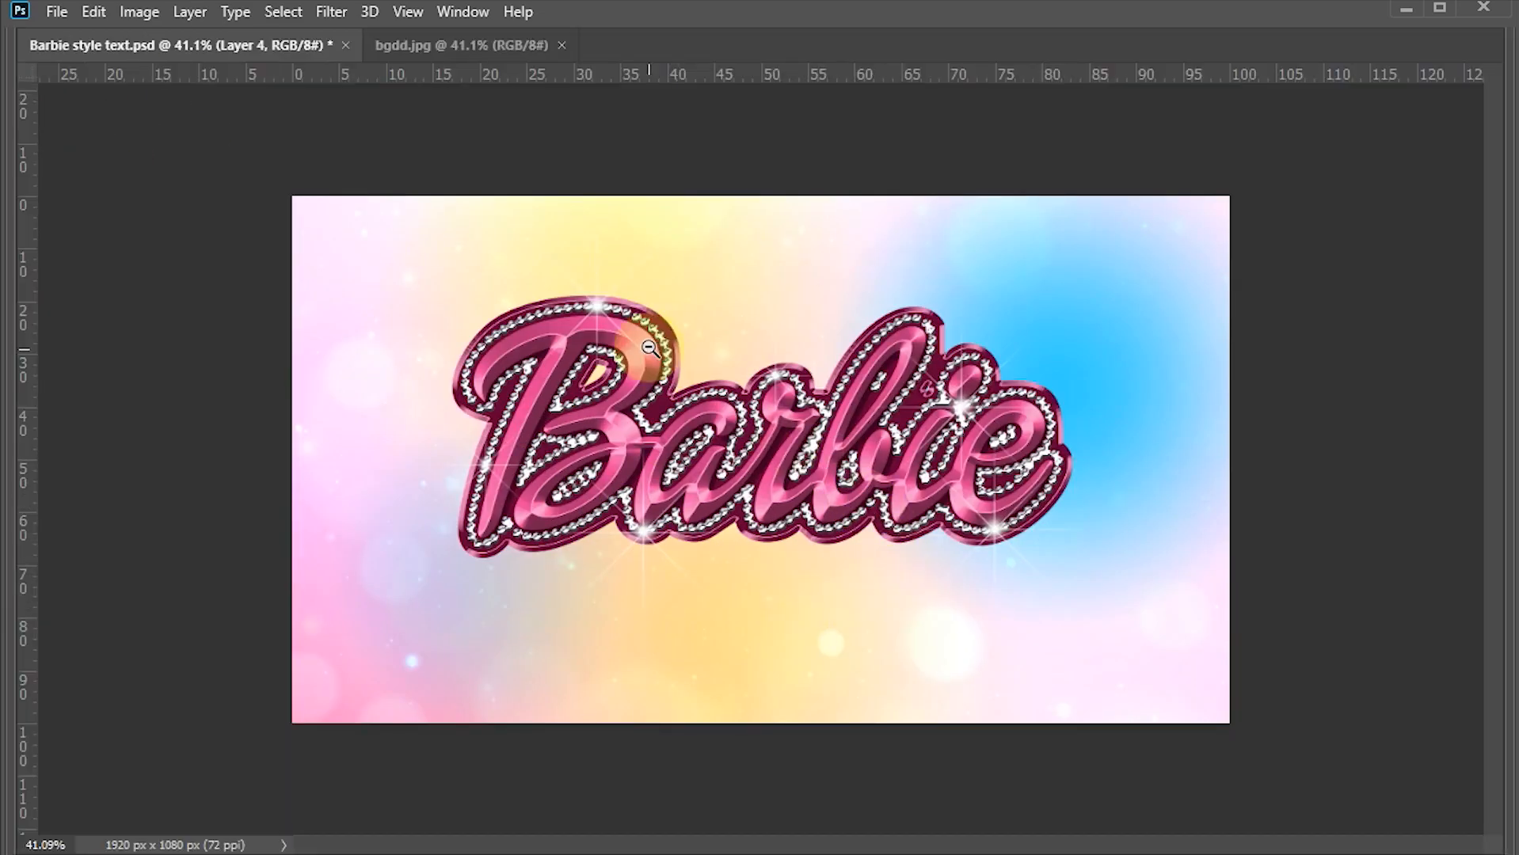
{"action": "left_click_drag", "start_coordinate": [678, 335], "coordinate": [759, 492]}
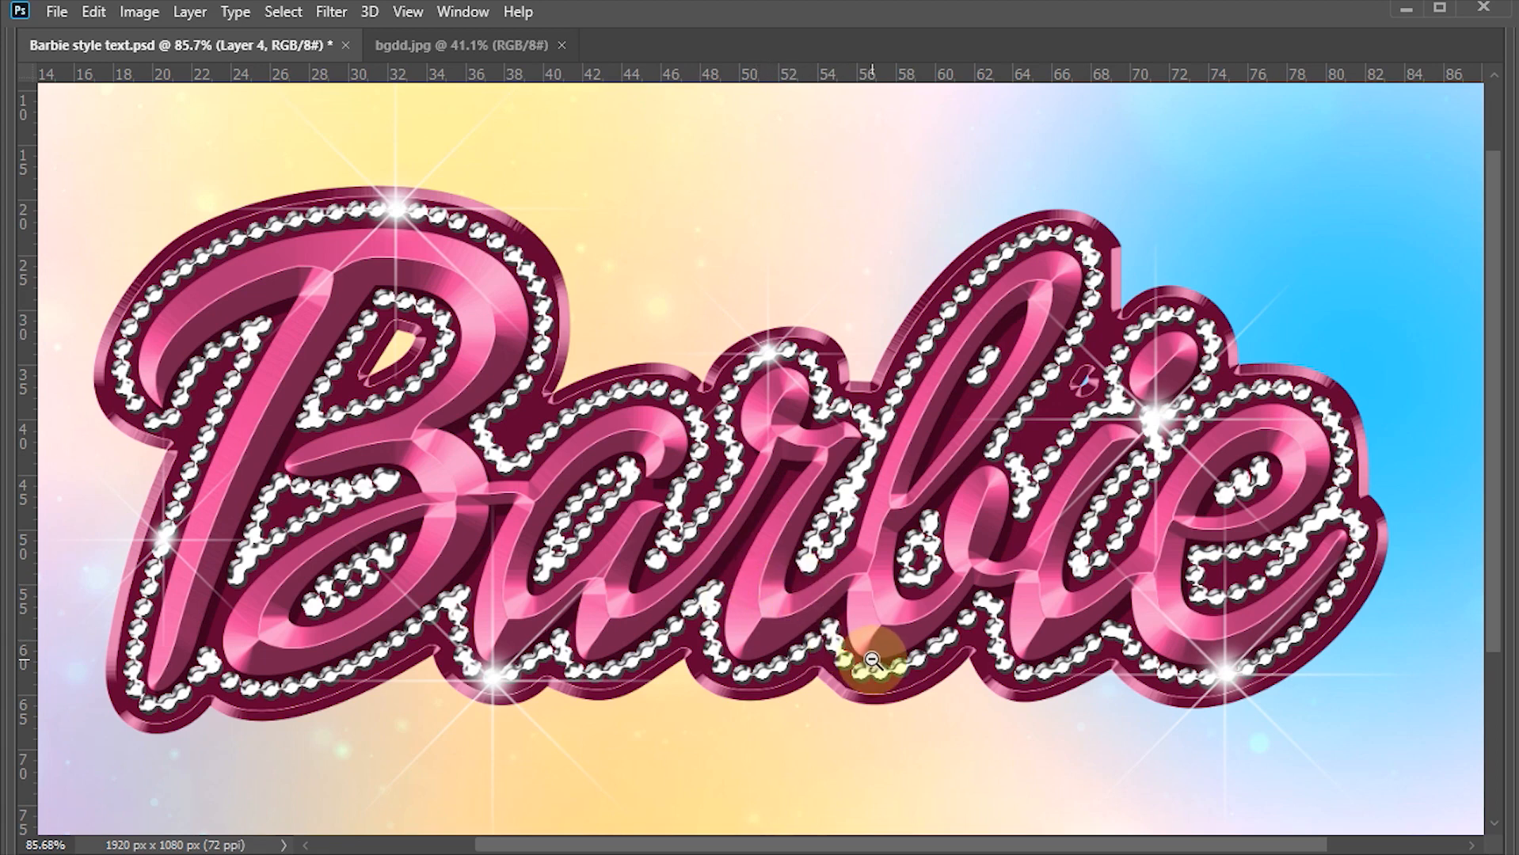
{"action": "scroll", "coordinate": [871, 642], "scroll_direction": "down", "scroll_amount": 3}
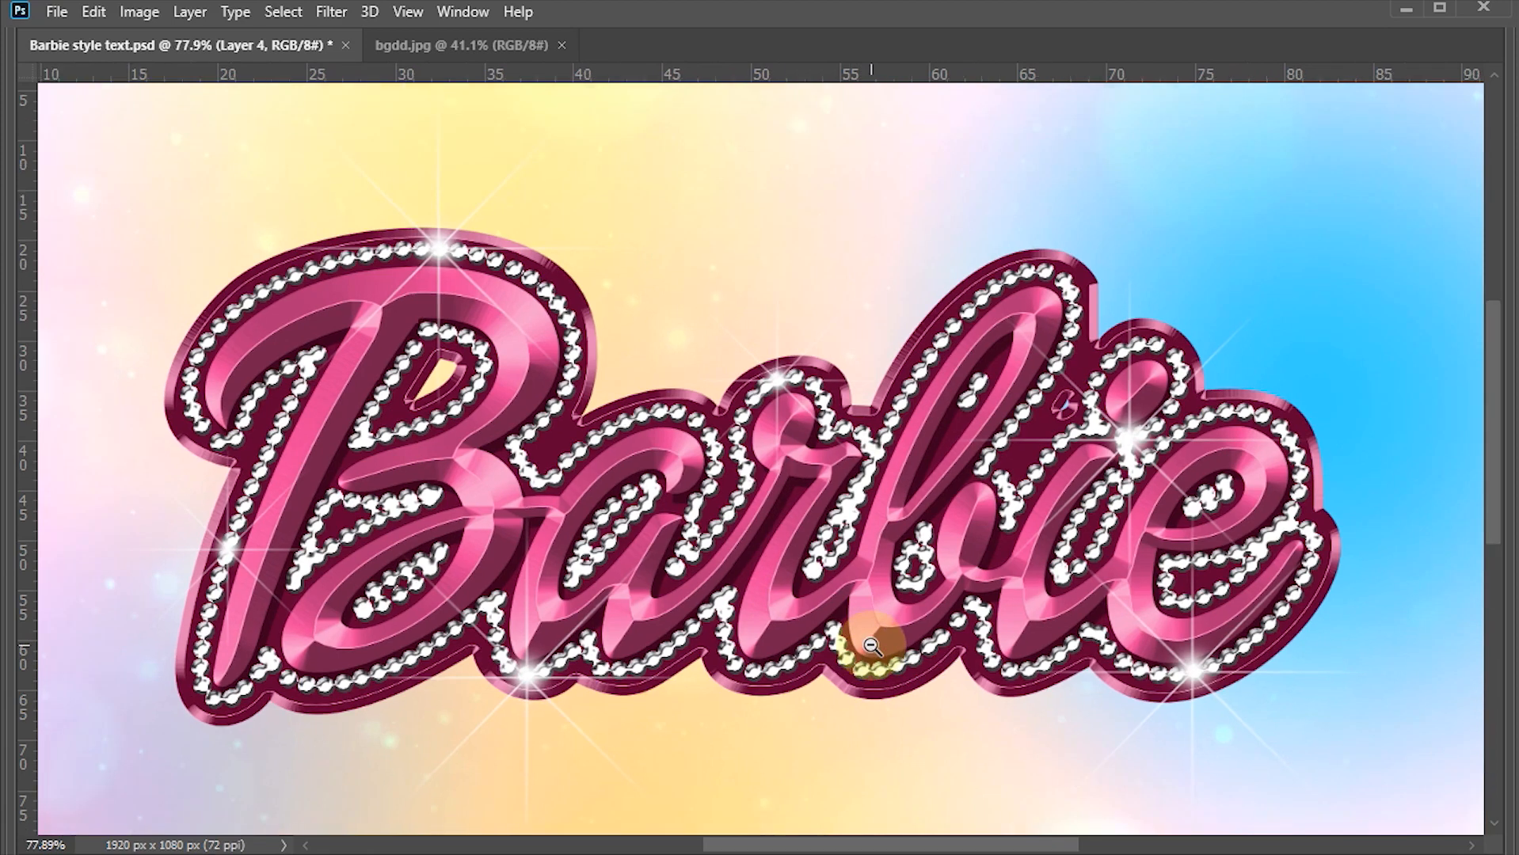
{"action": "left_click_drag", "start_coordinate": [927, 662], "coordinate": [852, 578]}
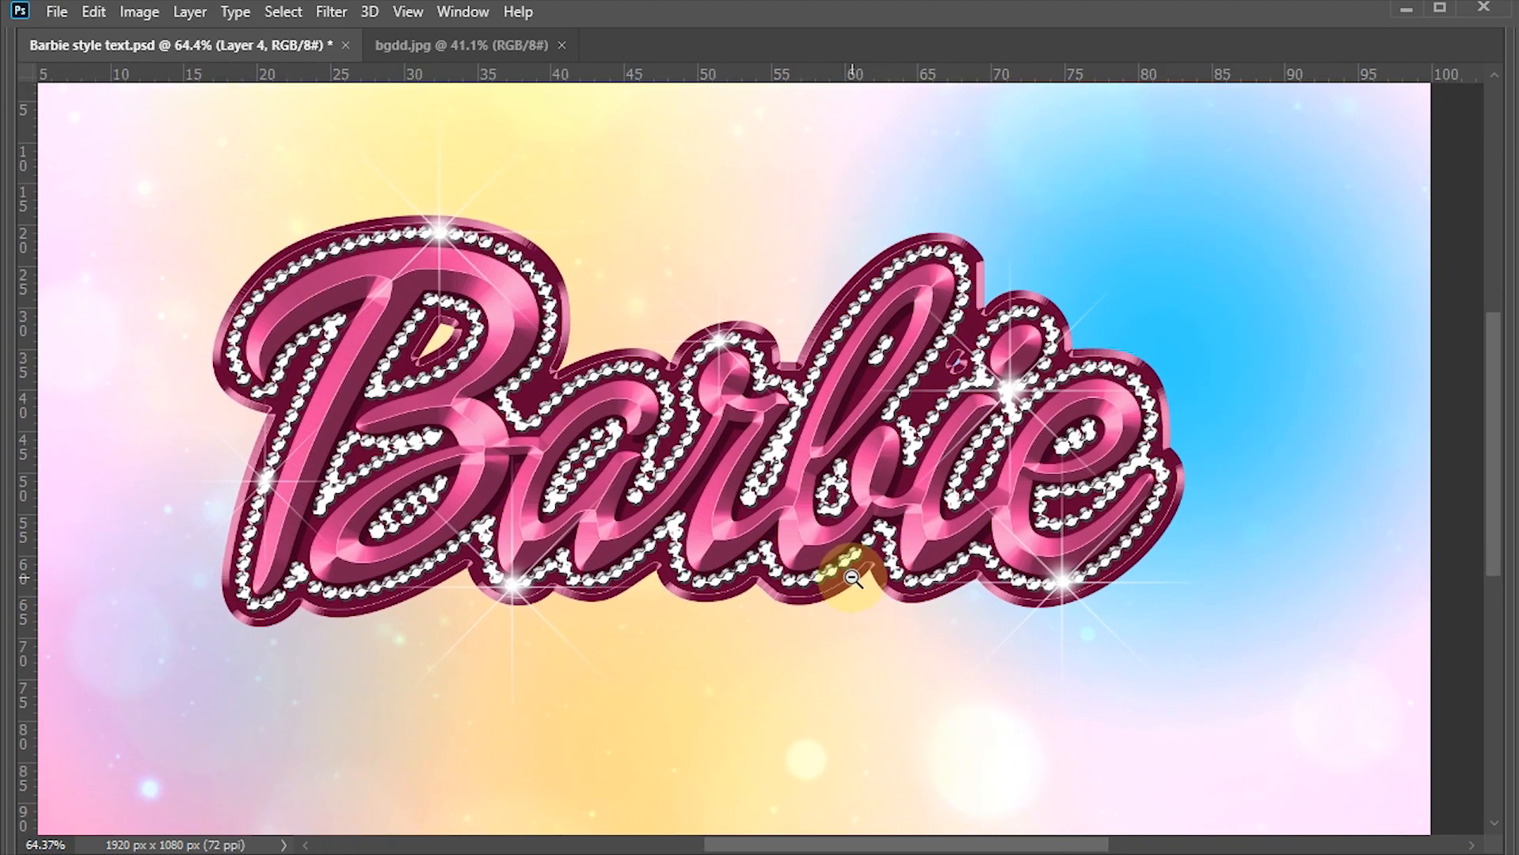
{"action": "scroll", "coordinate": [853, 581], "scroll_direction": "down", "scroll_amount": 1}
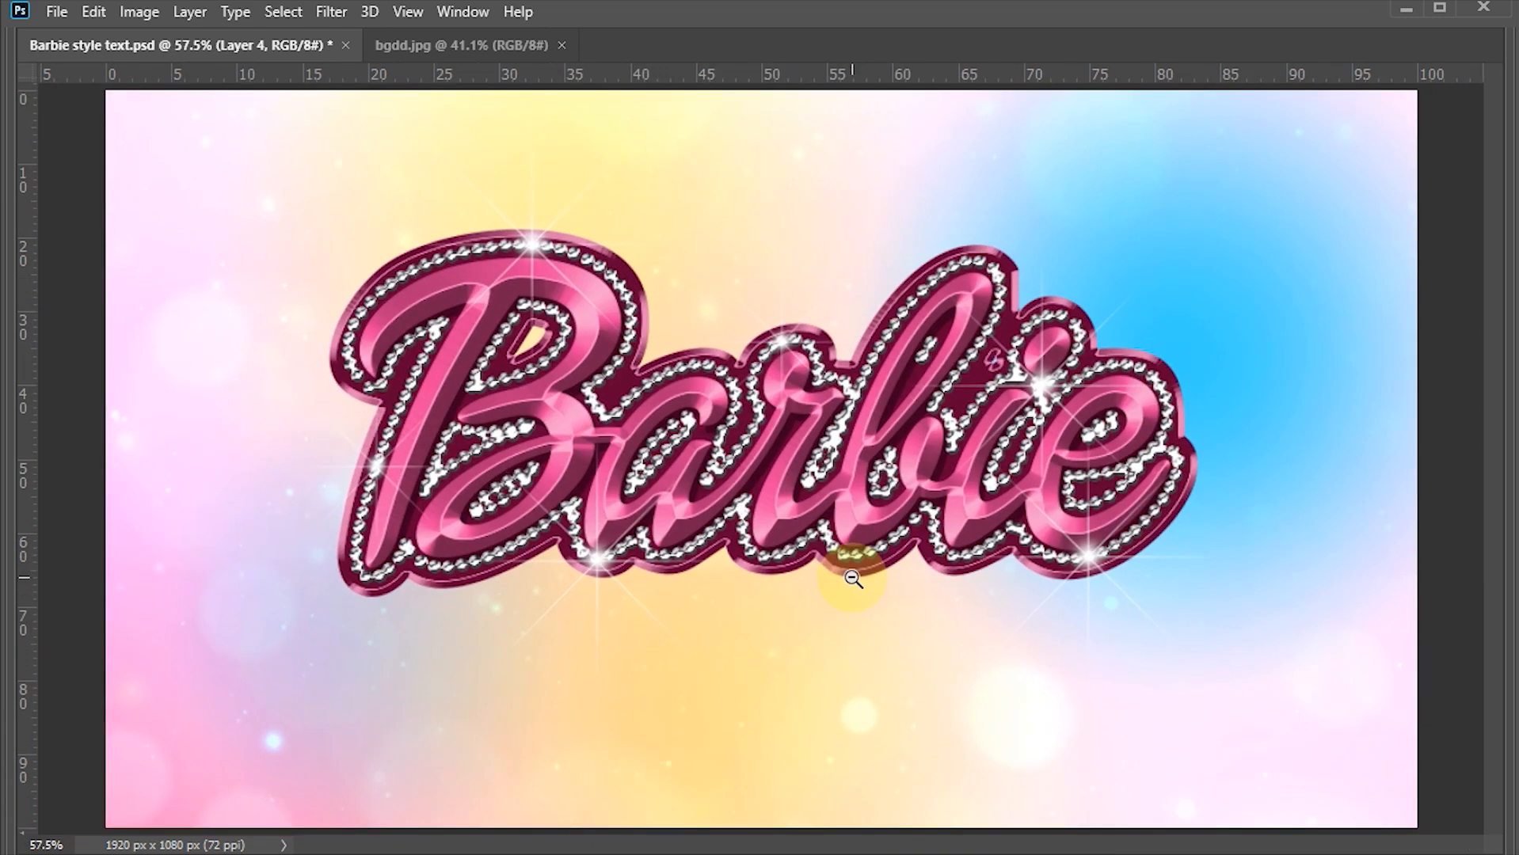